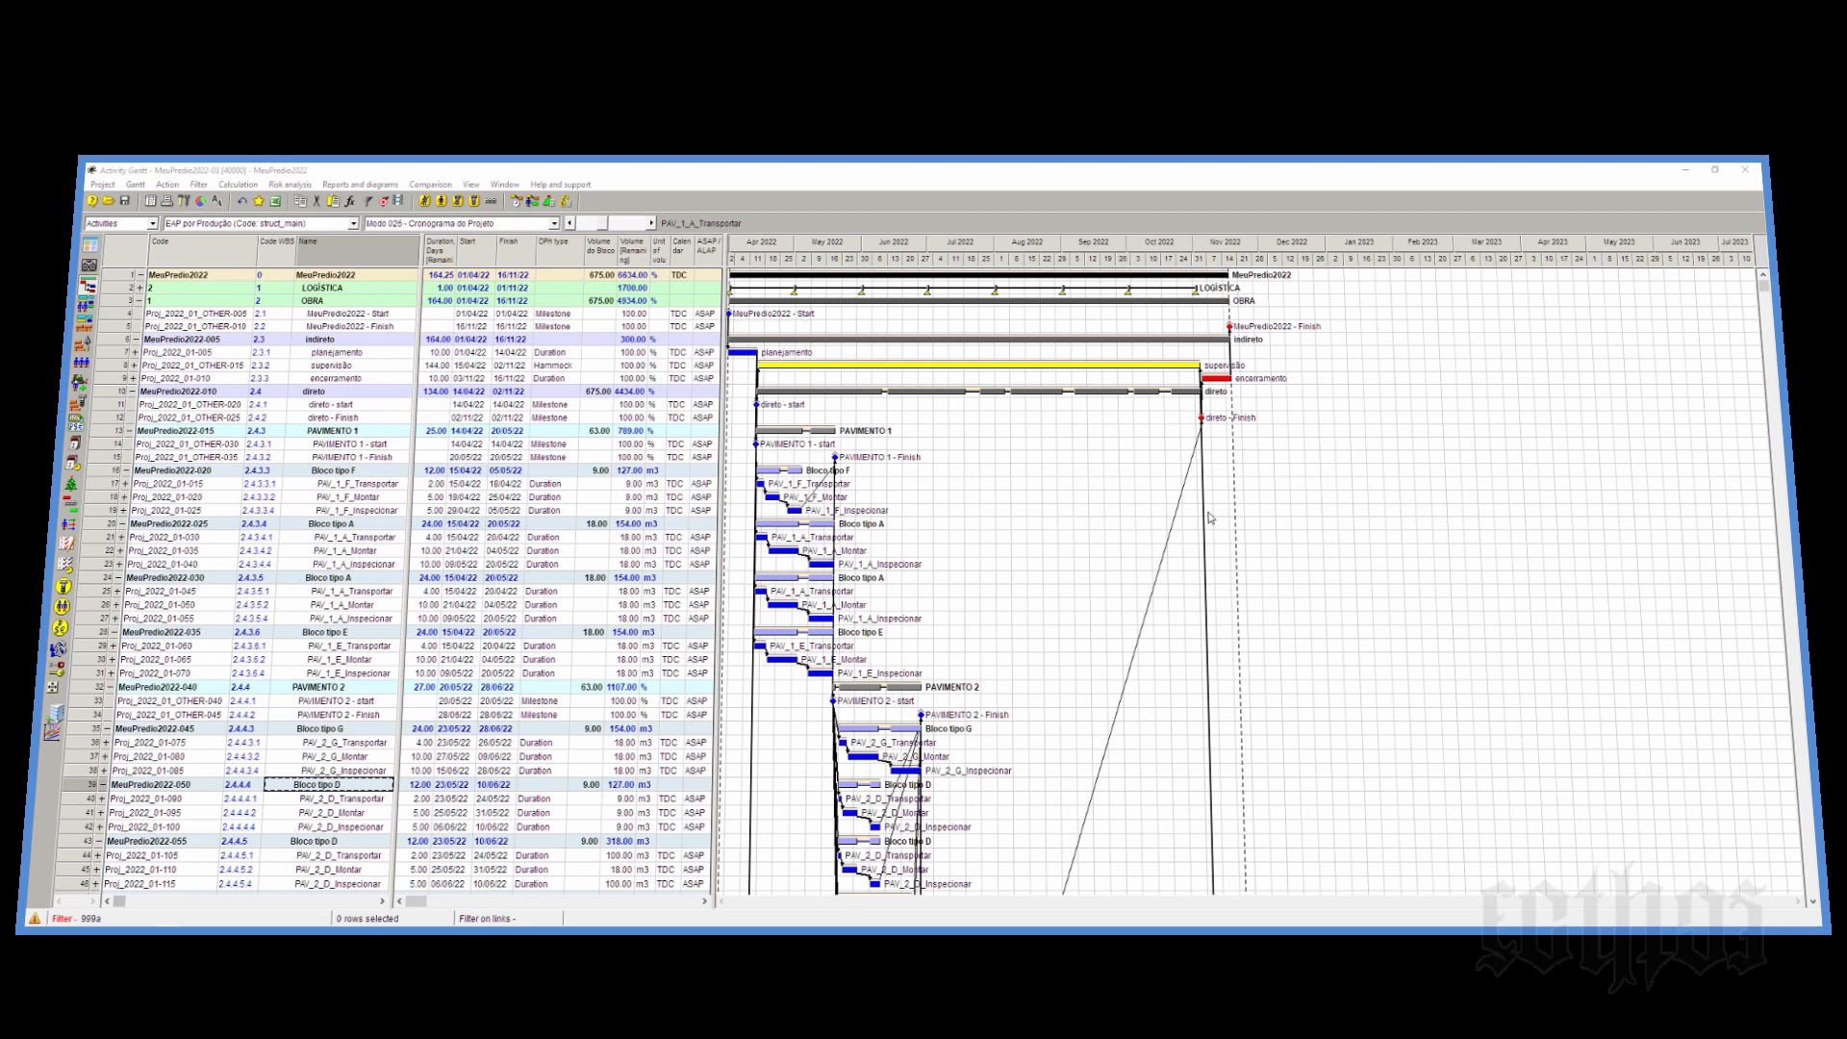
Step: Hide the dependency links on the Gantt chart and check Ajudante and Montador among the resources to be leveled in resource-constrained scheduling
left_click(492, 201)
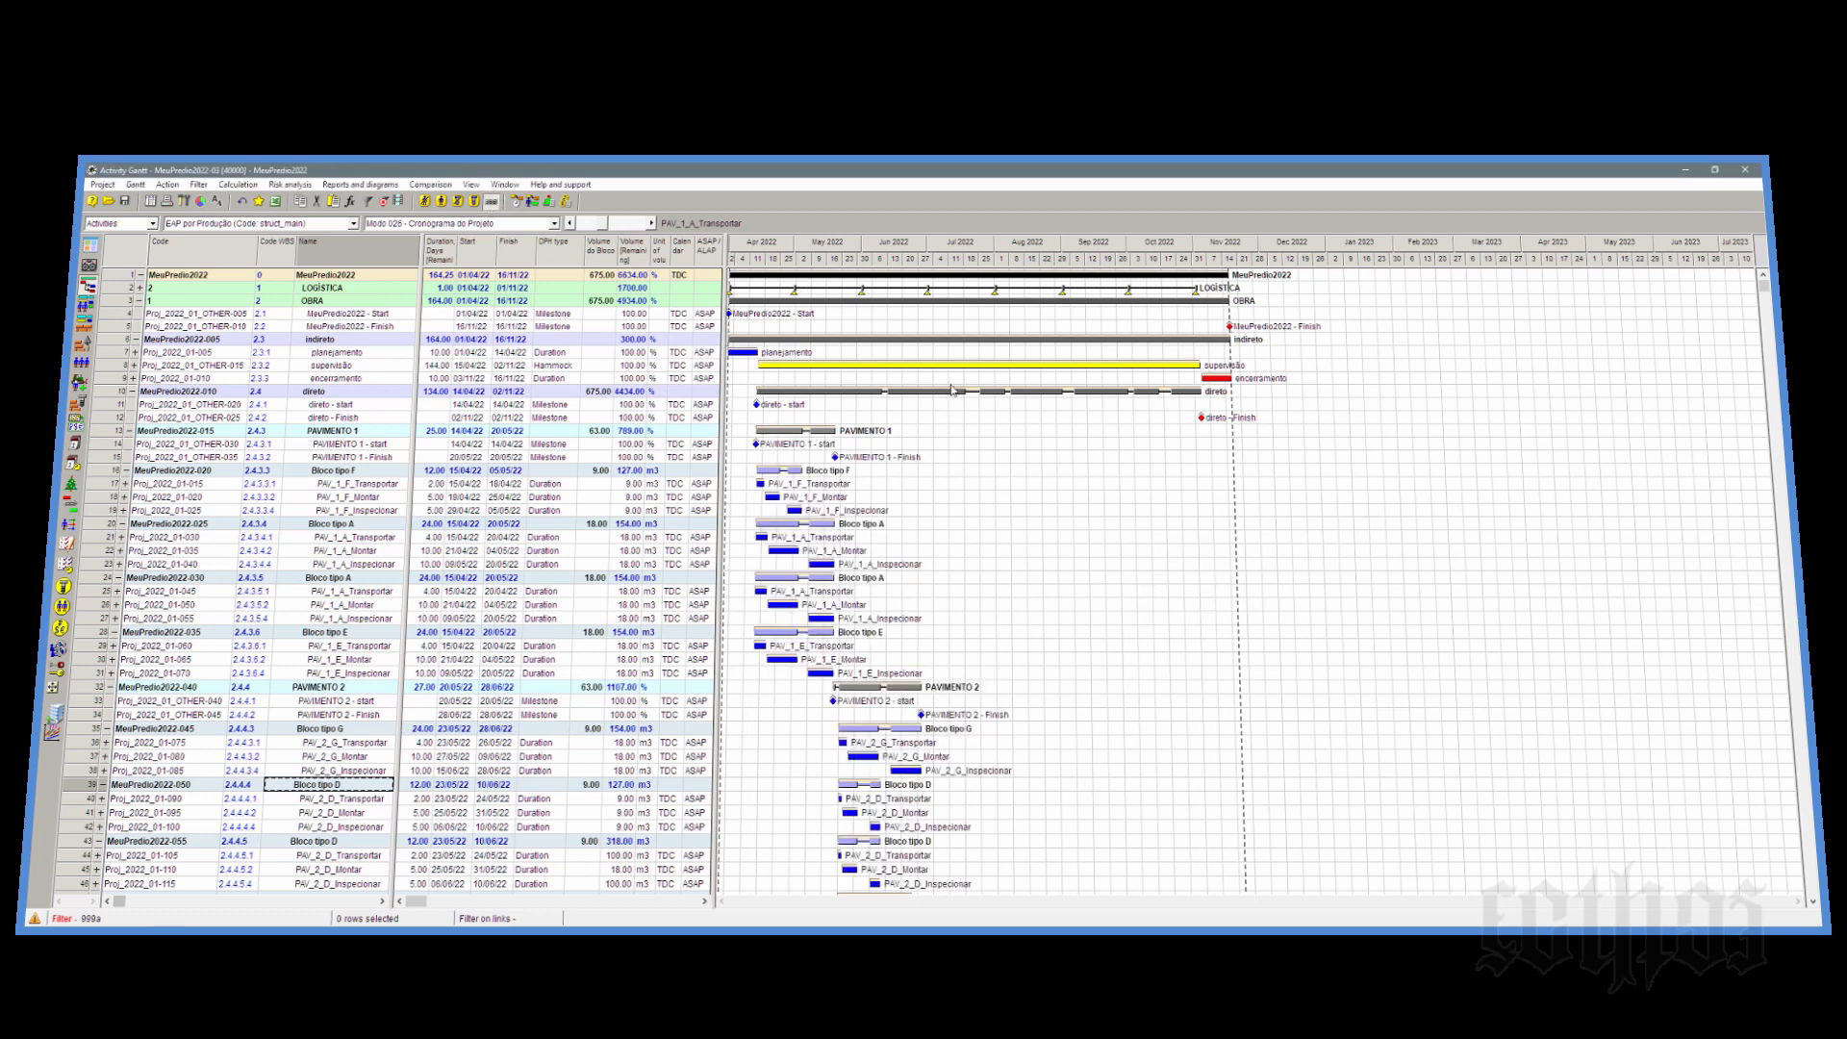
left_click(532, 202)
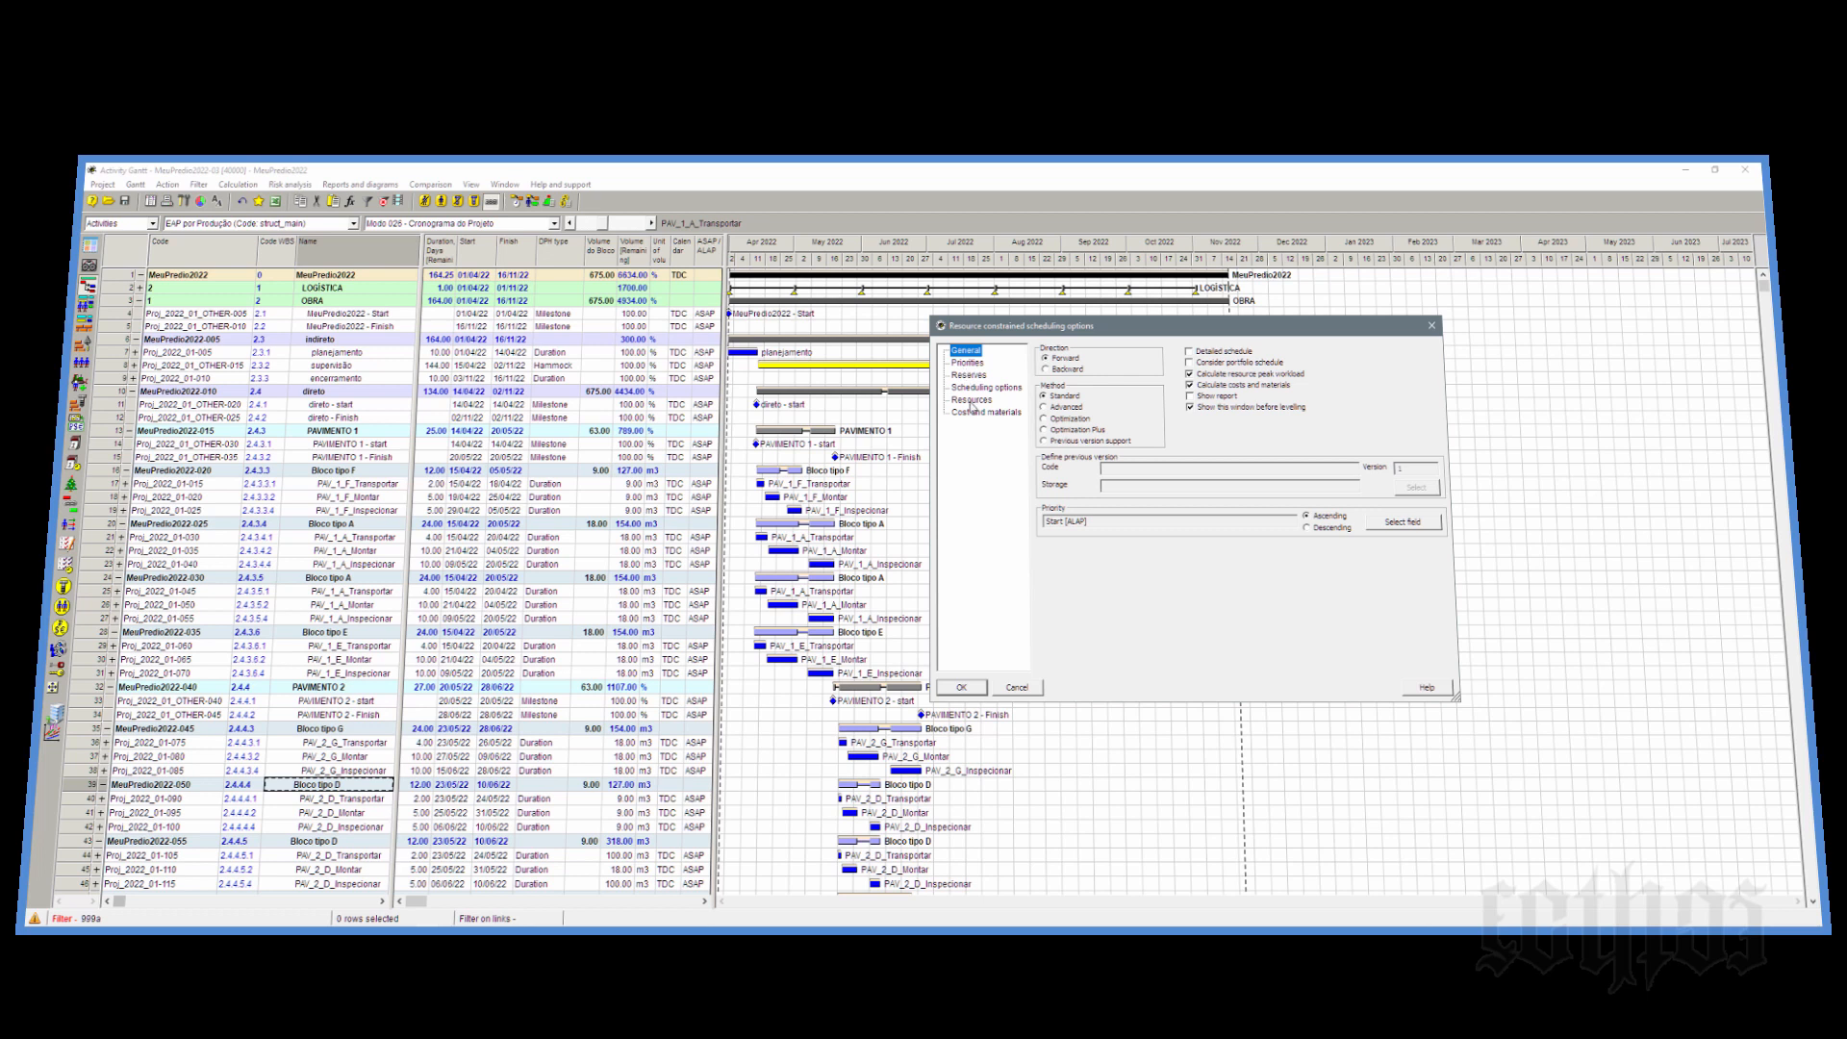
left_click(972, 400)
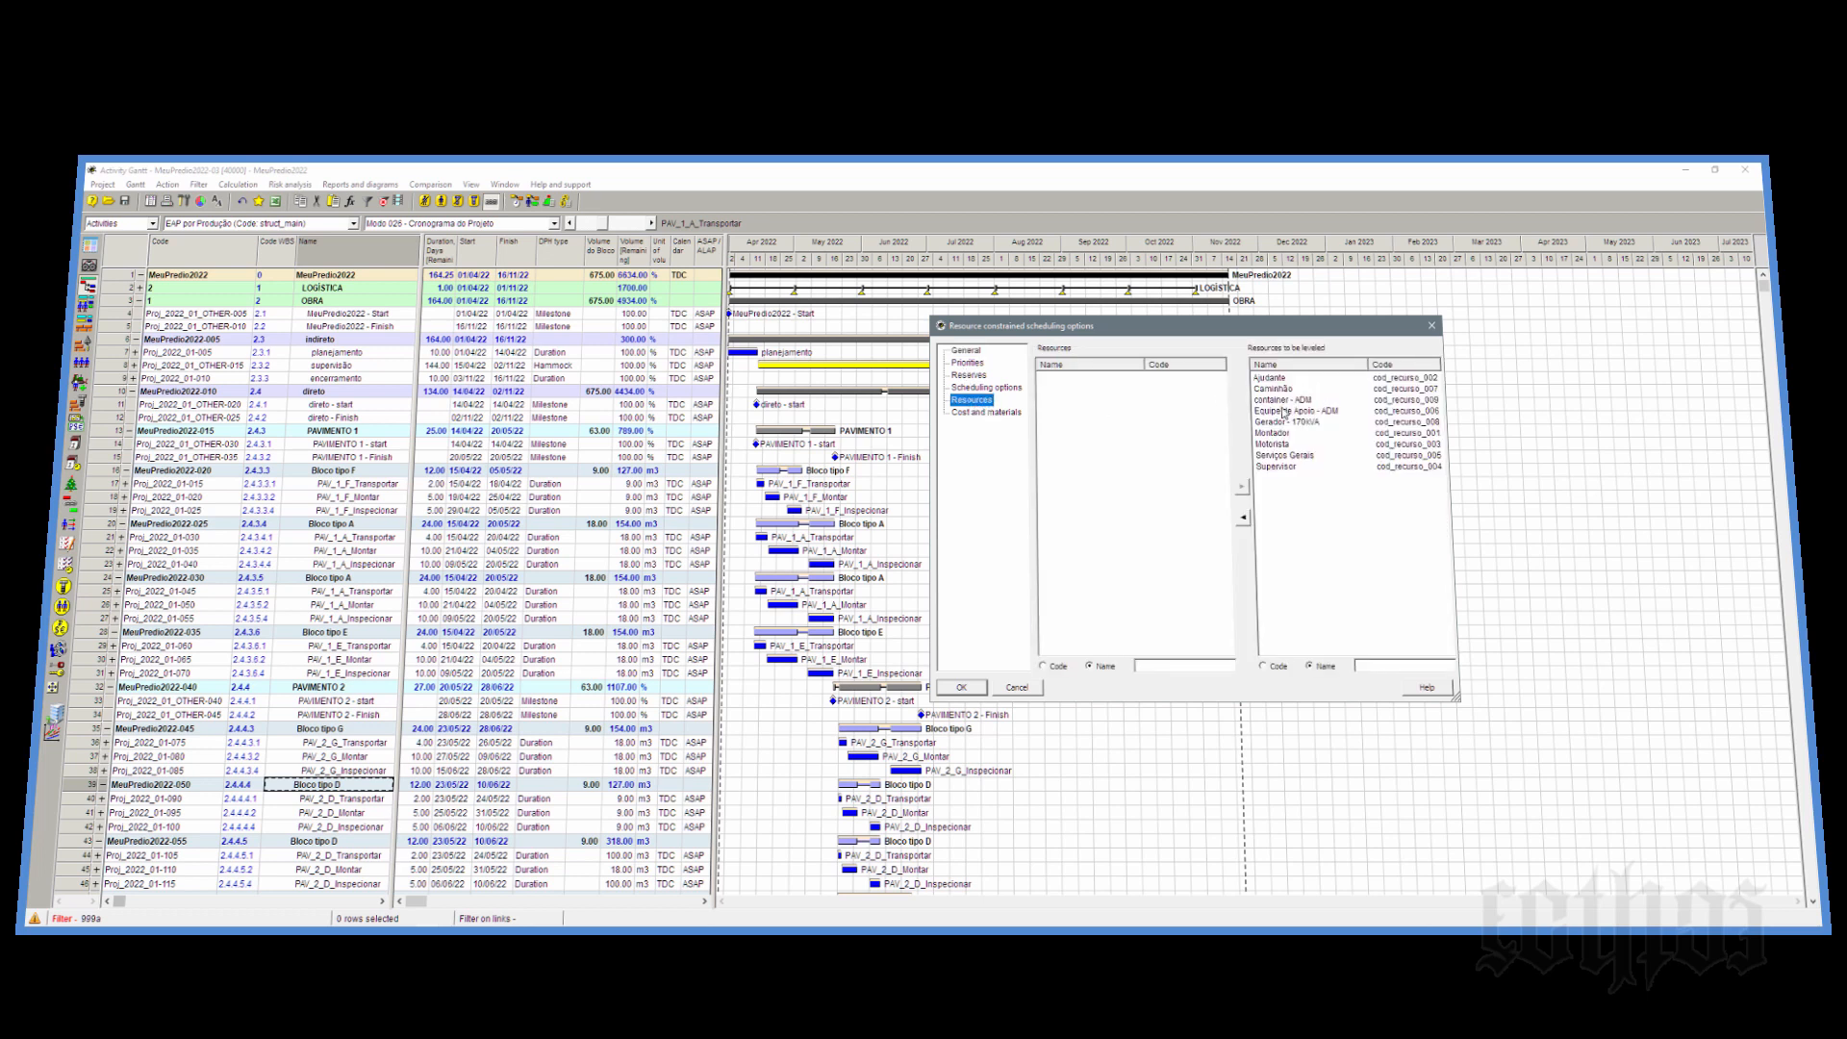
left_click(1262, 377)
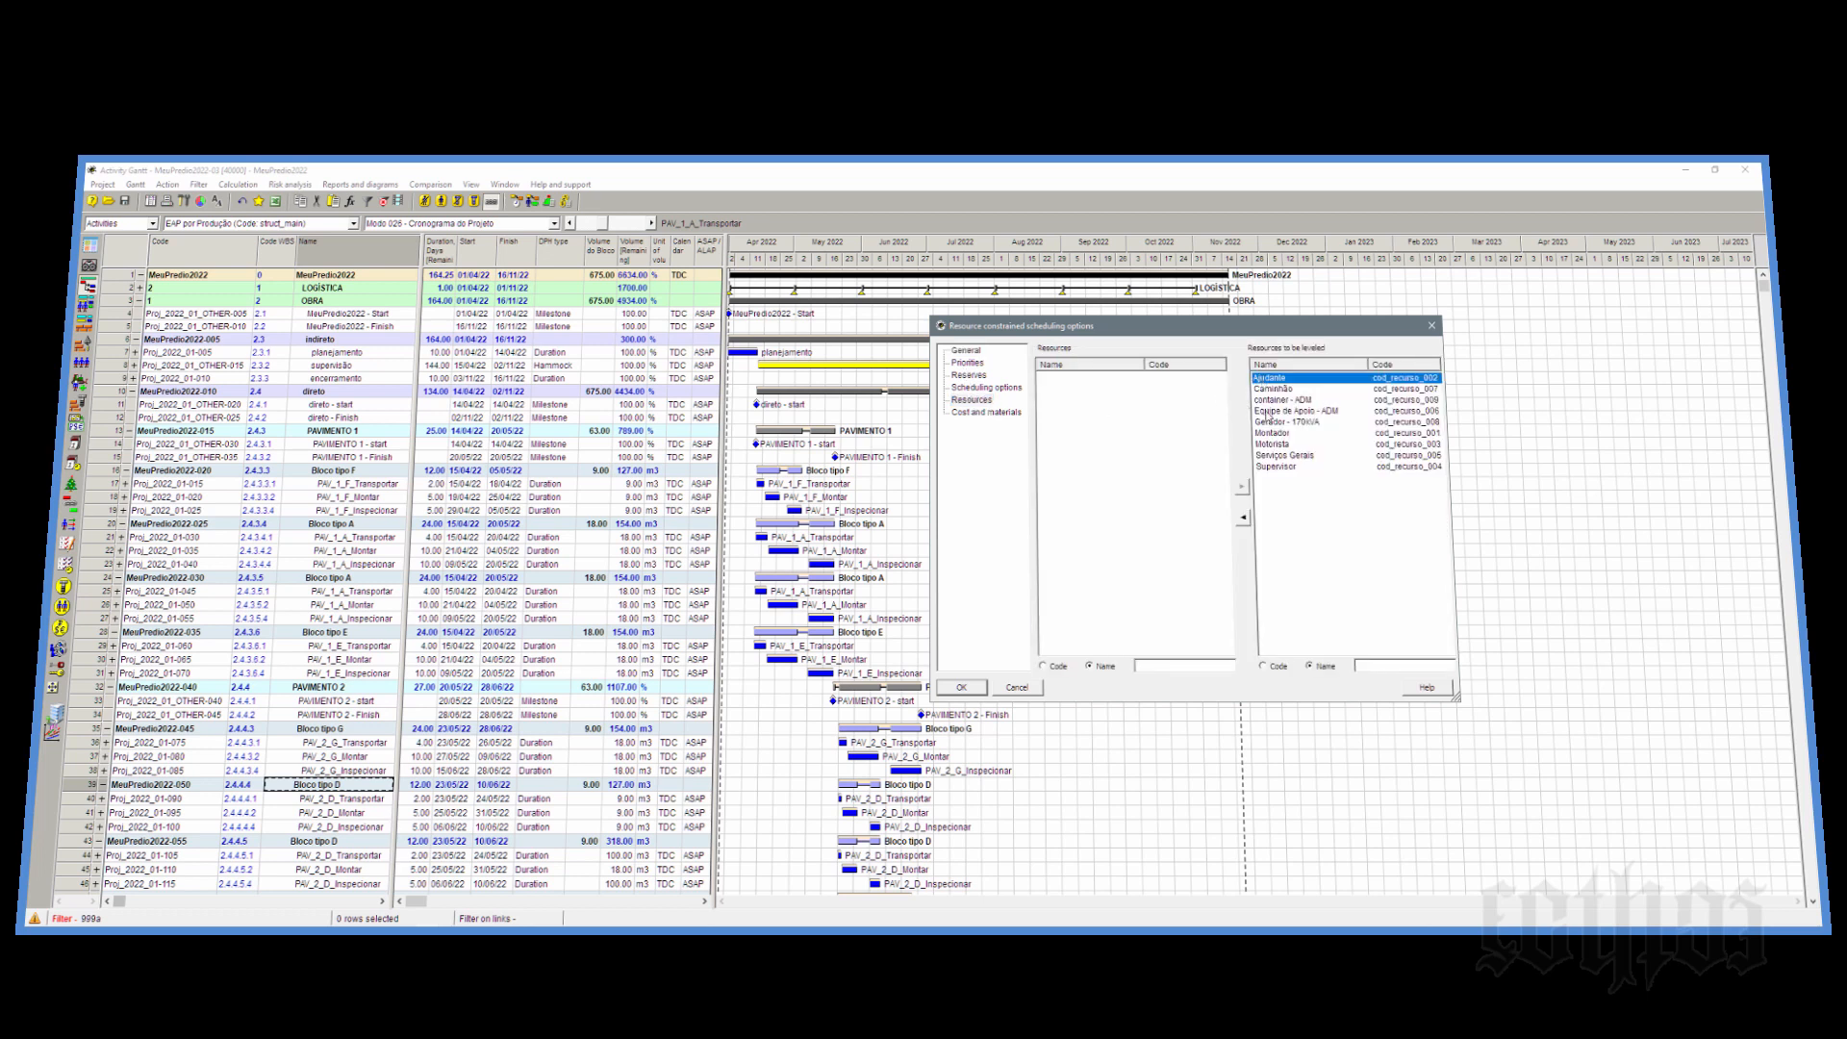
left_click(1272, 434)
Step: Exclude Materials from expenses leveling and run the resource-constrained scheduling with the Standard method
left_click(986, 411)
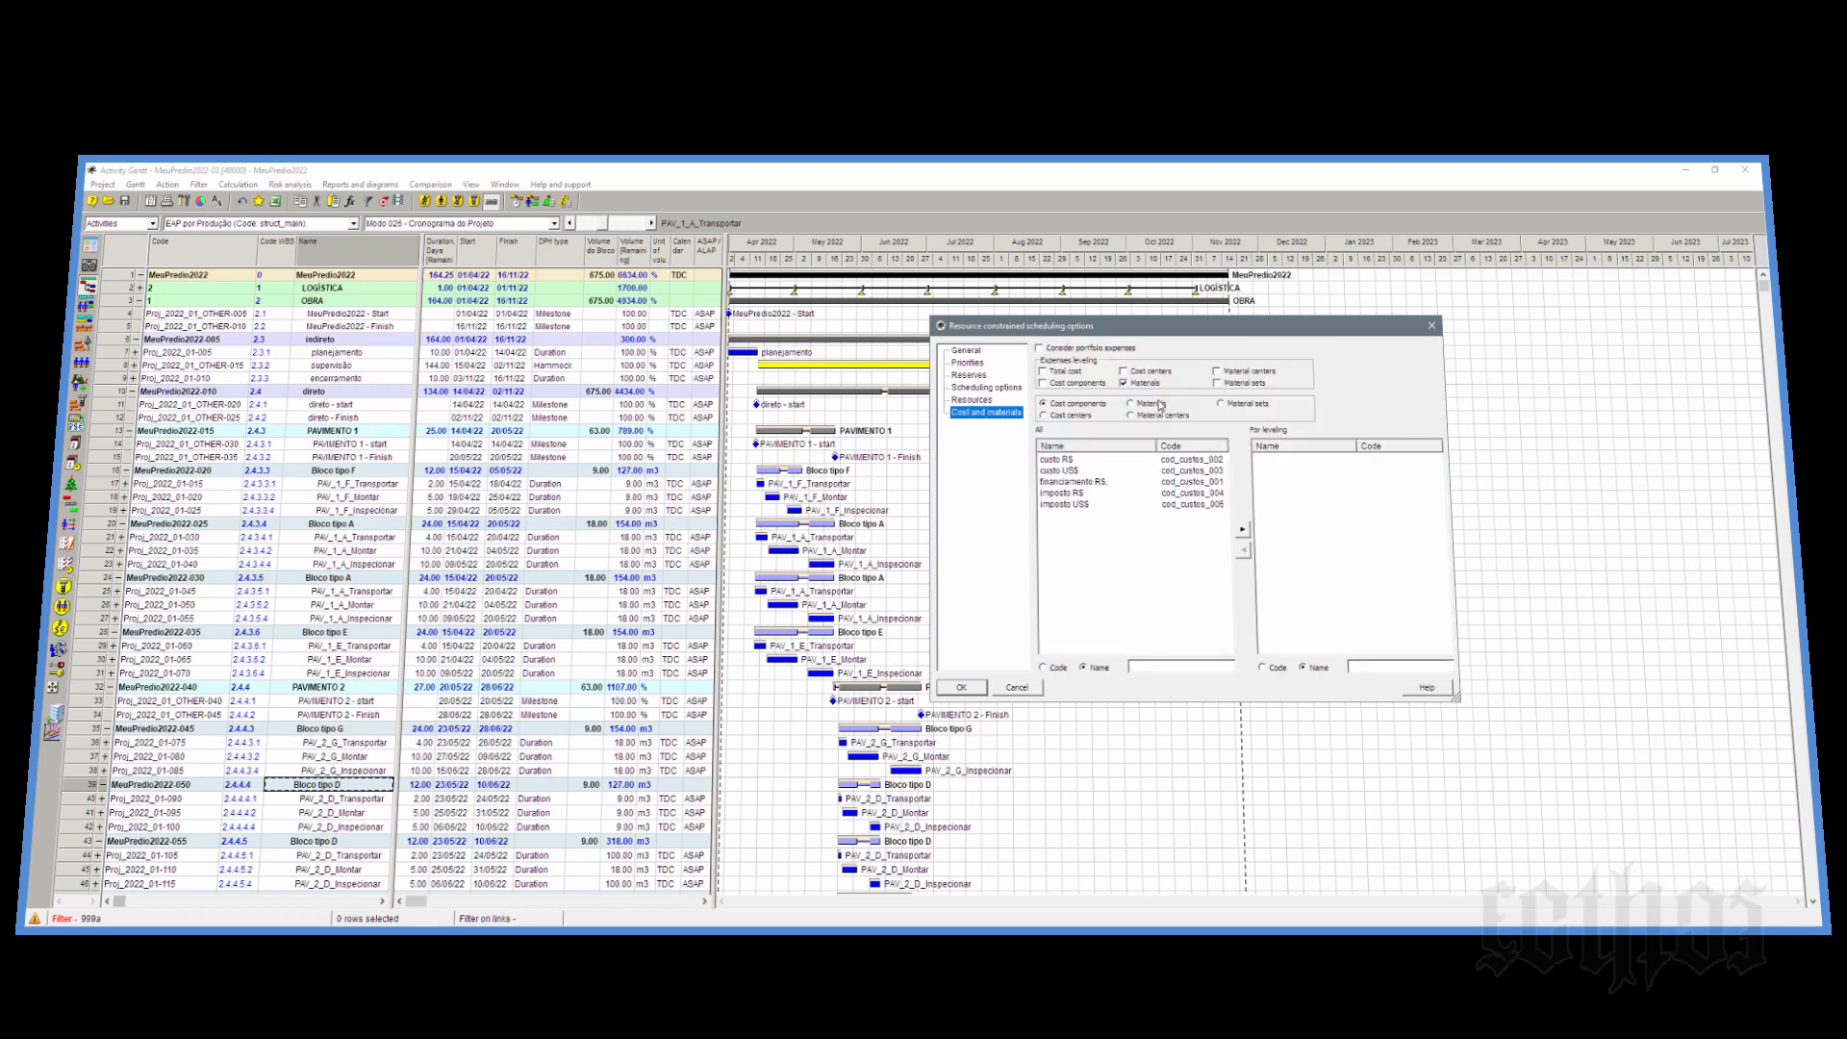
left_click(1145, 384)
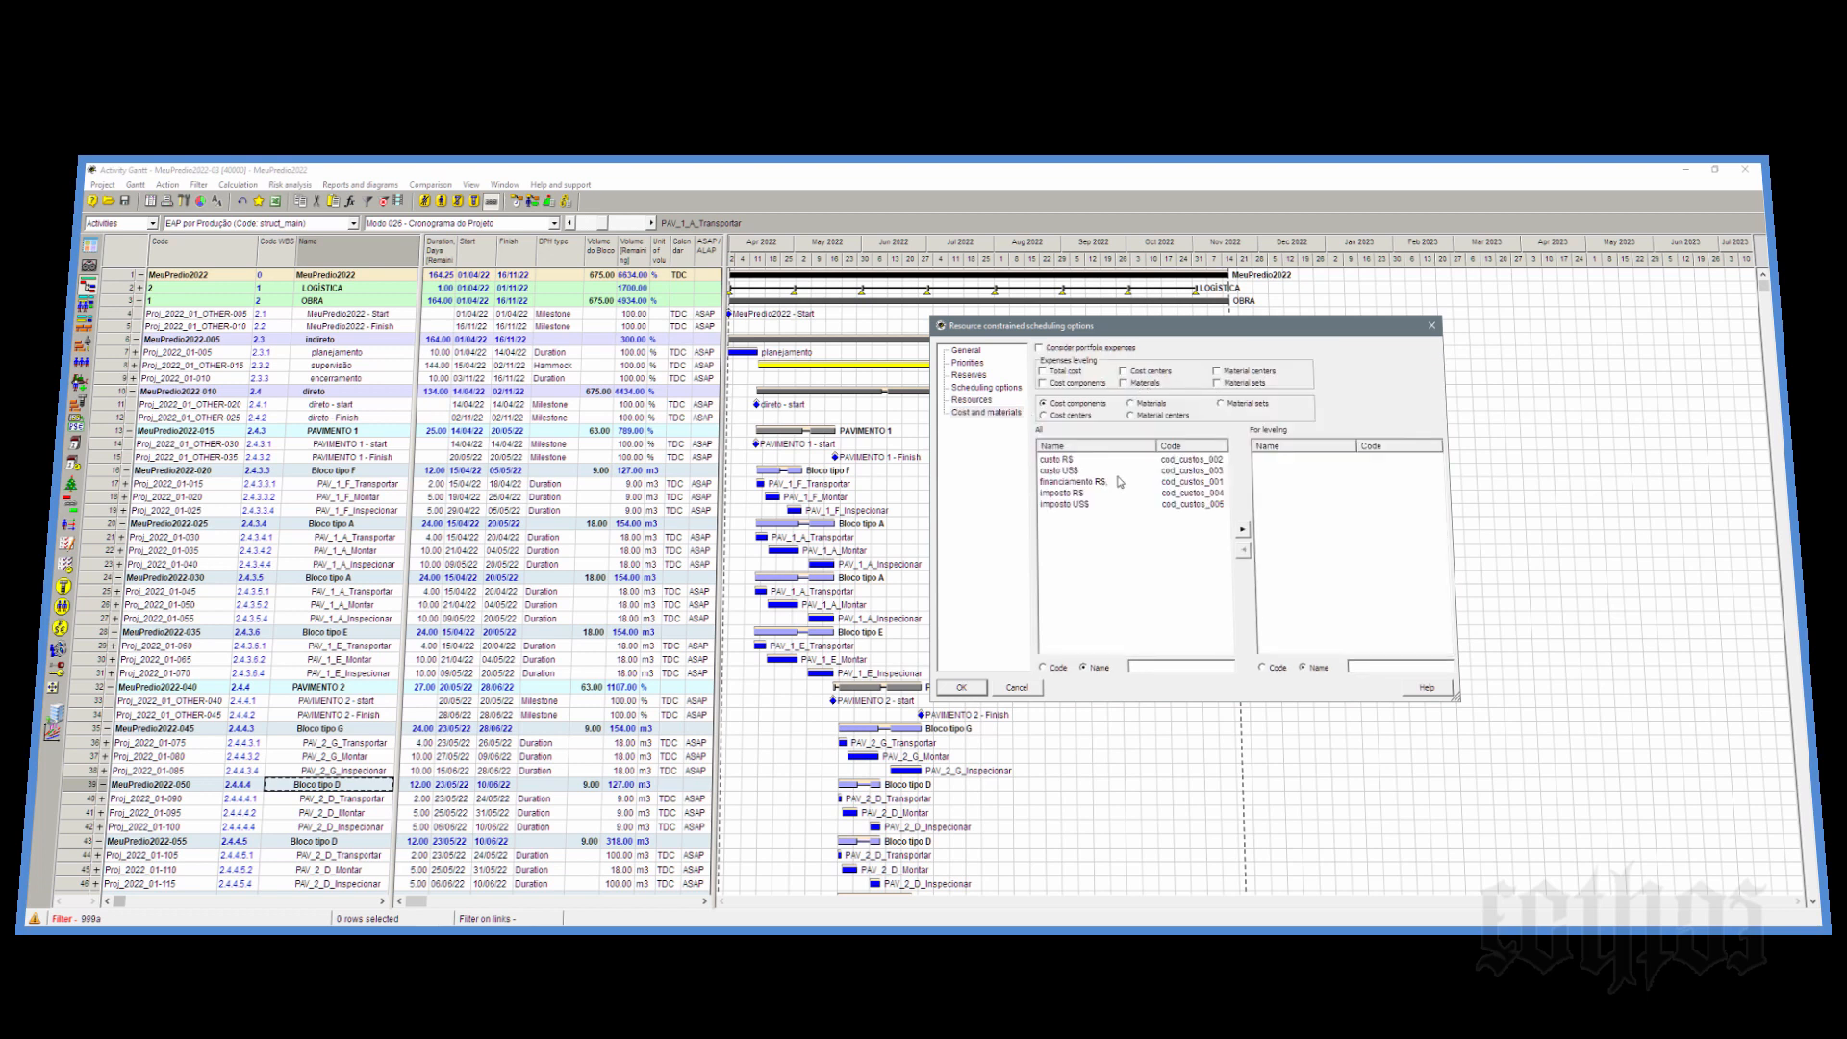
left_click(962, 688)
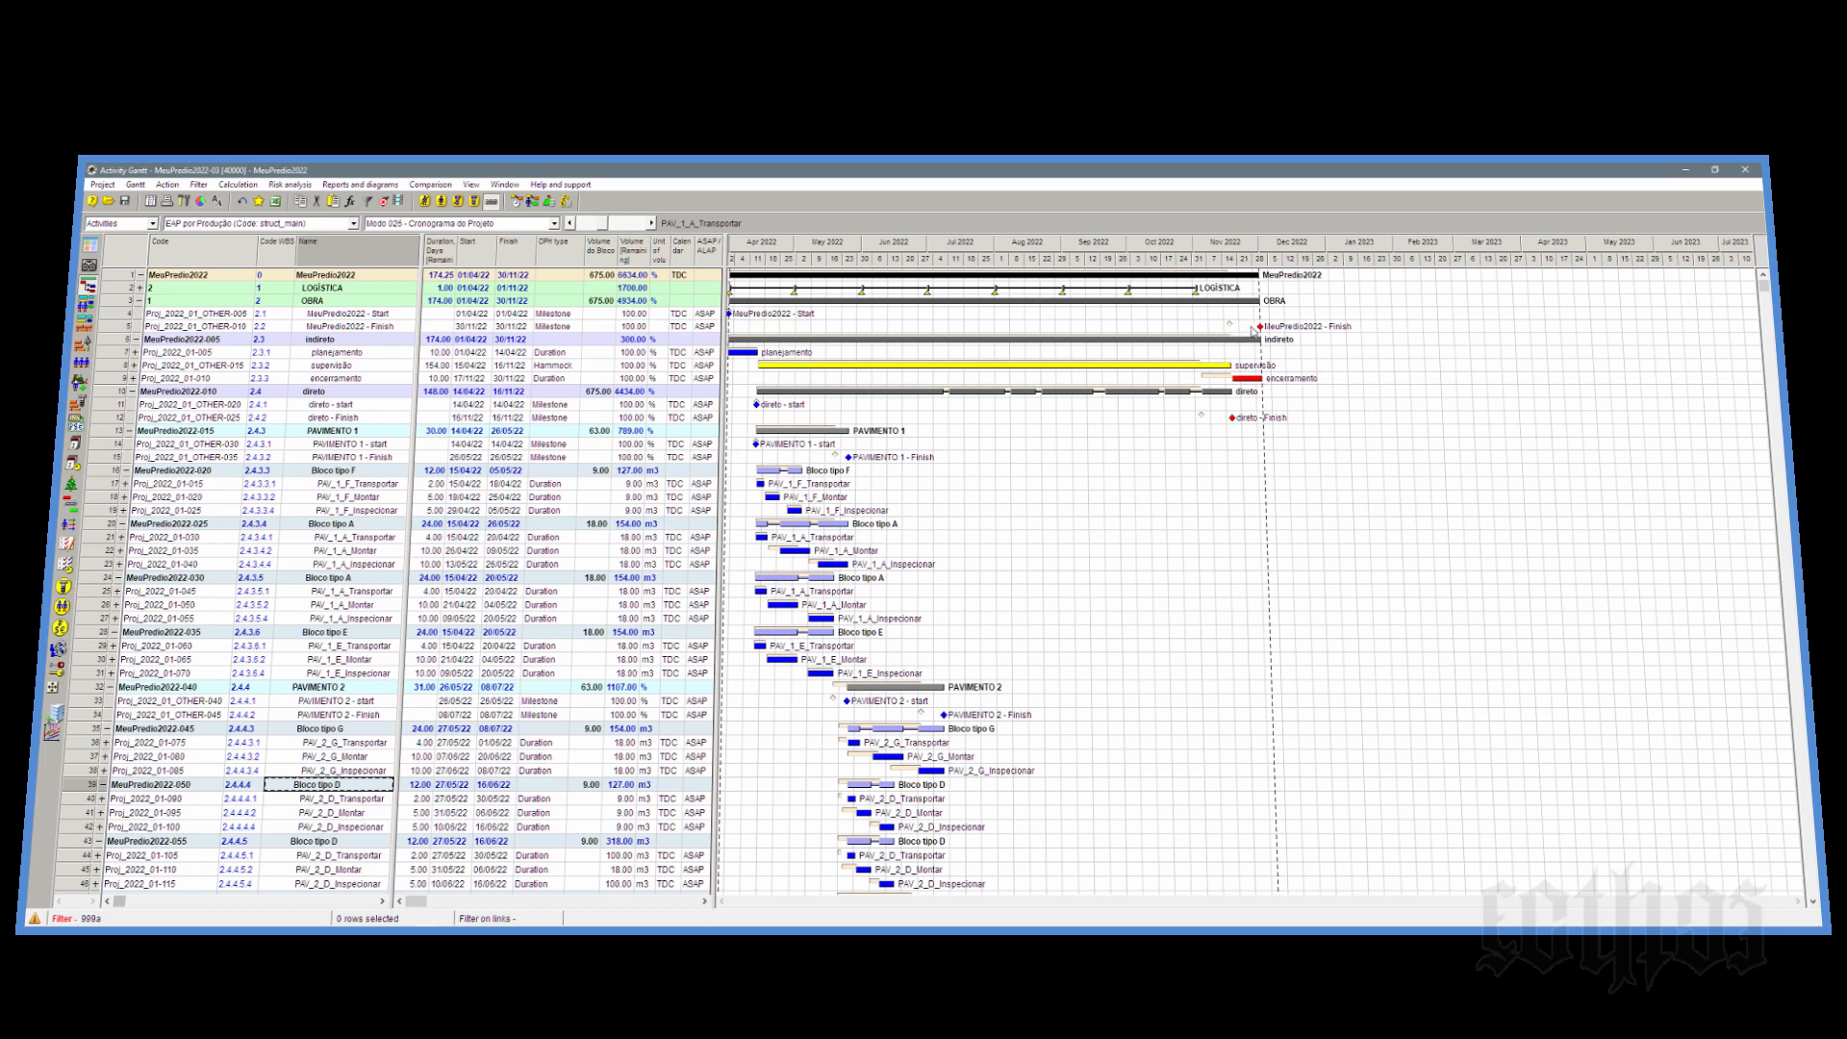
Step: Run the resource-constrained scheduling again with the Advanced method in the forward direction
mouse_move(1258, 332)
left_click(529, 200)
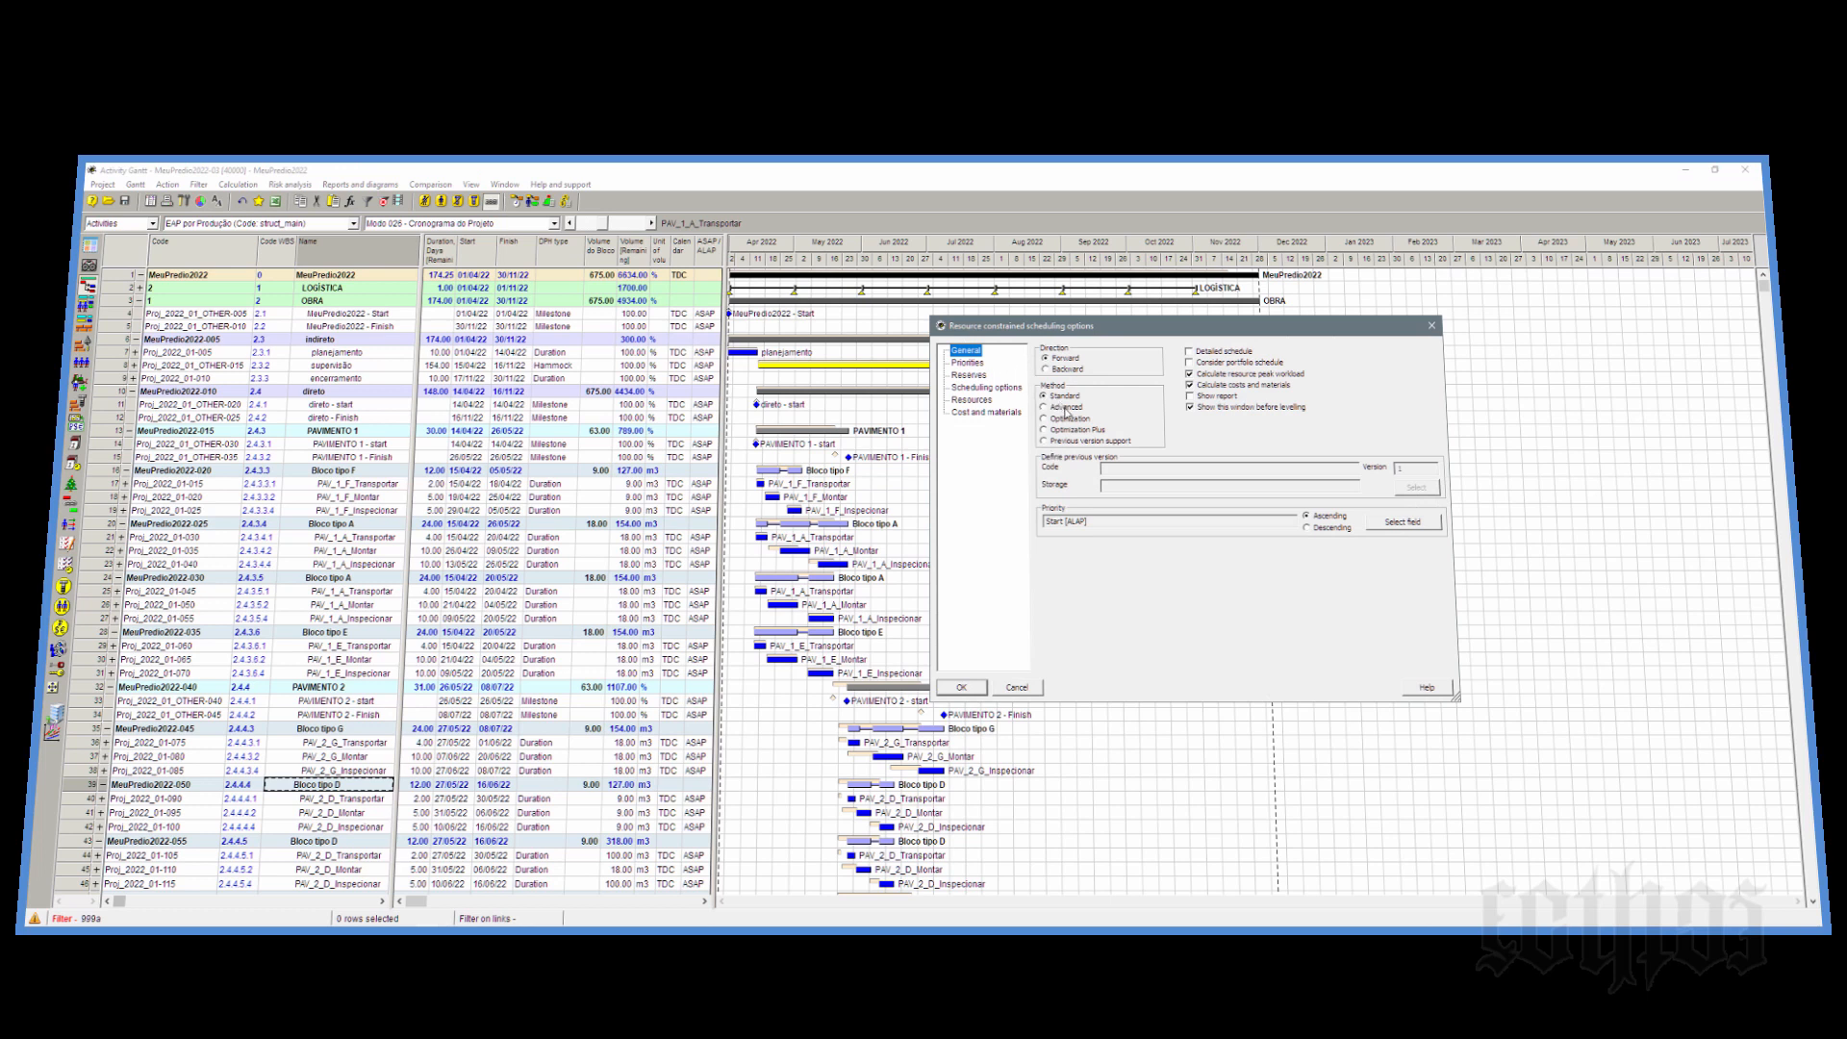
left_click(1044, 407)
left_click_drag(1079, 338, 1066, 390)
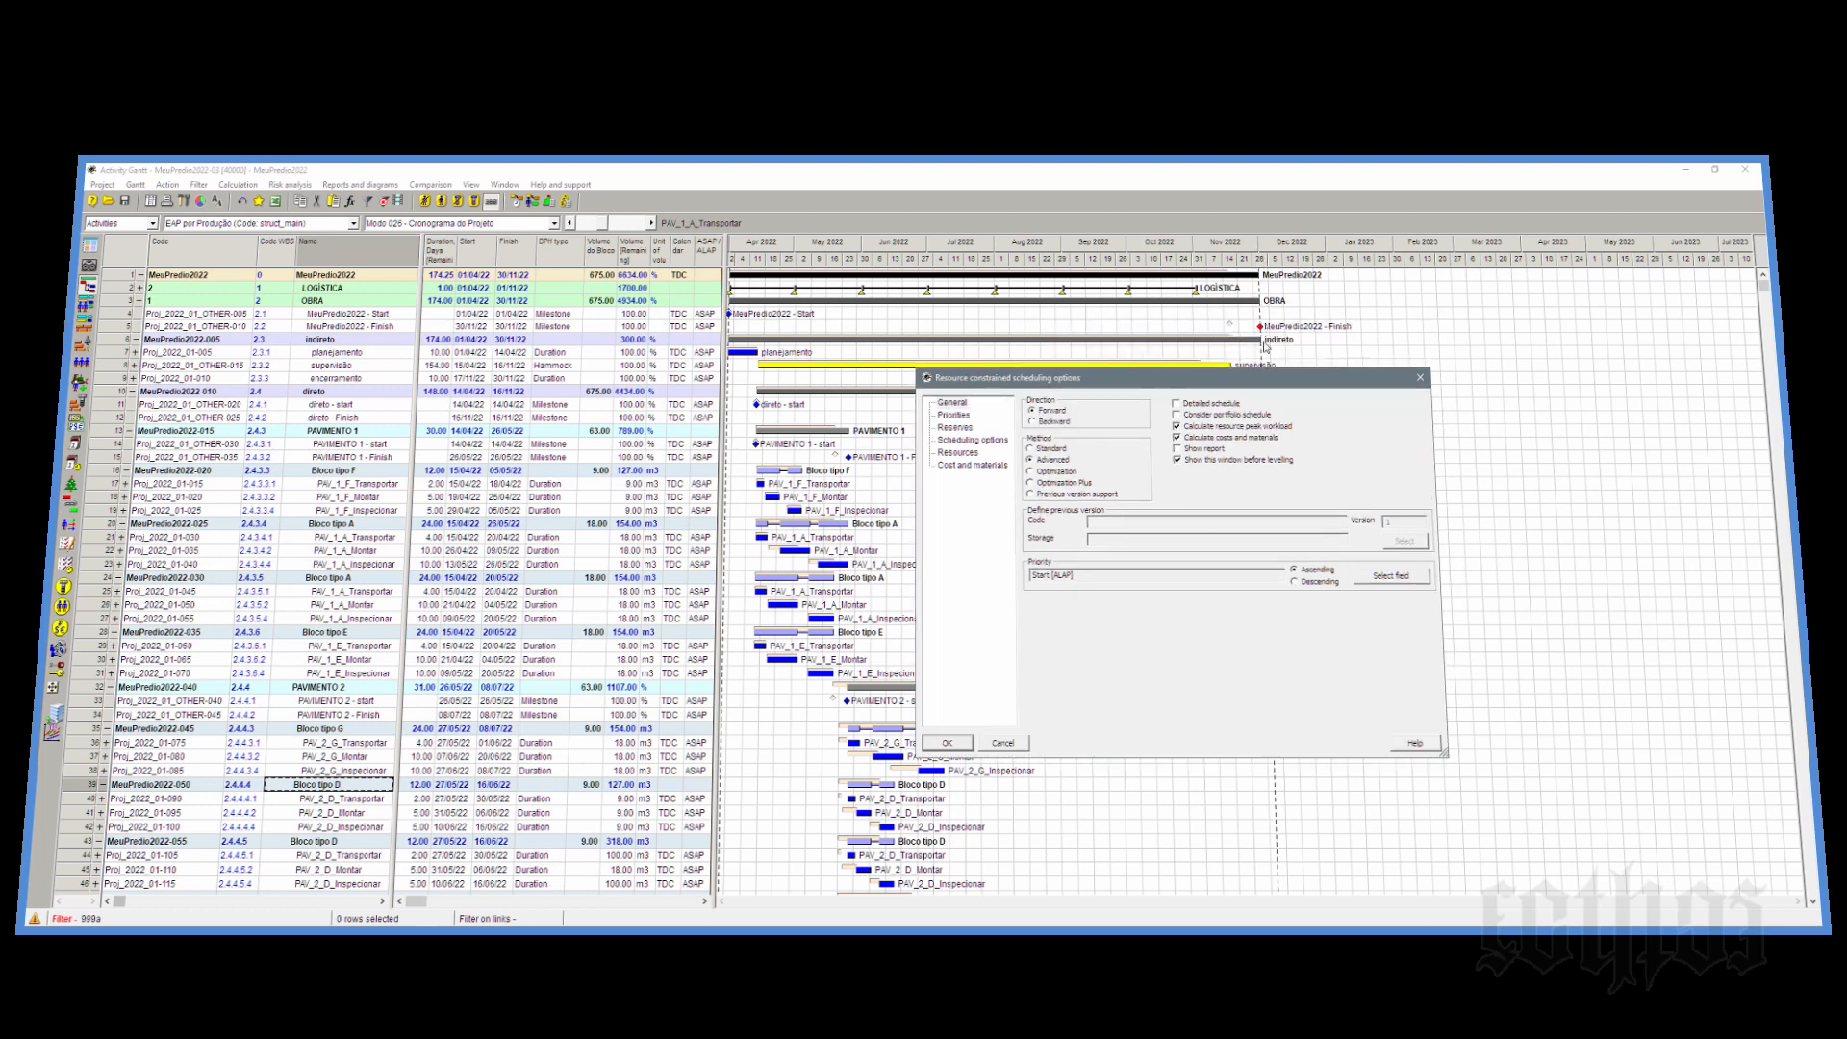
left_click(946, 743)
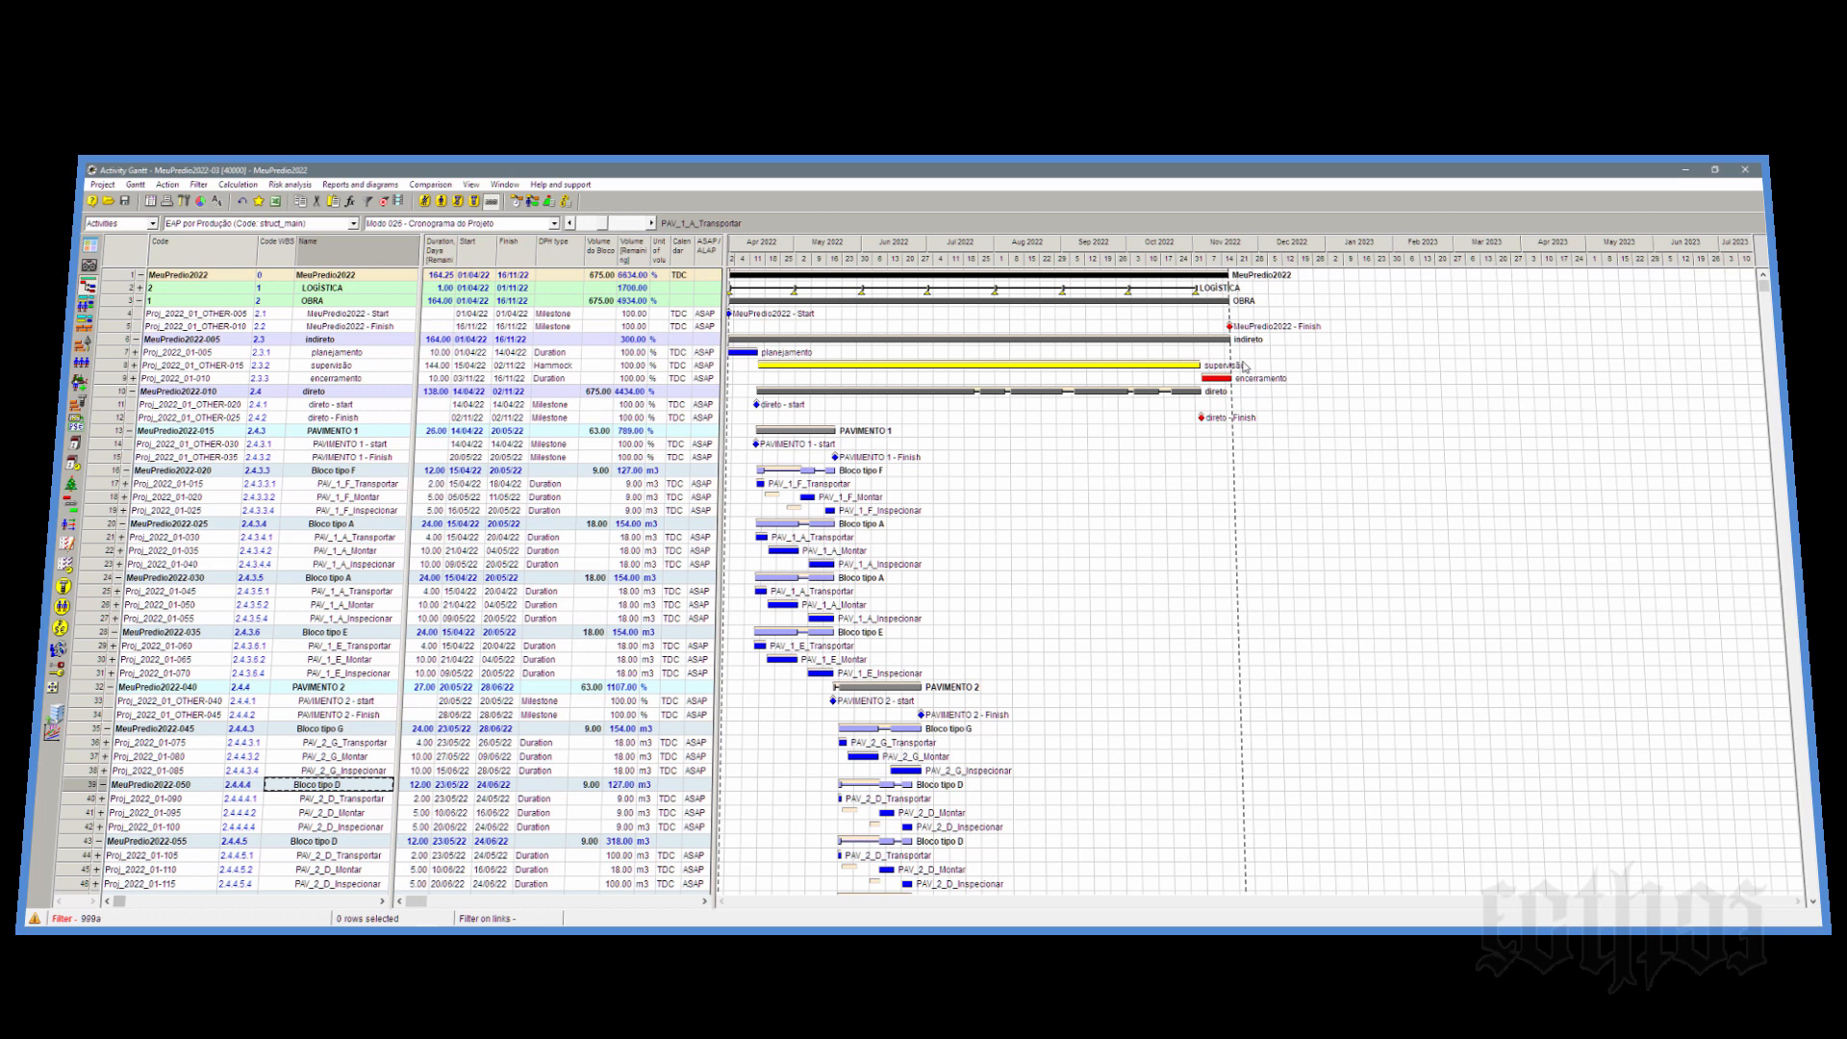
Step: Review the leveled floor activities on the Gantt chart, and rerun the resource-constrained scheduling with the Optimization method
scroll(964, 521, "down", 4)
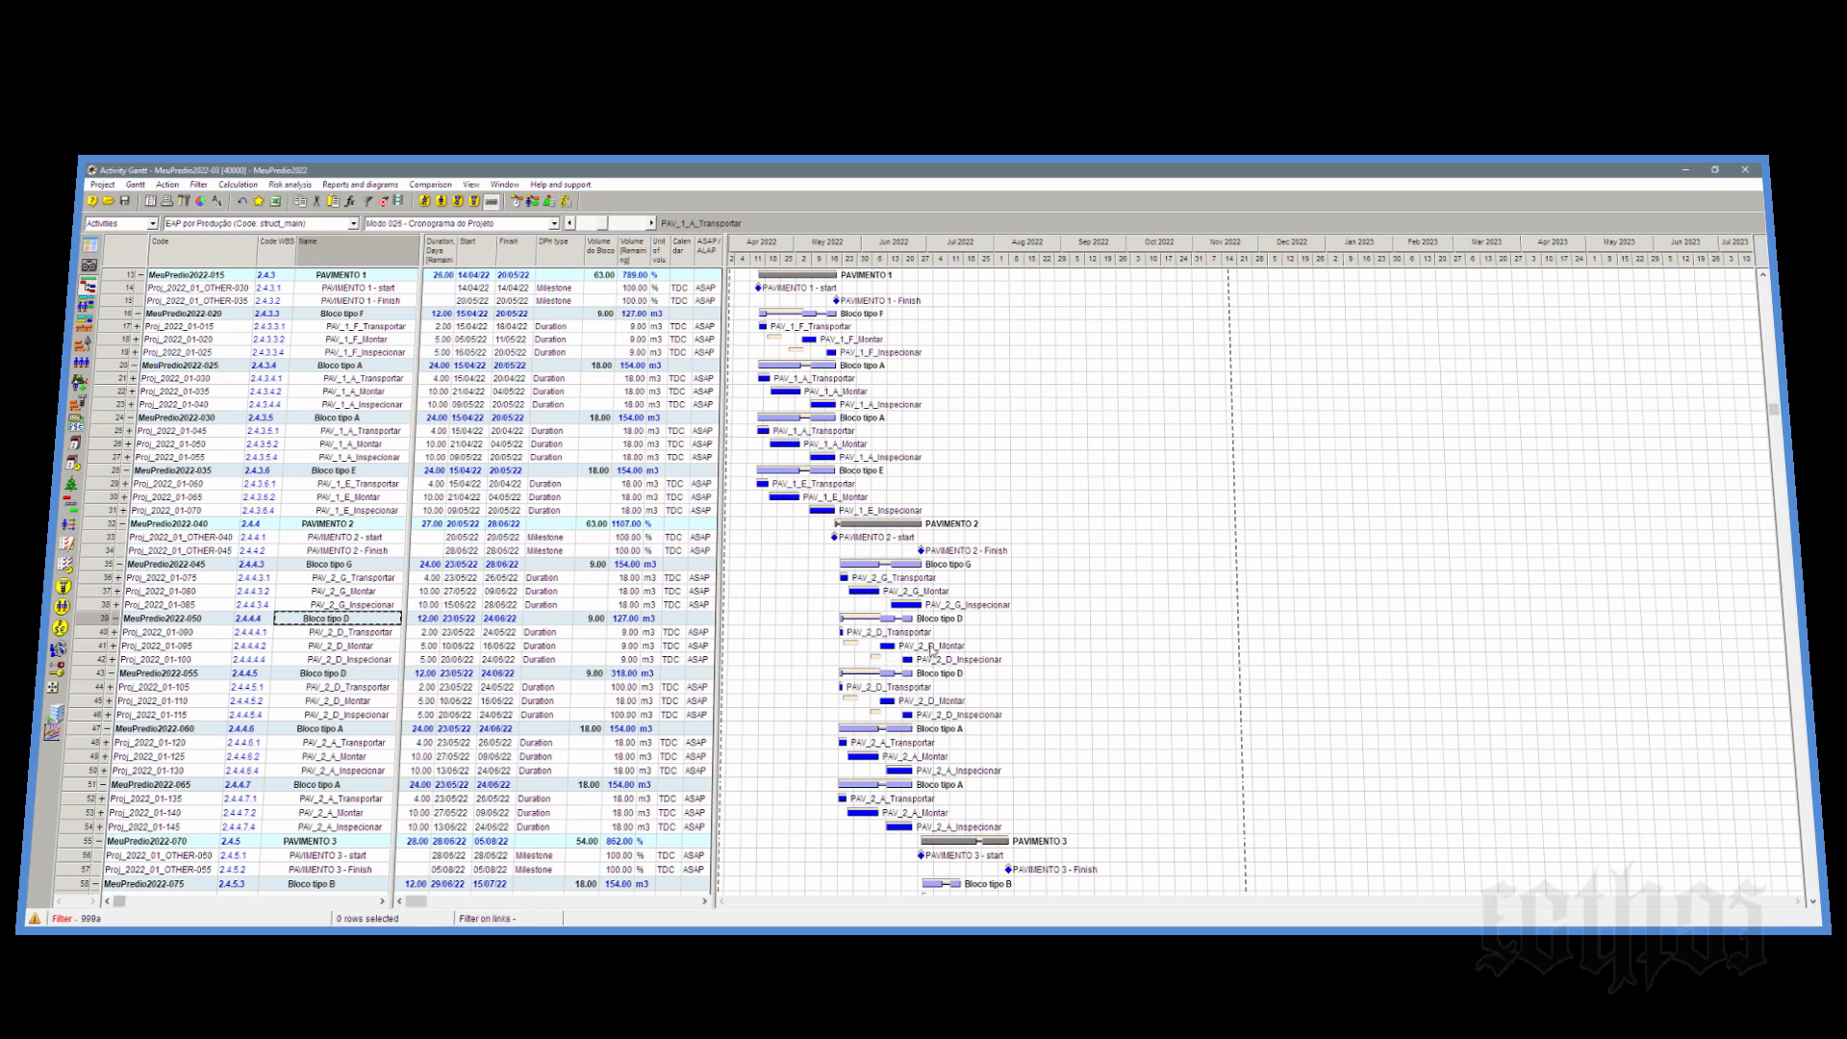
scroll(941, 664, "up", 4)
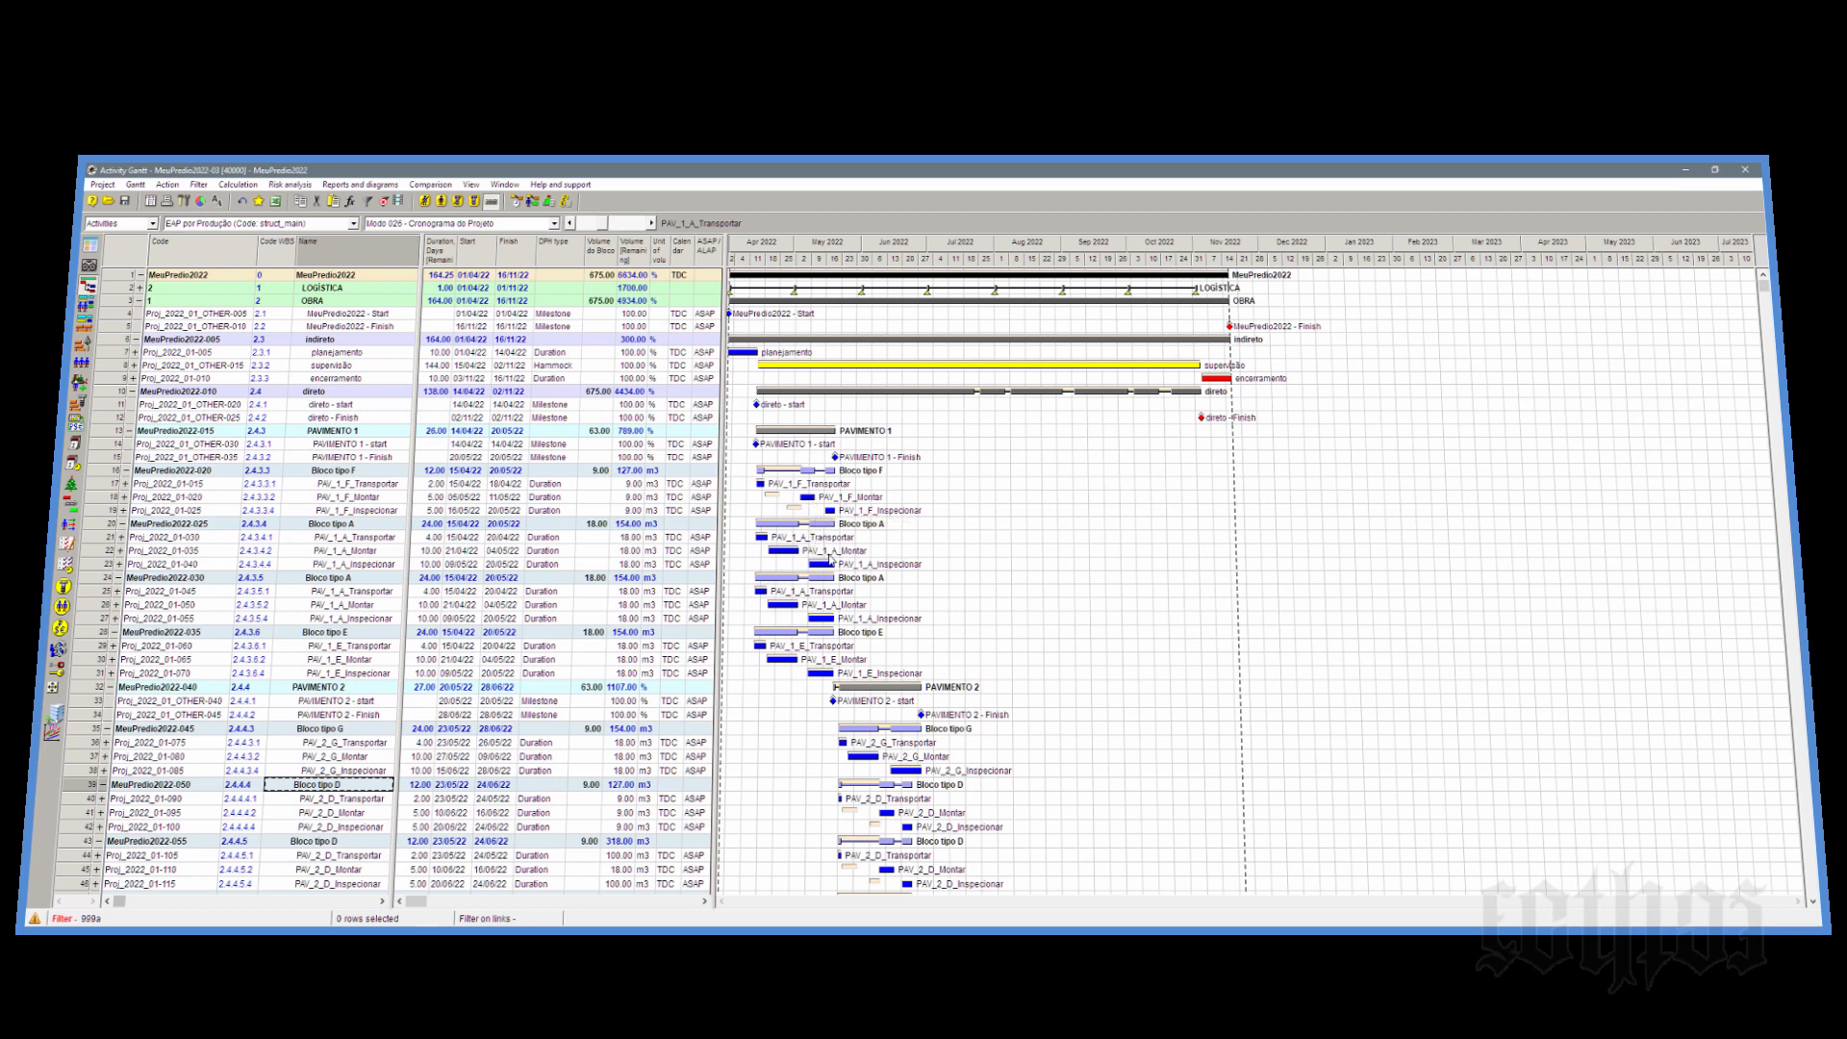
mouse_move(837, 564)
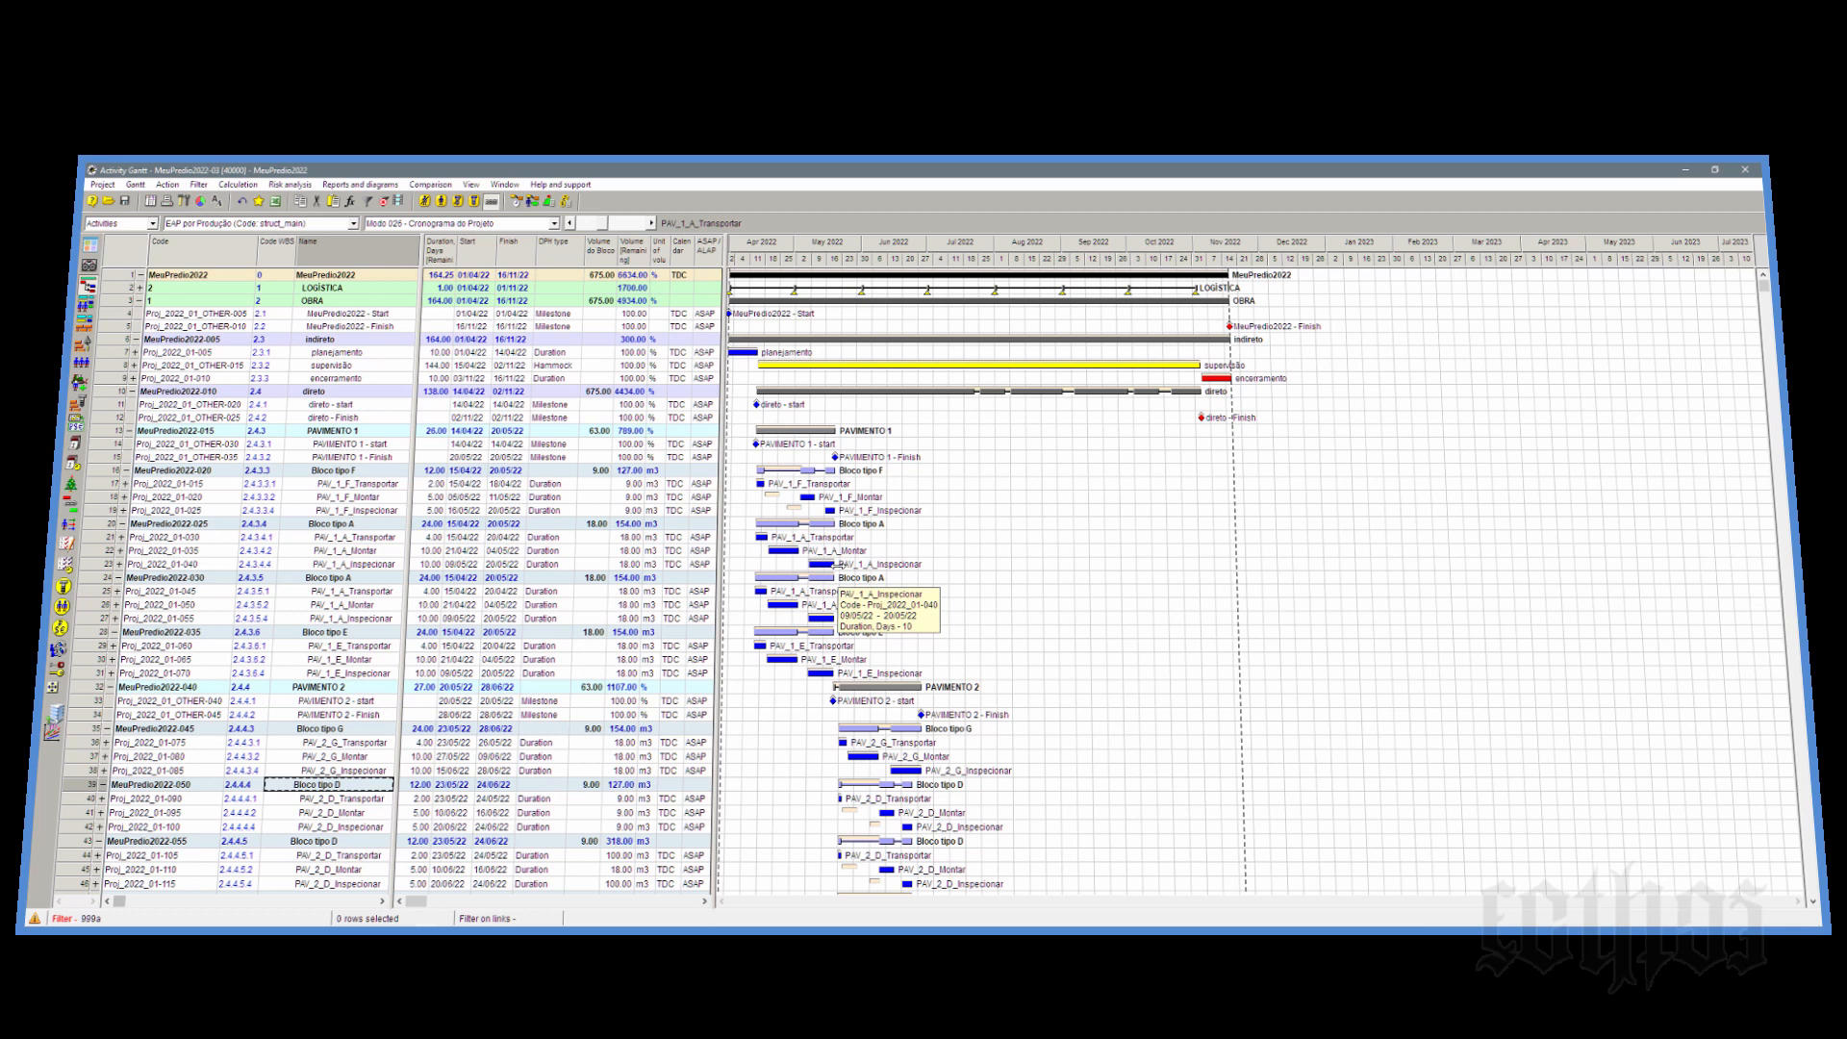
left_click(531, 202)
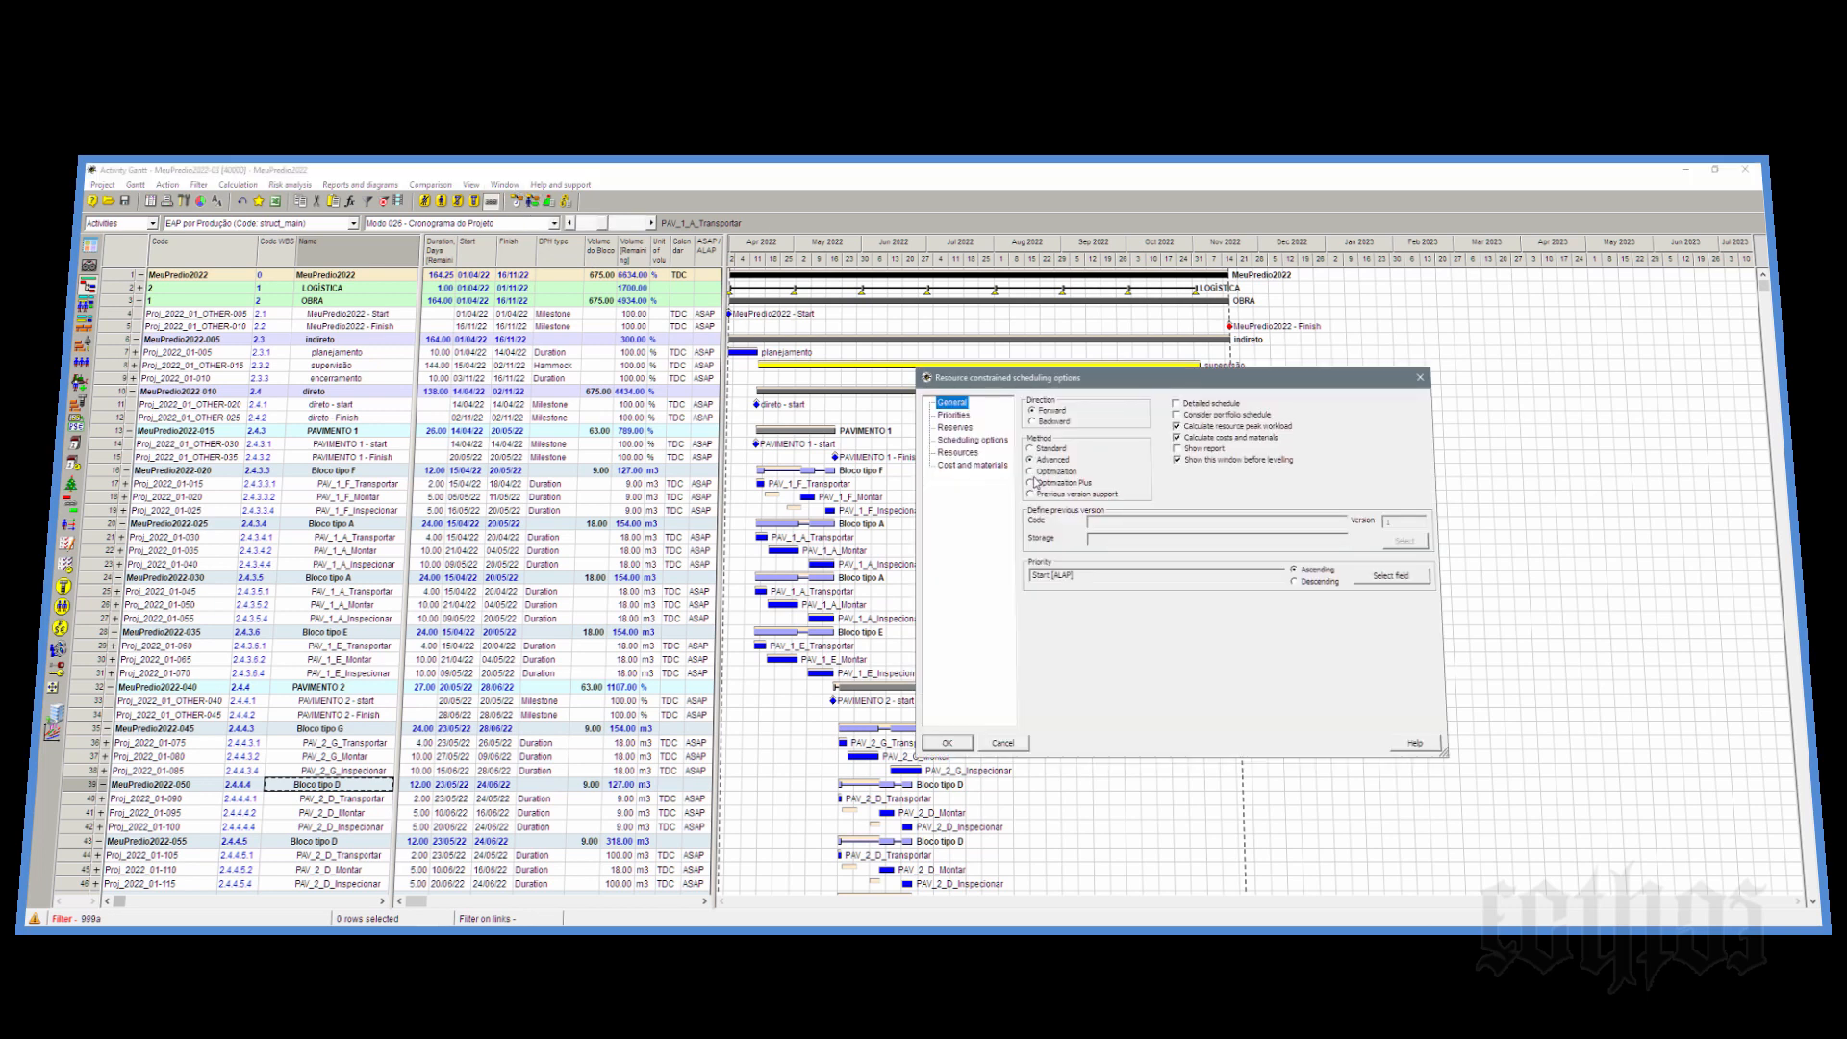
left_click(1034, 473)
left_click(962, 747)
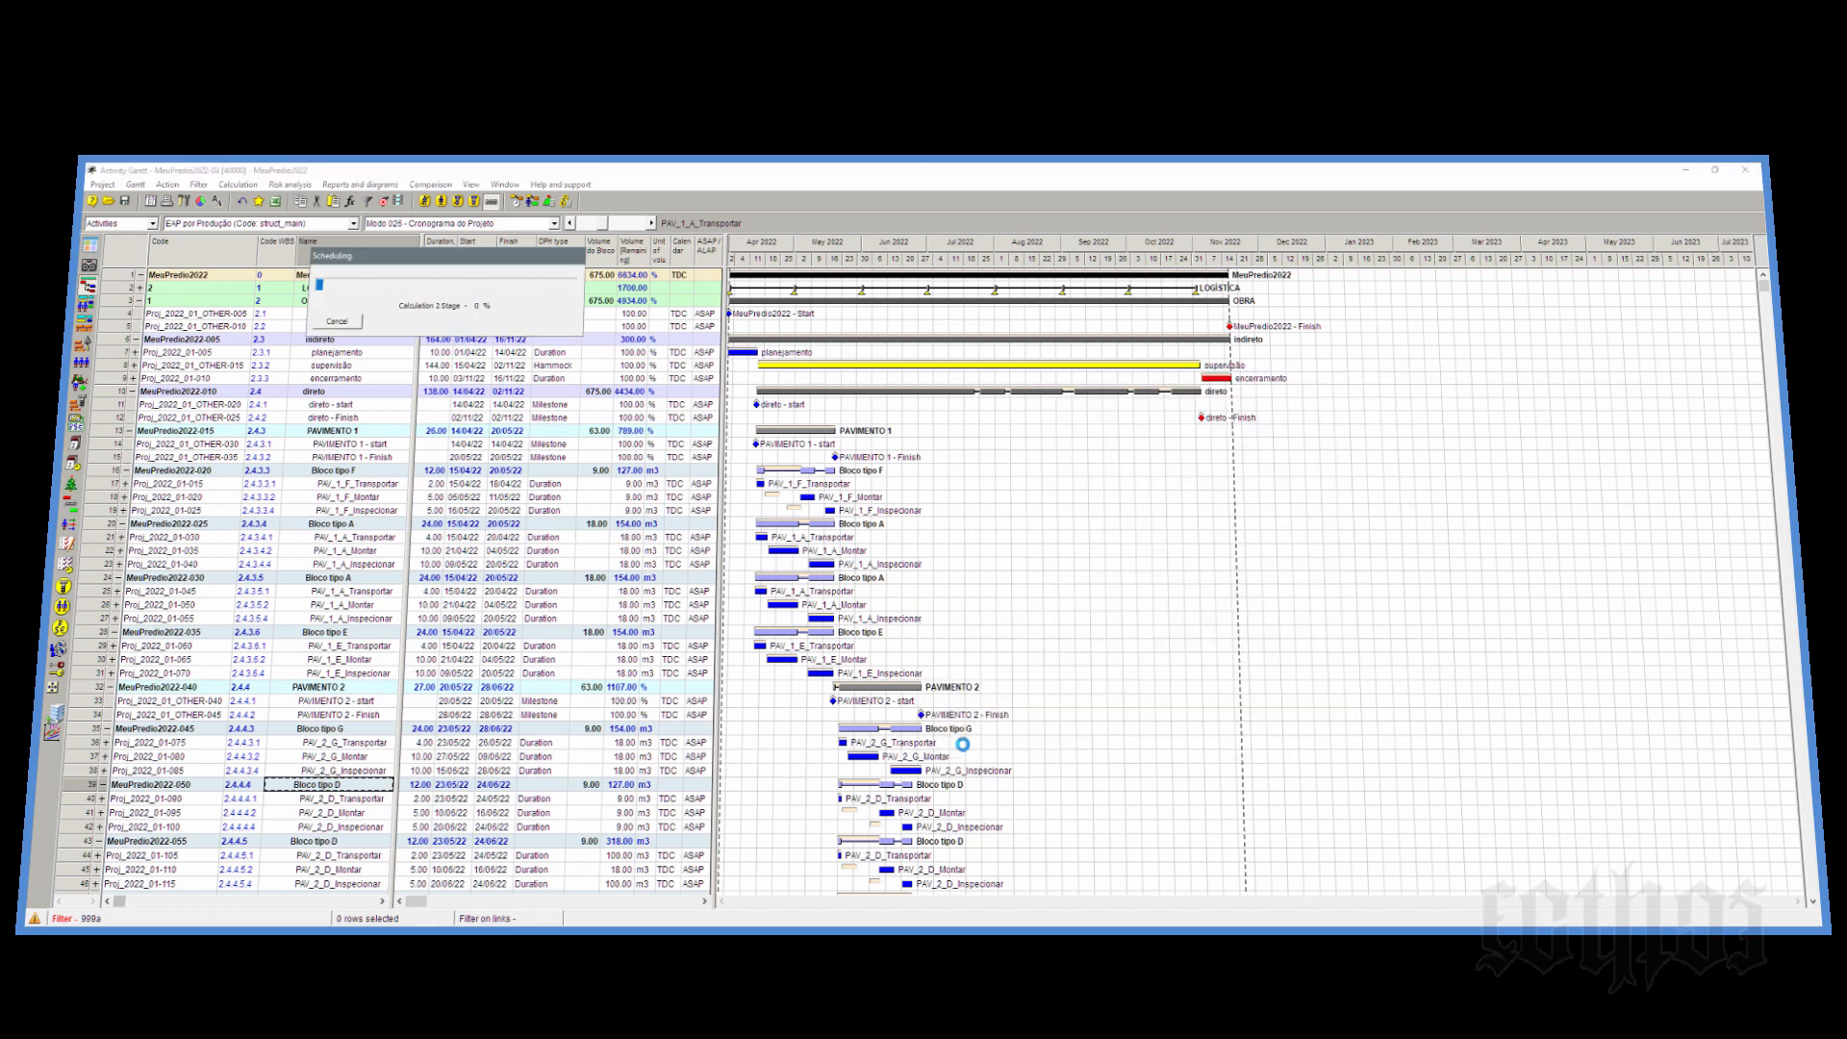
Step: Display the Modo 110 - Balanço de Materiais do Projeto IN x OUT view and recalculate the project with simple scheduling
mouse_move(1232, 329)
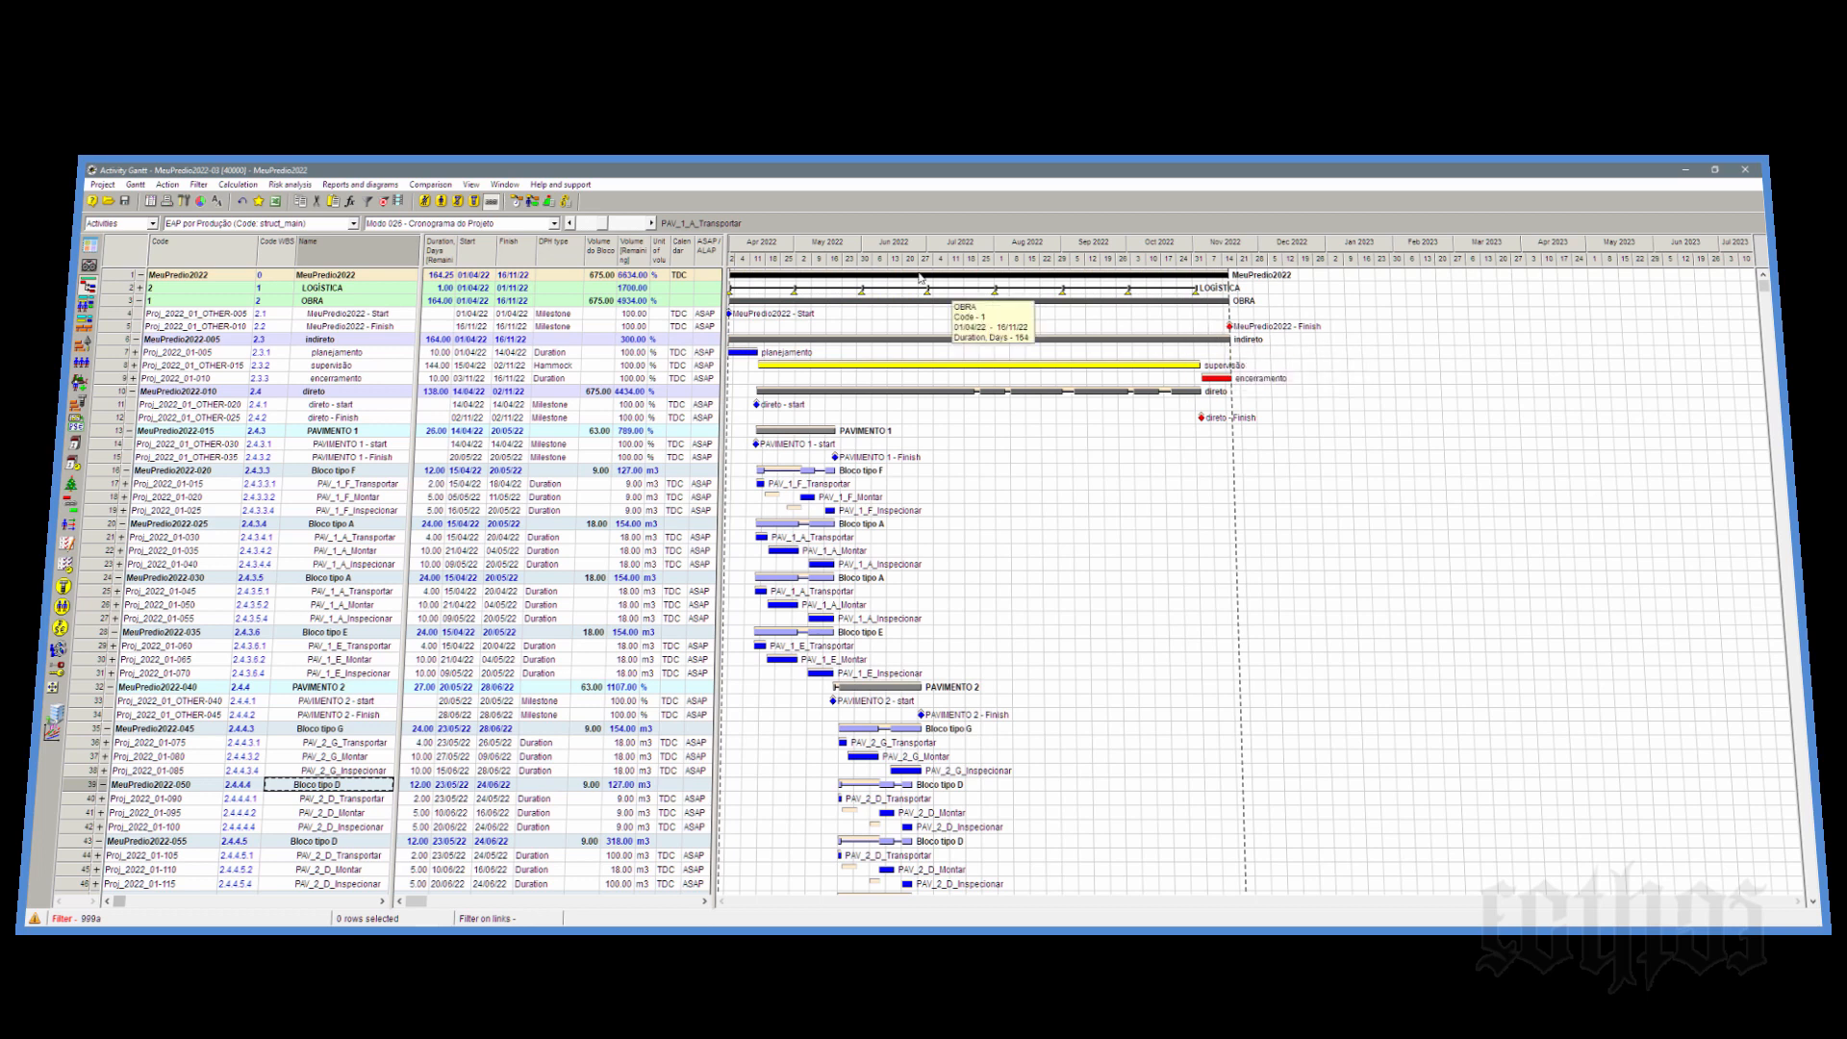
left_click(486, 225)
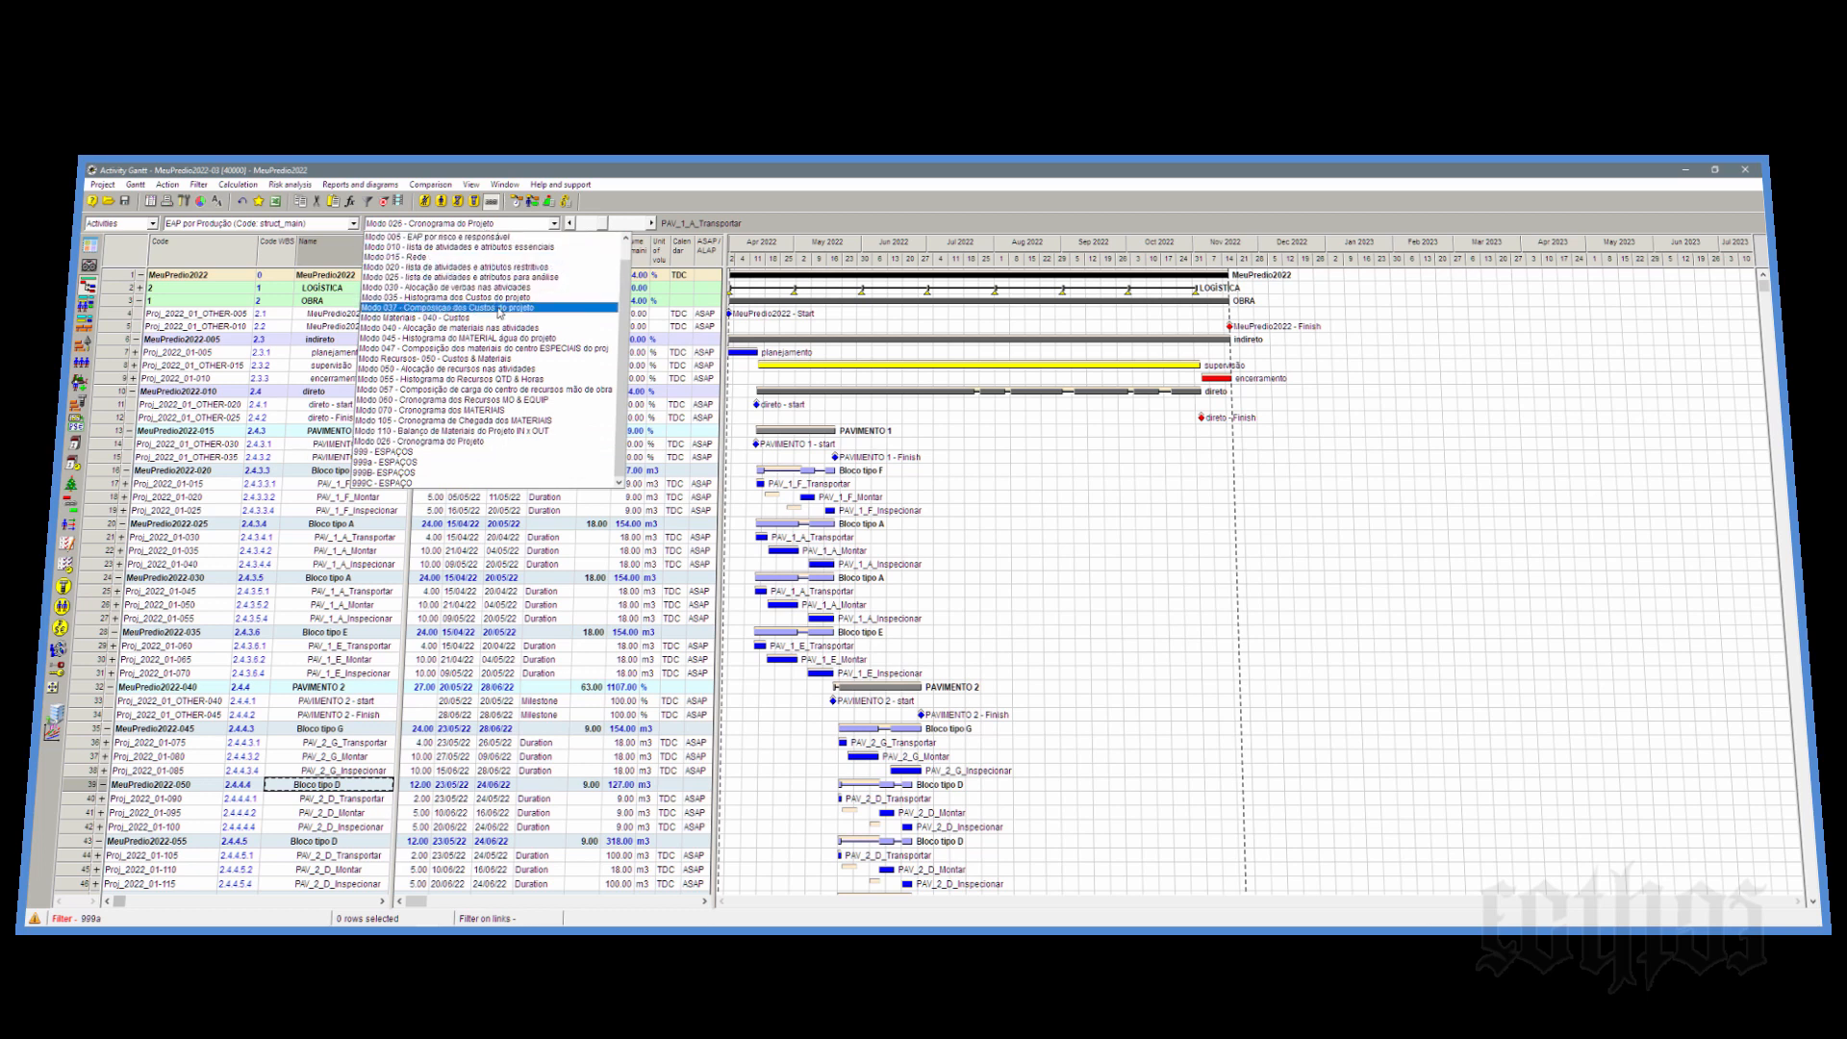
left_click(540, 432)
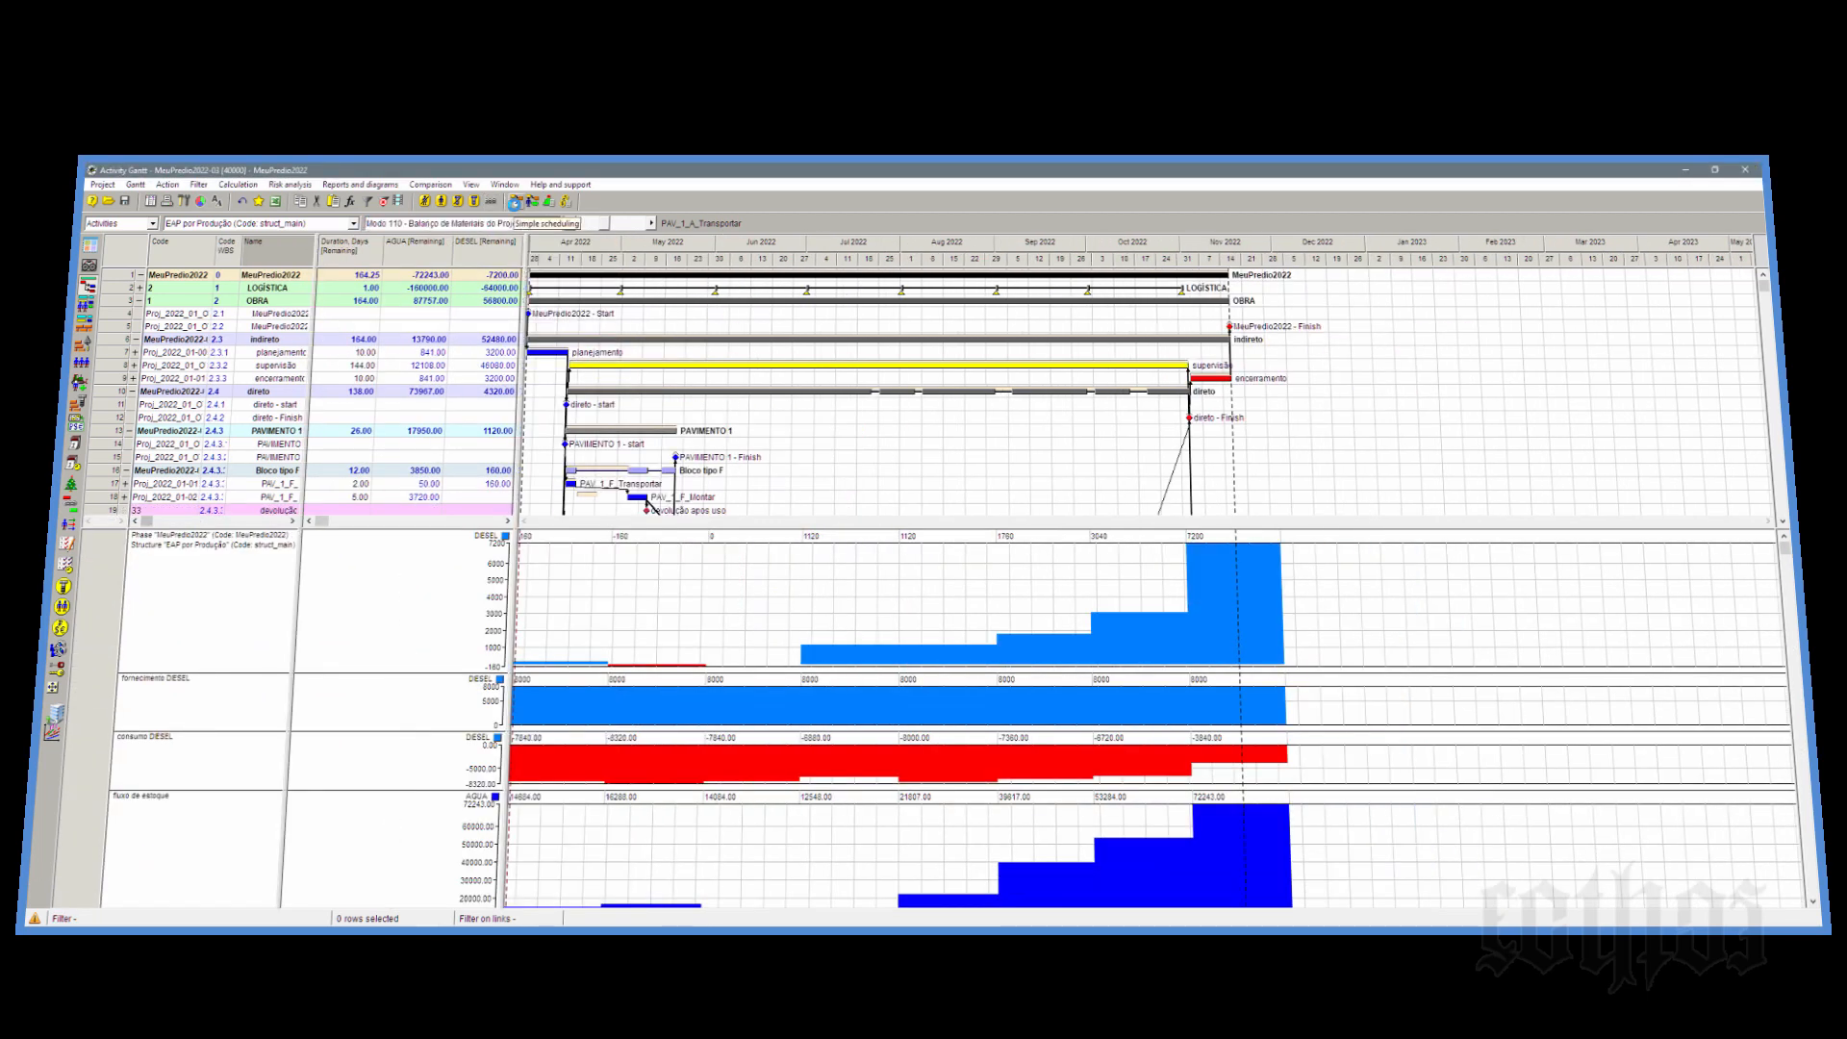
left_click(516, 204)
key("Return")
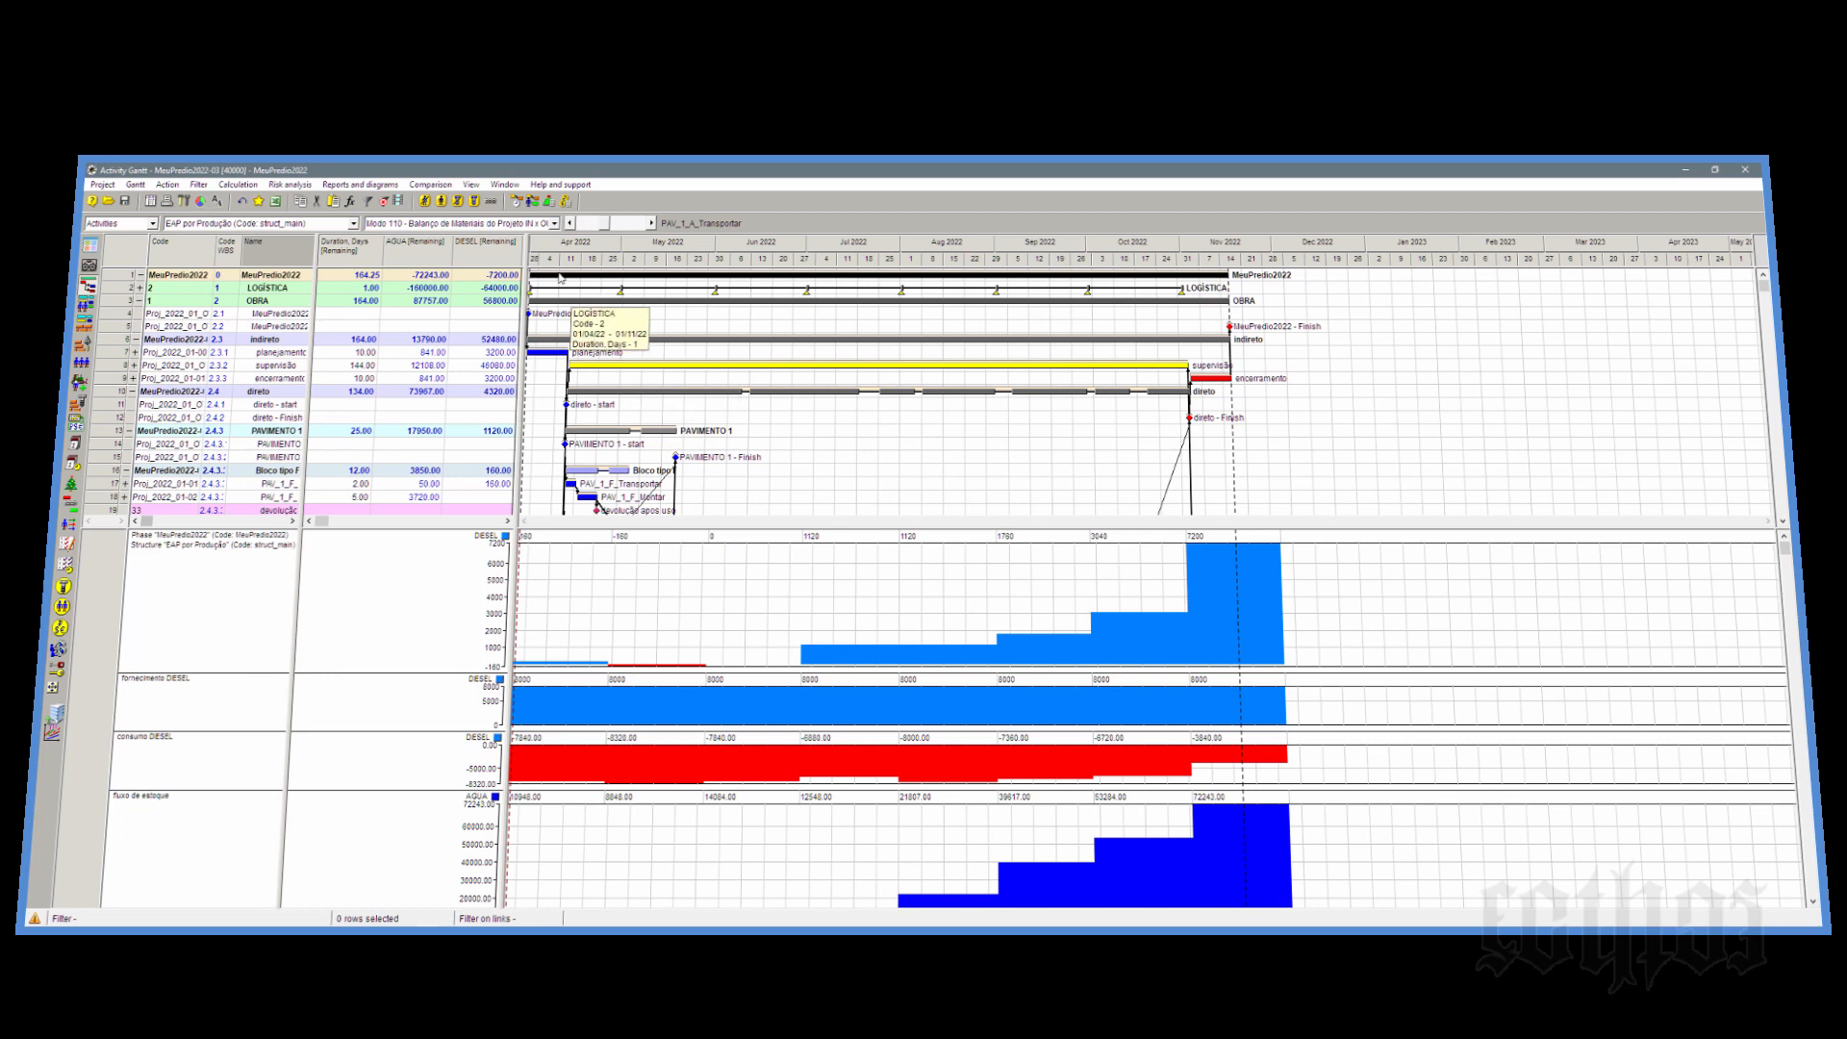
Step: Level the project with resource-constrained scheduling using the Standard method while the material balance is displayed
left_click(532, 202)
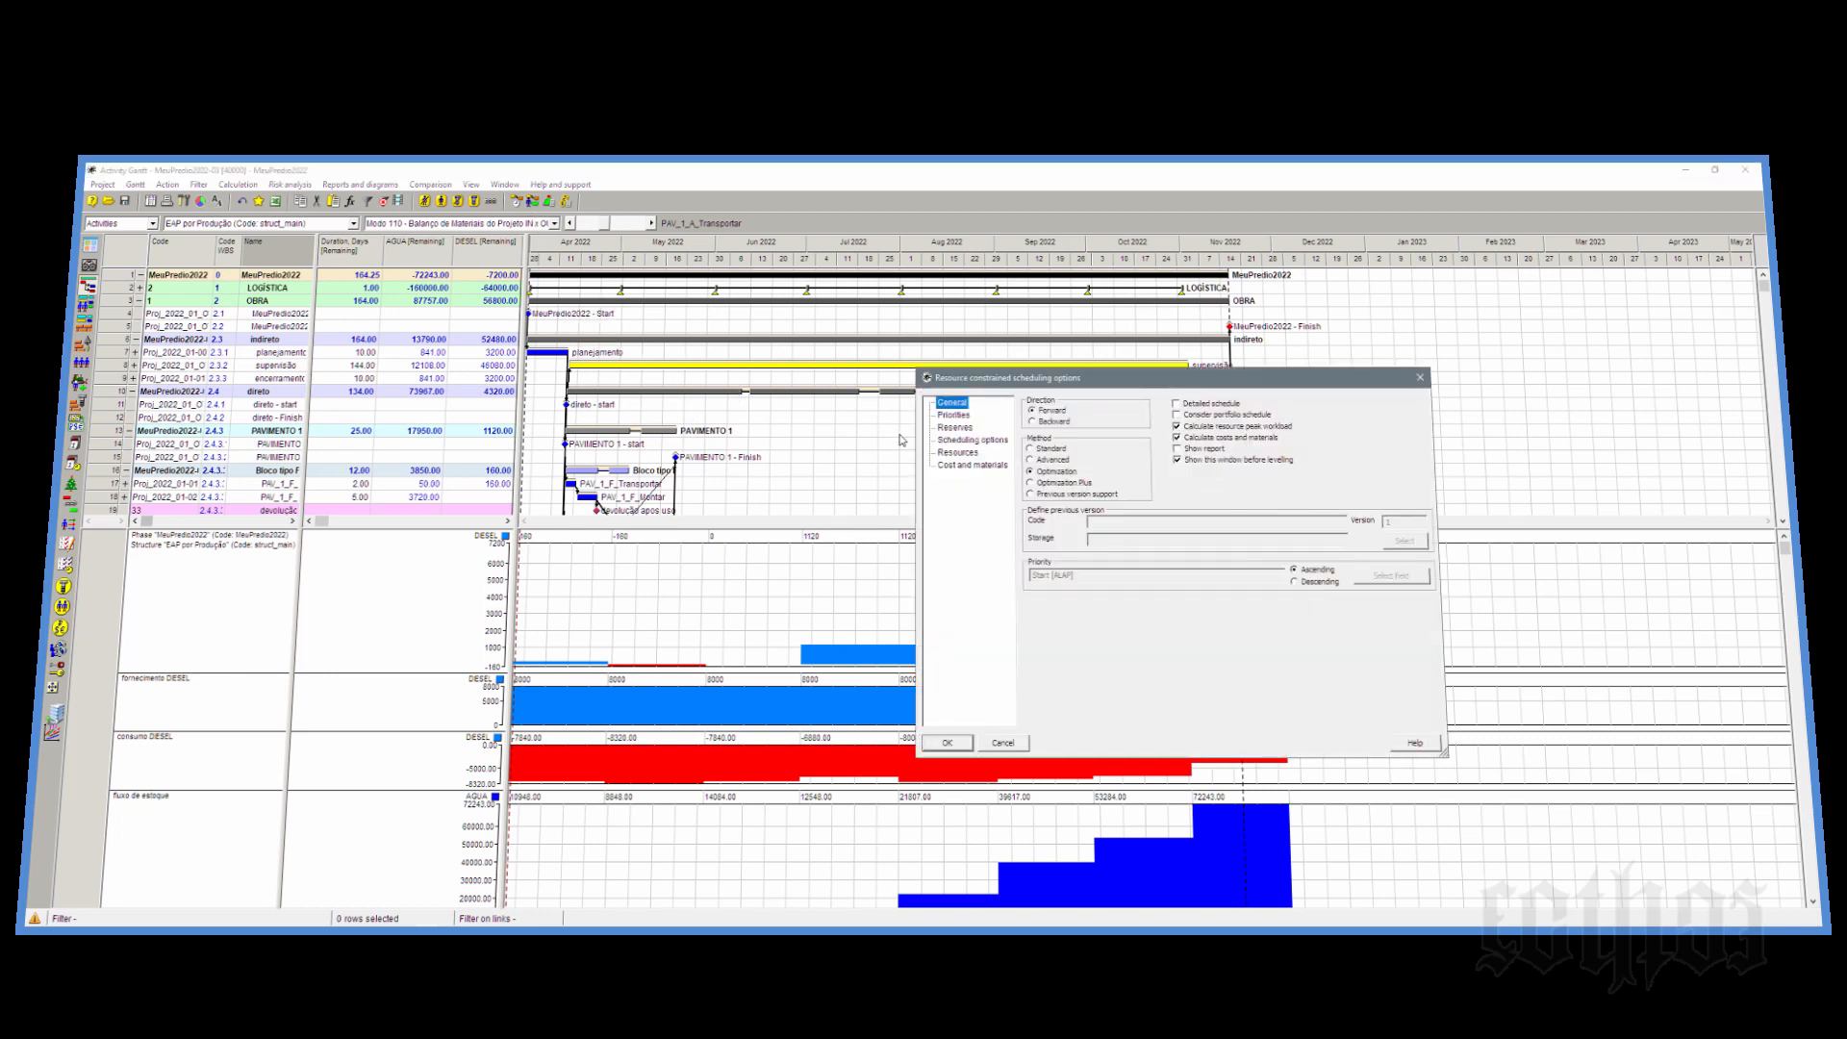
left_click(1040, 454)
left_click(966, 745)
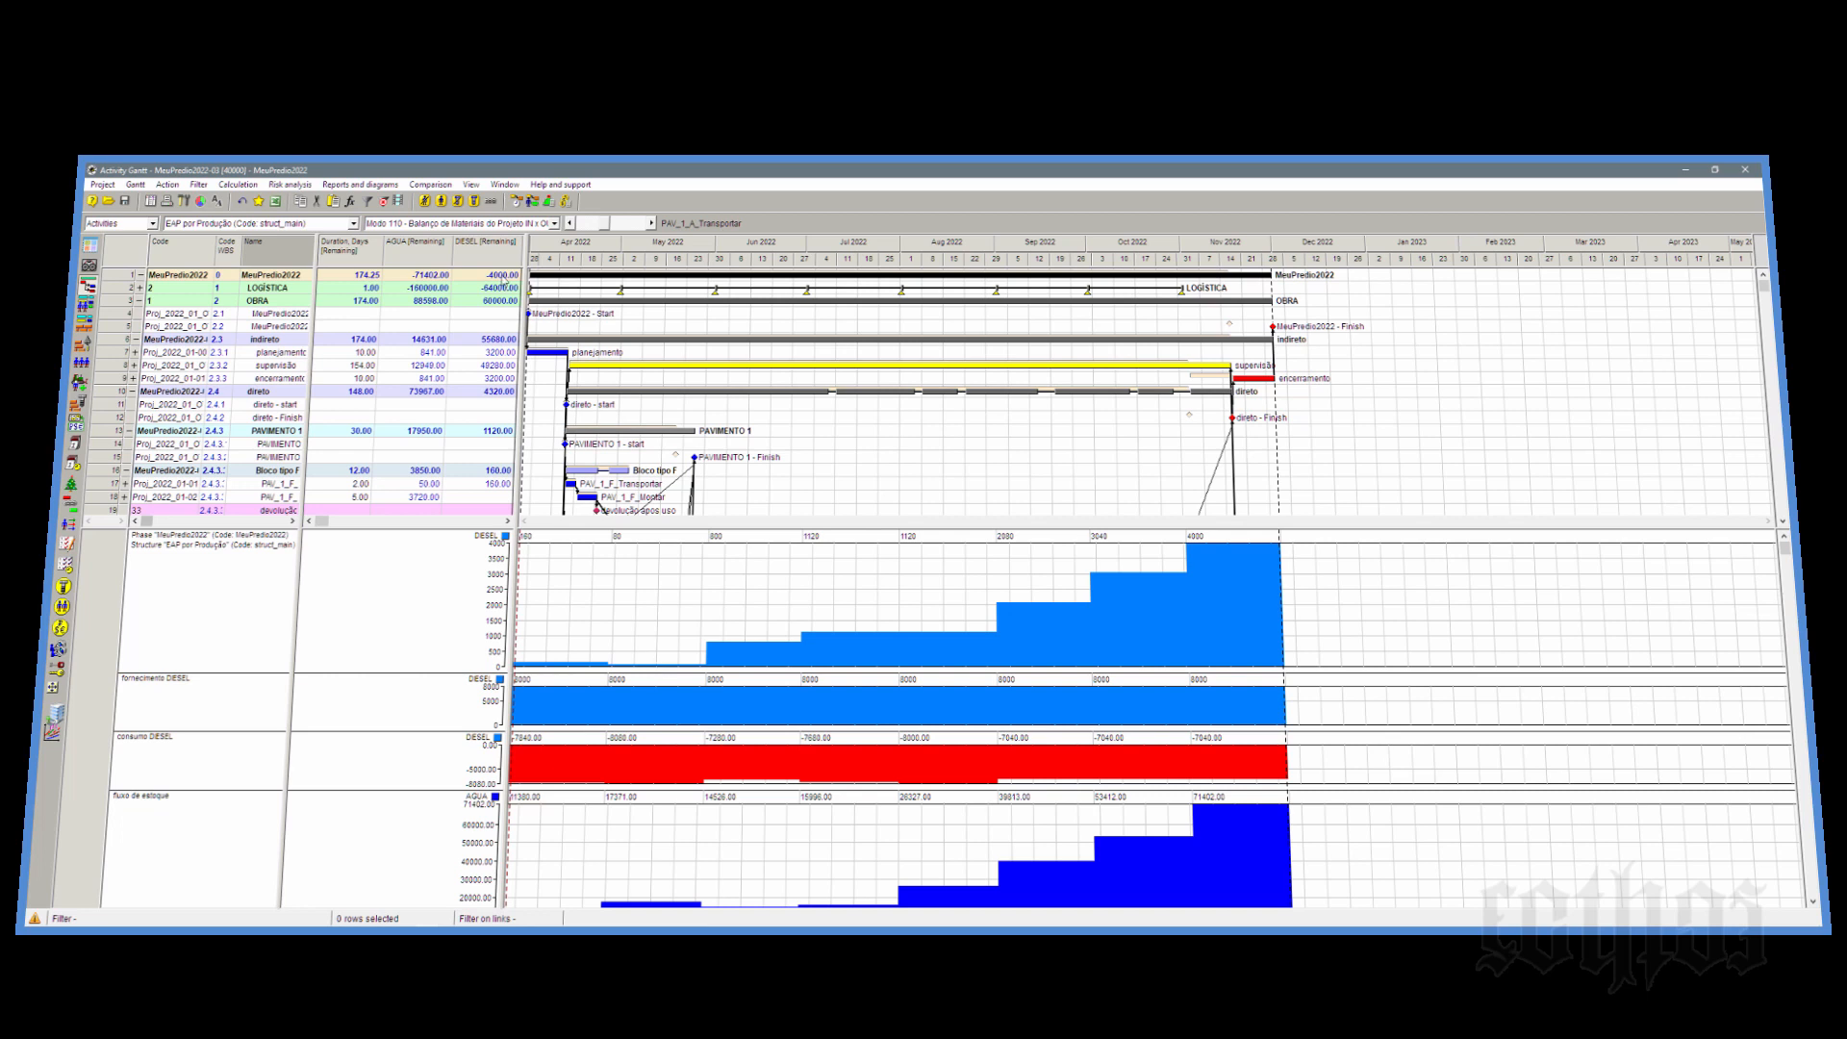
Step: Switch the Gantt view to 999a - ESPAÇOS and collapse the LOGÍSTICA group
left_click(506, 225)
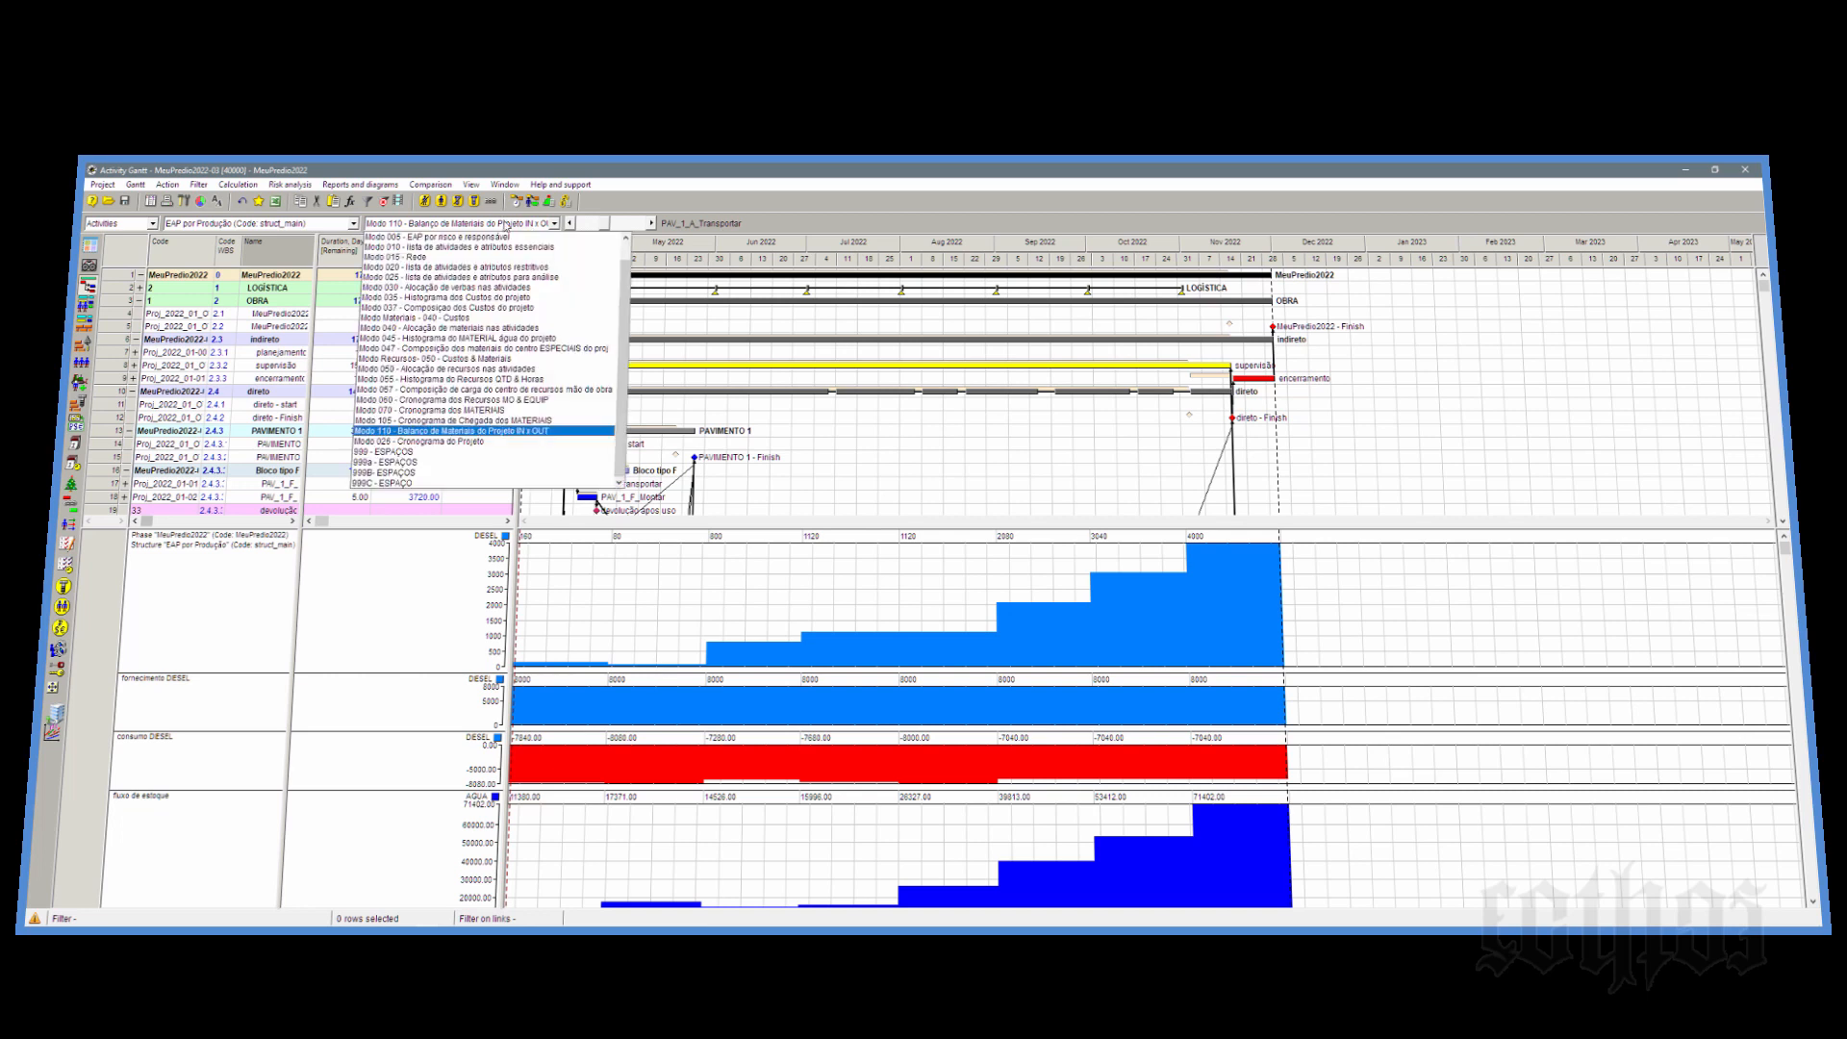
left_click(424, 462)
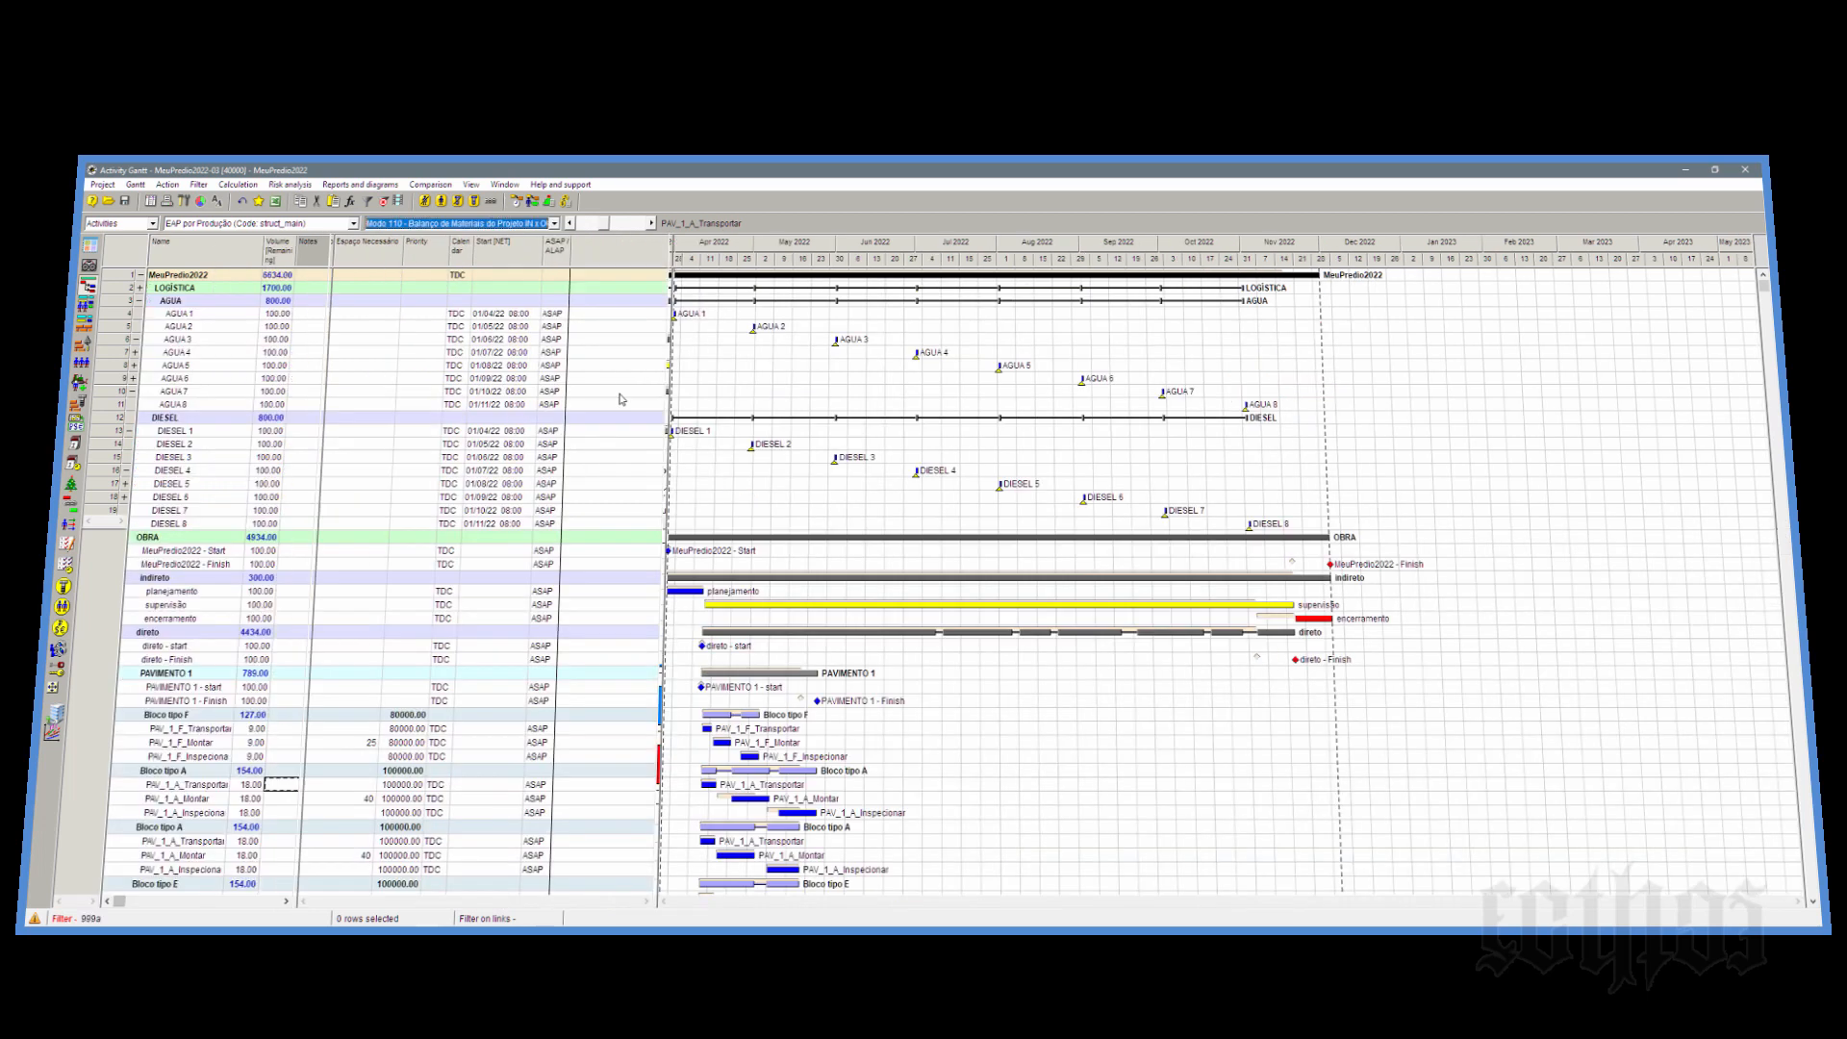
left_click(140, 288)
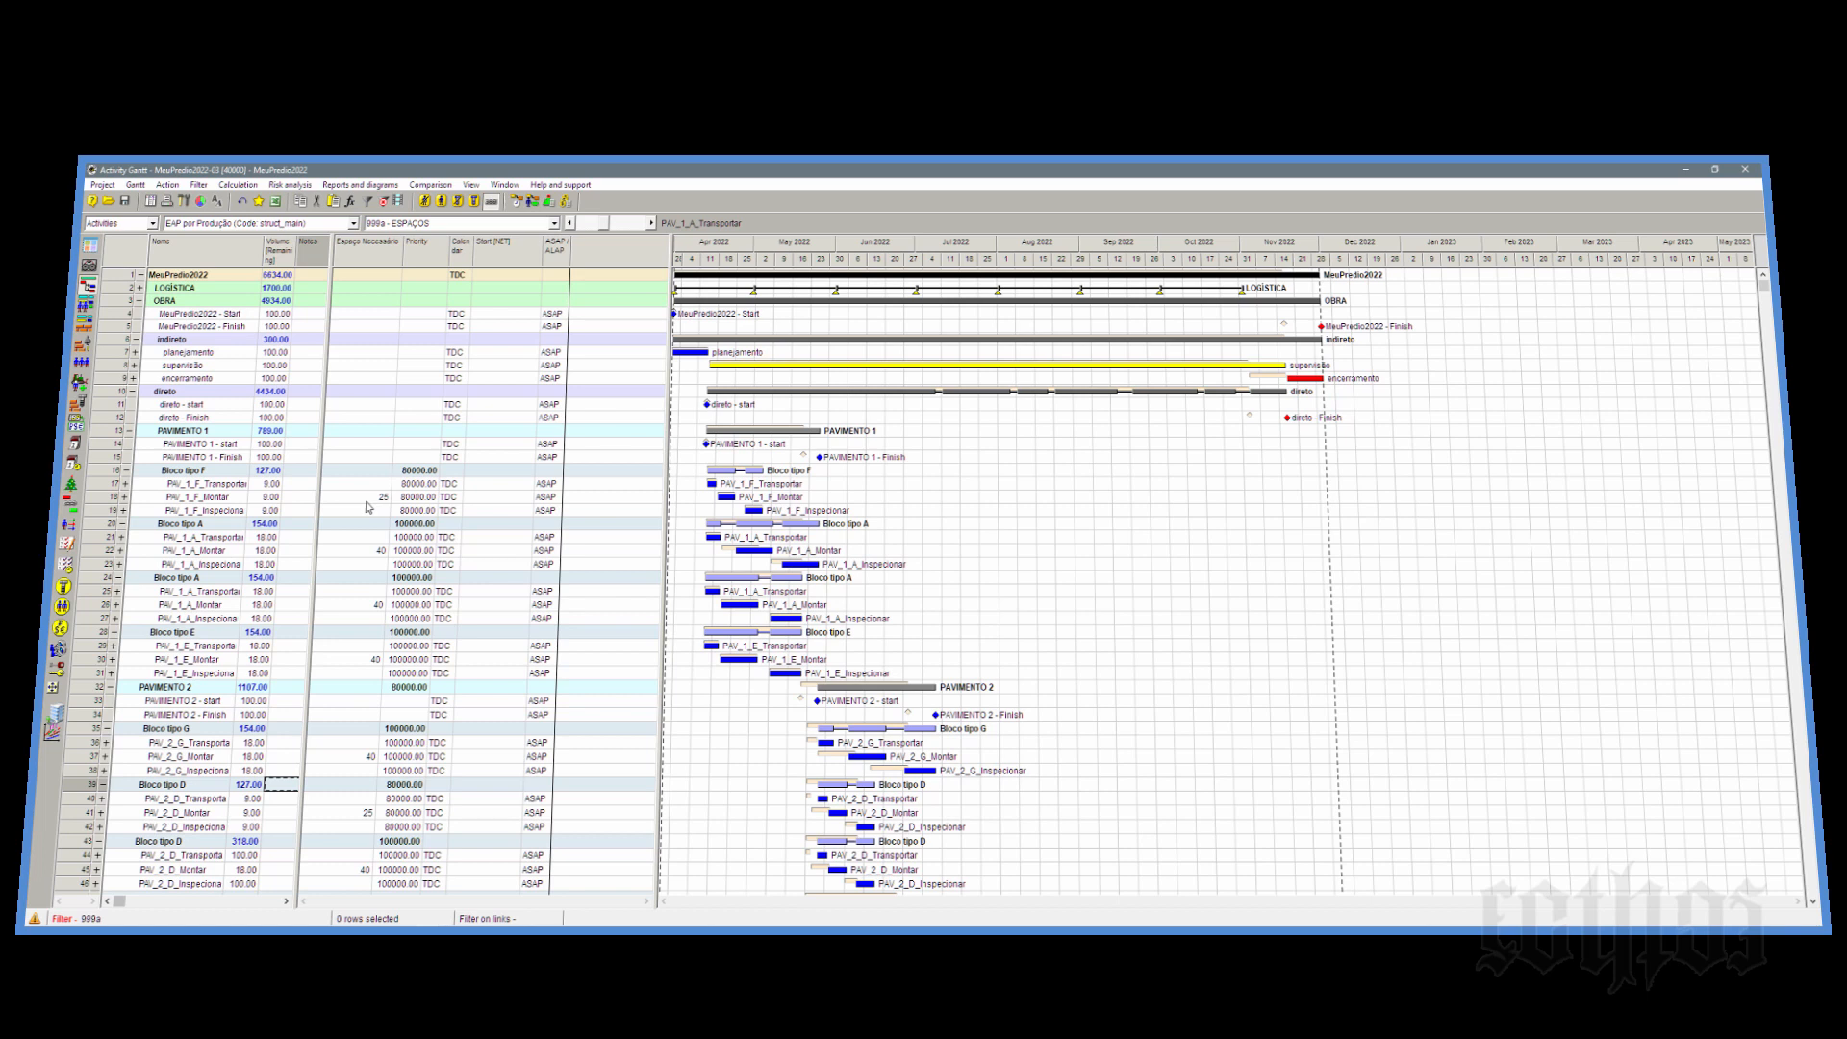
Step: Examine the required space and priority of the PAV_1_F_Montar, PAV_1_A_Montar and PAV_4_C_Montar activities
left_click(102, 499)
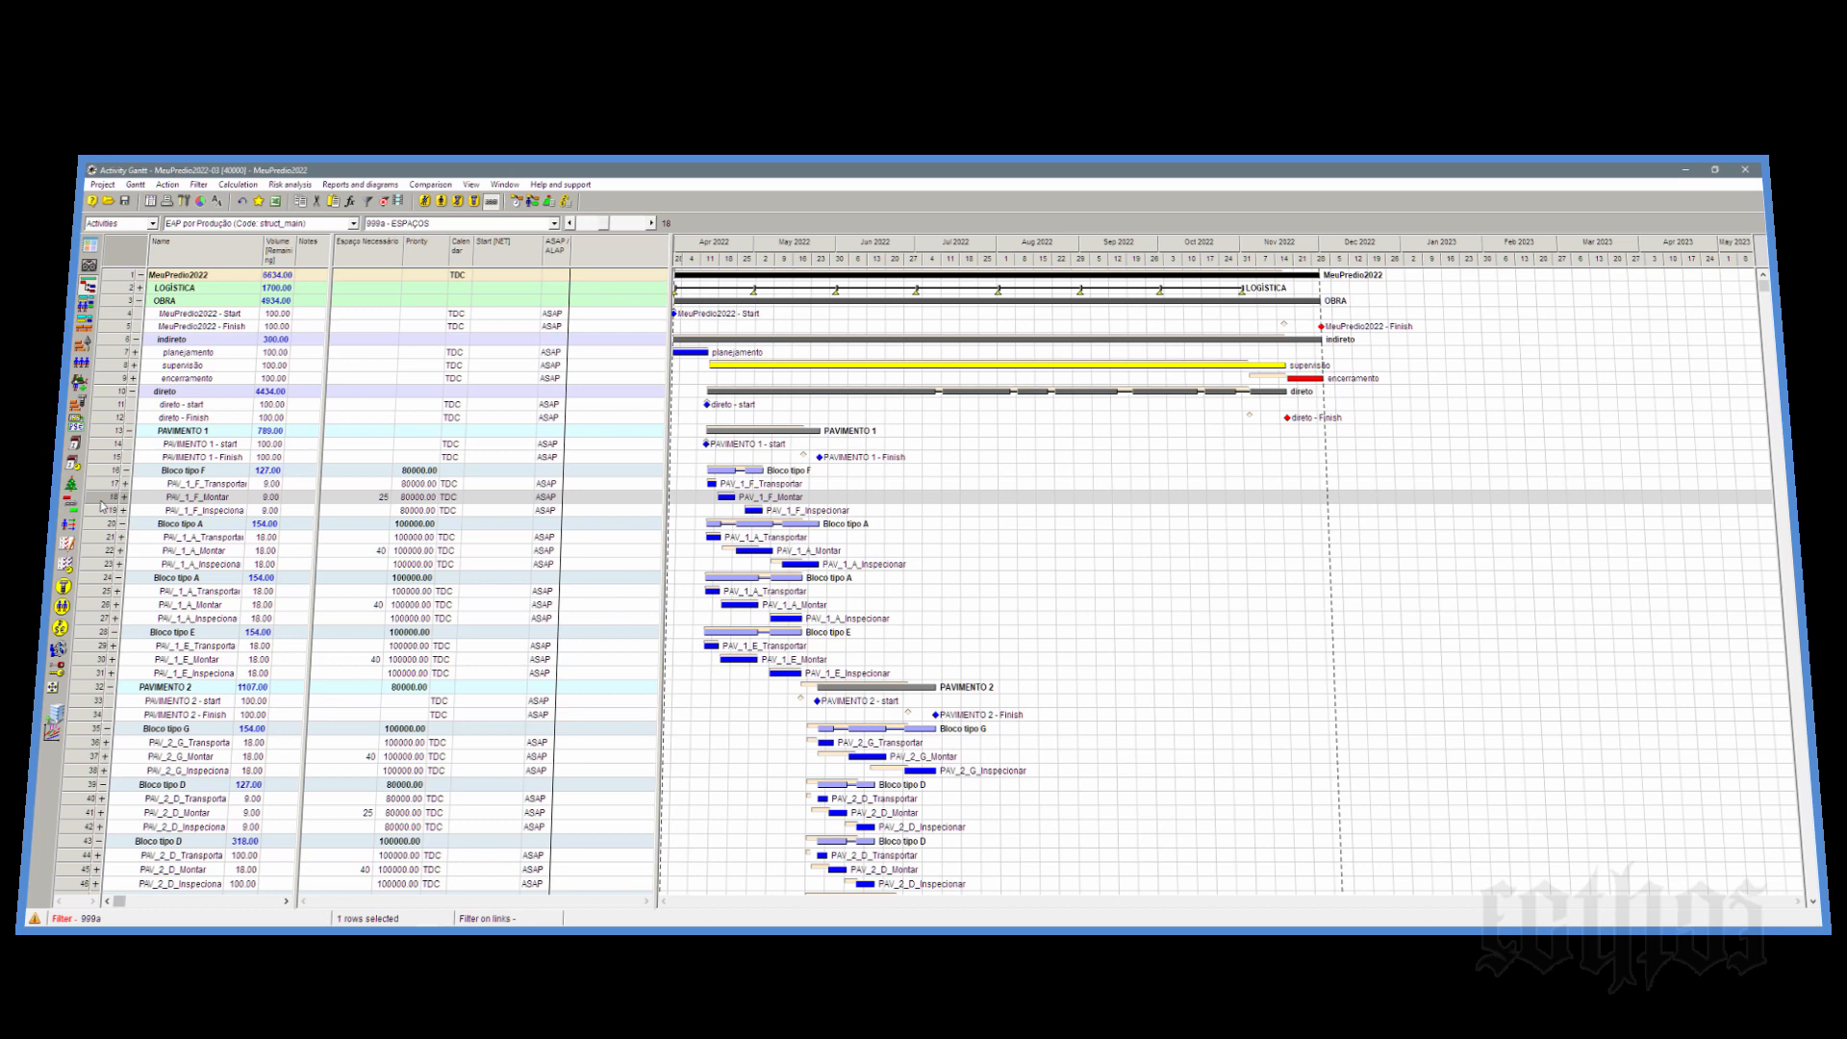
left_click(102, 552)
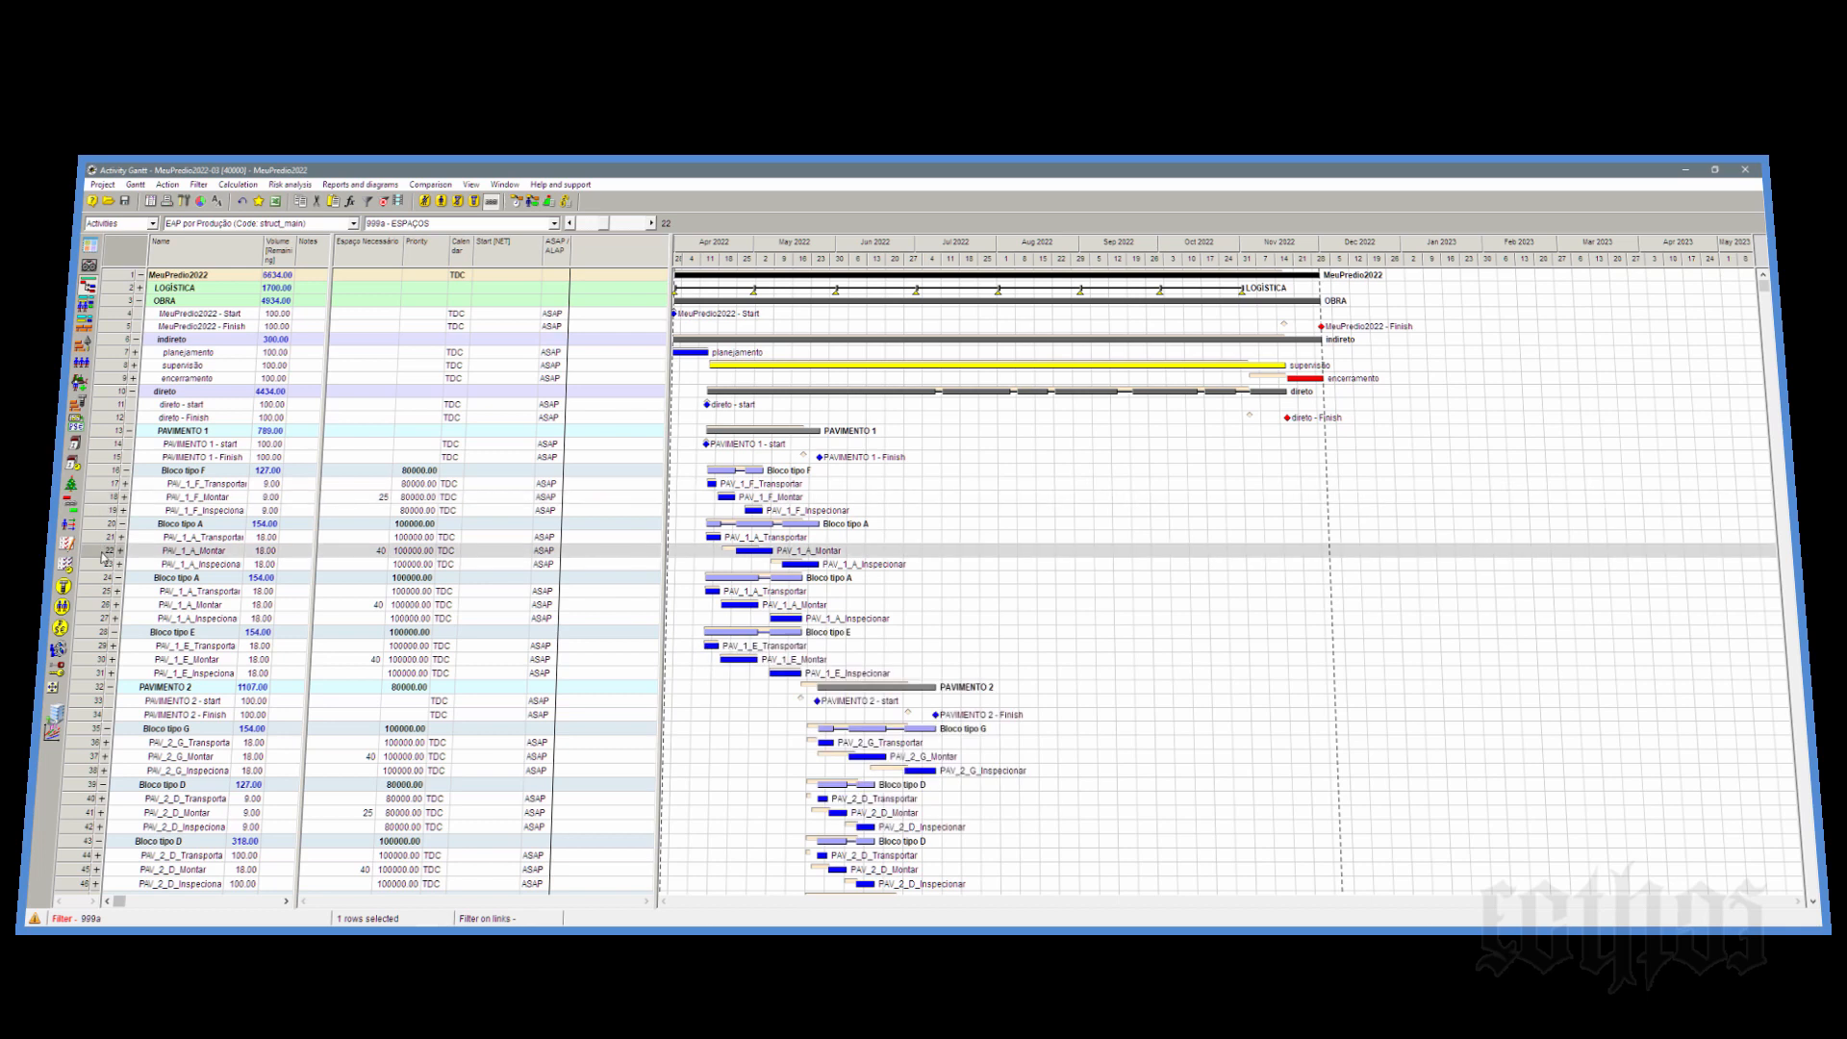
left_click(101, 498)
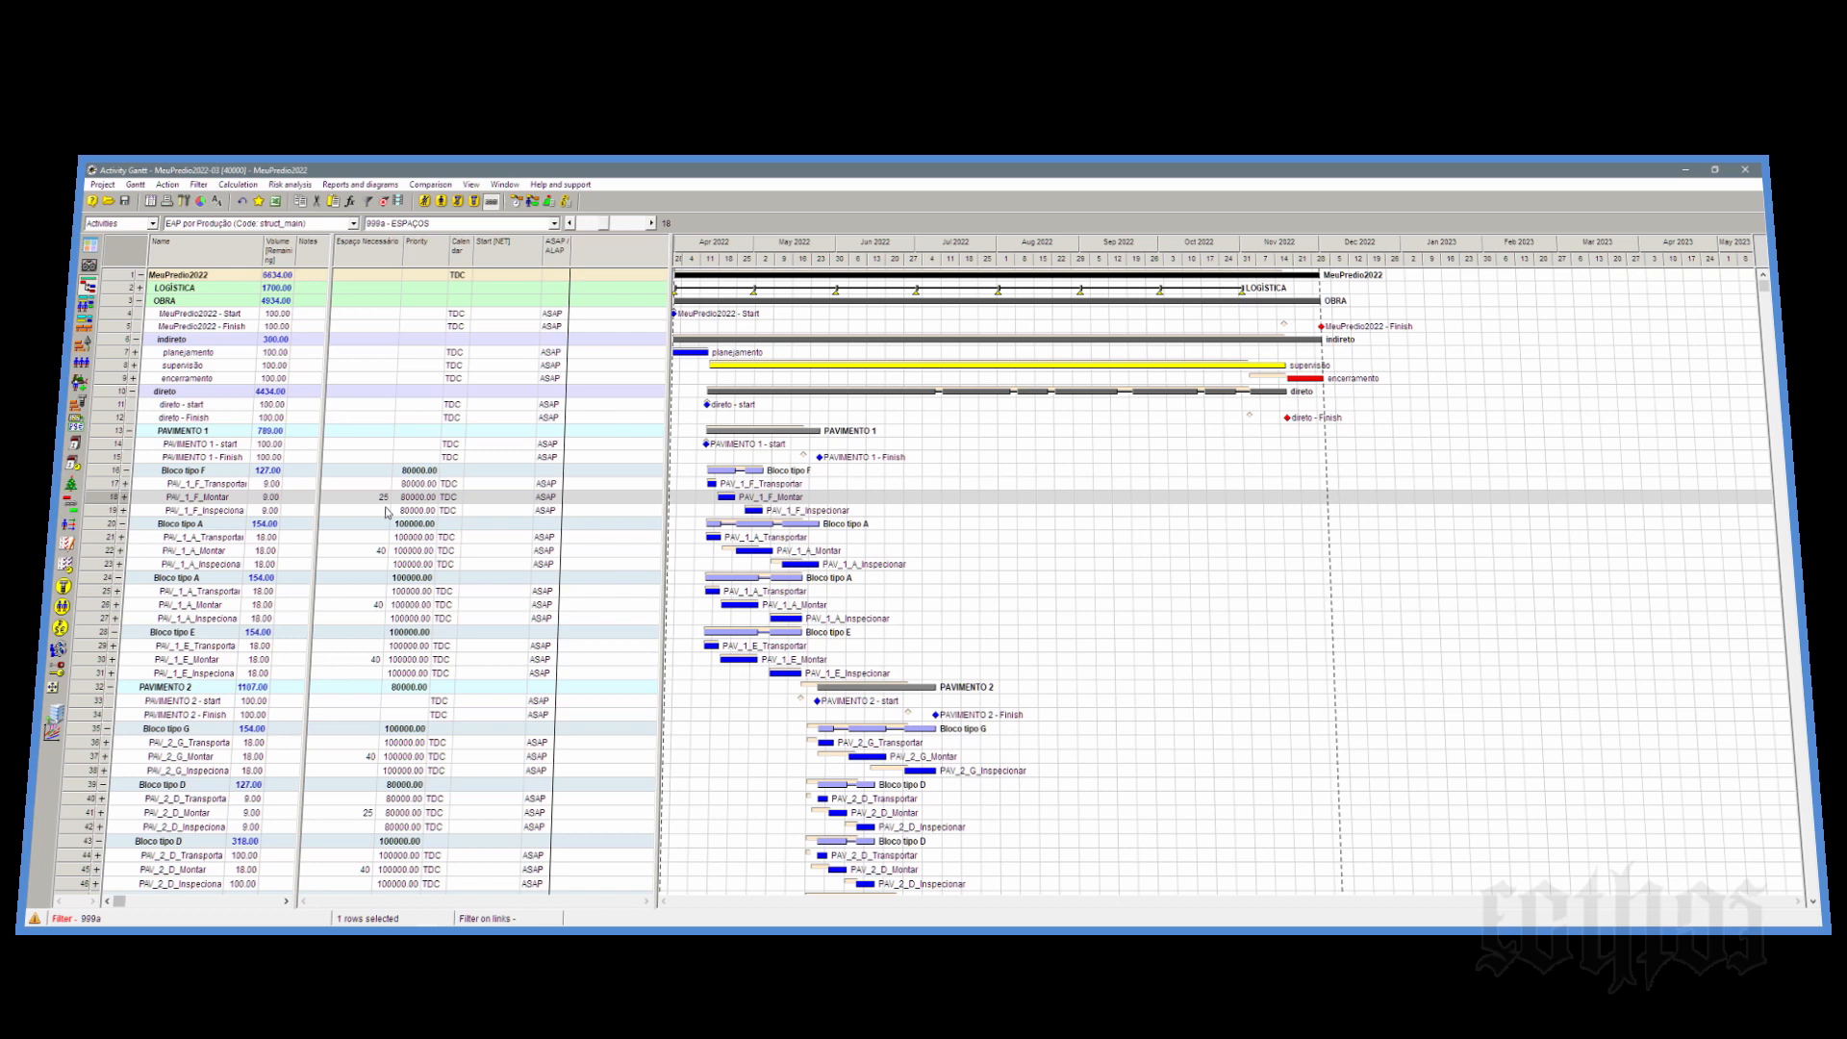
scroll(394, 512, "down", 13)
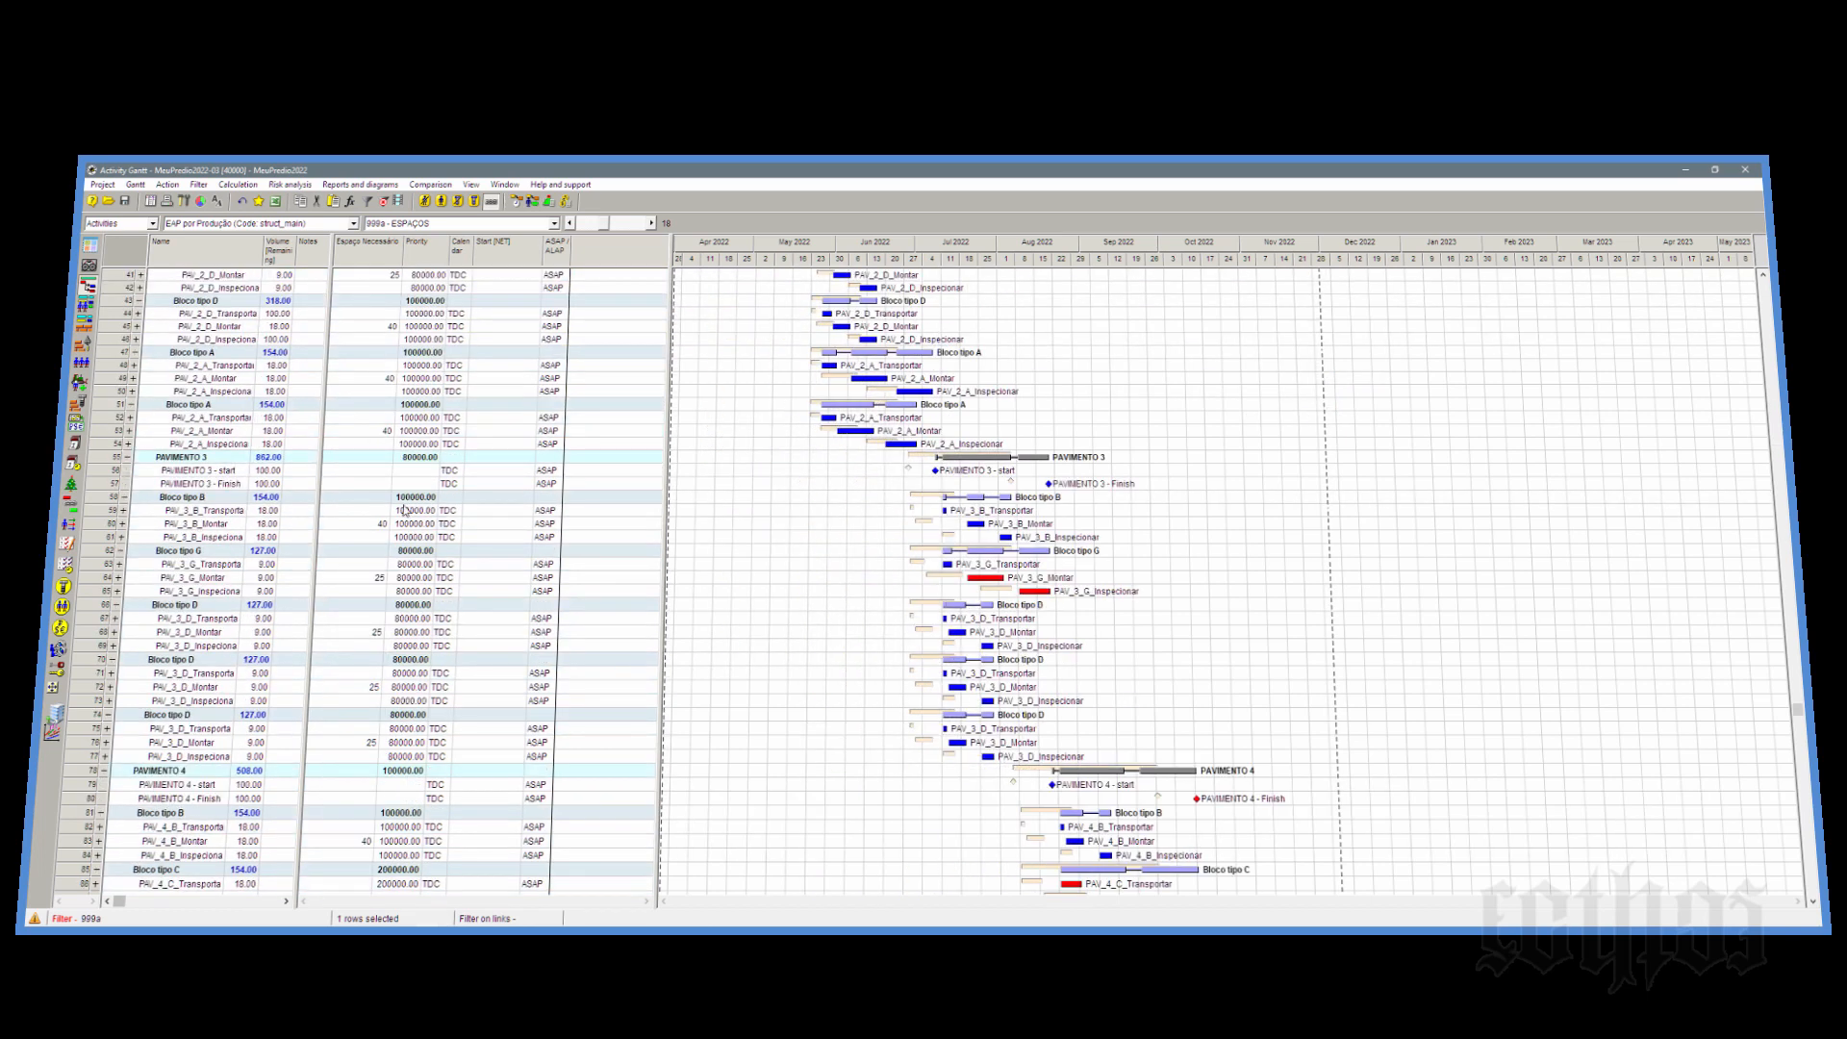
scroll(346, 711, "down", 5)
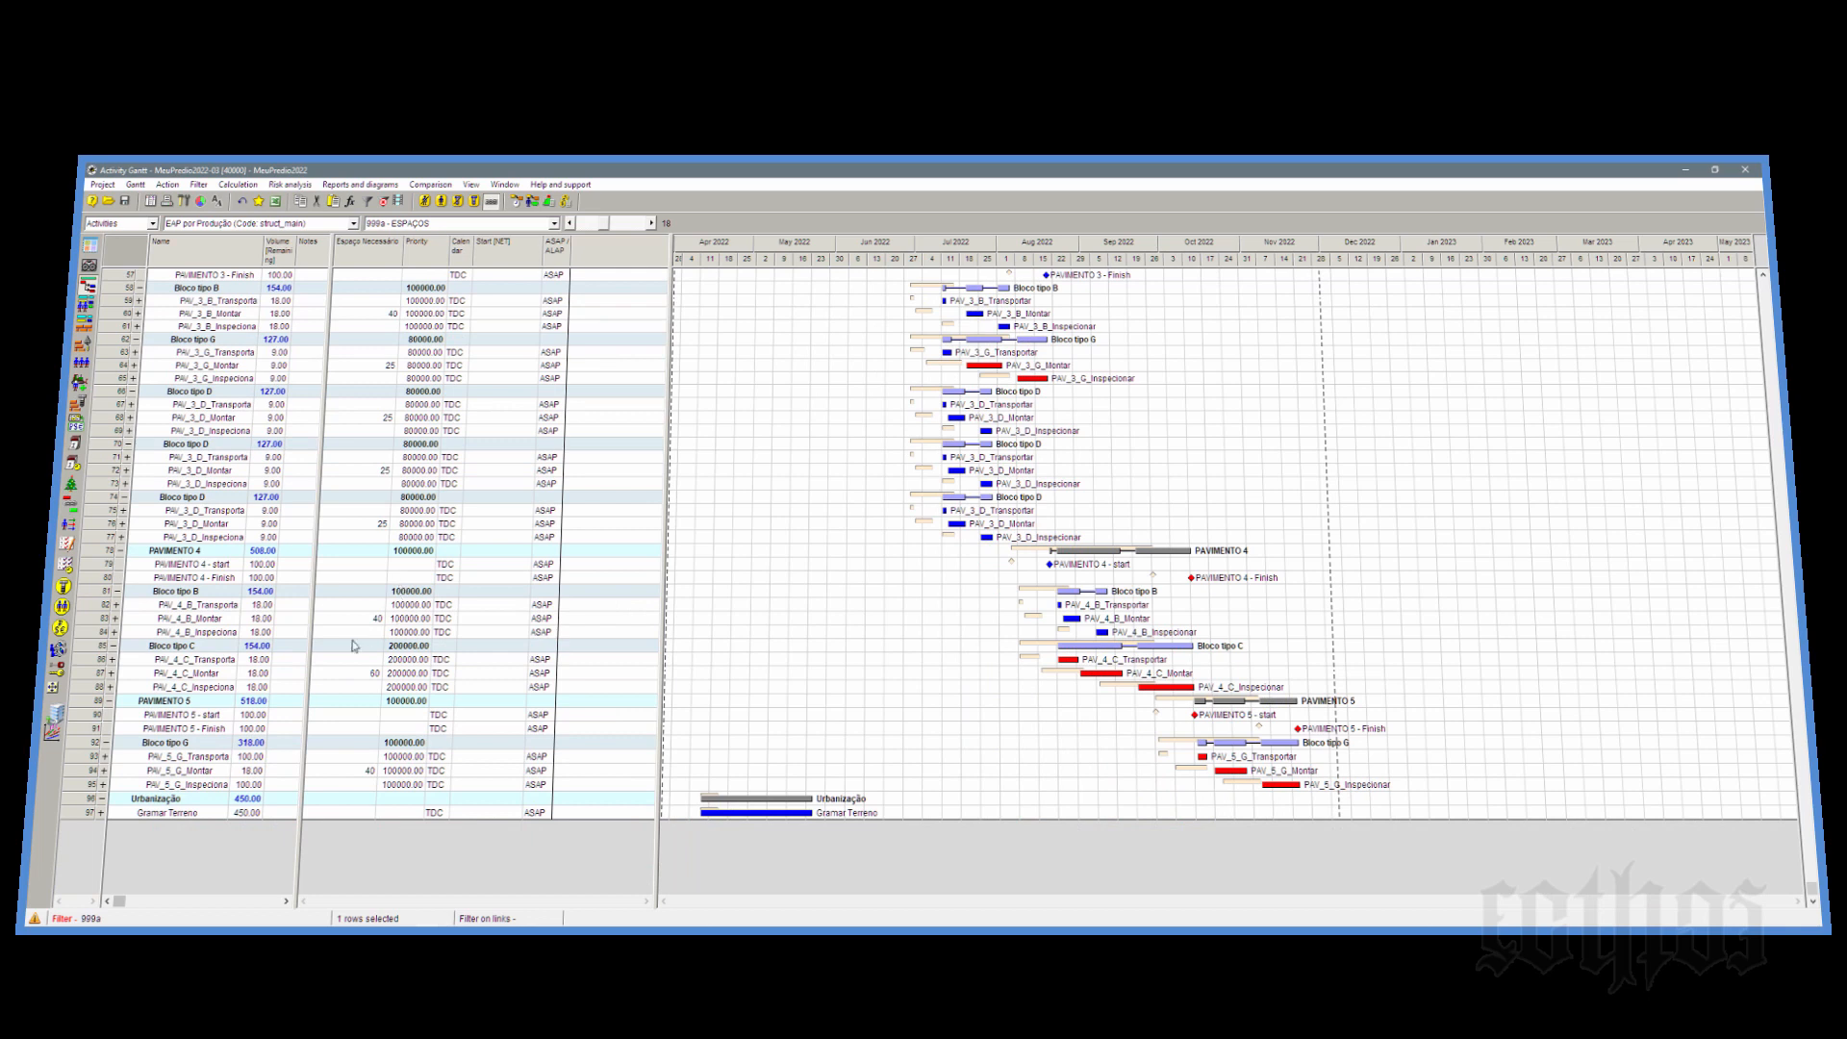
left_click(86, 674)
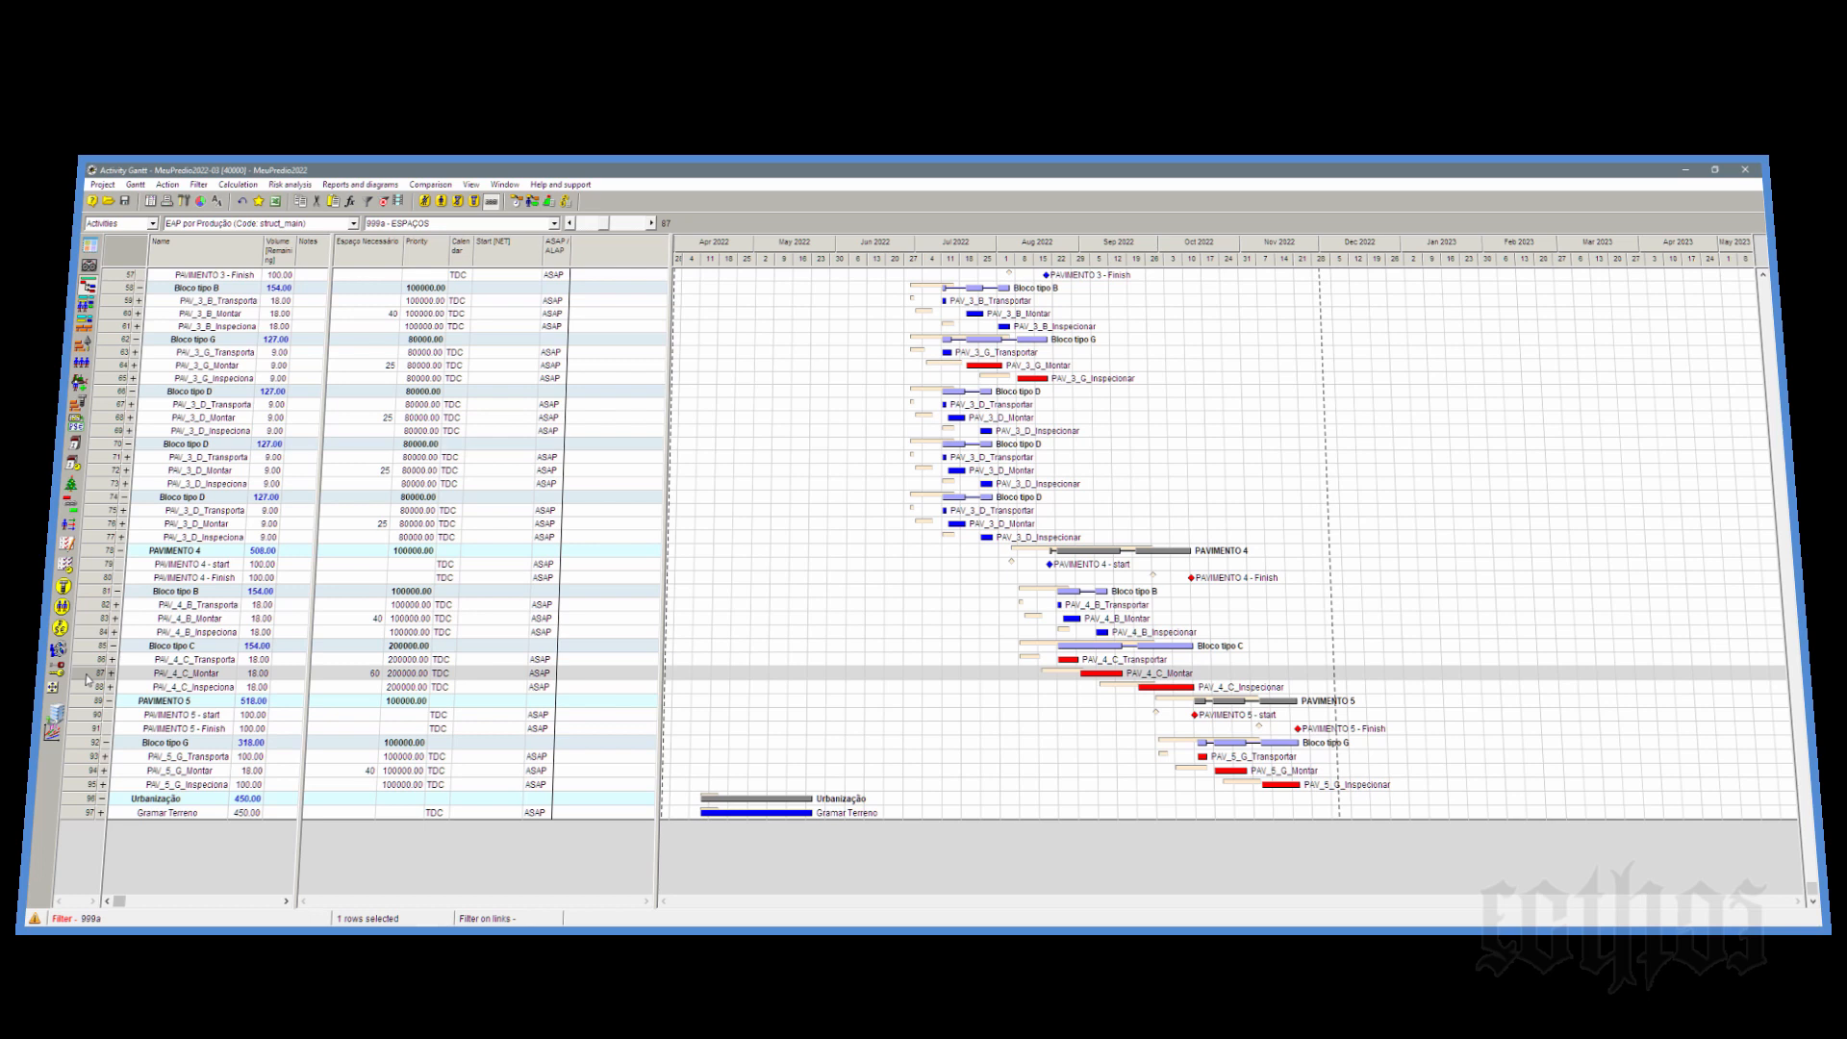
Step: Recalculate the project with simple scheduling and switch the Gantt view to 999B - ESPAÇOS
scroll(898, 545, "up", 13)
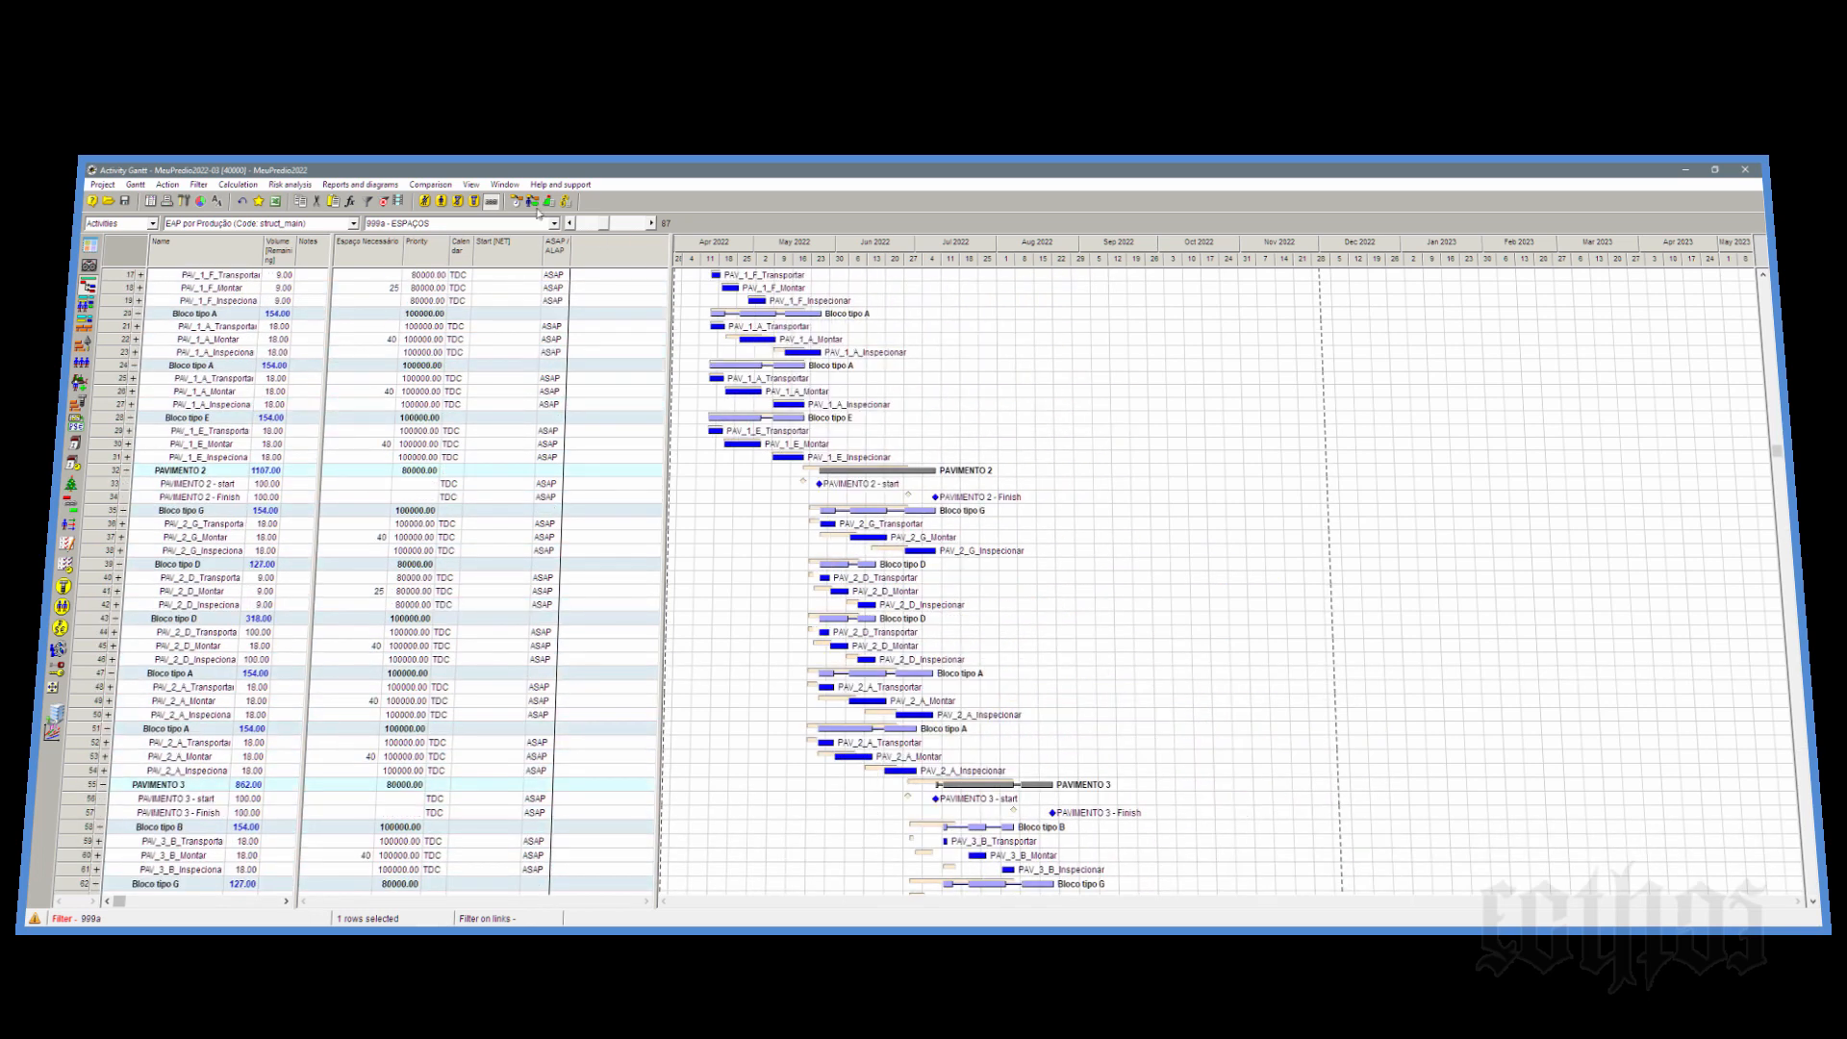
left_click(532, 201)
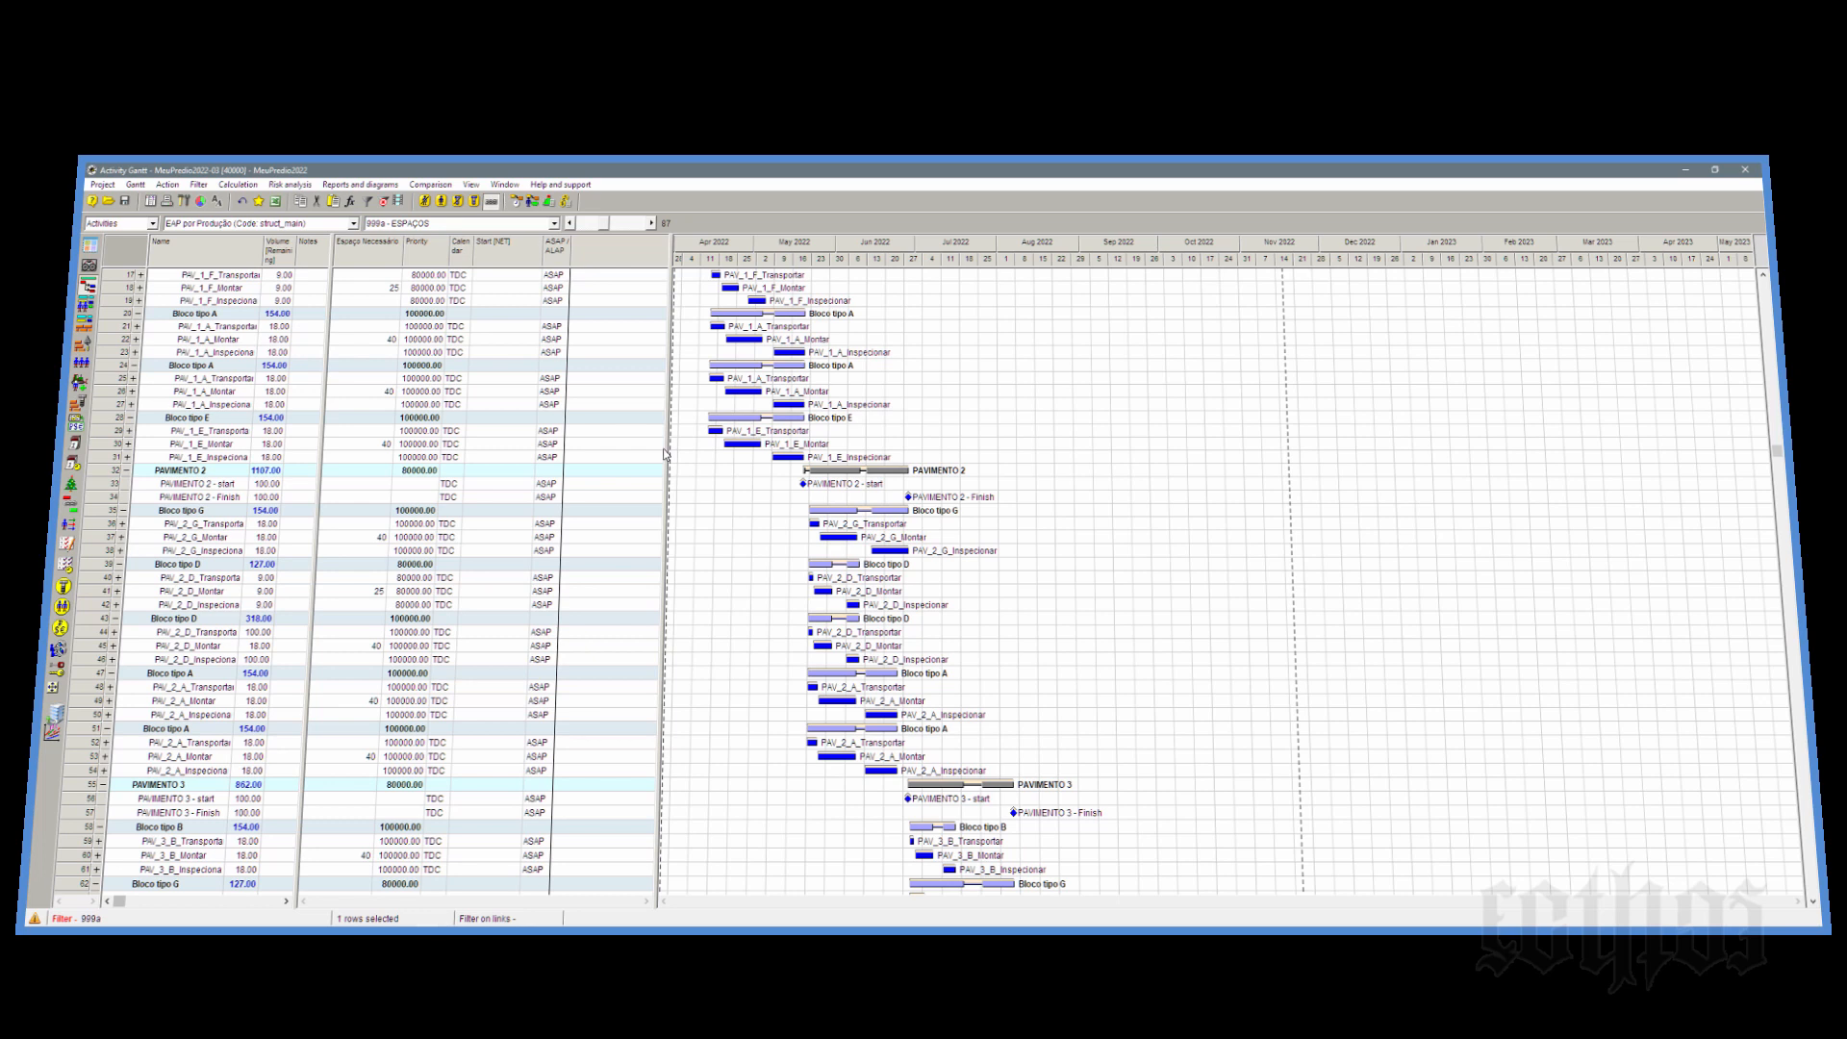
left_click(417, 224)
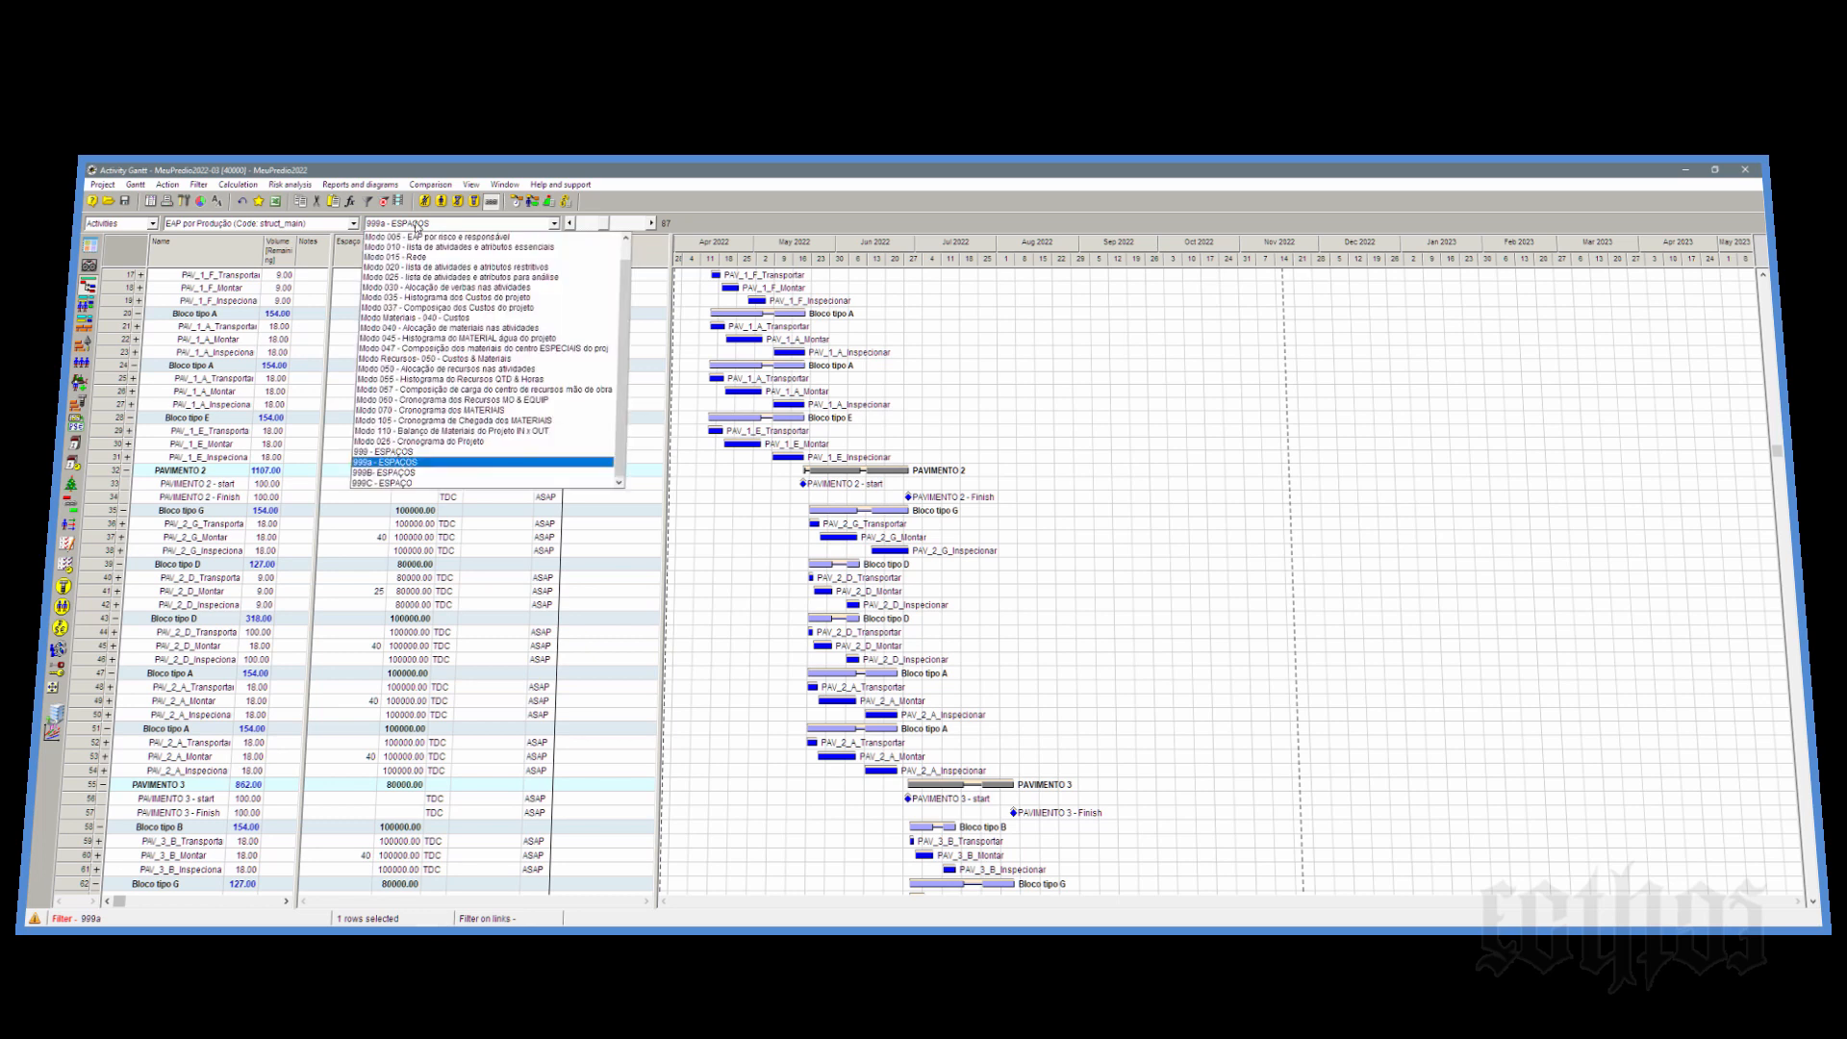
left_click(444, 472)
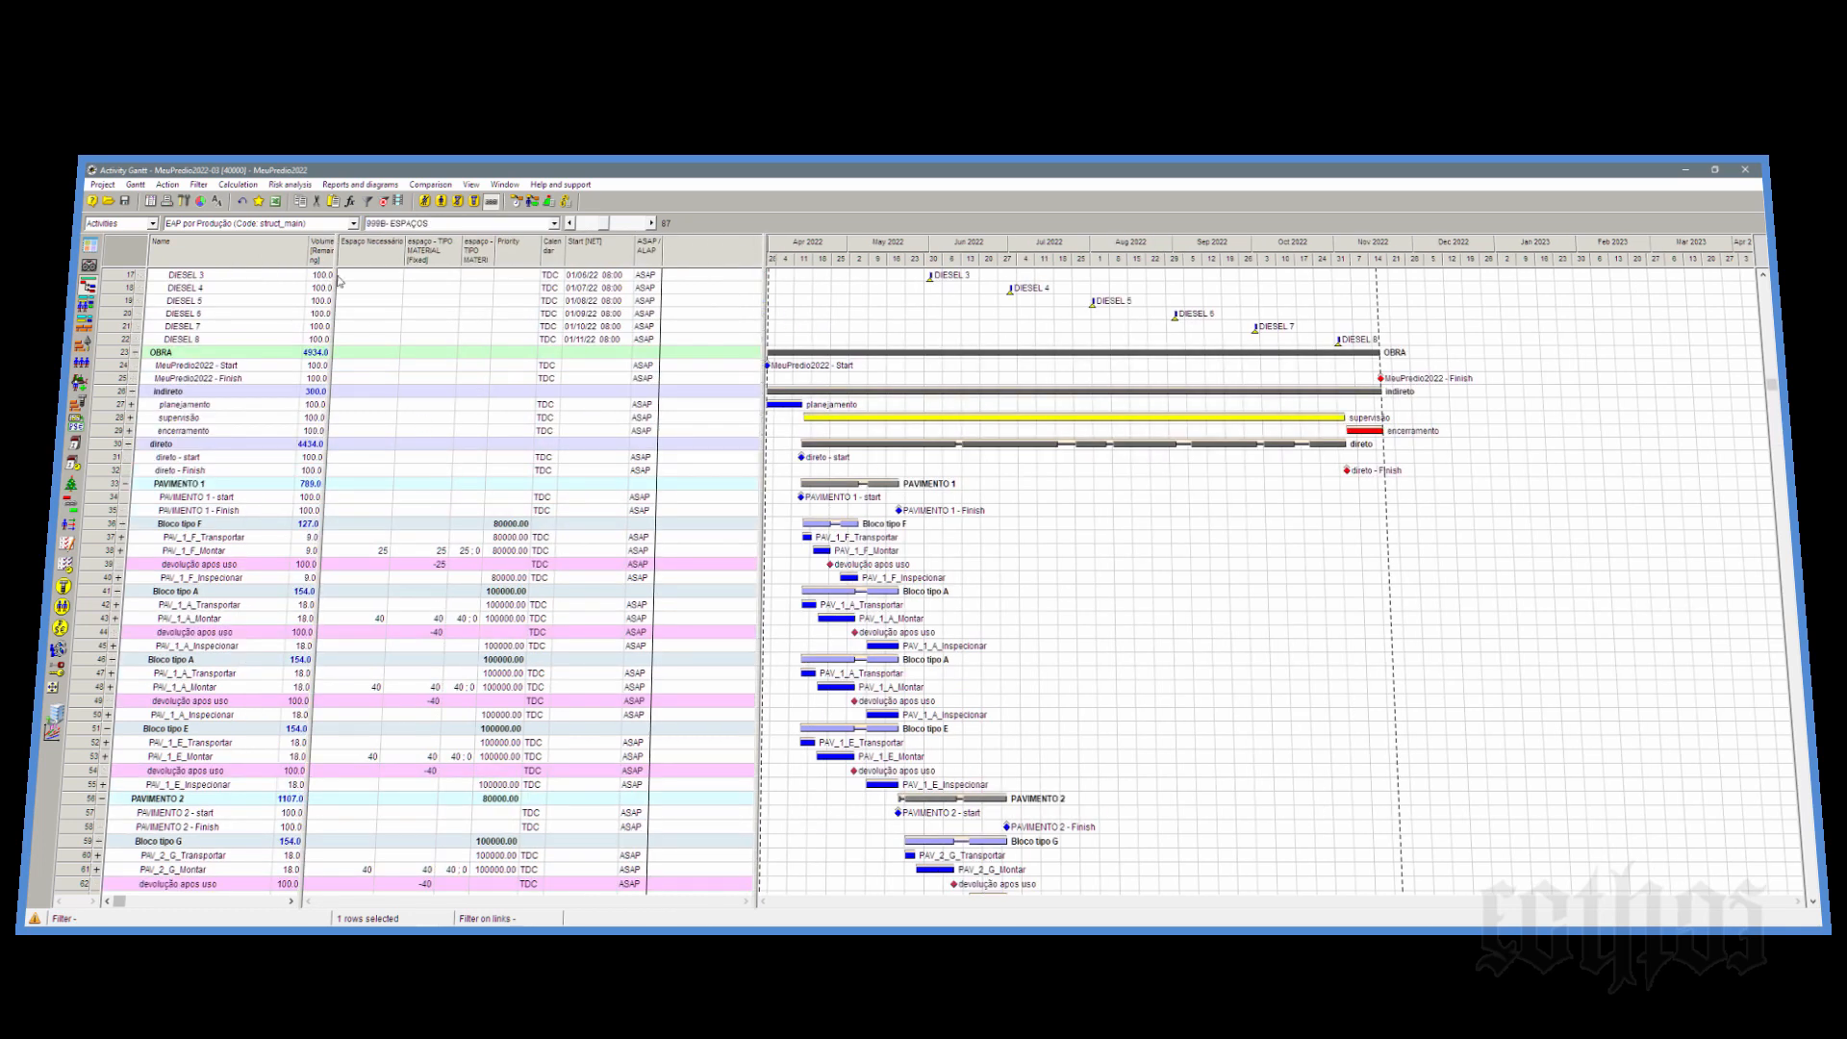
scroll(176, 300, "up", 5)
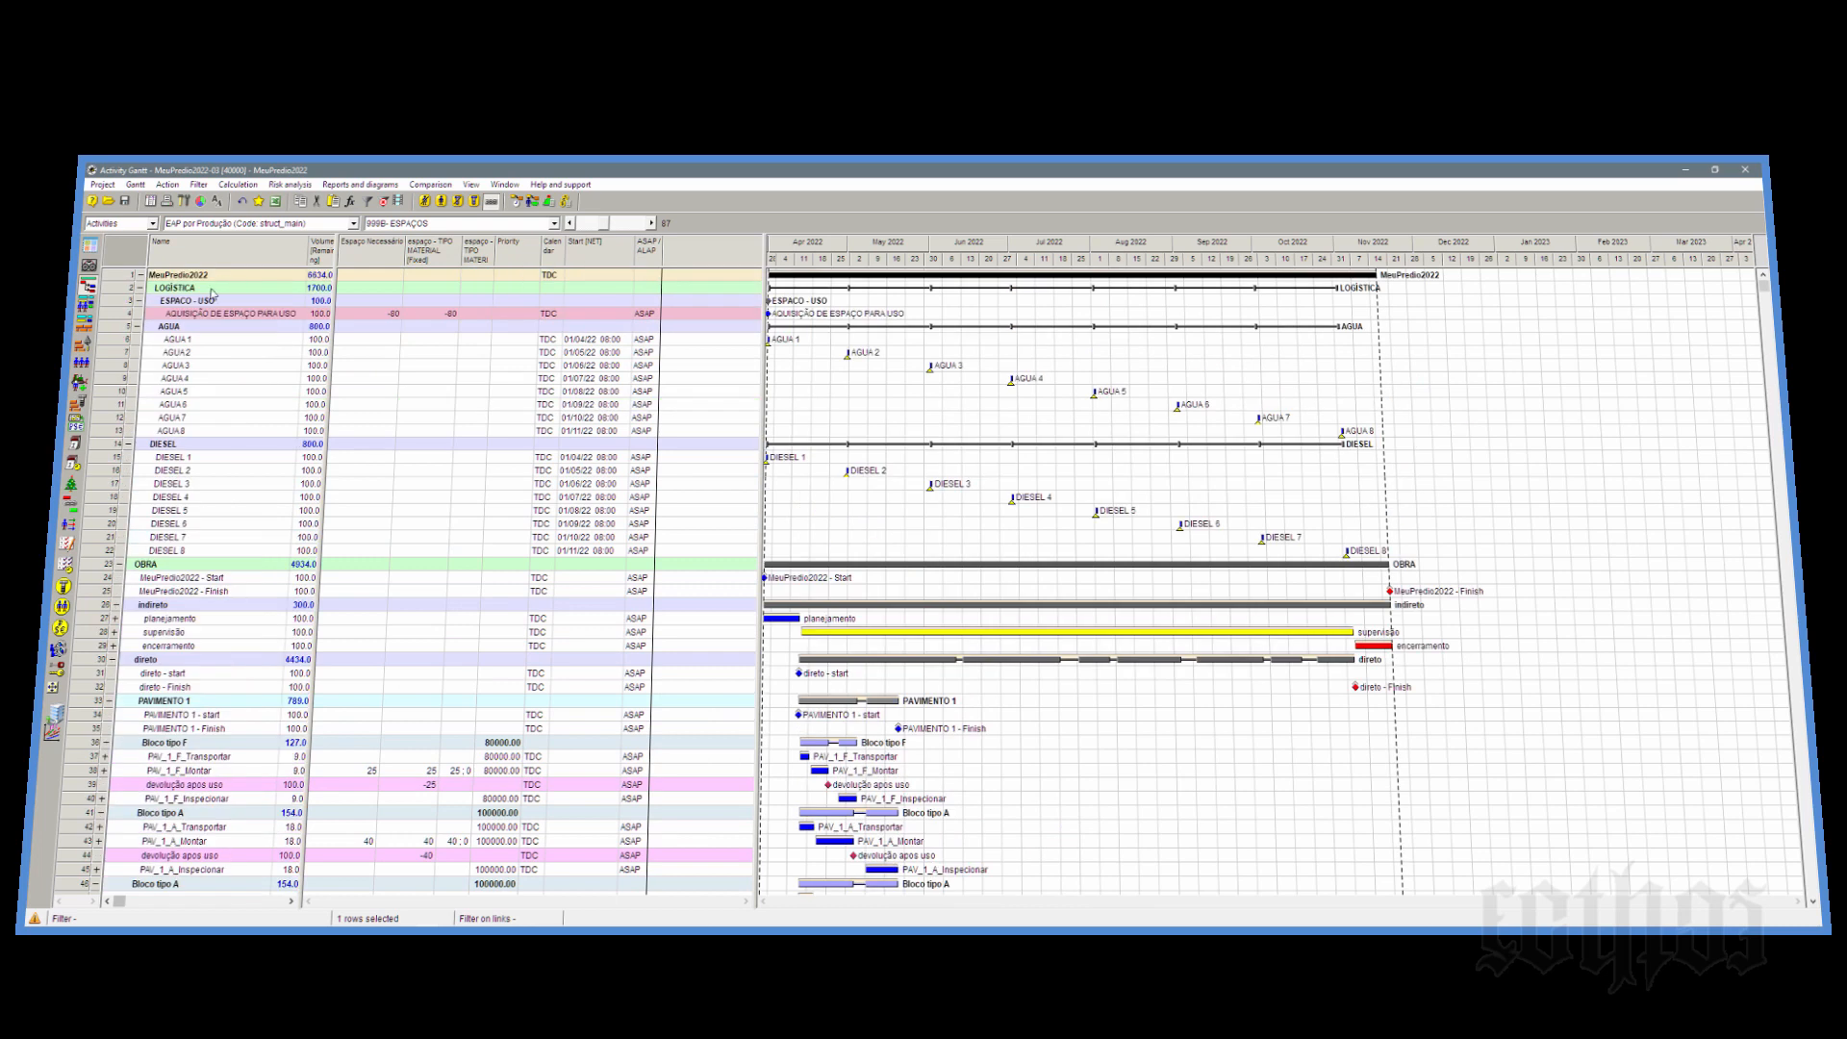
Step: Collapse the LOGÍSTICA group and examine the space material assigned to PAV_1_F_Montar and the devolução após uso activity below it
left_click(140, 287)
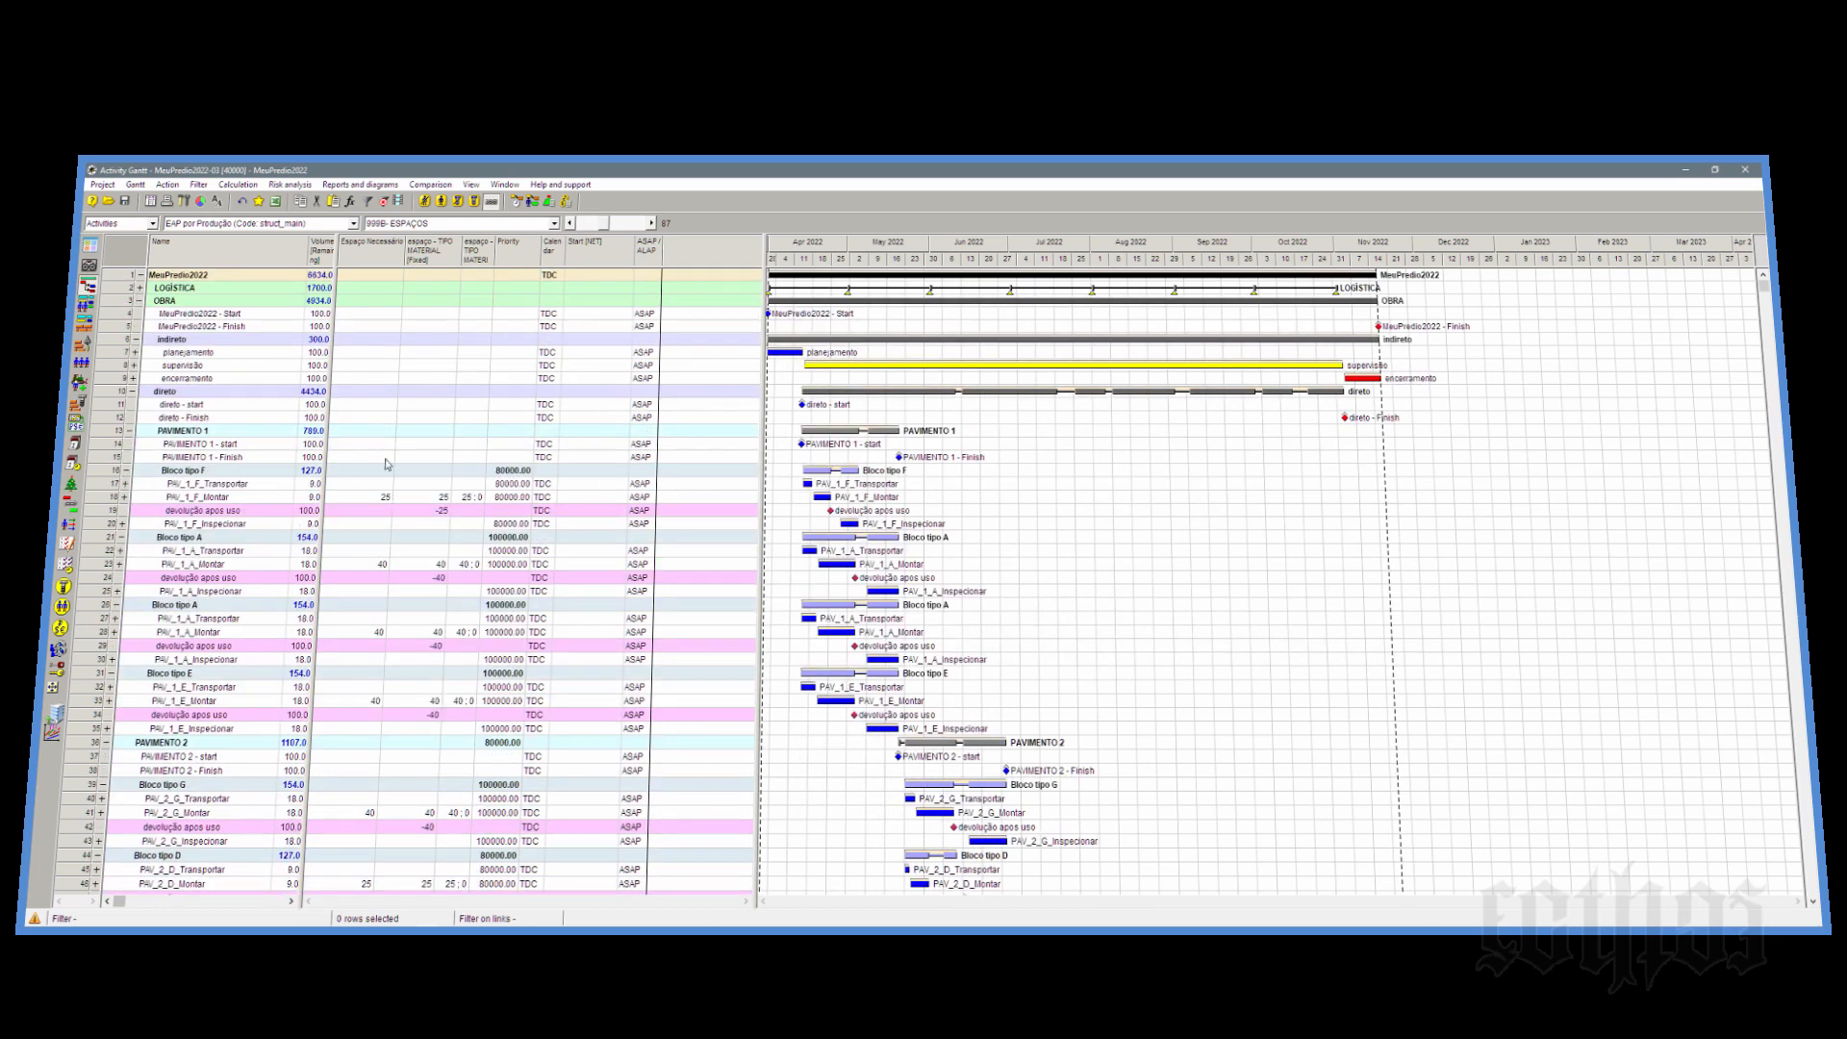
left_click(420, 498)
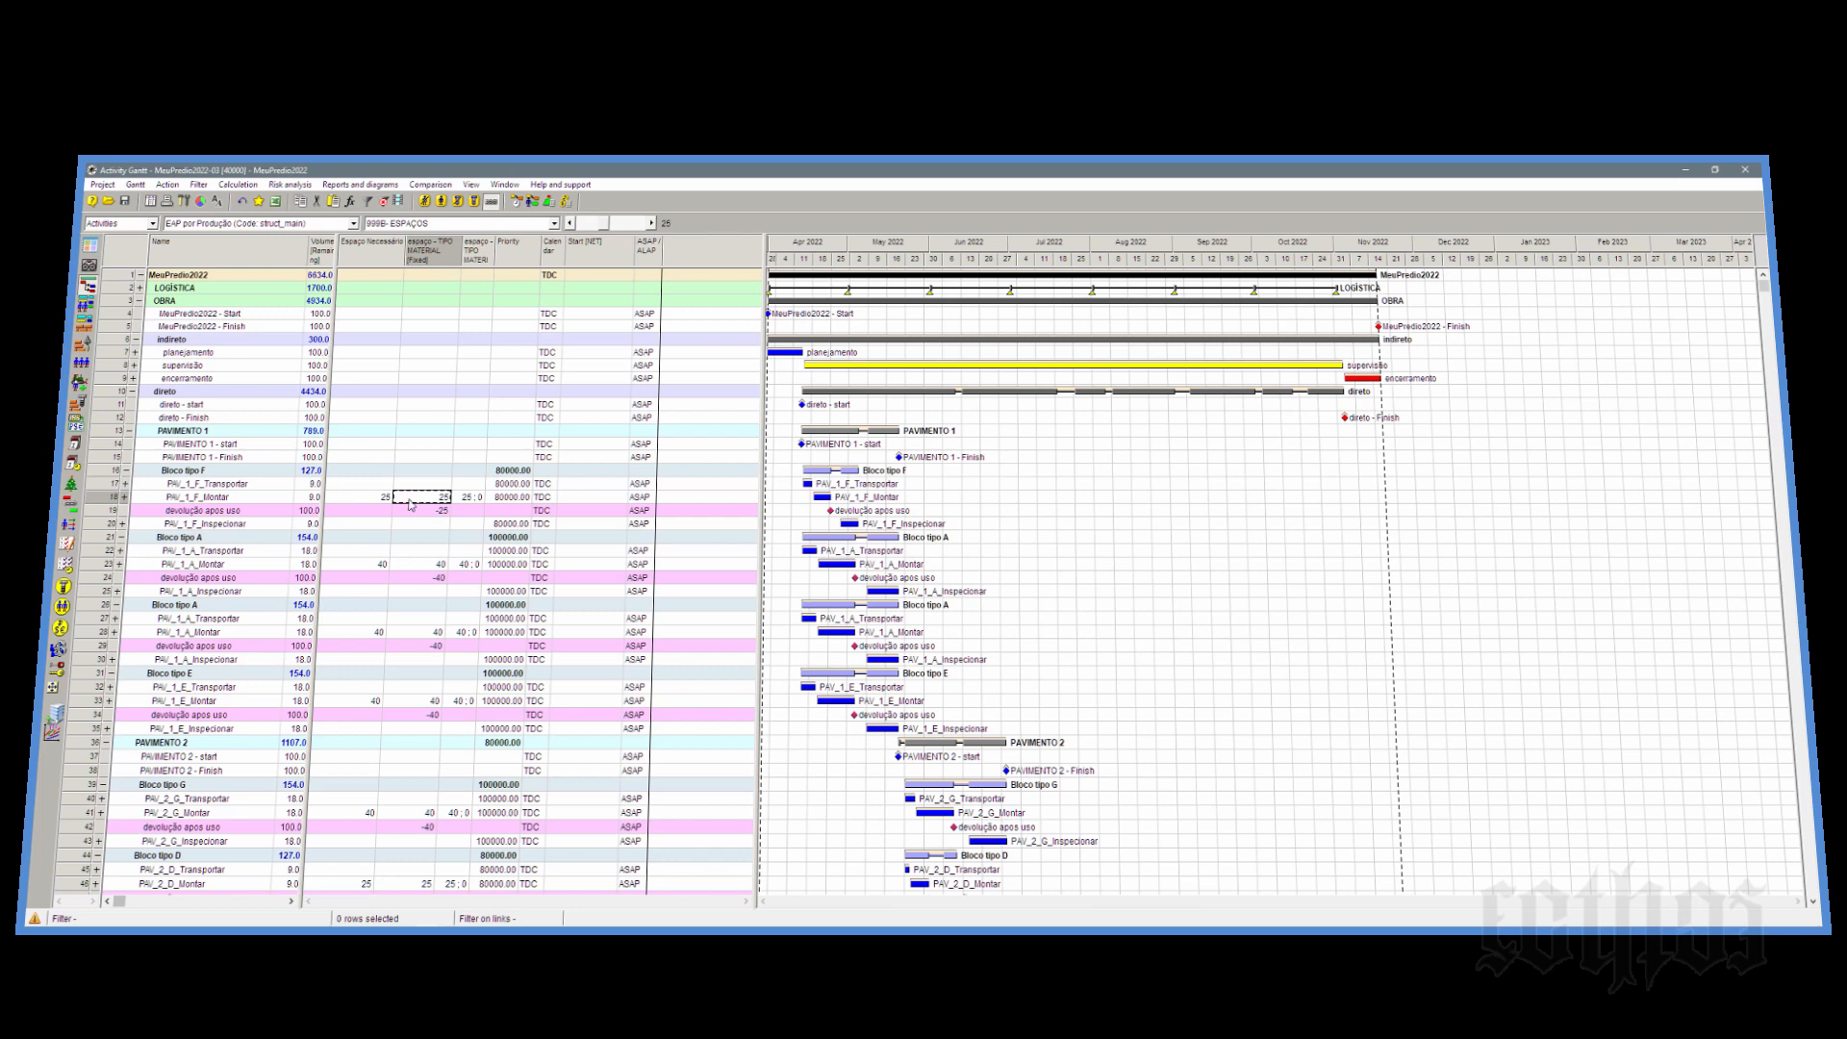
left_click(99, 499)
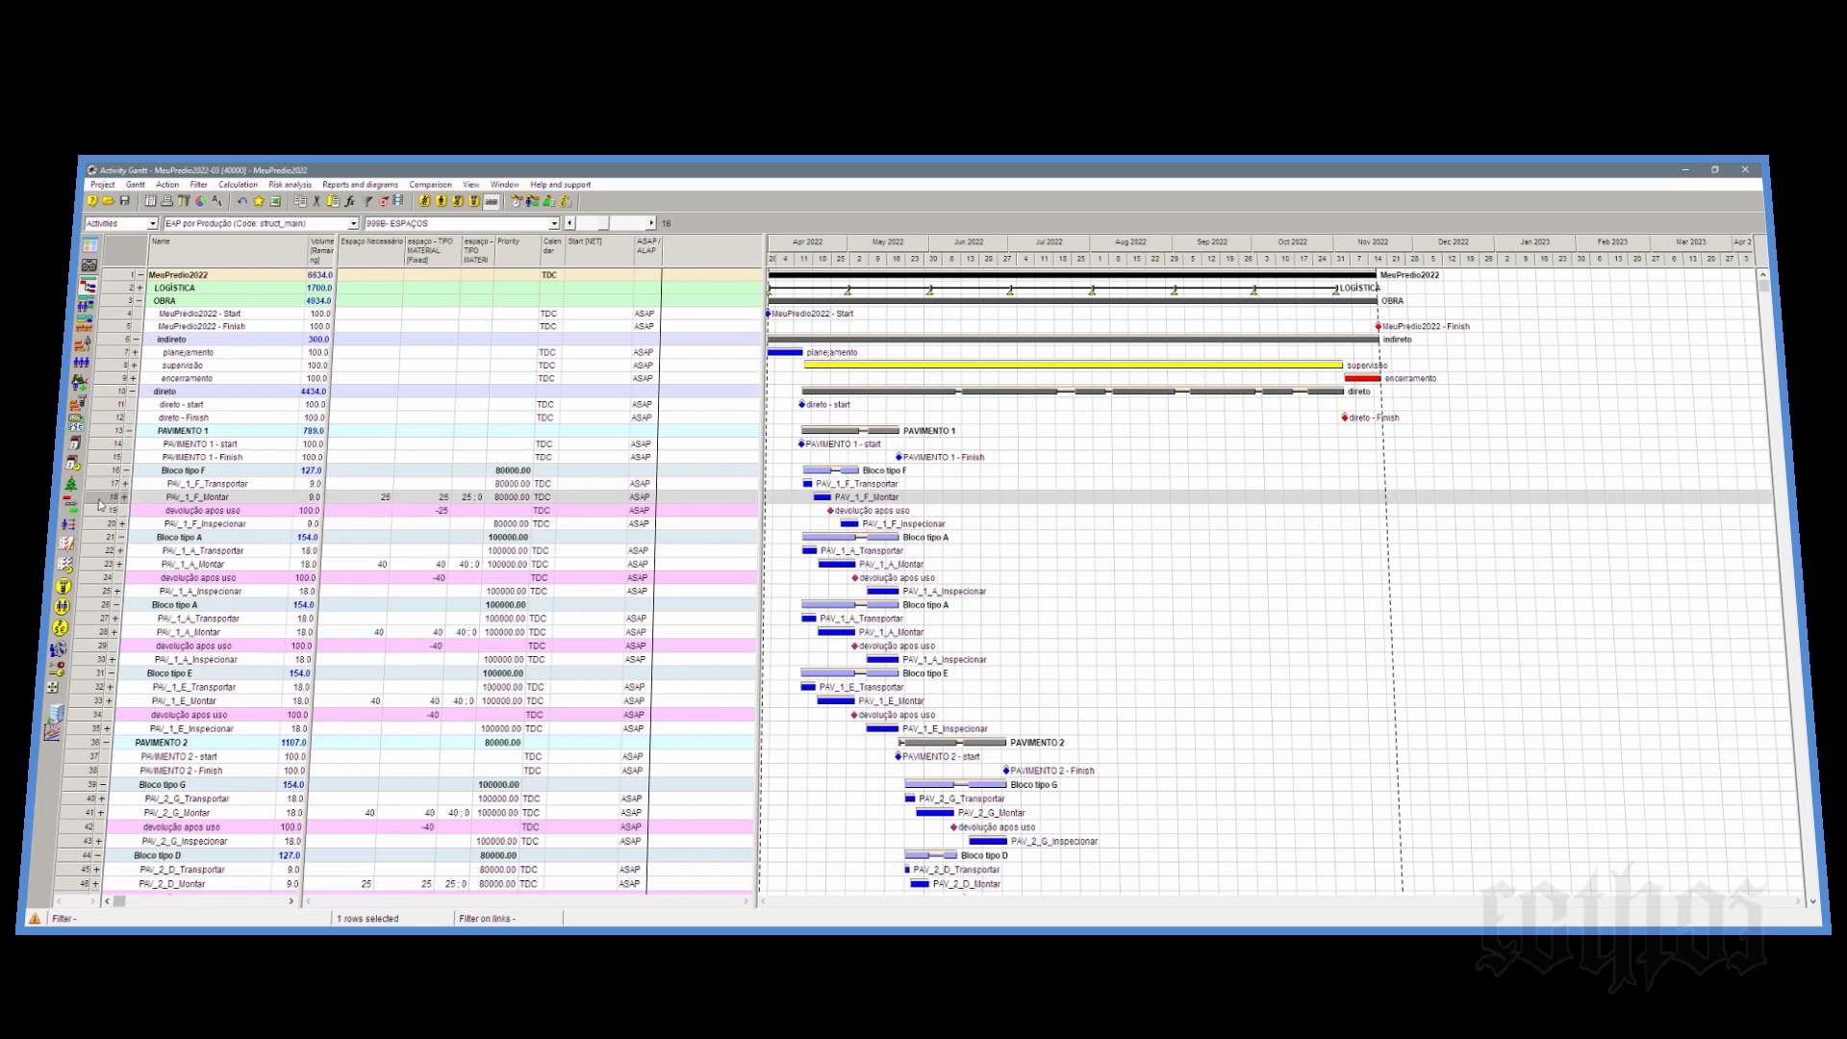
left_click(429, 498)
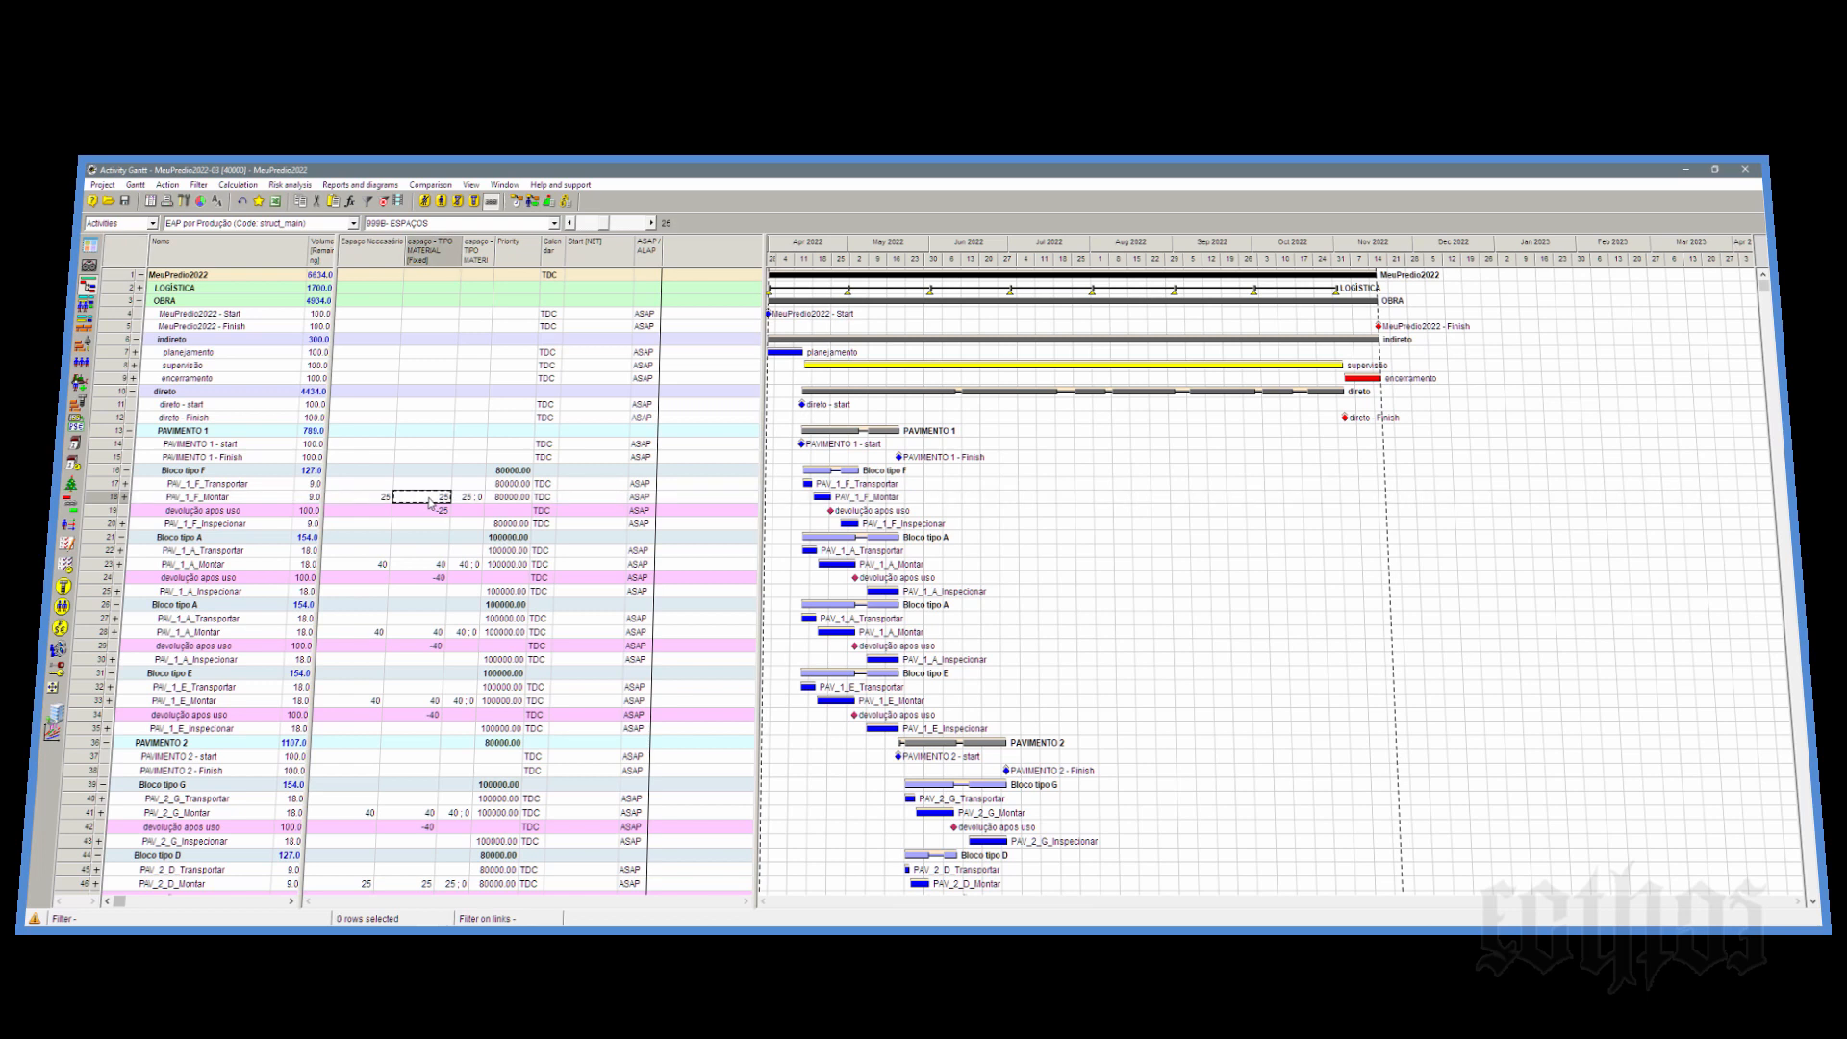
left_click(476, 498)
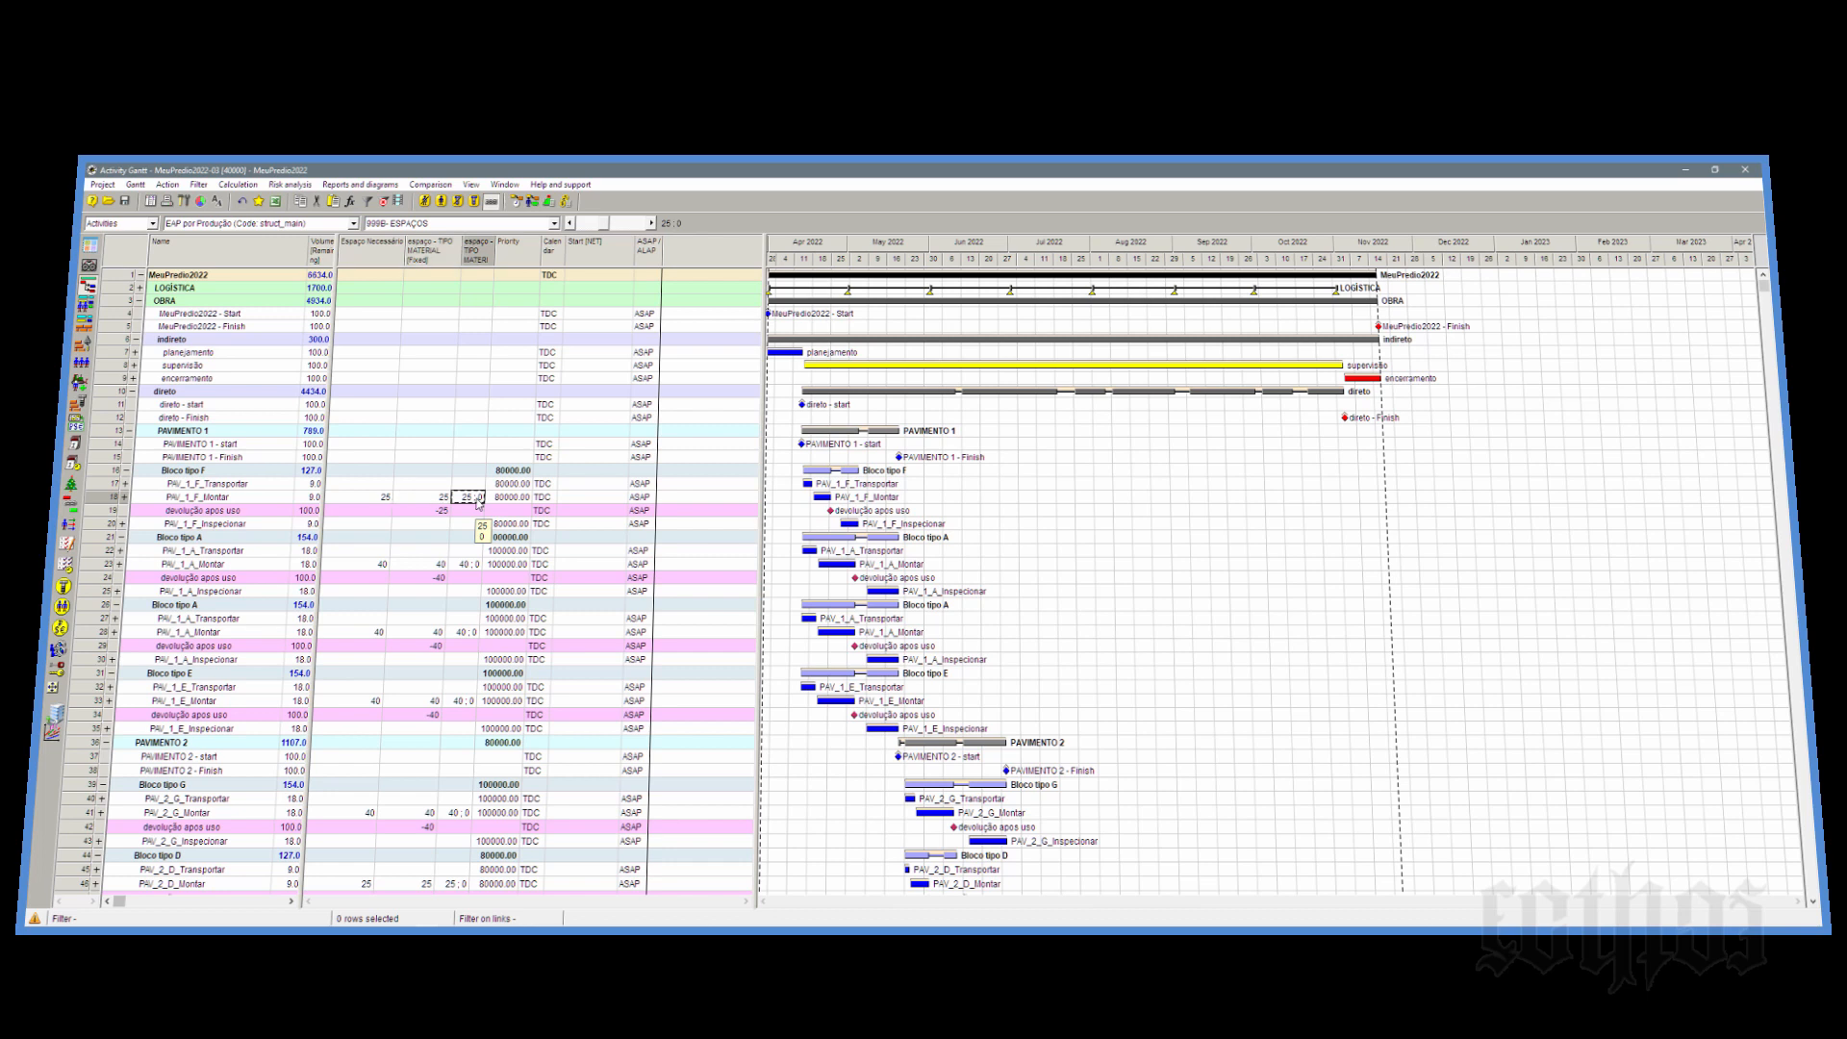
left_click(97, 512)
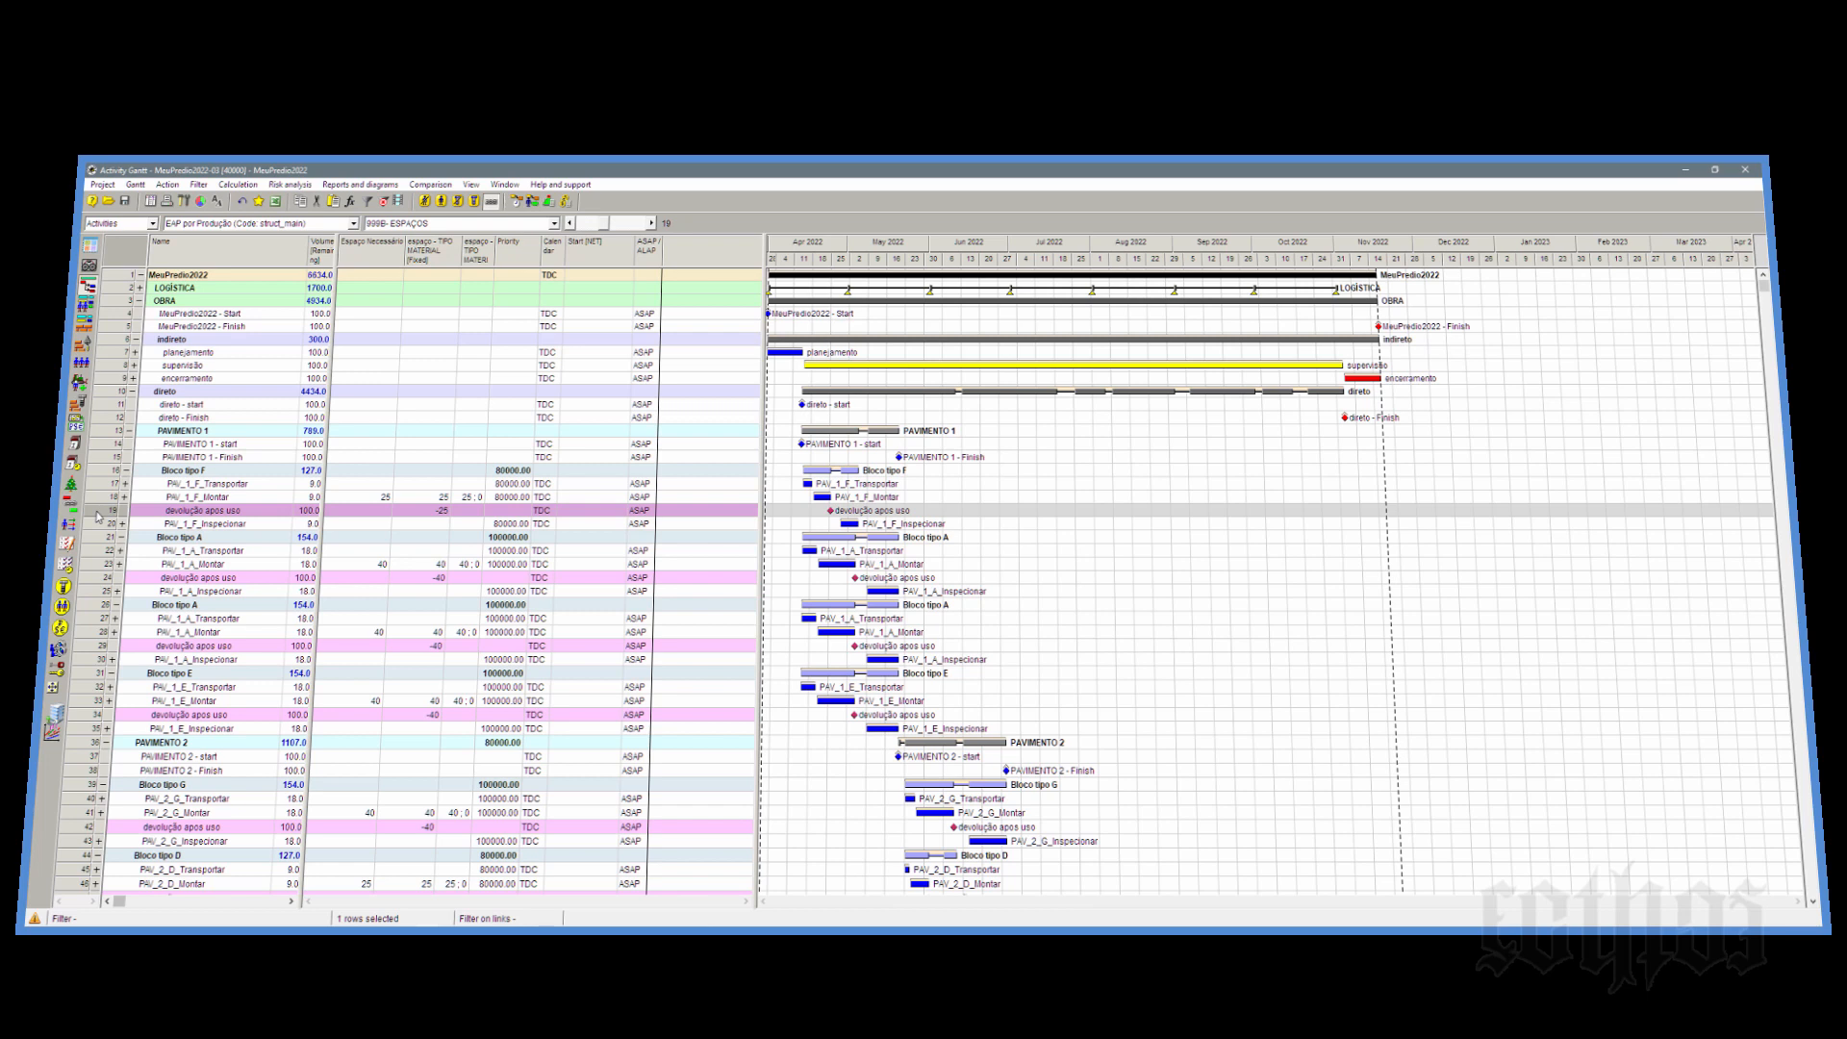
Step: Check the activity links briefly and compare the space material consumed by PAV_1_F_Montar with that returned by devolução após uso
left_click(493, 202)
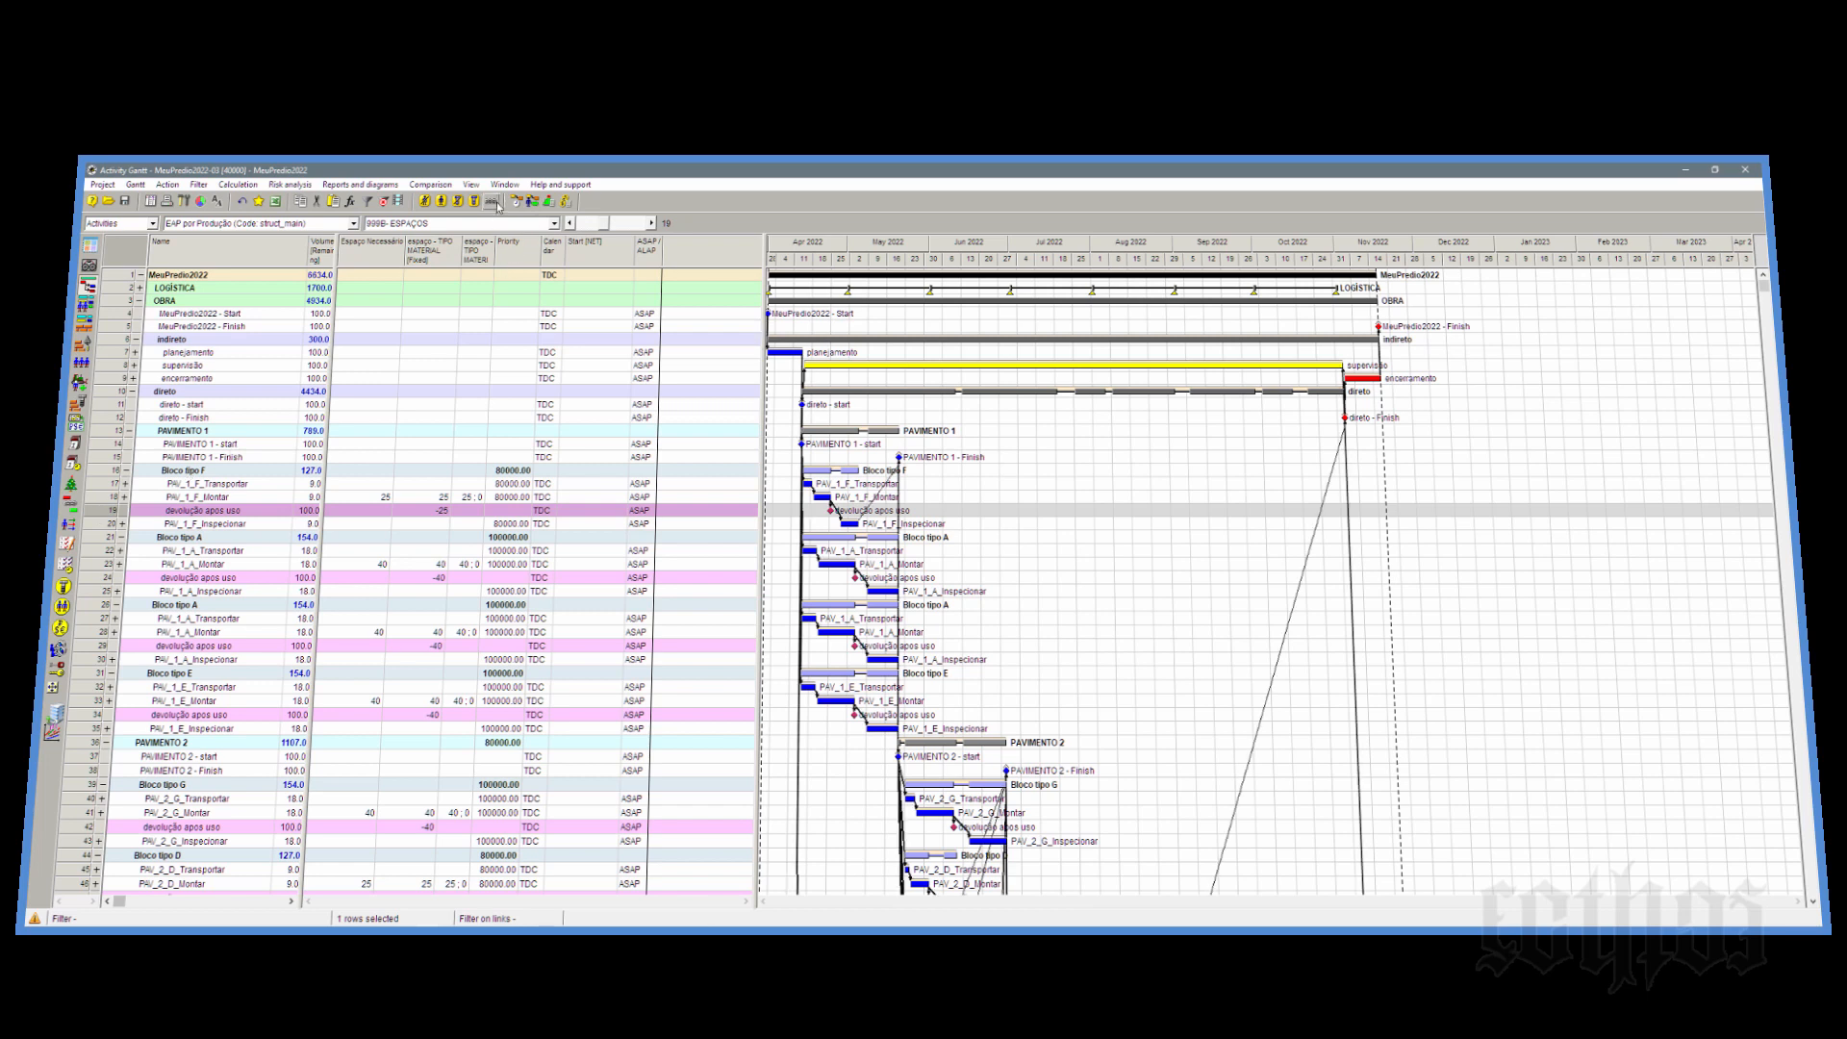
left_click(494, 202)
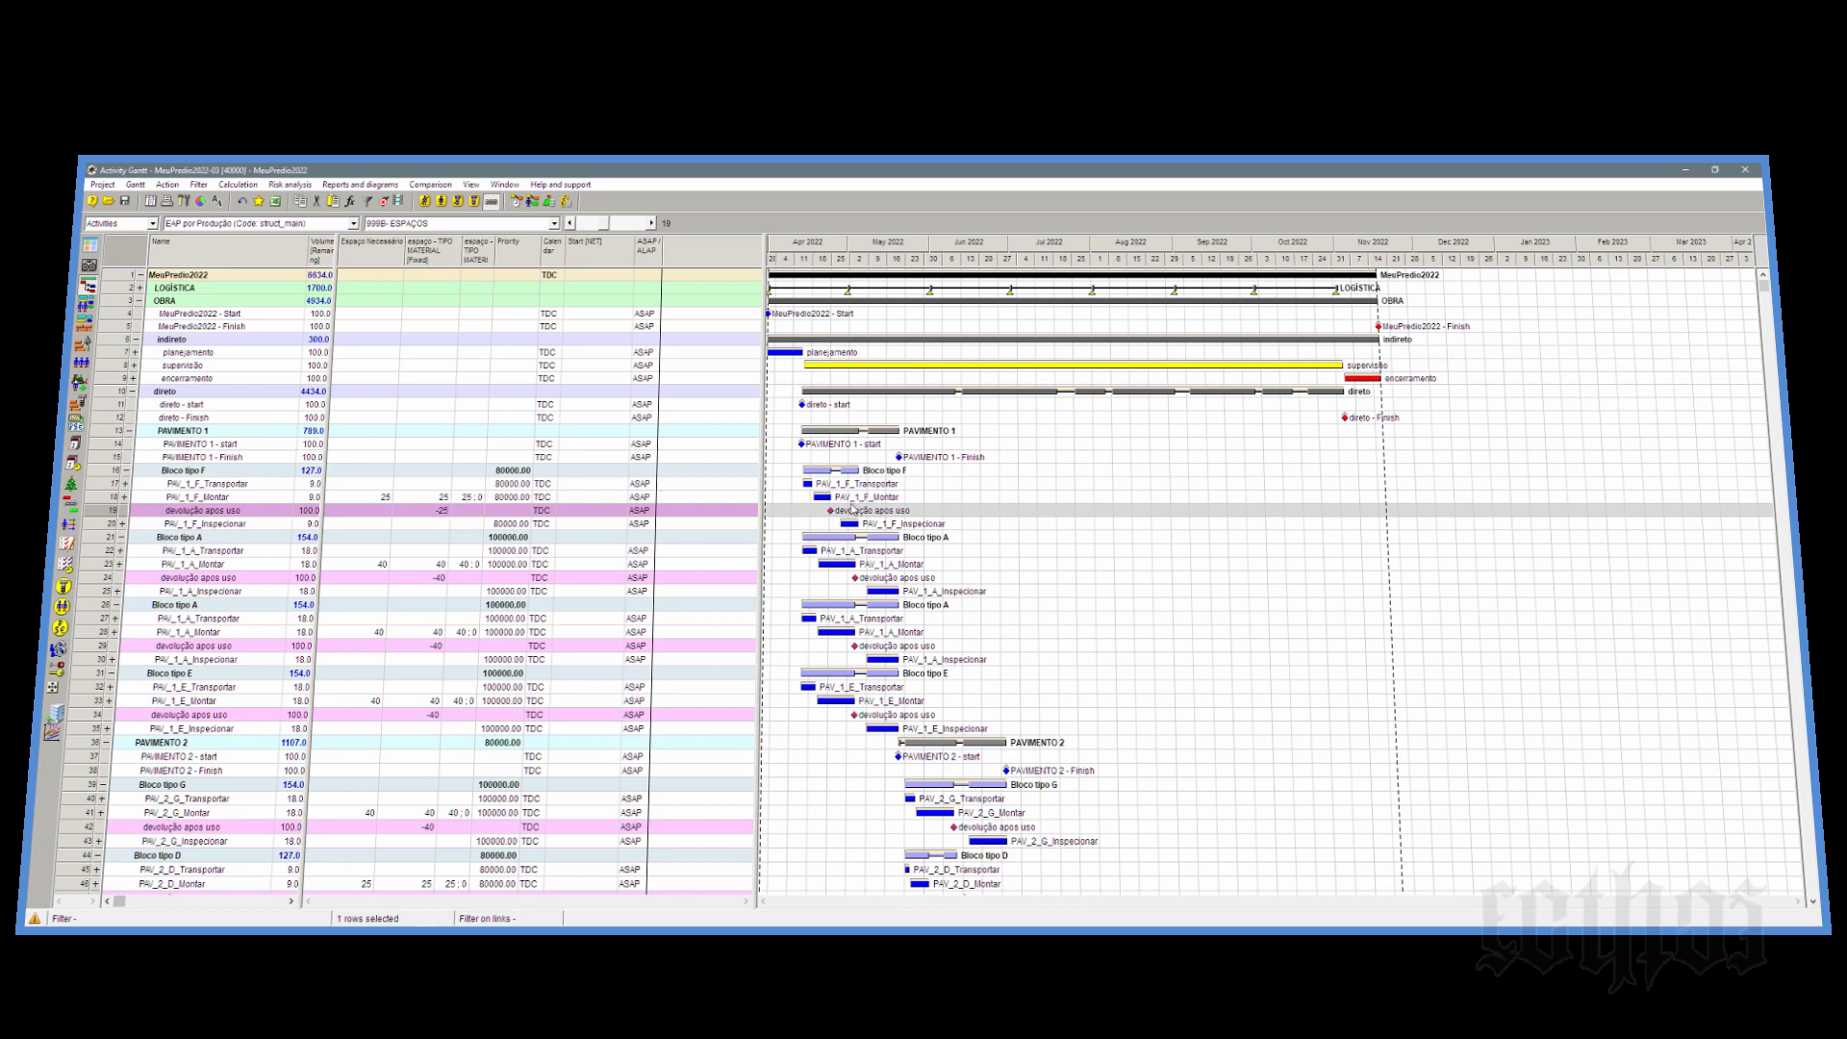
left_click(424, 514)
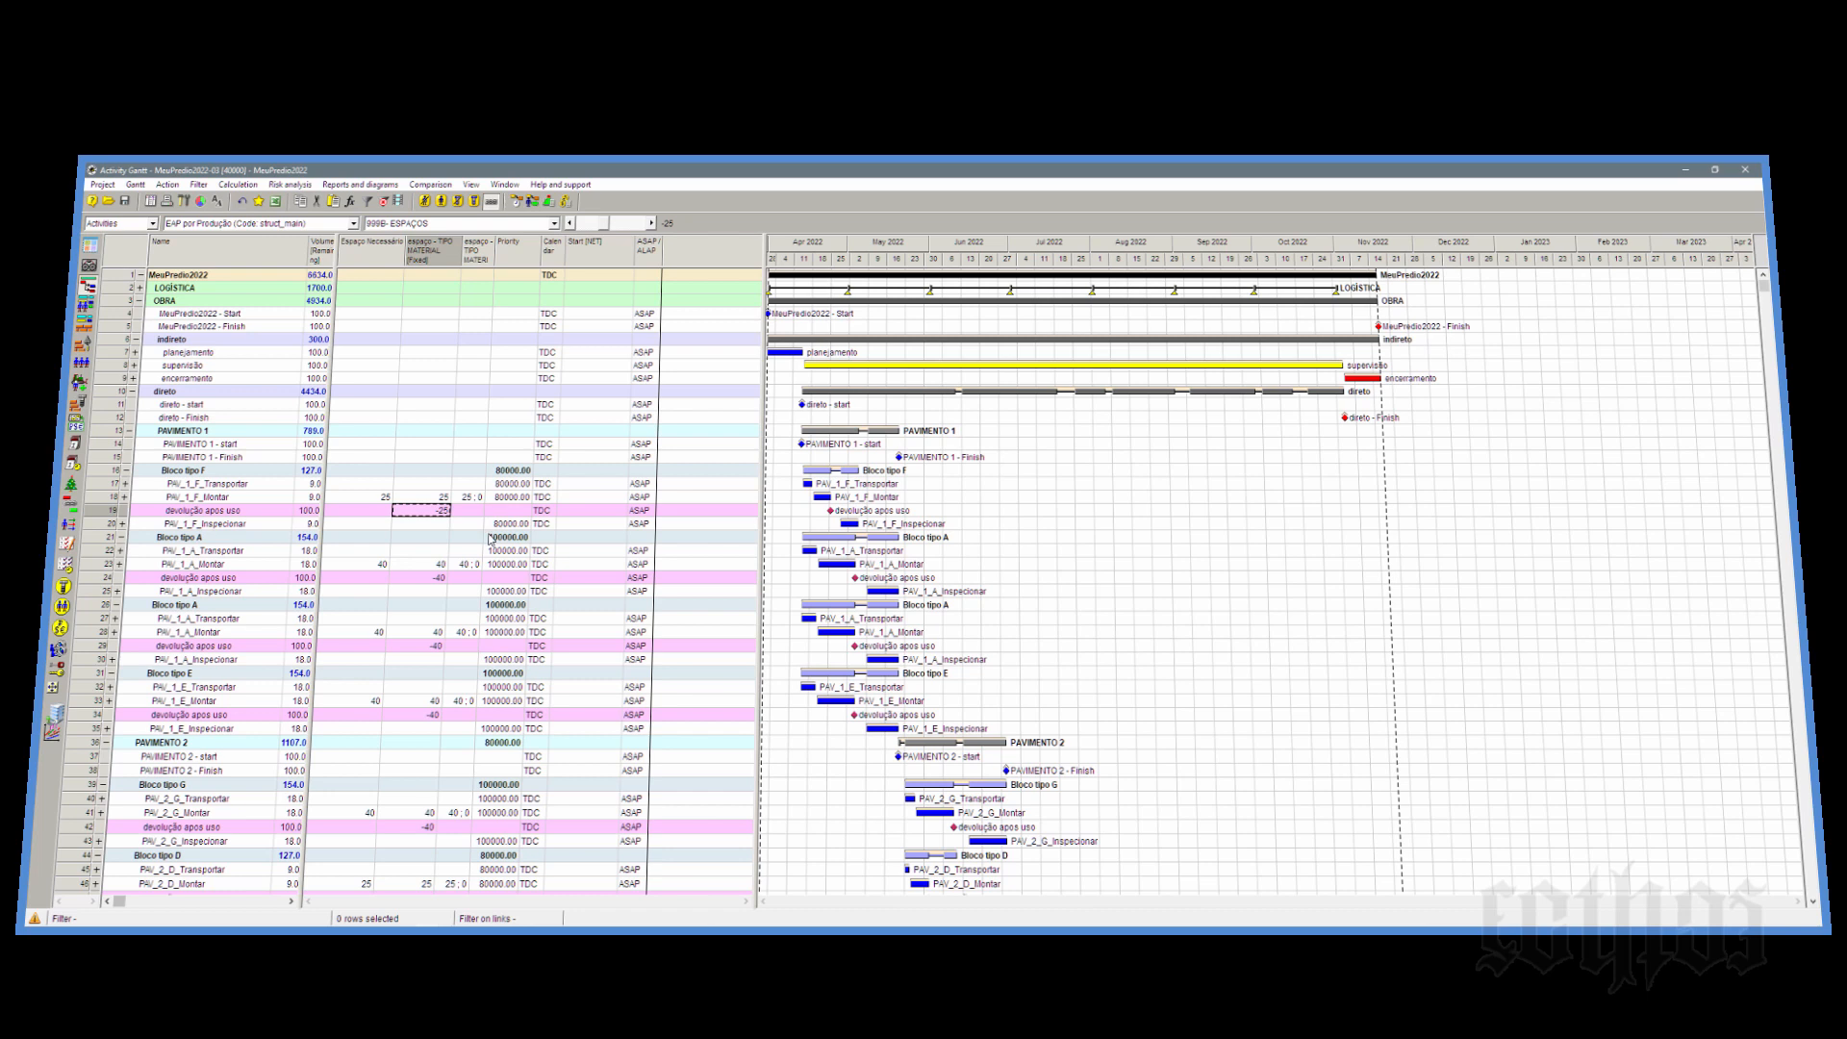
left_click(418, 499)
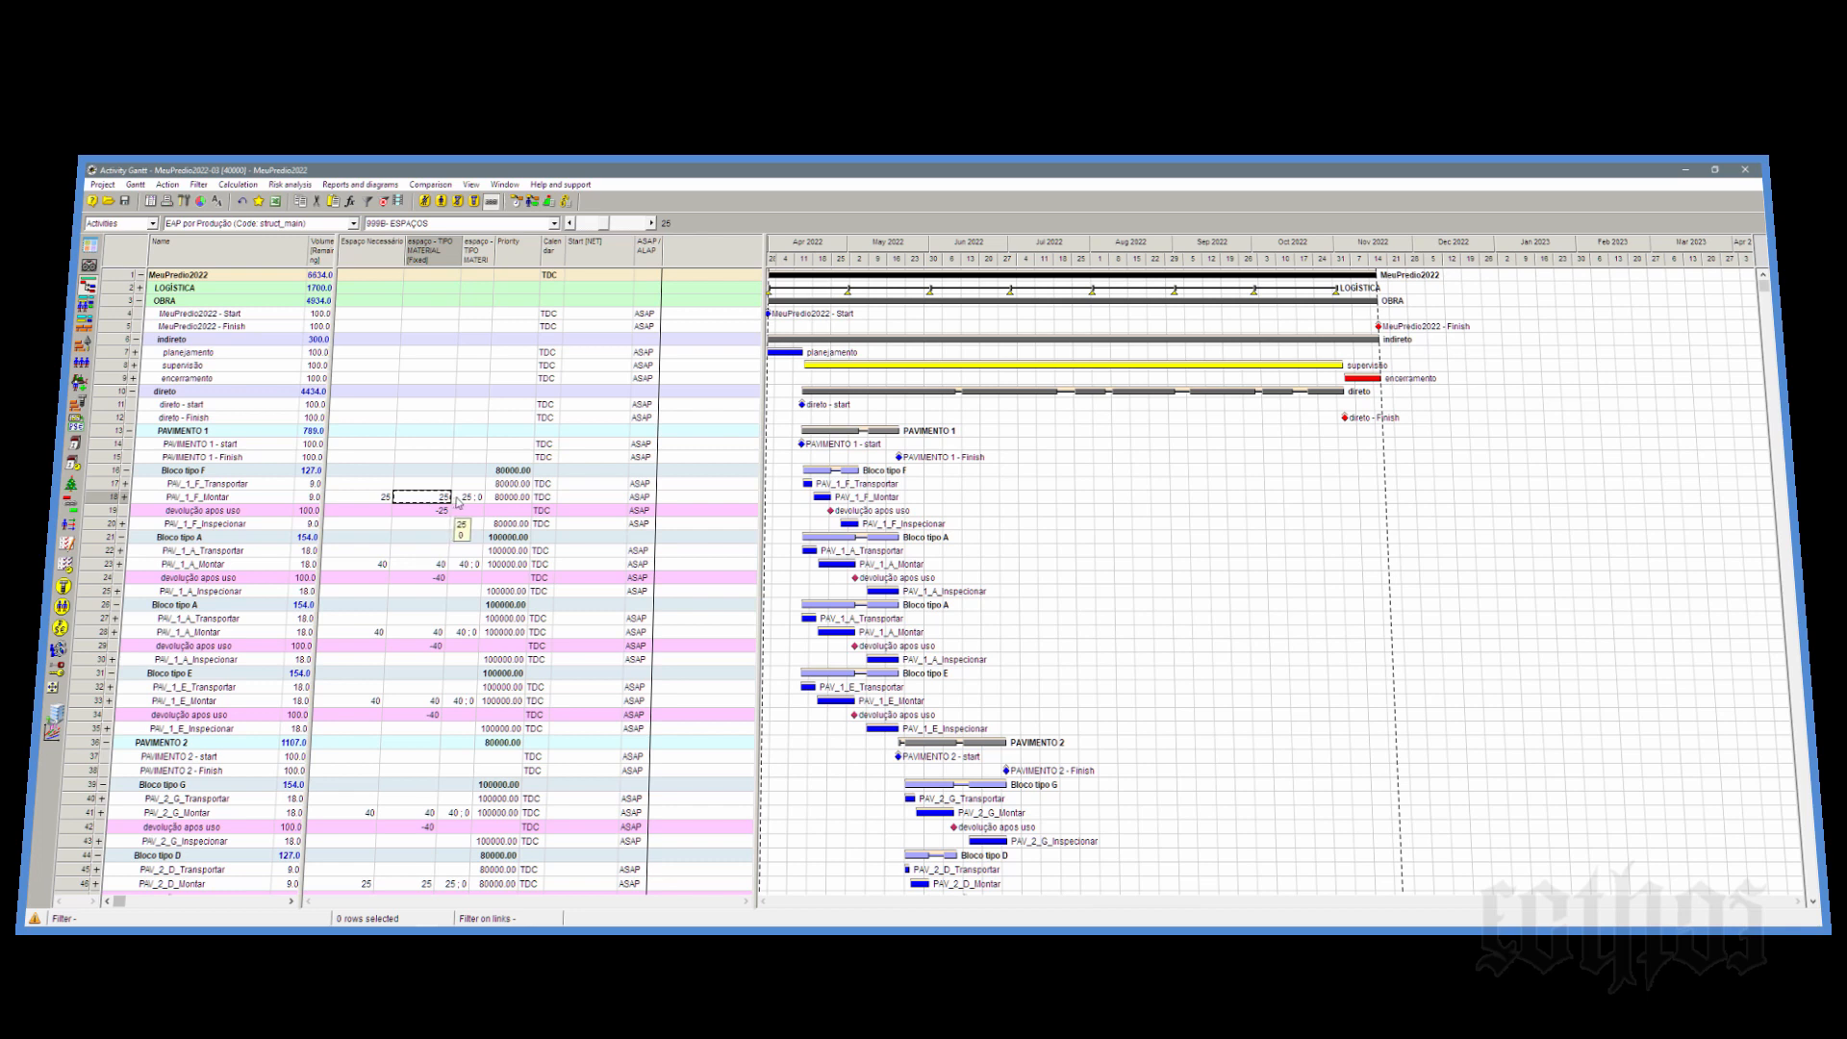
left_click(458, 498)
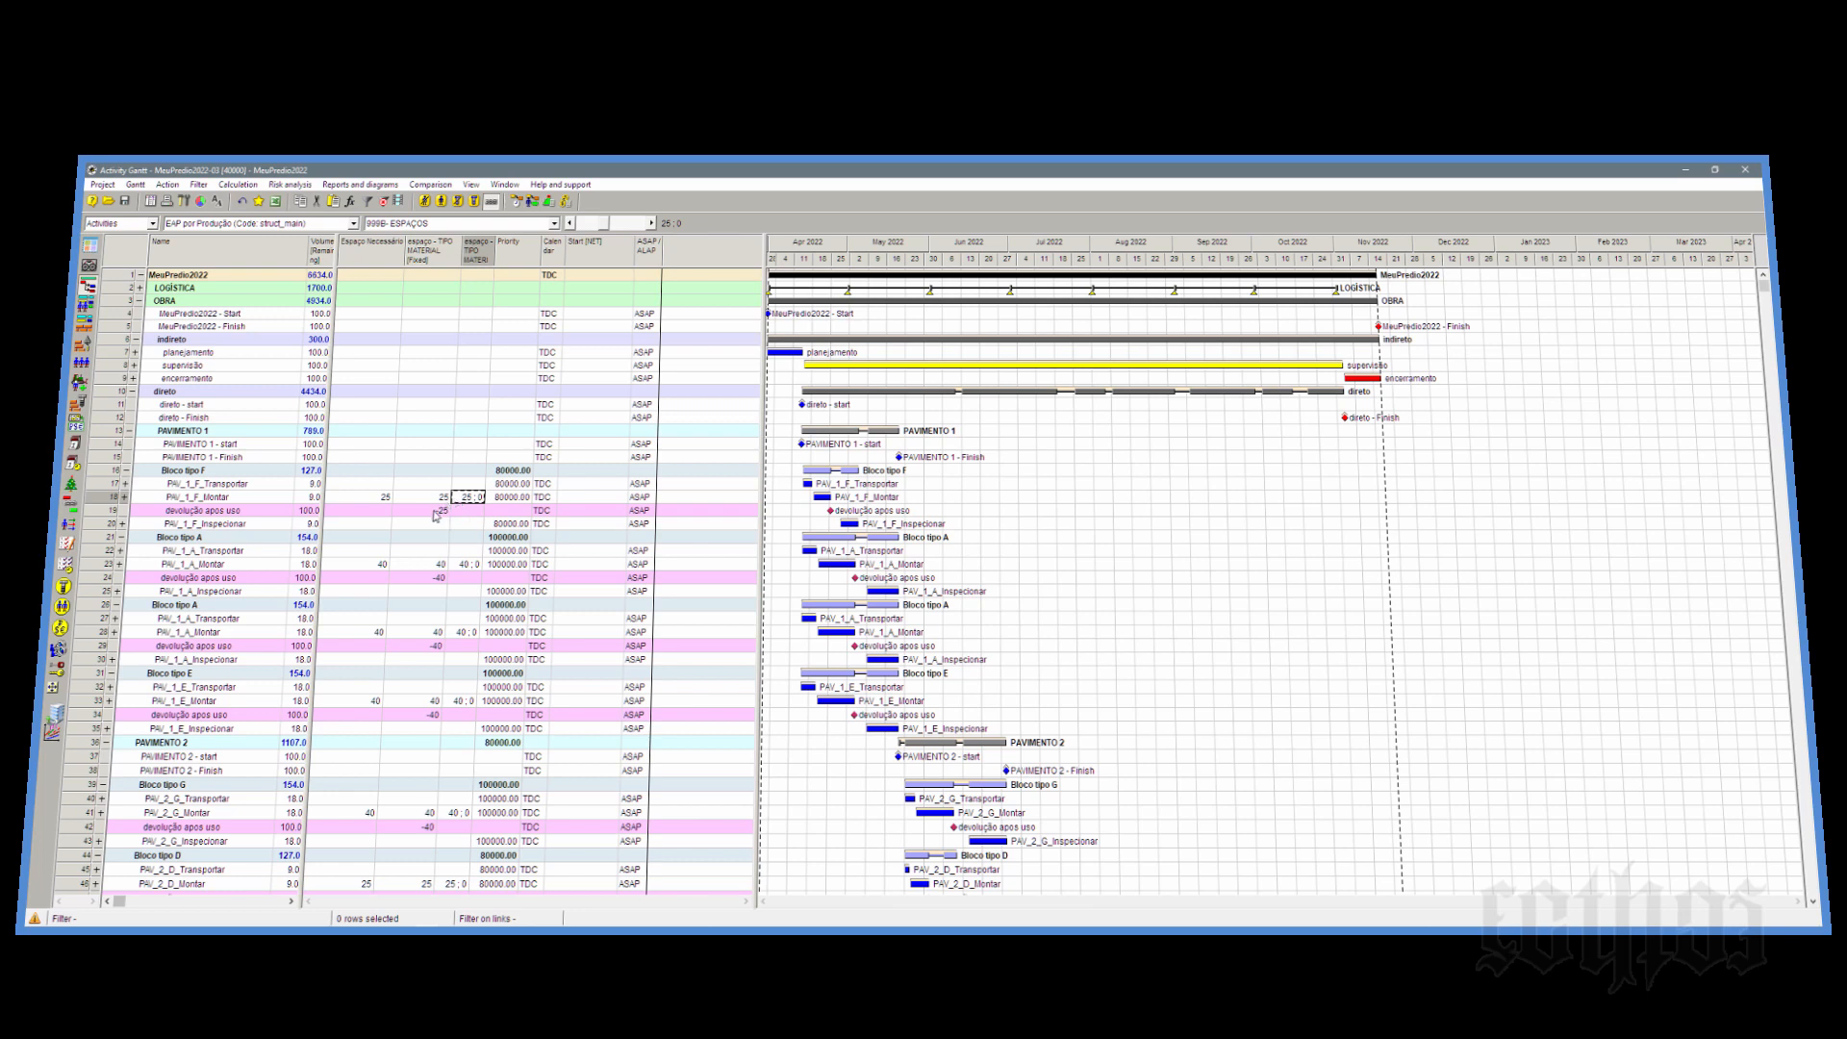
left_click(436, 513)
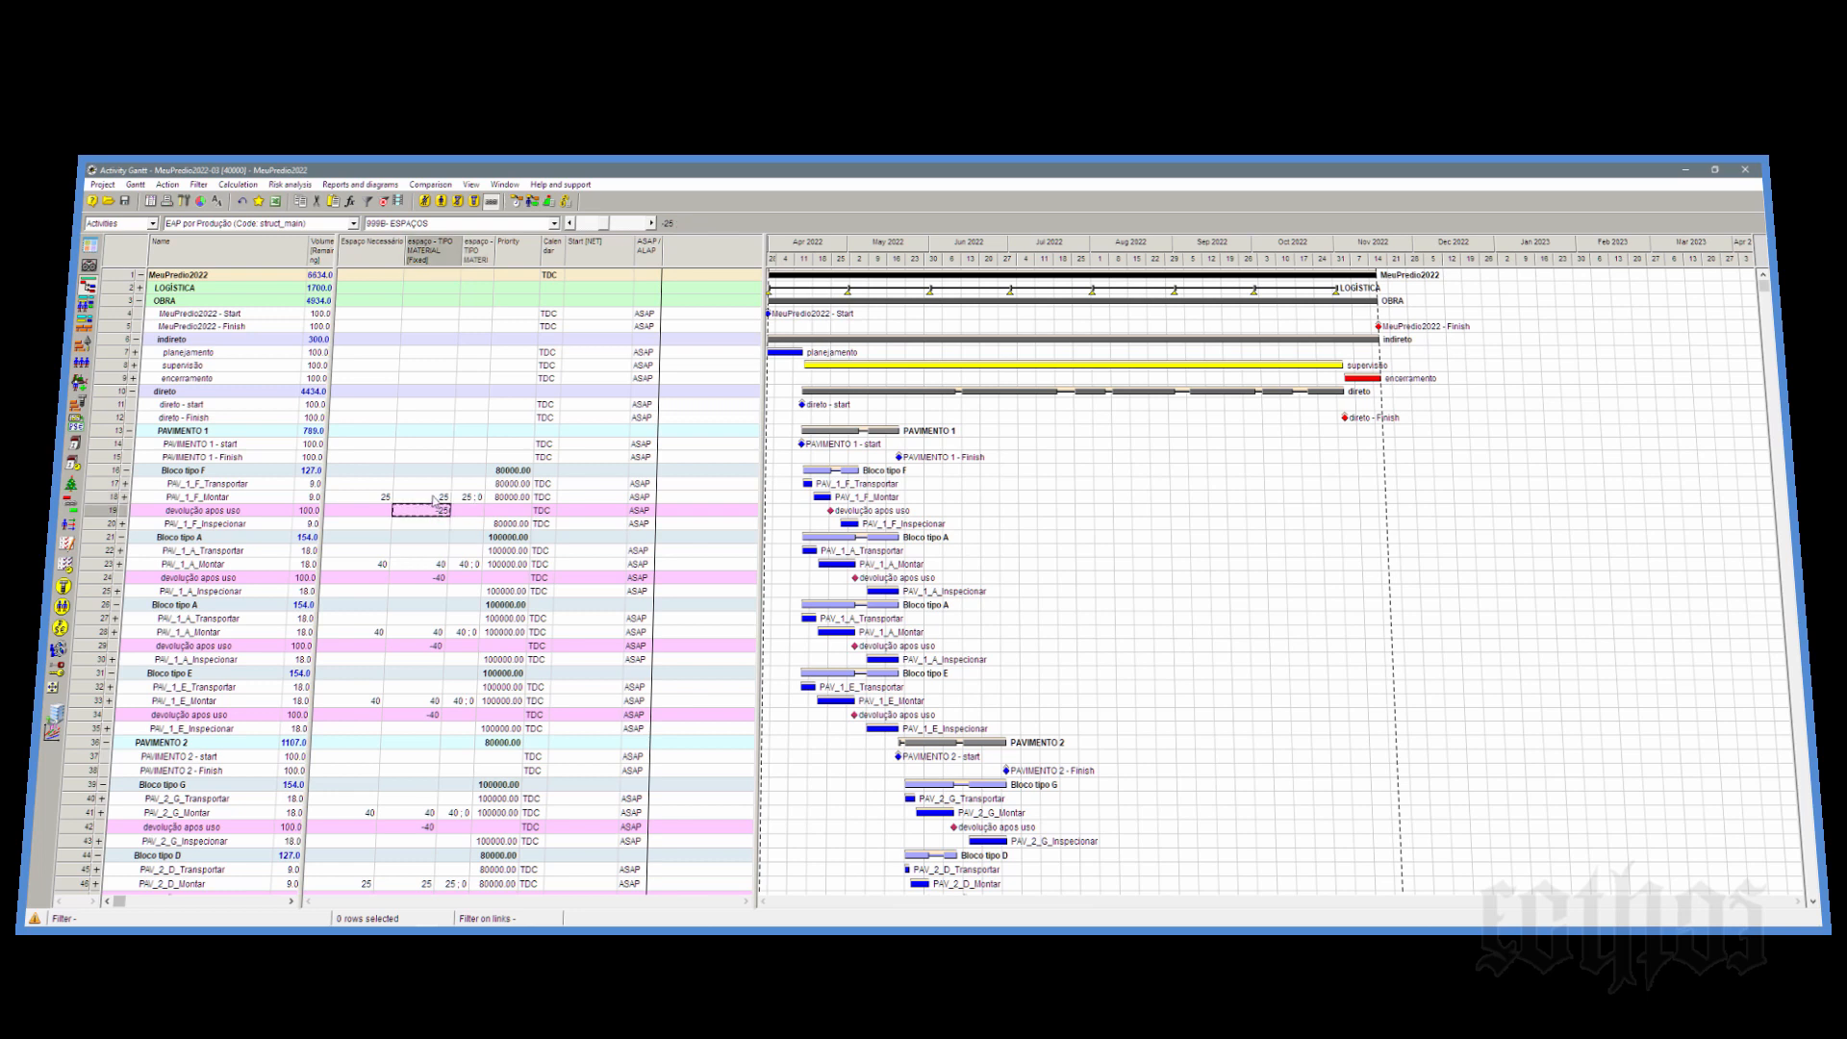
key("Up")
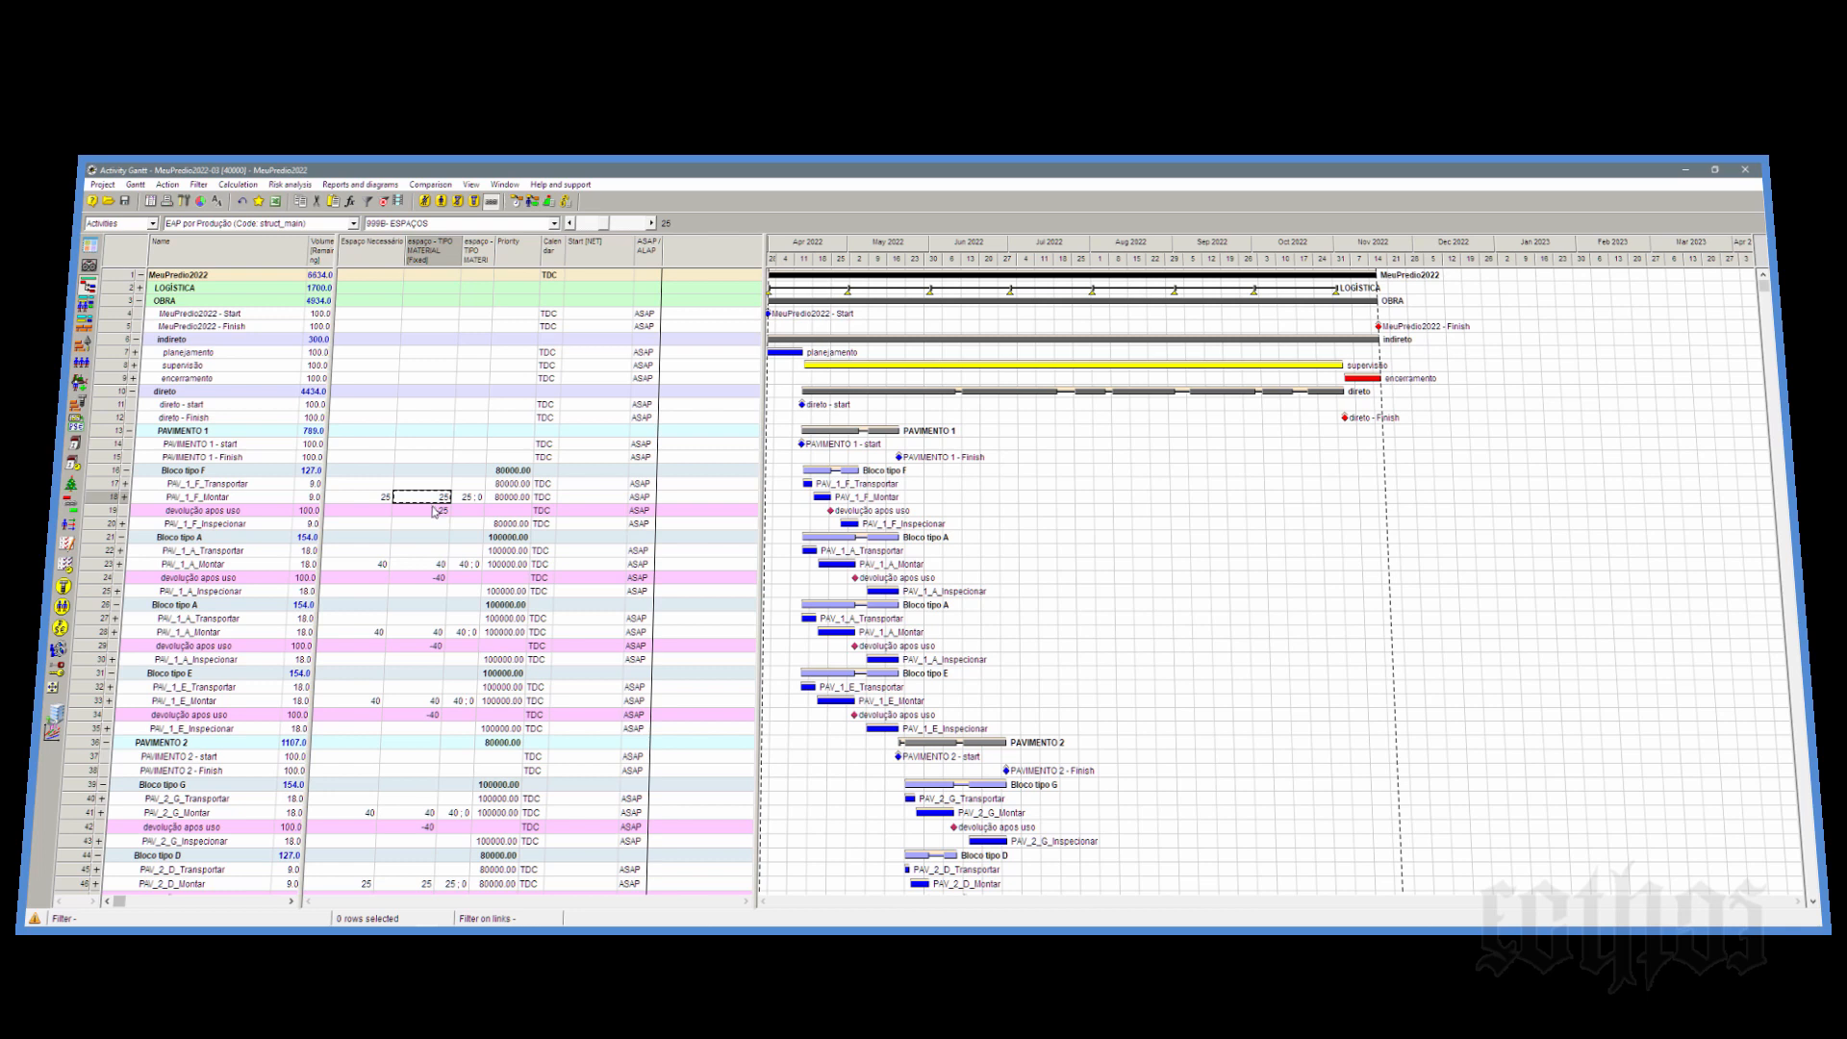
left_click(434, 513)
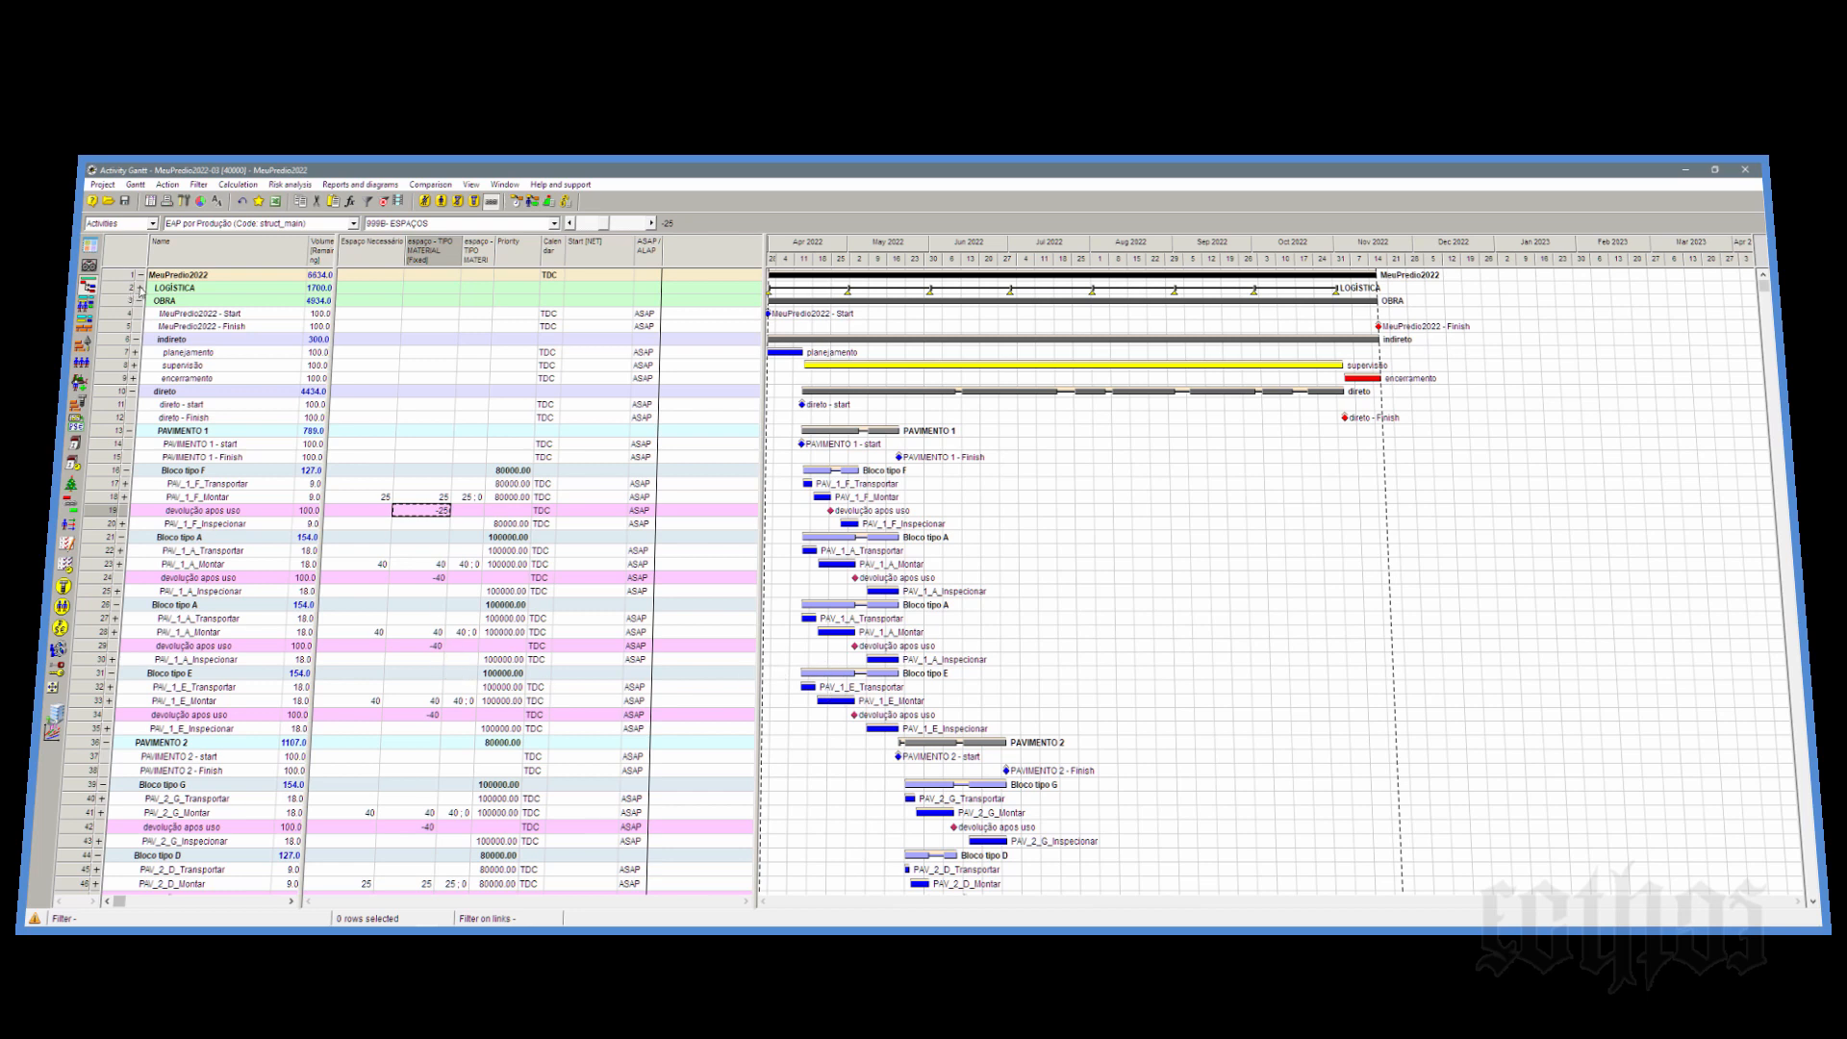
Step: Collapse the OBRA group, expand LOGÍSTICA and examine the required space of AQUISIÇÃO DE ESPAÇO PARA USO
left_click(141, 300)
left_click(141, 288)
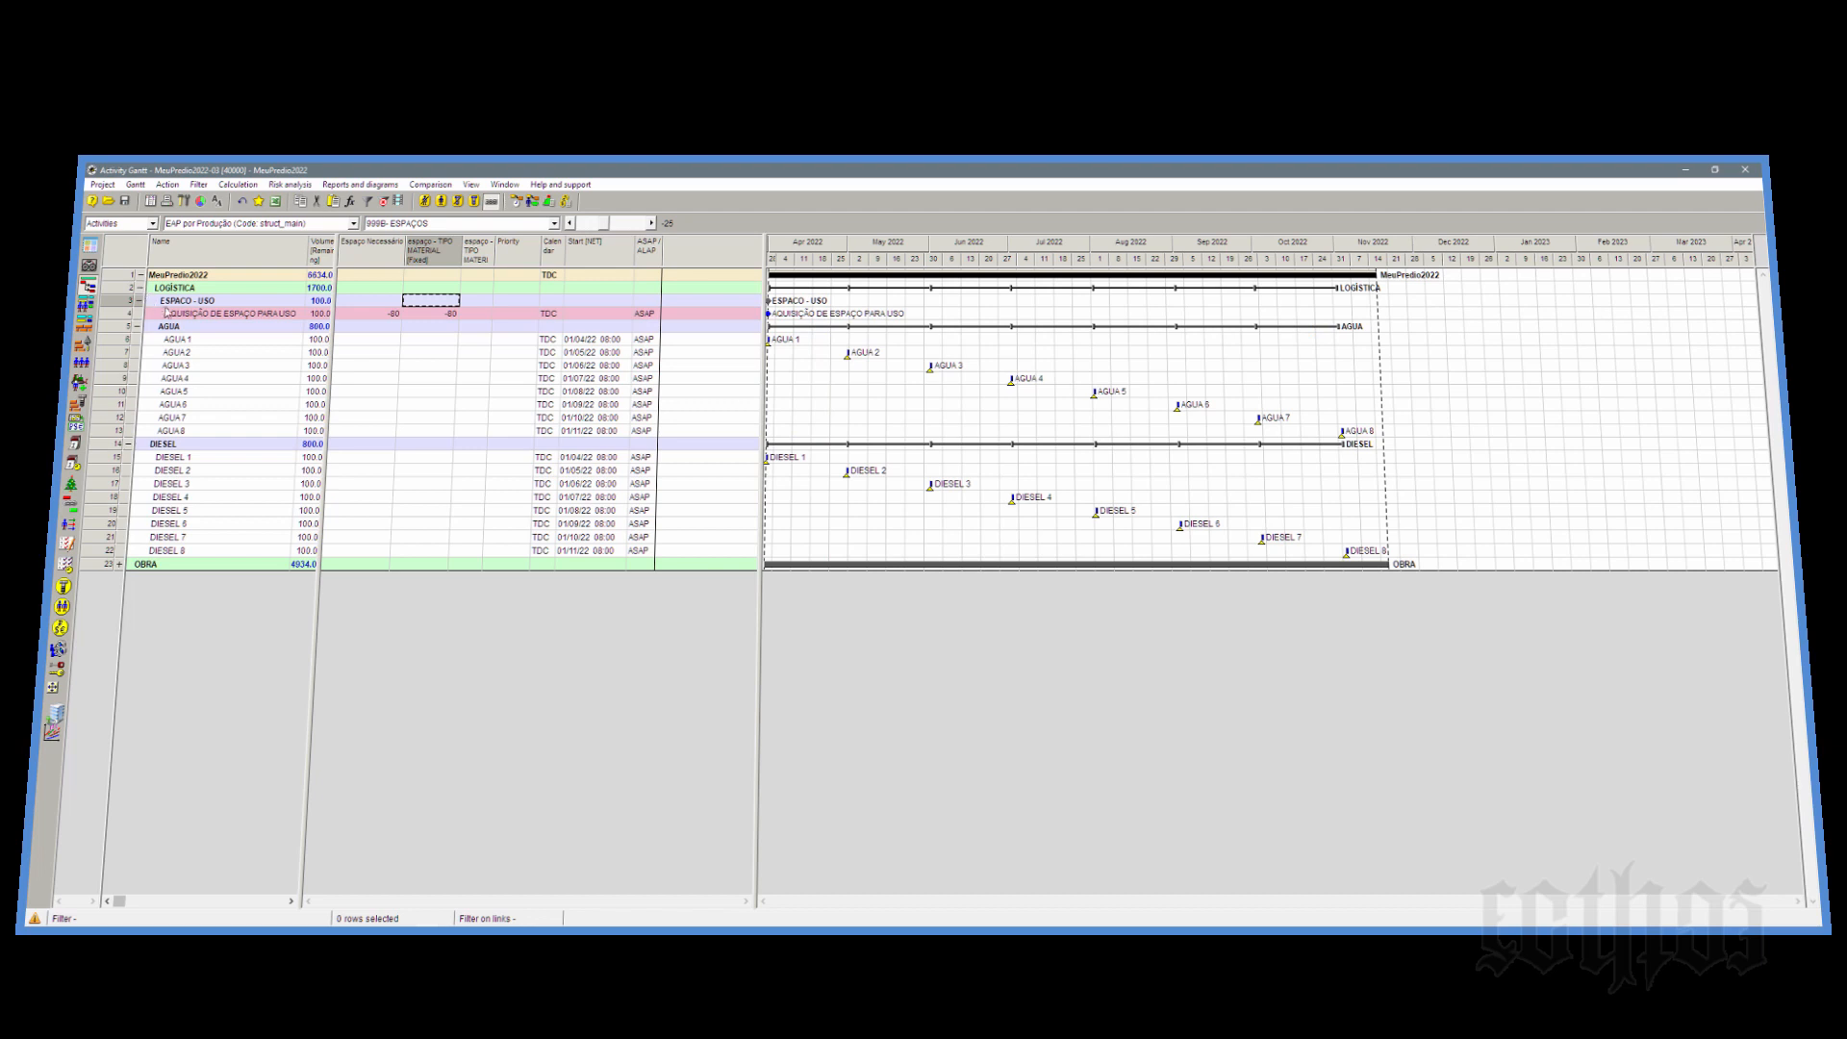
left_click(197, 301)
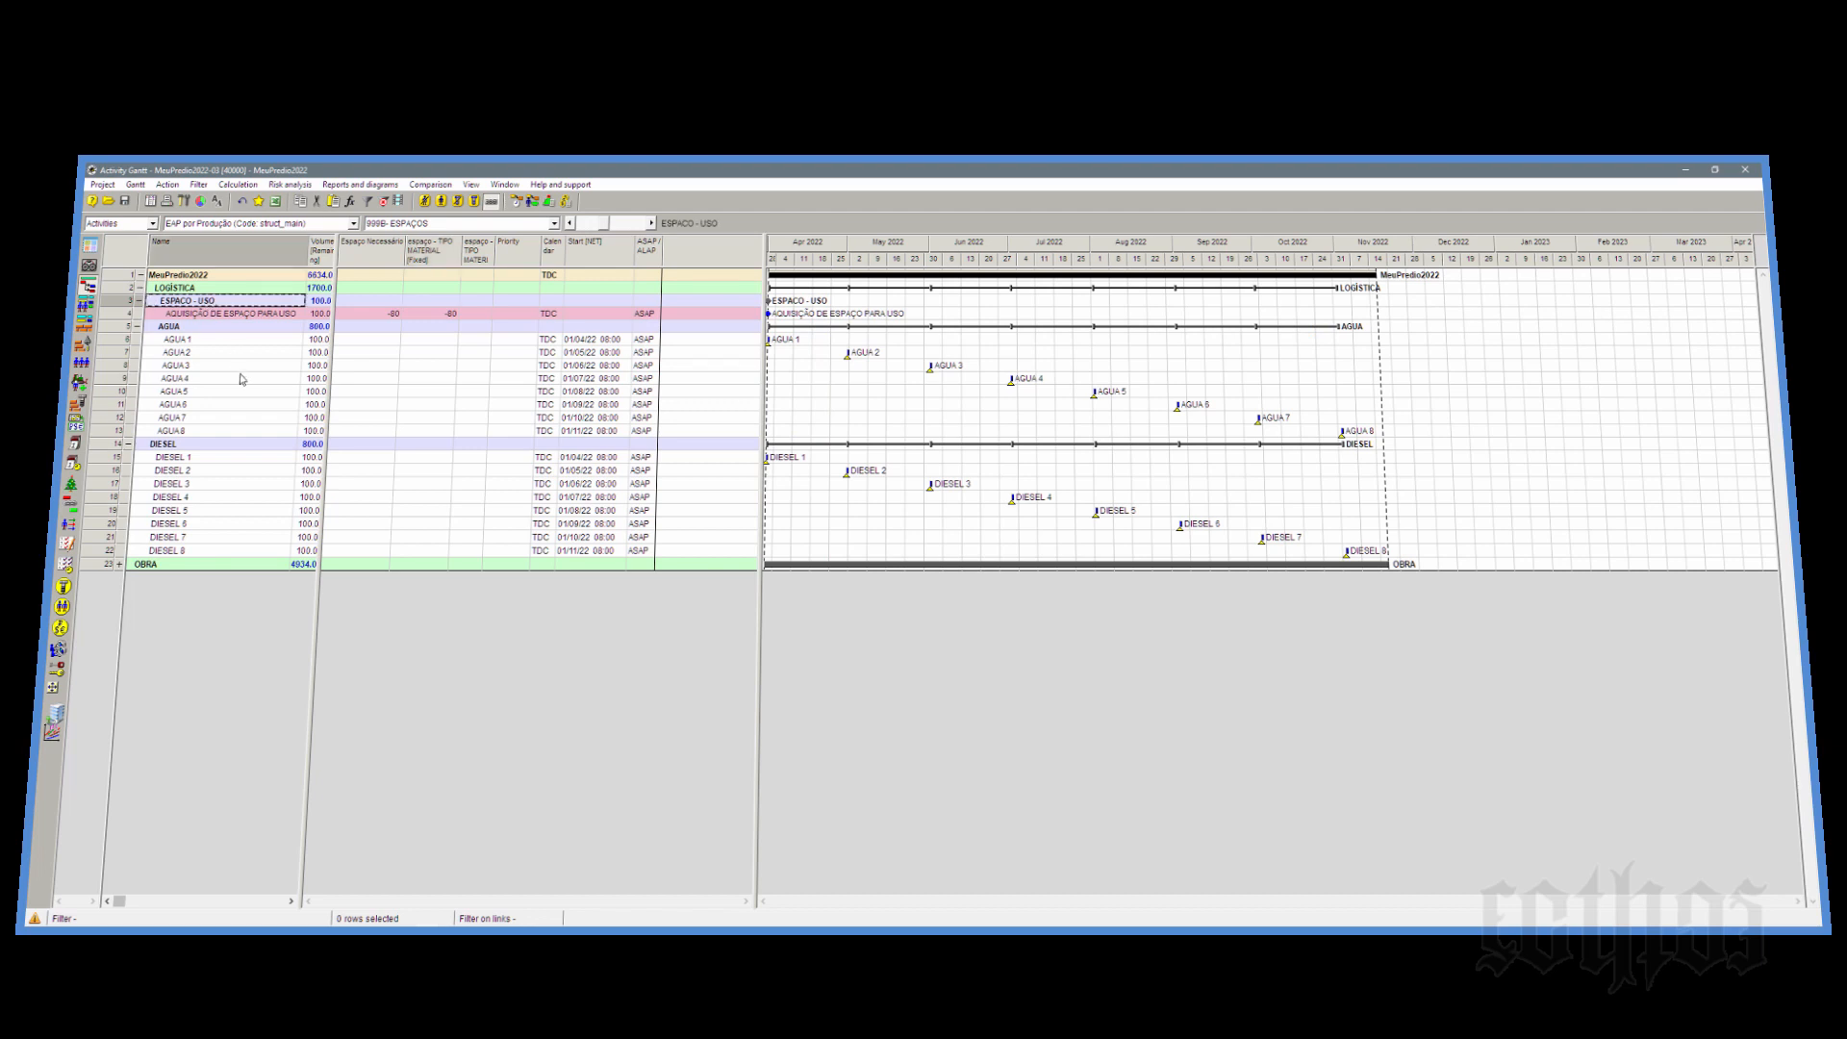
left_click(369, 314)
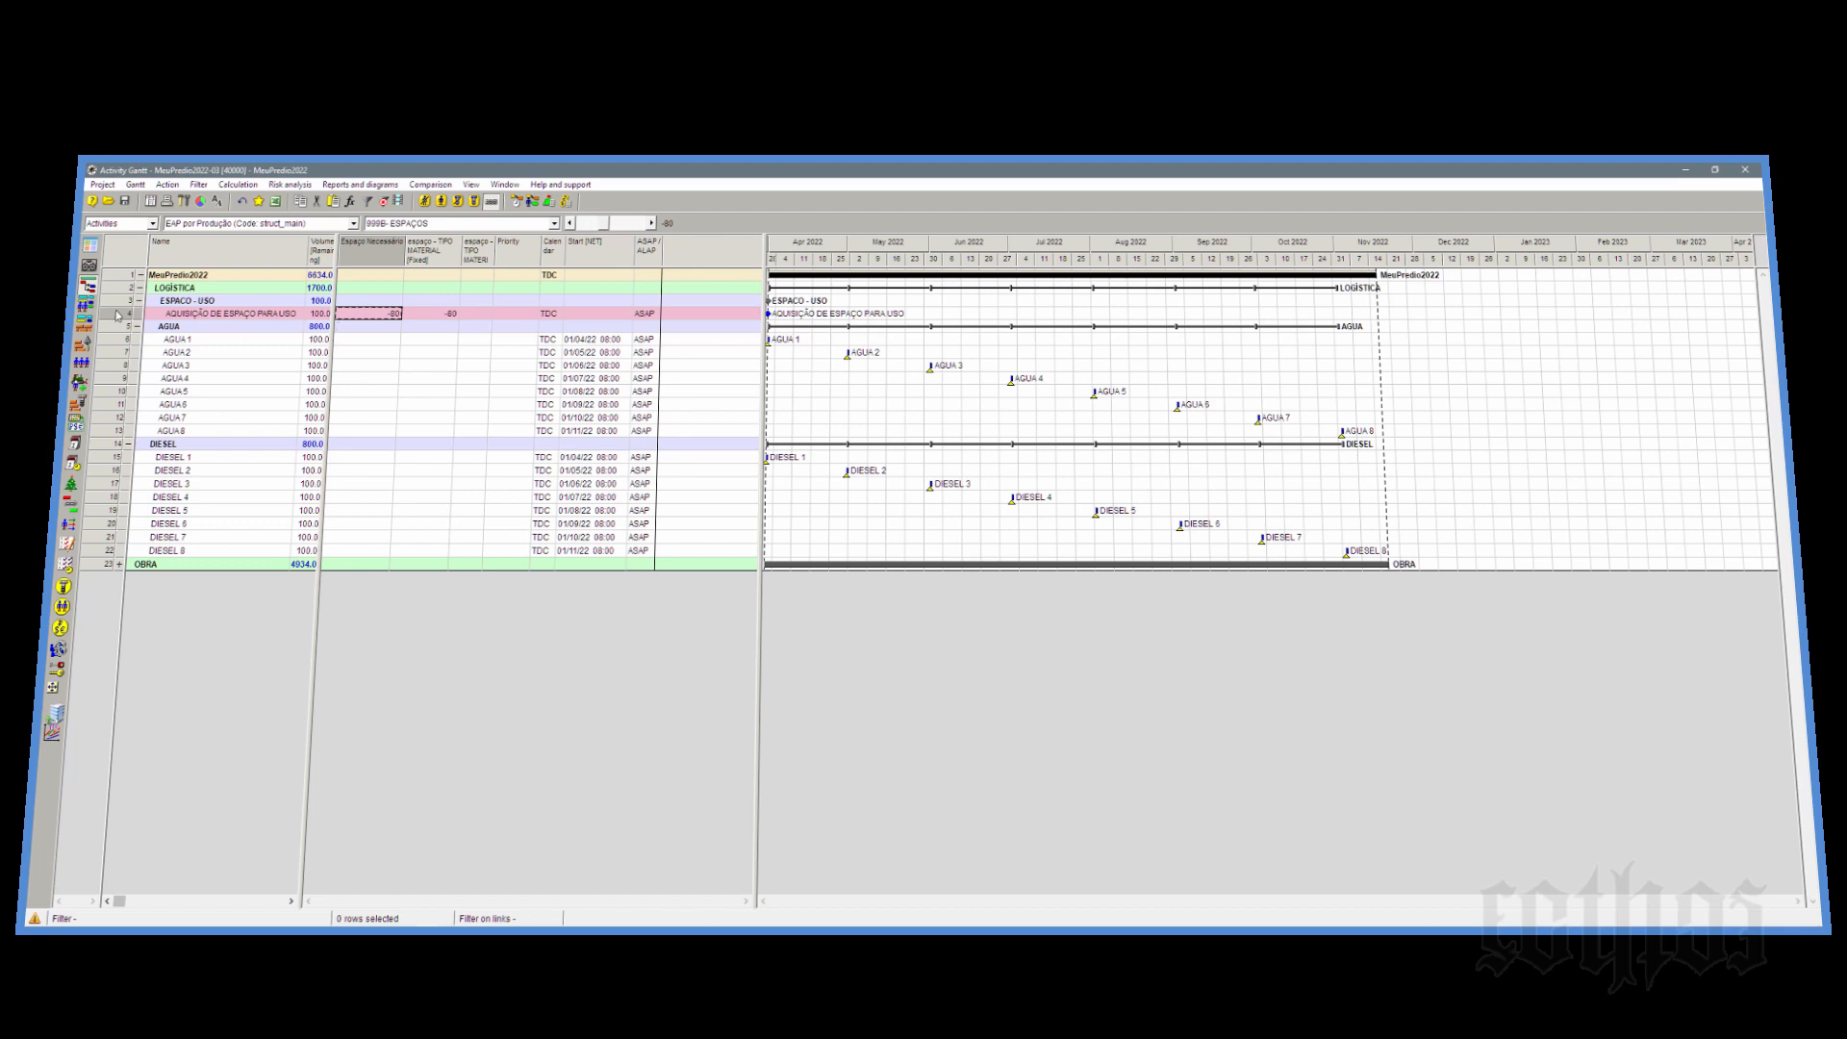
Step: Collapse LOGÍSTICA, expand OBRA and examine the required space of the four Montar activities in PAVIMENTO 1
left_click(140, 288)
left_click(138, 301)
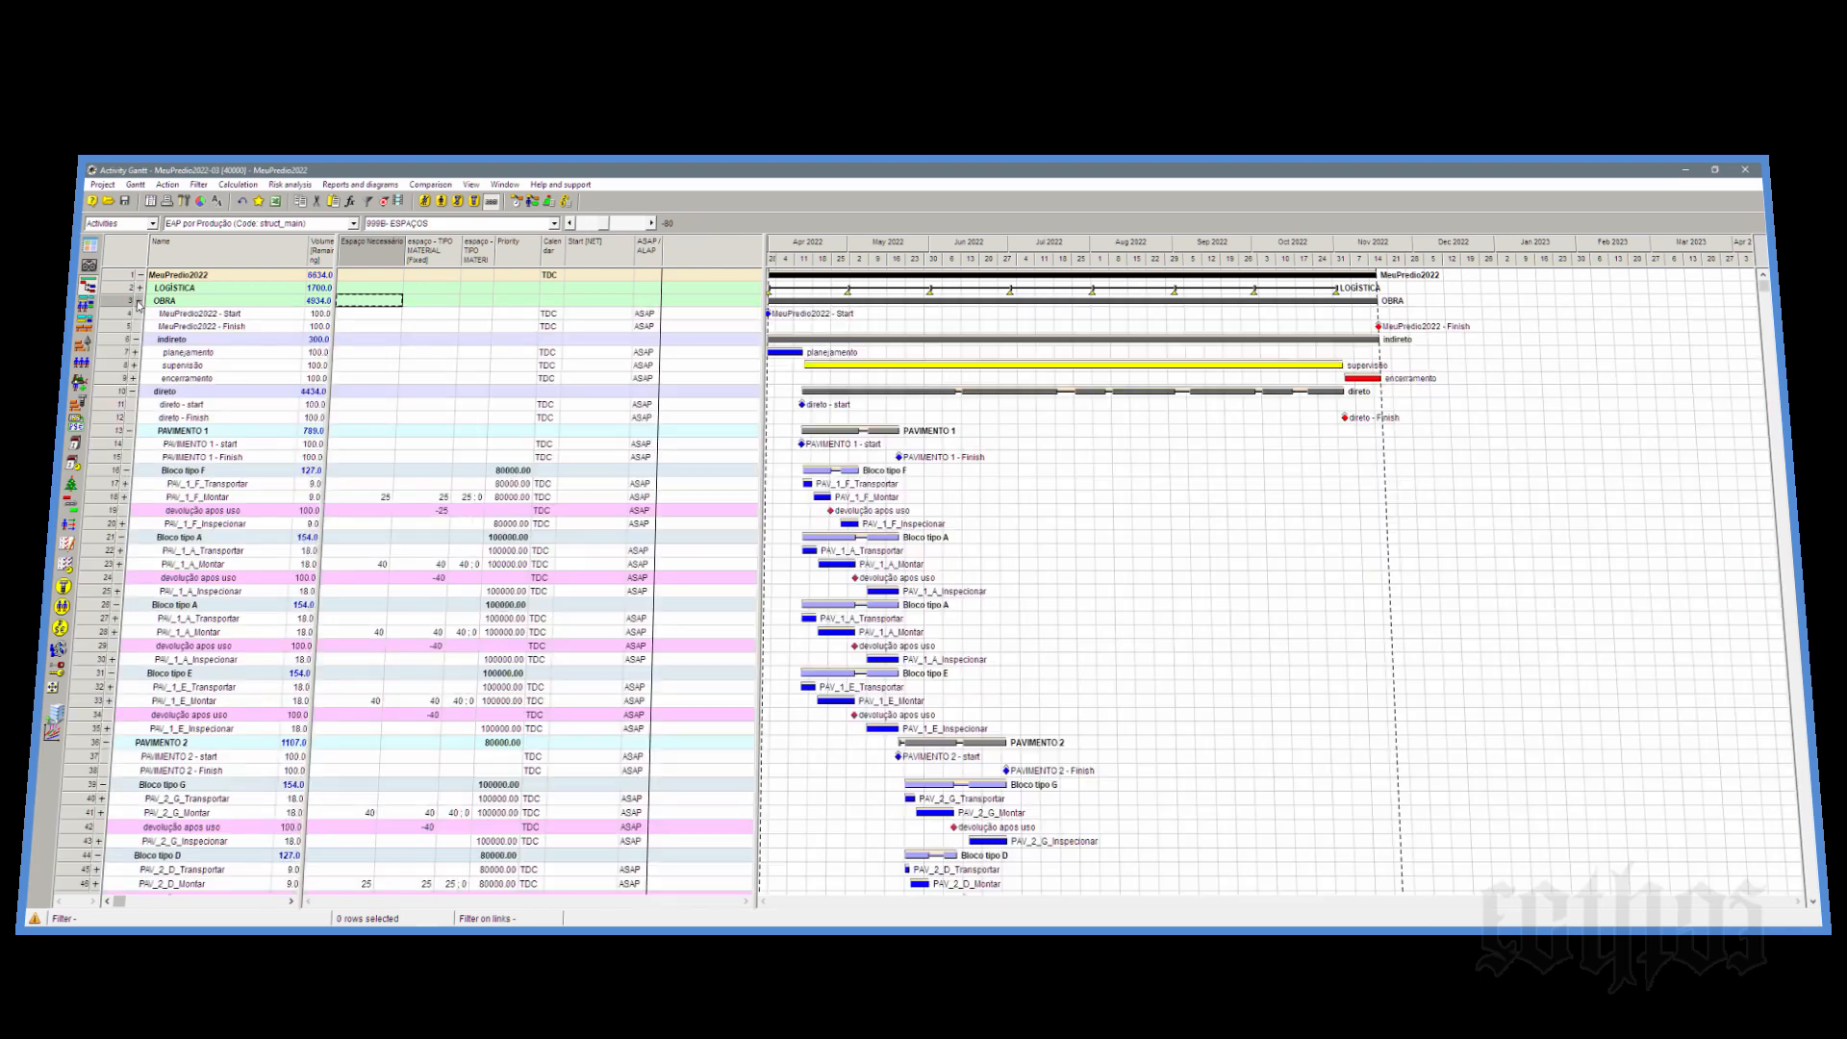
left_click(384, 498)
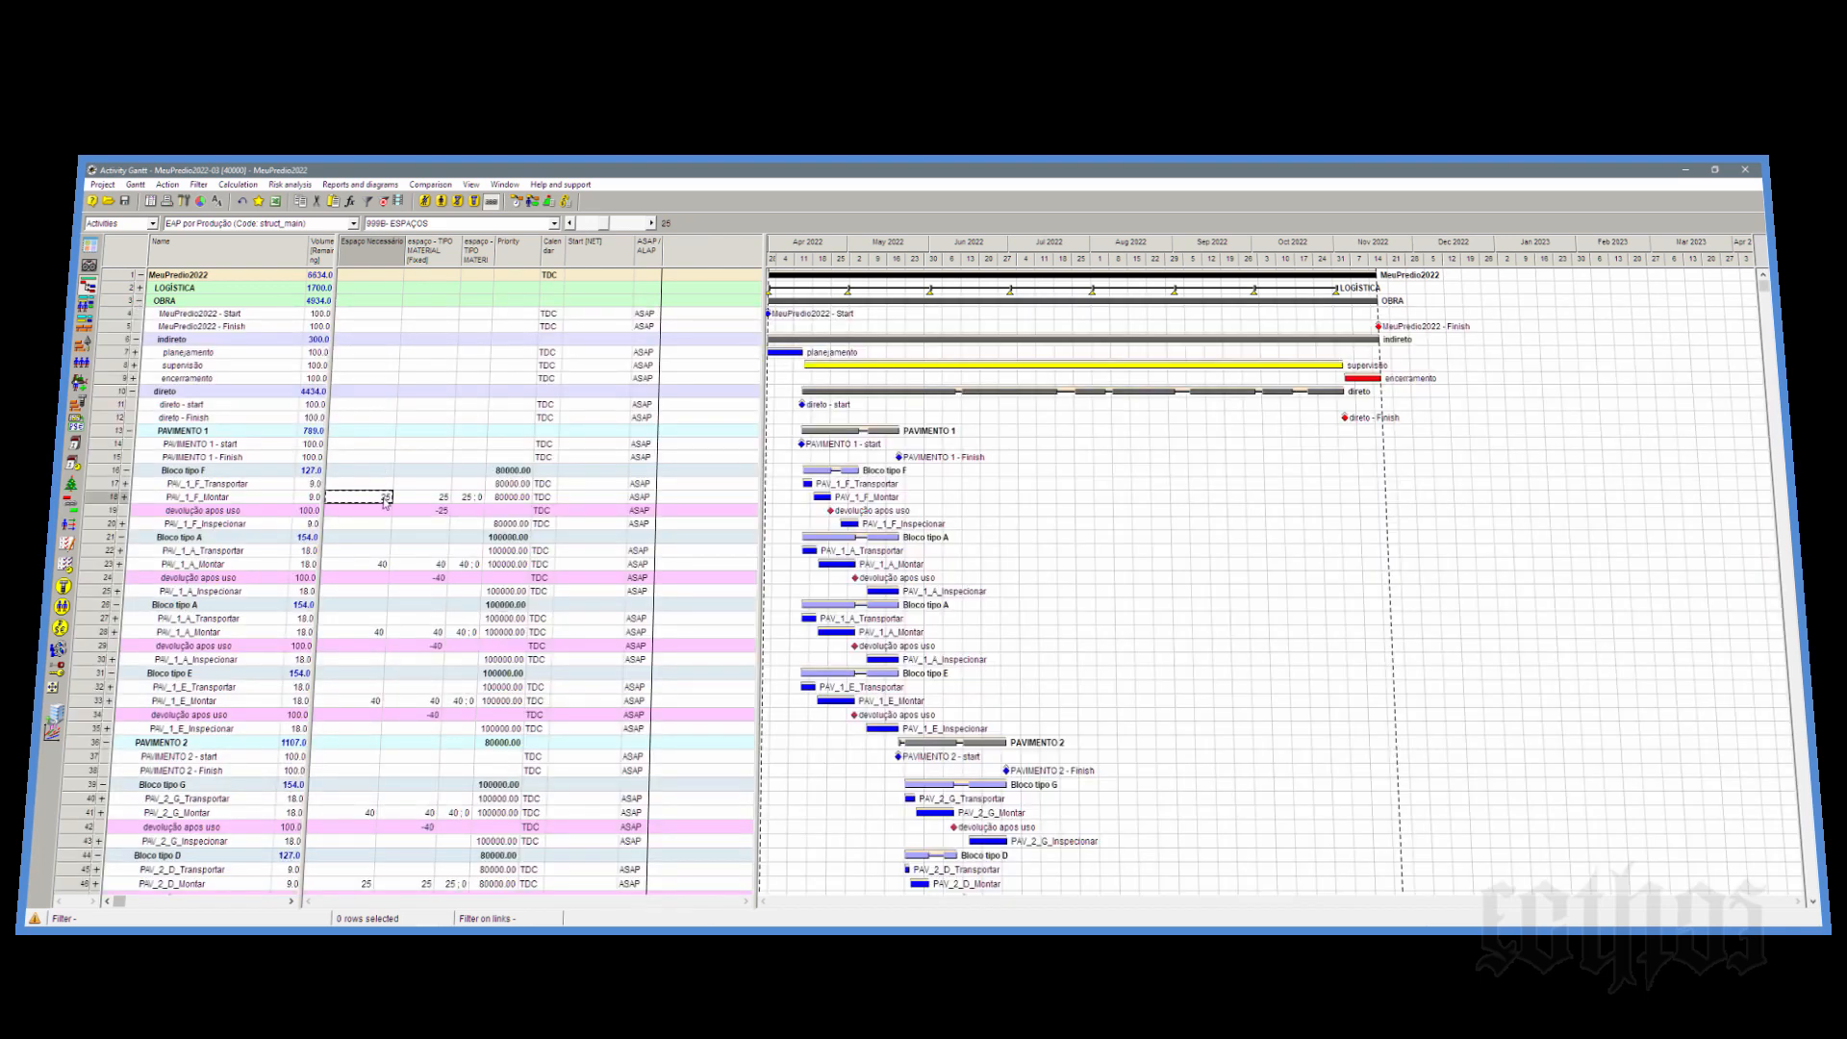
left_click(376, 564)
left_click(359, 633)
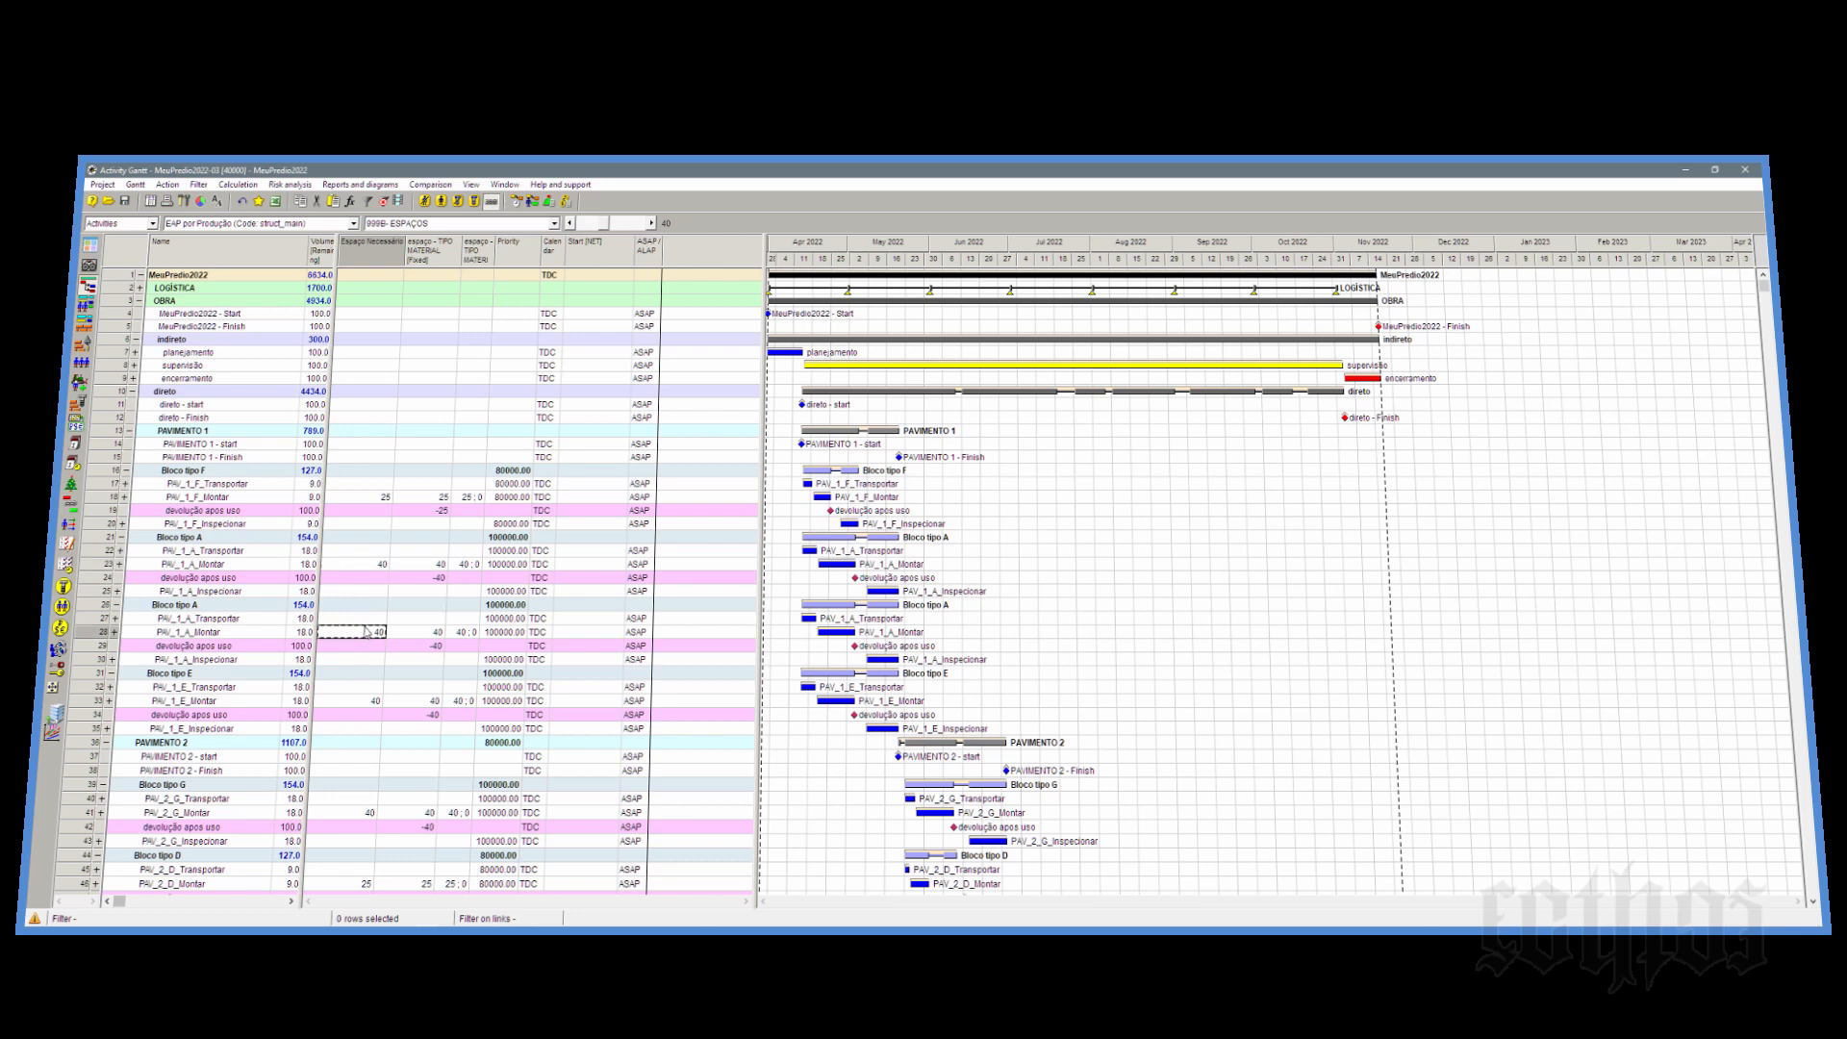
left_click(367, 702)
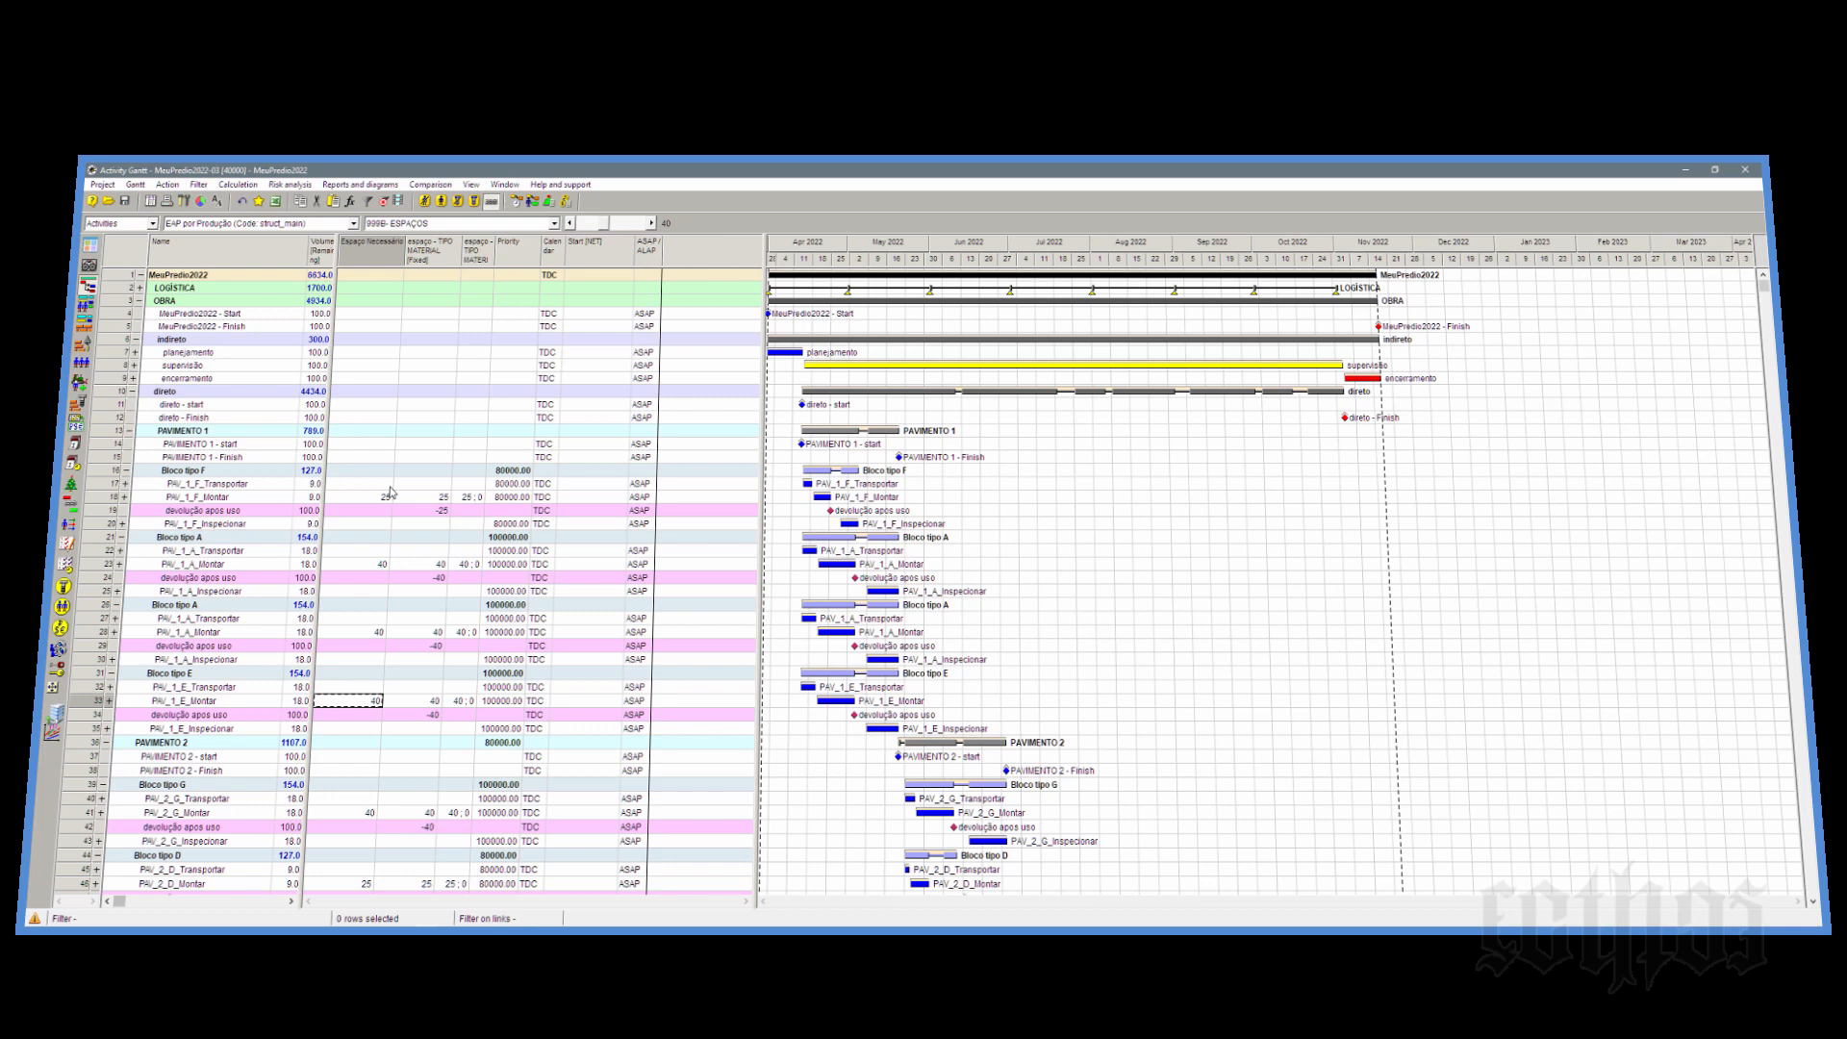
Step: Review the resources to be leveled and the cost and material settings in the resource-constrained scheduling options
left_click(534, 205)
left_click_drag(1003, 373, 743, 345)
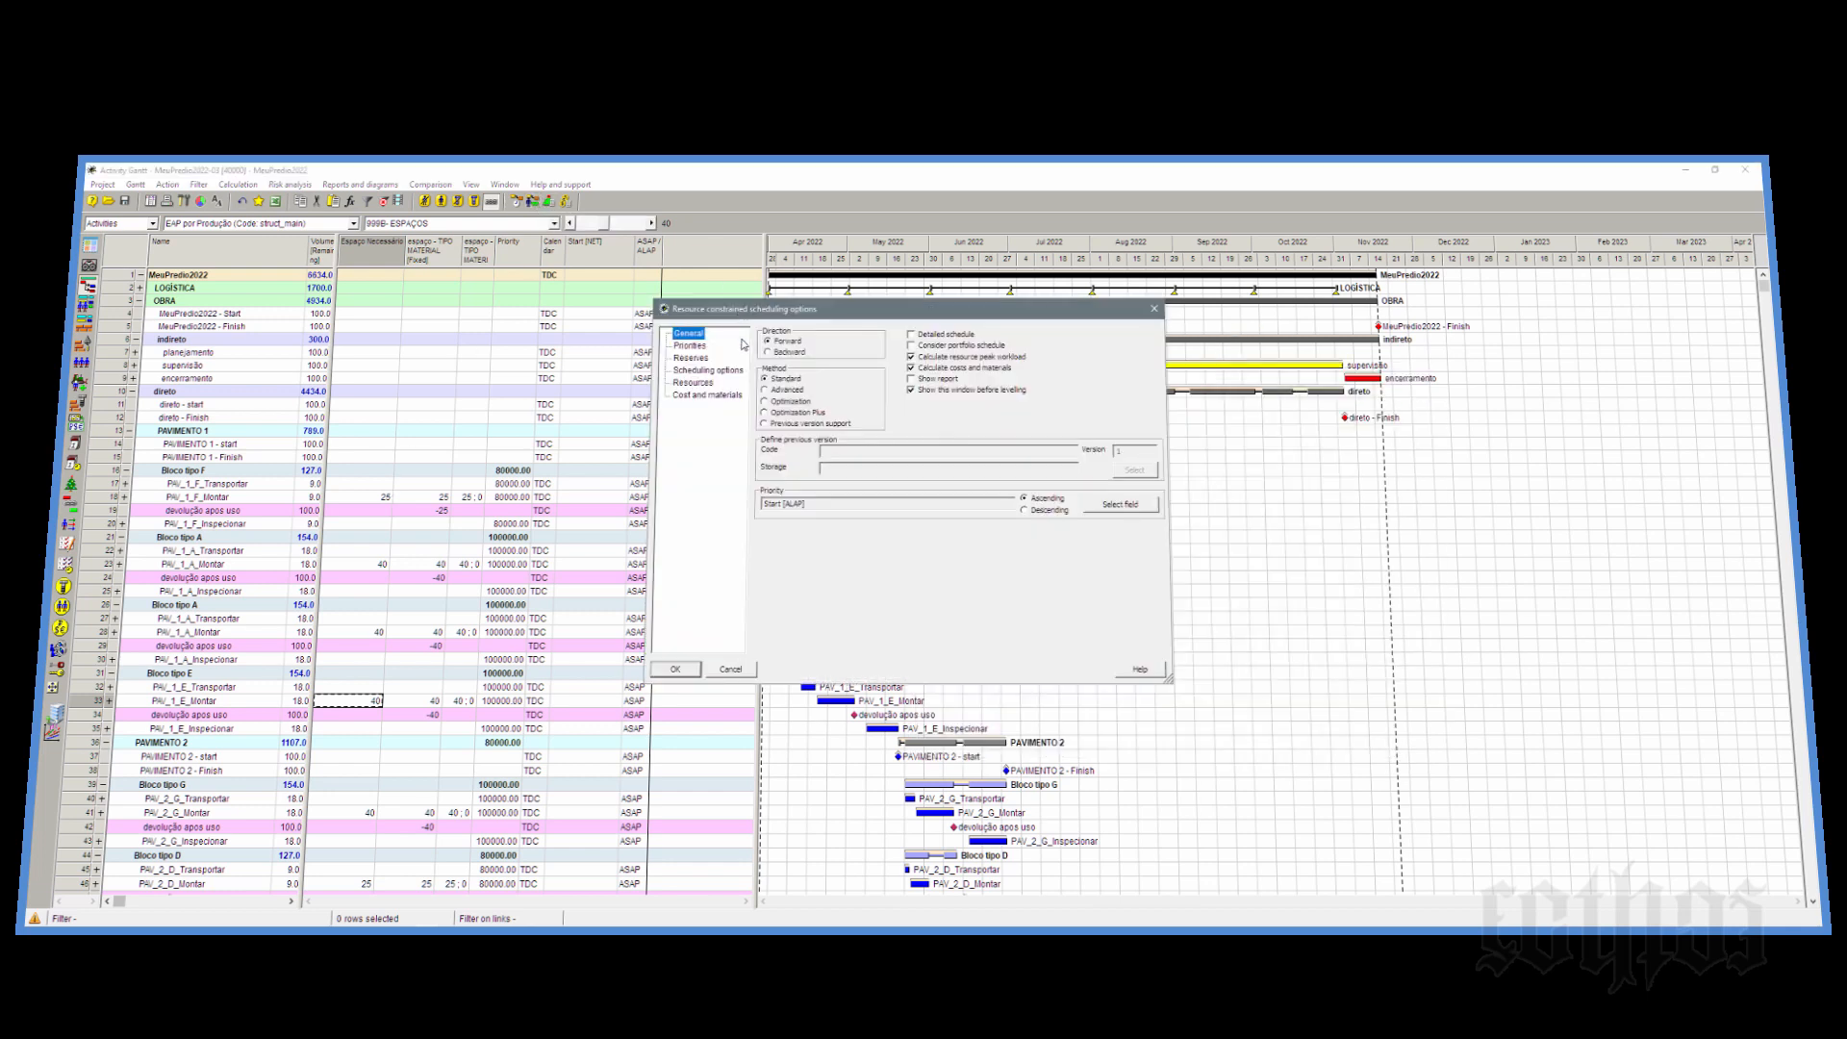
left_click(694, 383)
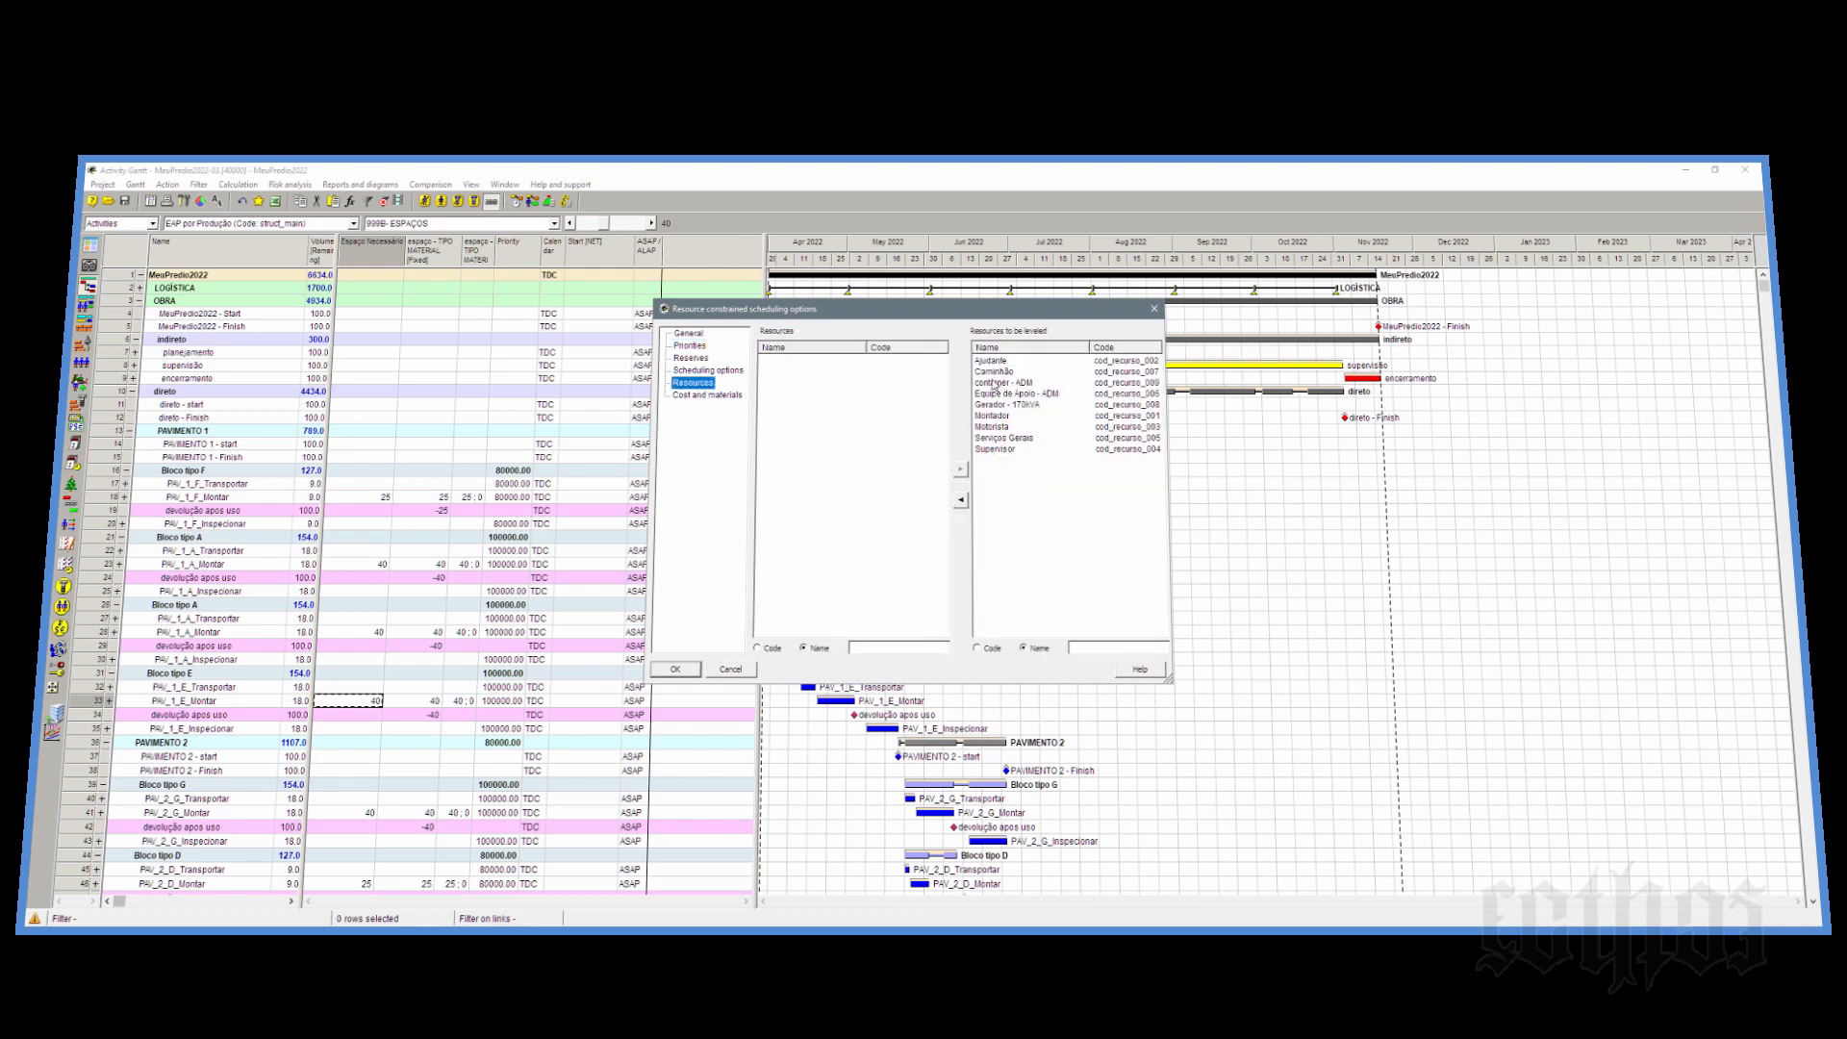
left_click(696, 395)
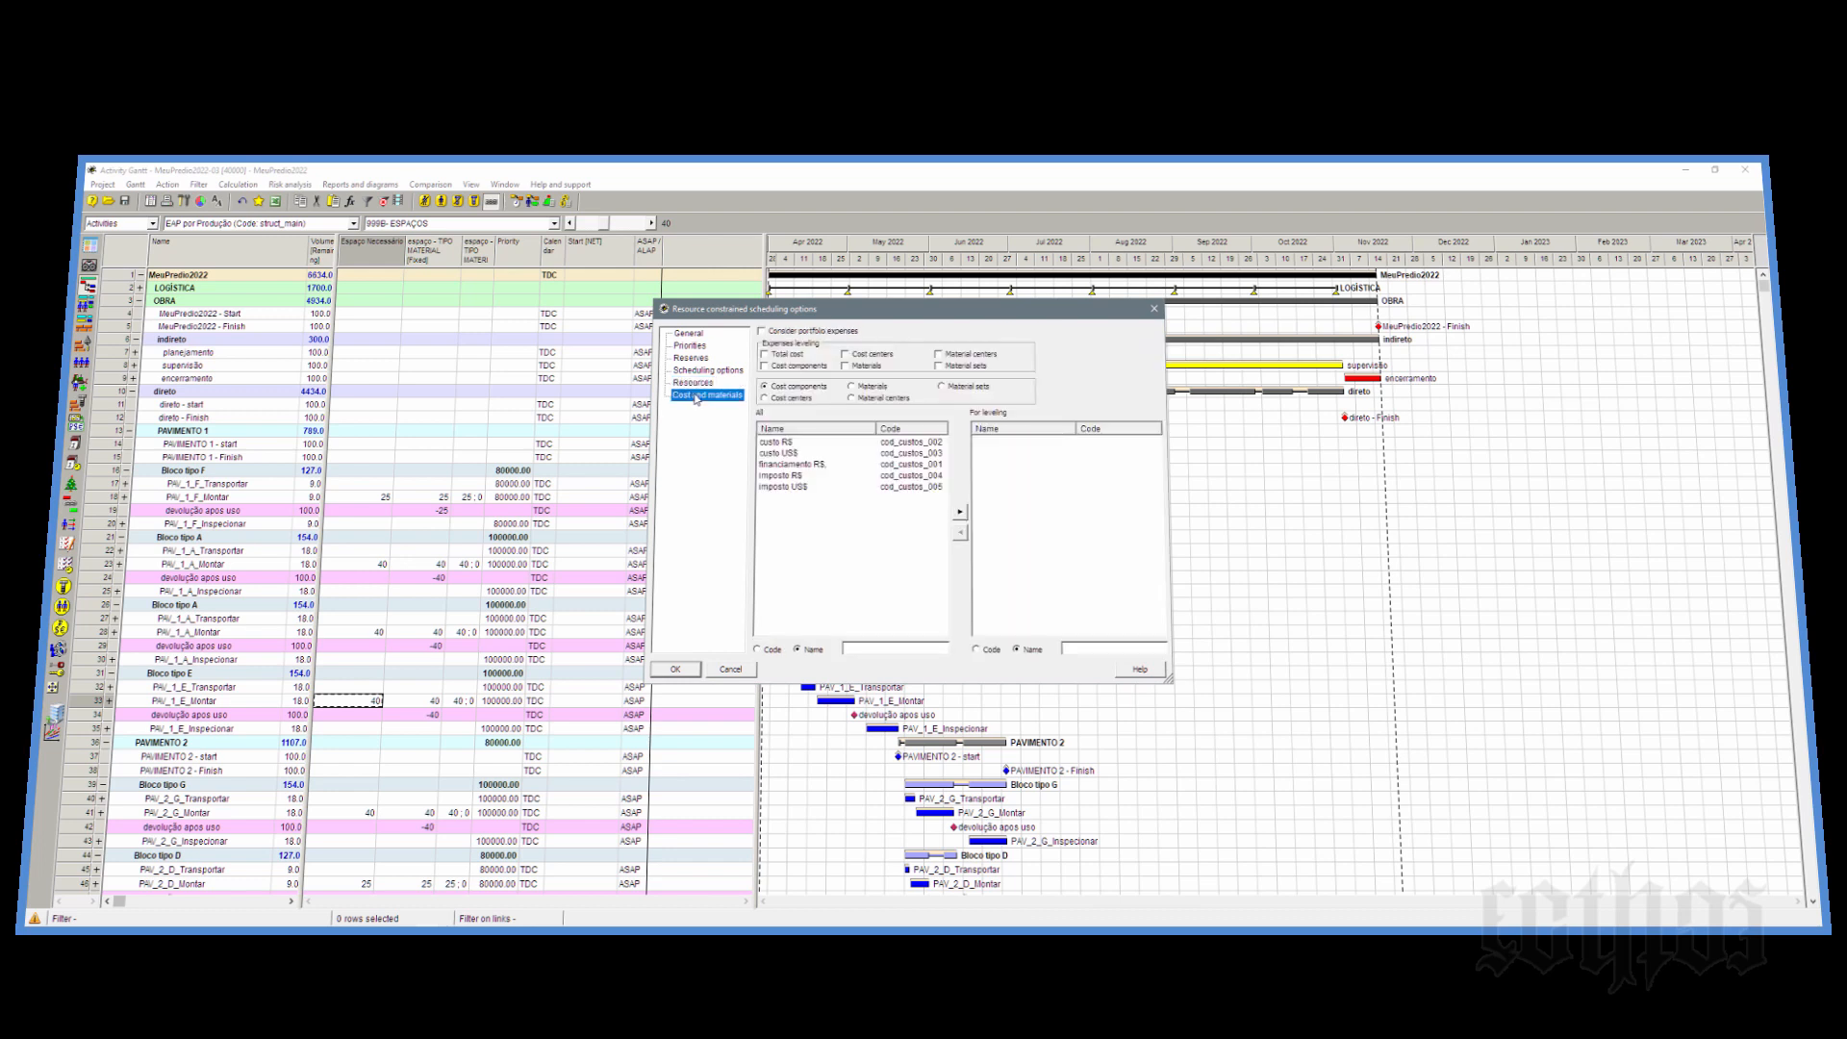
Step: Try enabling expenses leveling by Materials with espaço - TIPO MATERIAL selected for leveling, and close the options without running the leveling
left_click(865, 366)
left_click(856, 388)
left_click(1010, 447)
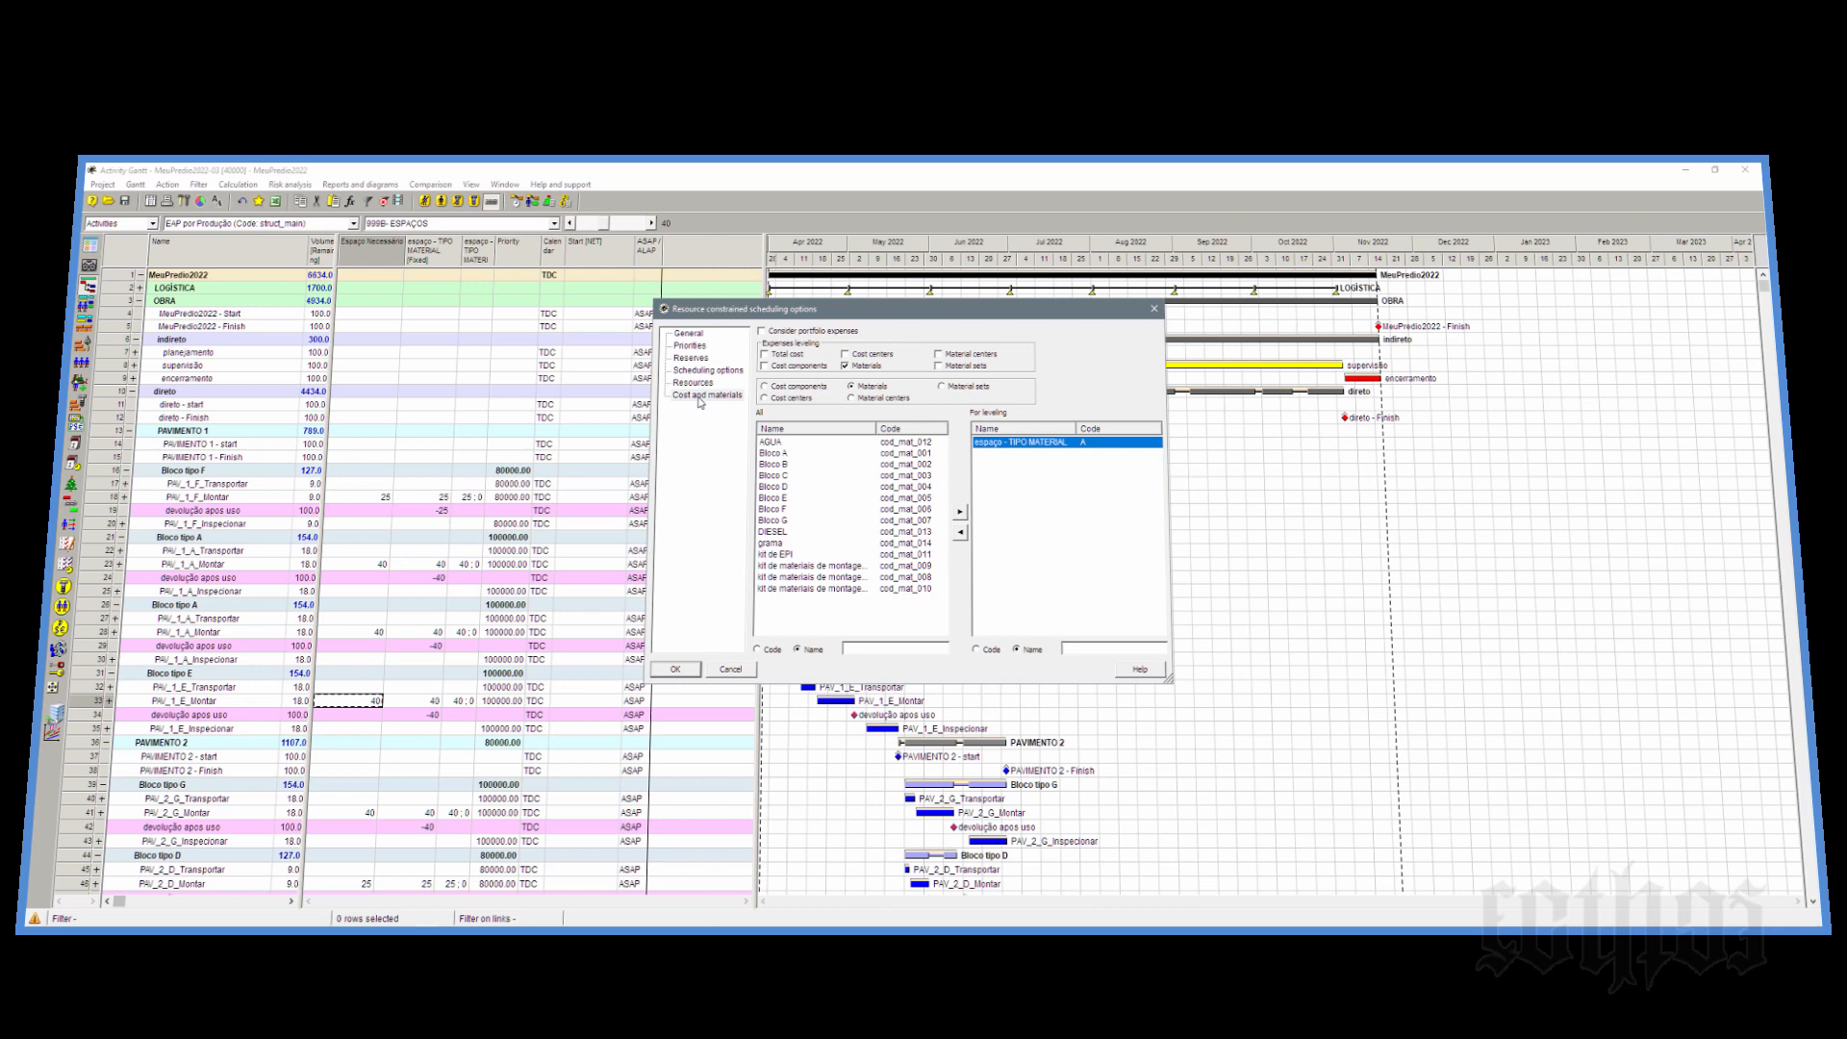
left_click(1154, 310)
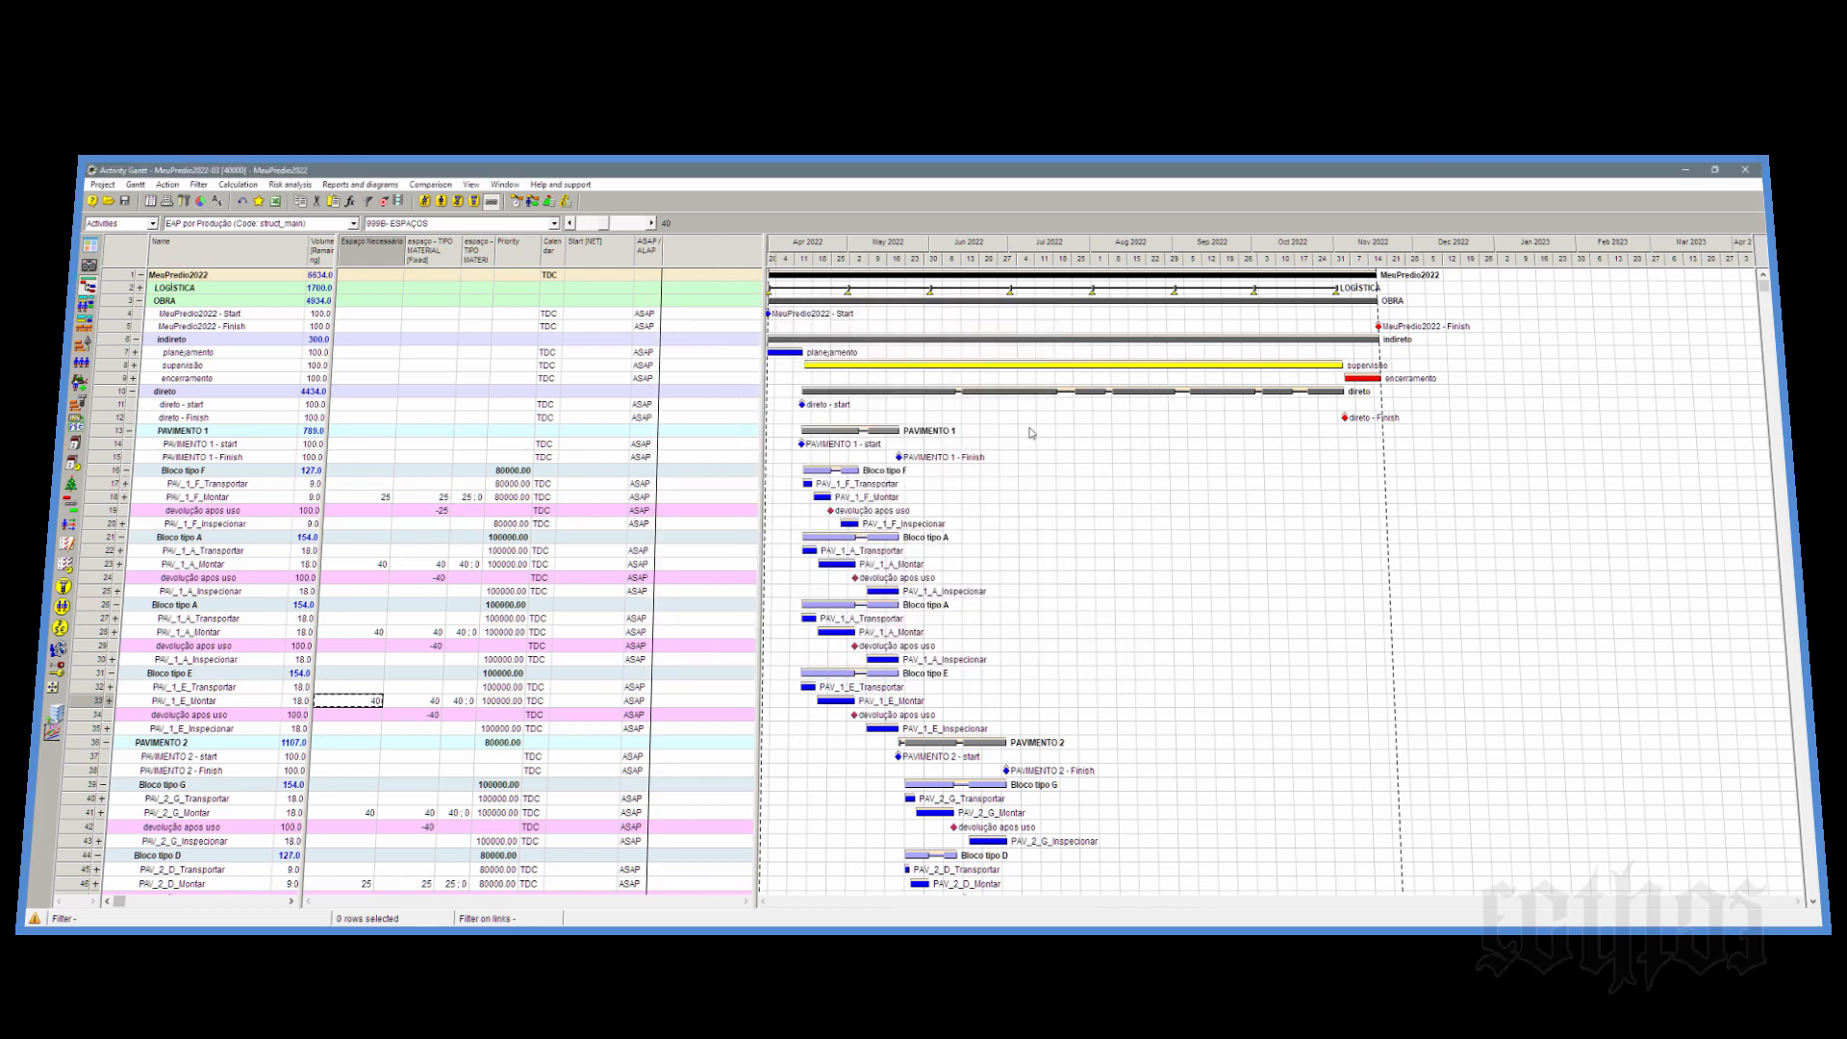
Step: Switch the Gantt view to 999C - ESPAÇO and collapse the LOGÍSTICA group
left_click(456, 229)
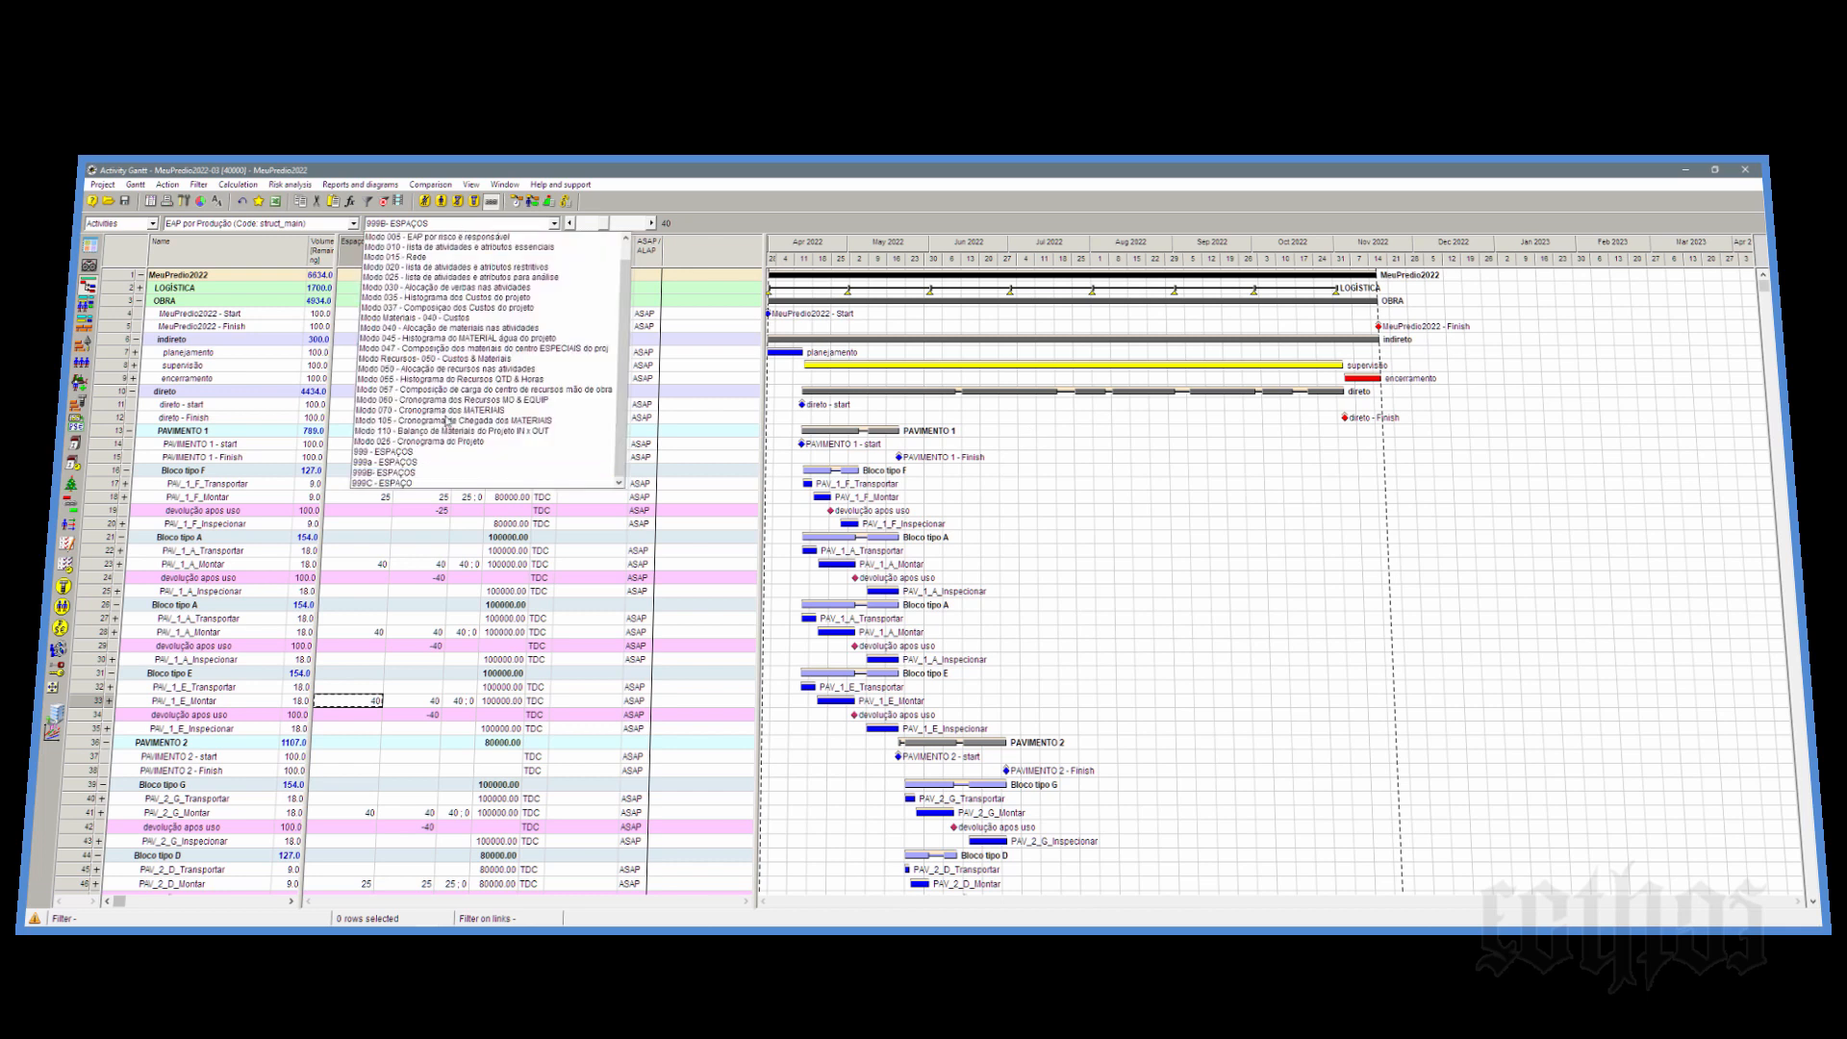
left_click(612, 442)
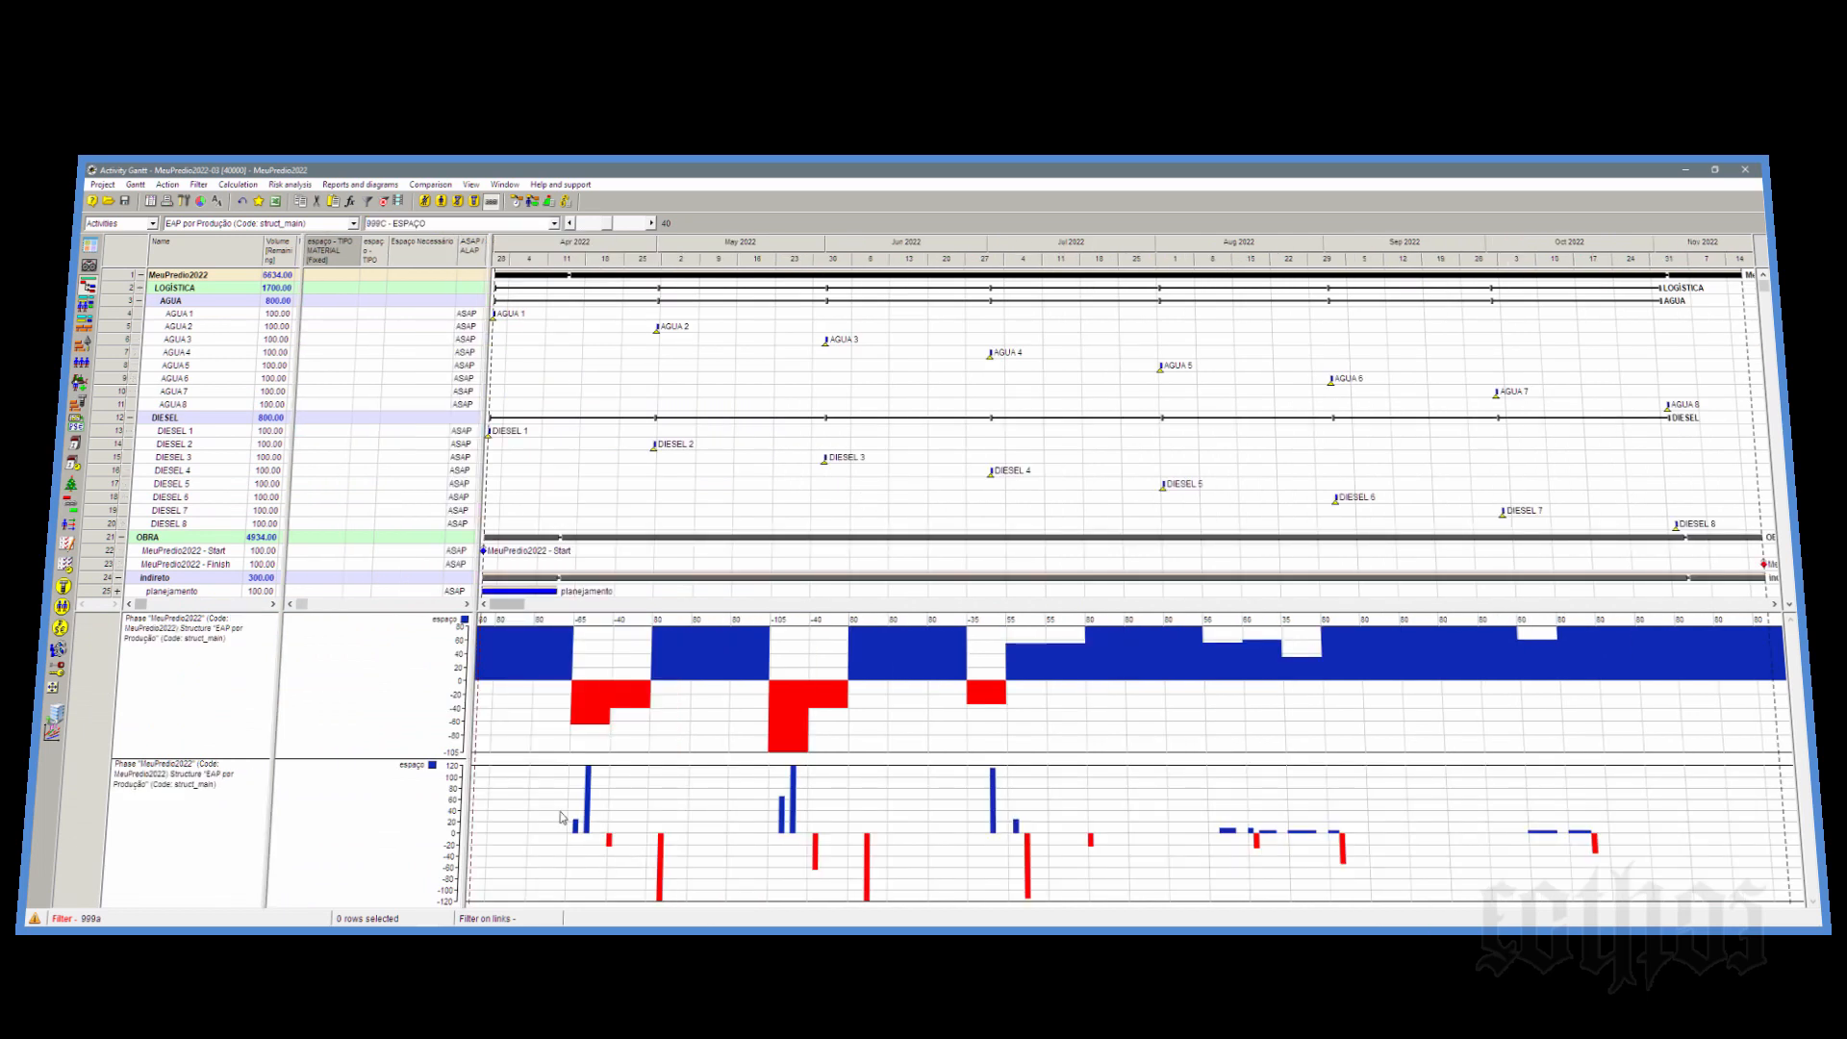
right_click(821, 242)
left_click(846, 266)
scroll(211, 331, "down", 3)
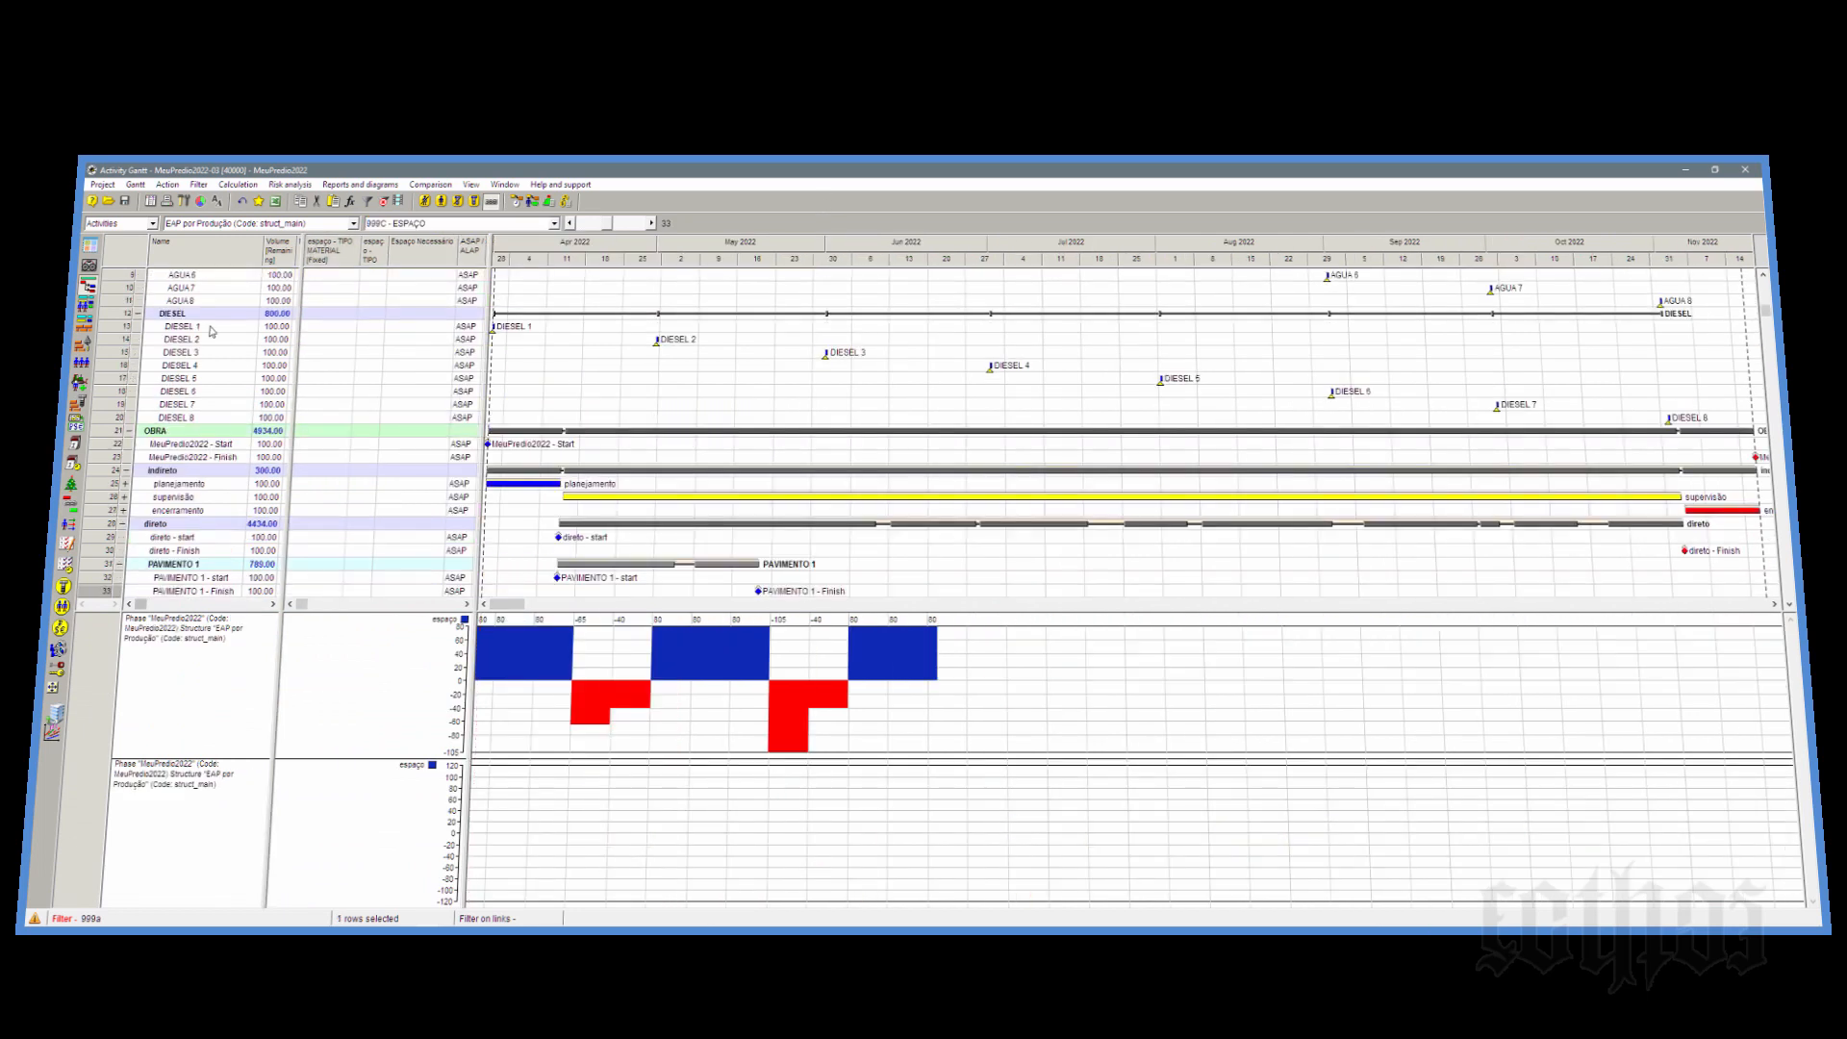
scroll(159, 323, "up", 3)
left_click(141, 288)
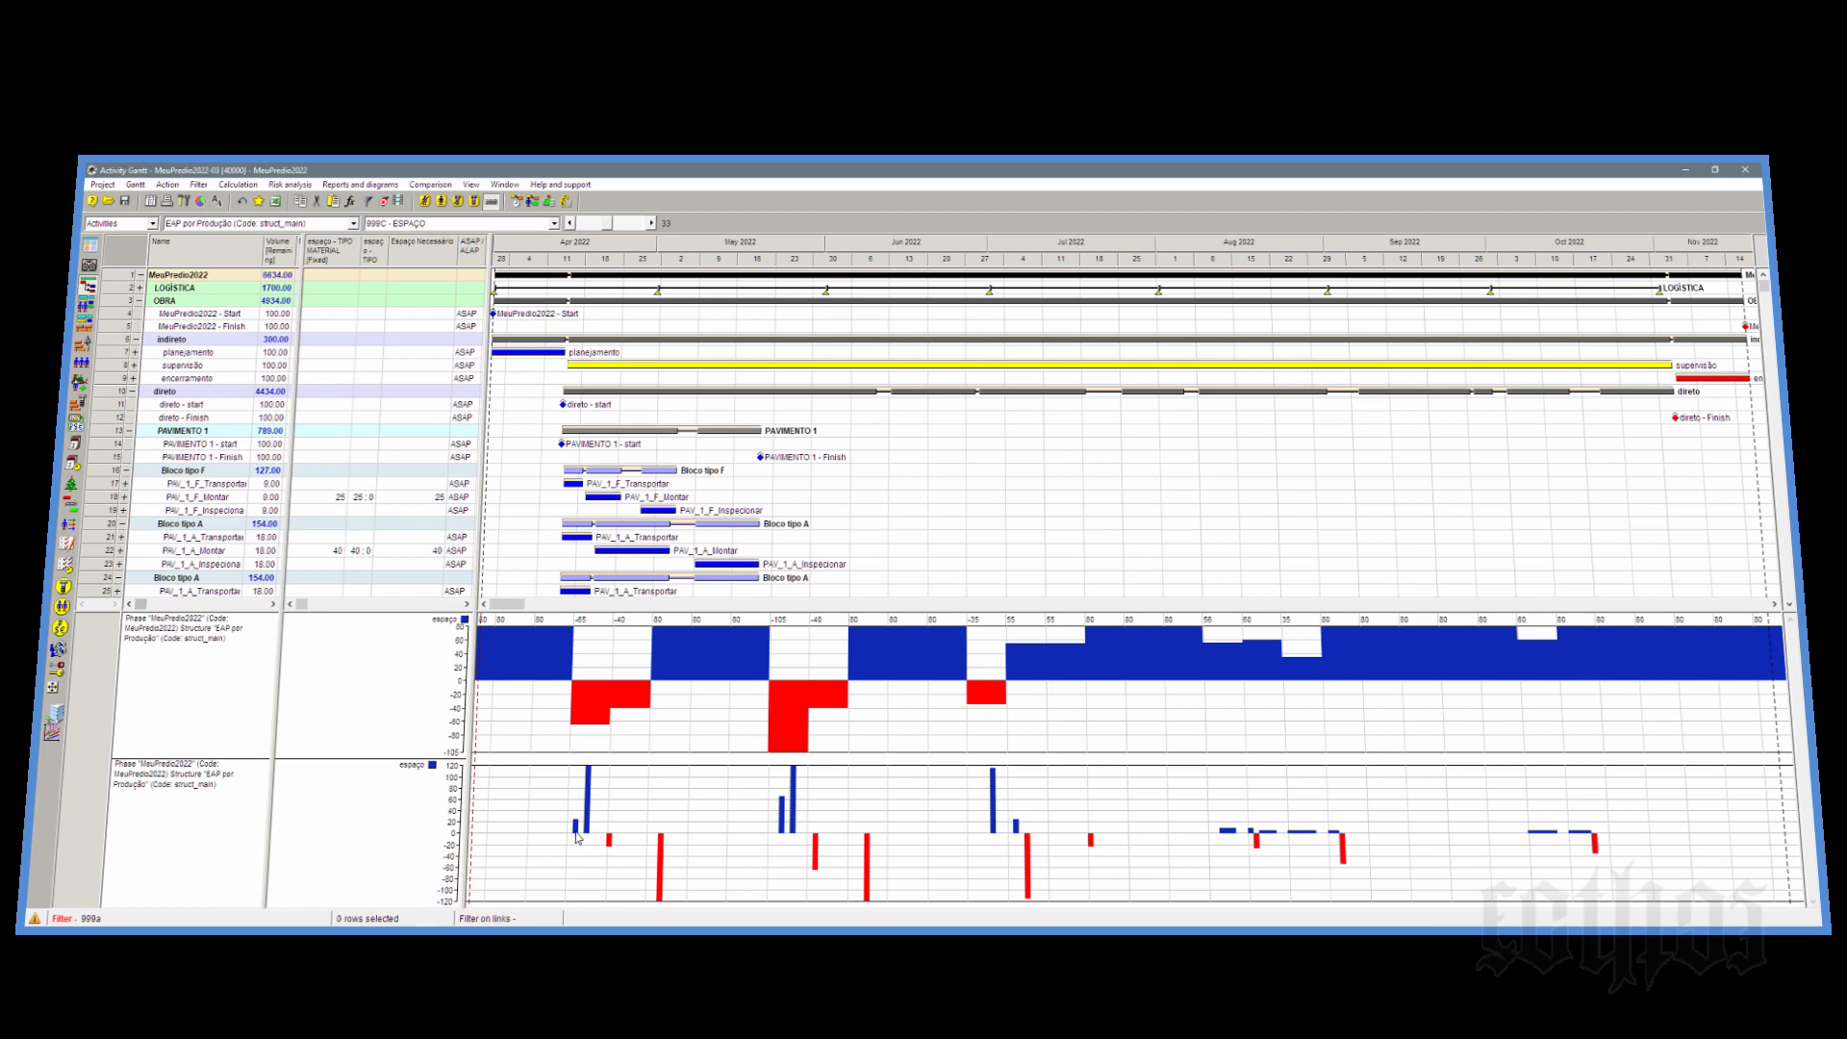
Step: Compare the PAVIMENTO 1 Montar activities with the space diagrams and review the upper diagram's espaço - TIPO MATERIAL parameter and Cumulative option
mouse_move(603, 503)
mouse_move(613, 546)
right_click(699, 699)
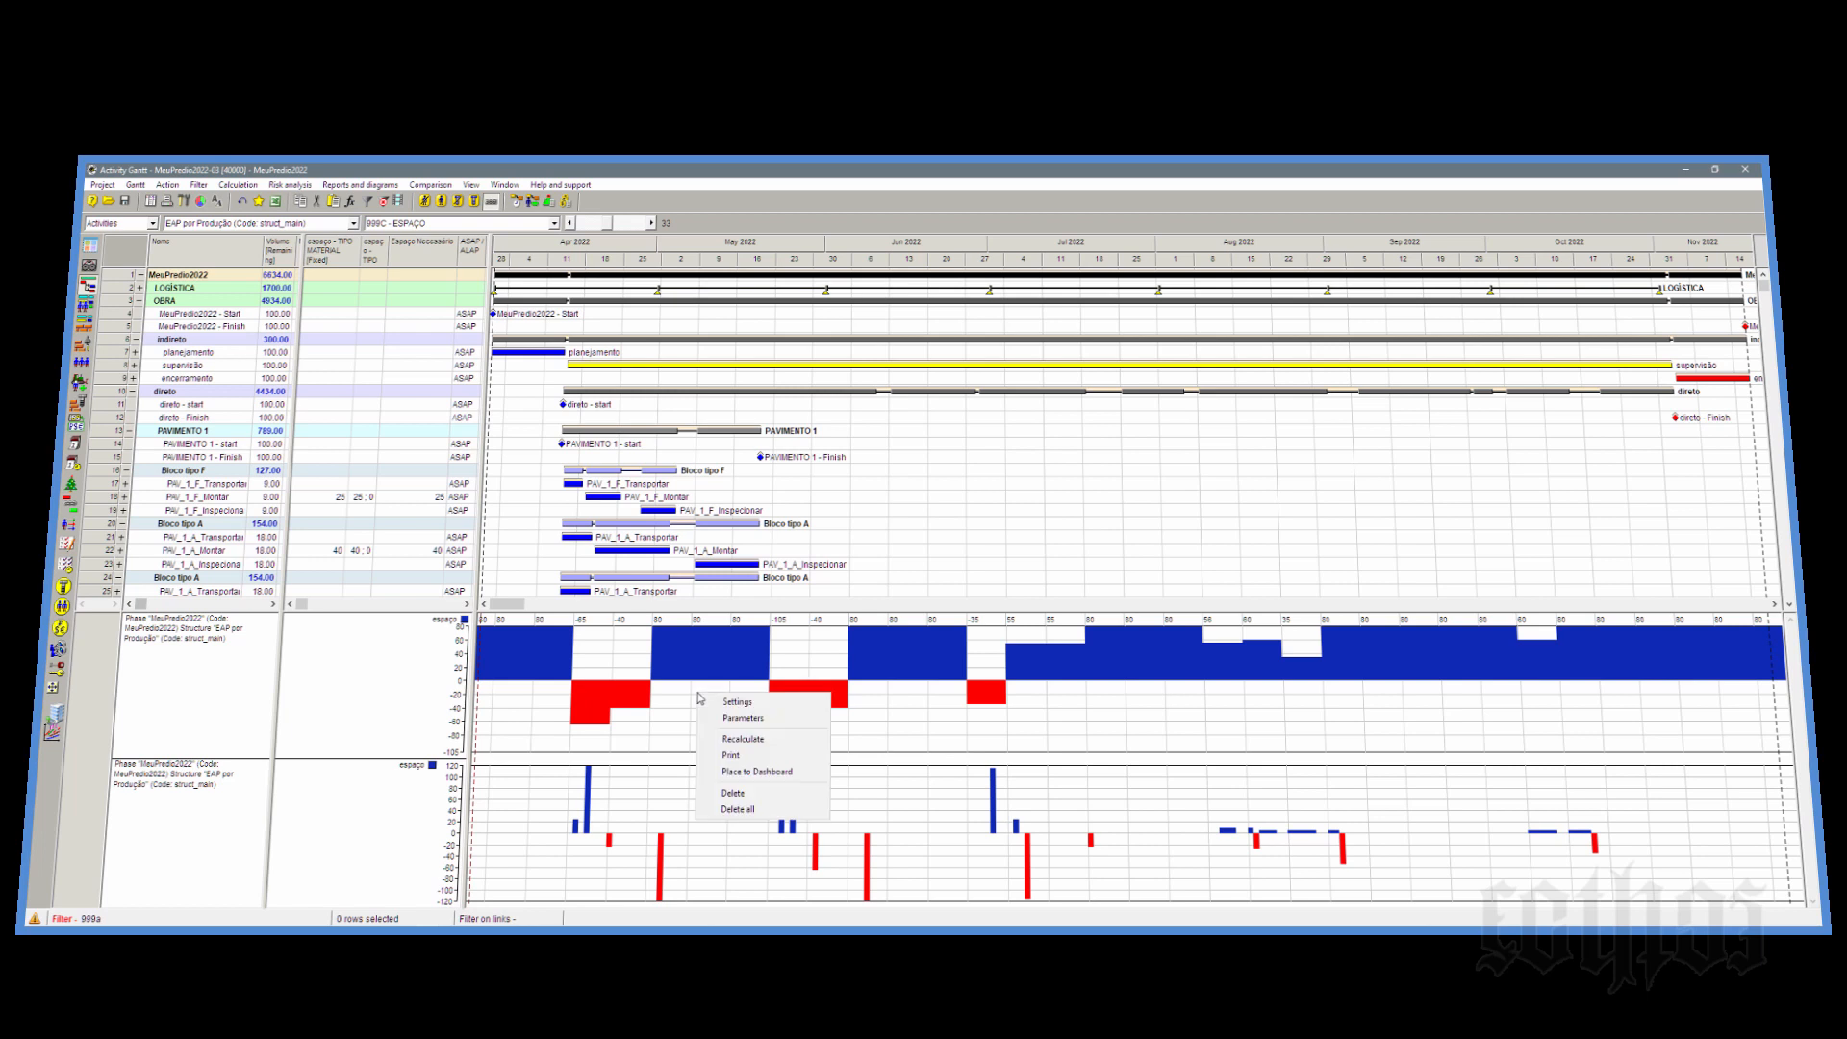
left_click(719, 716)
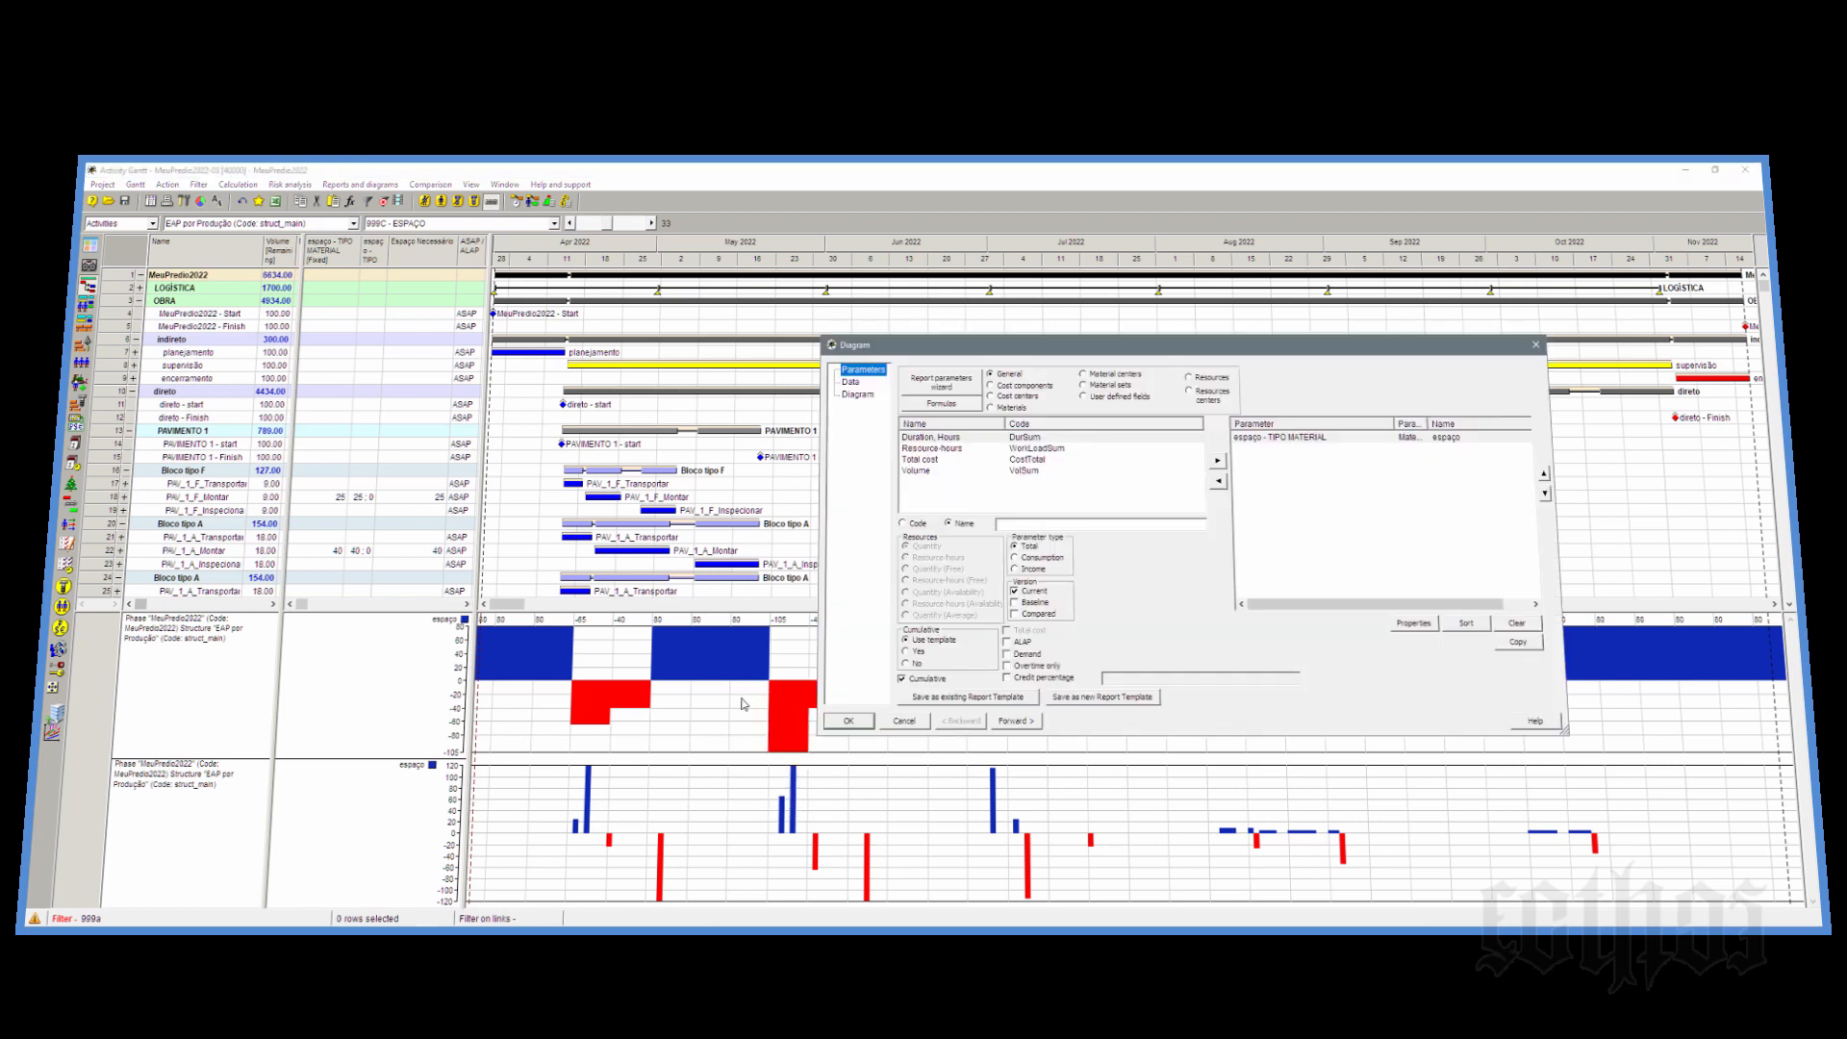
left_click_drag(1275, 353, 1048, 353)
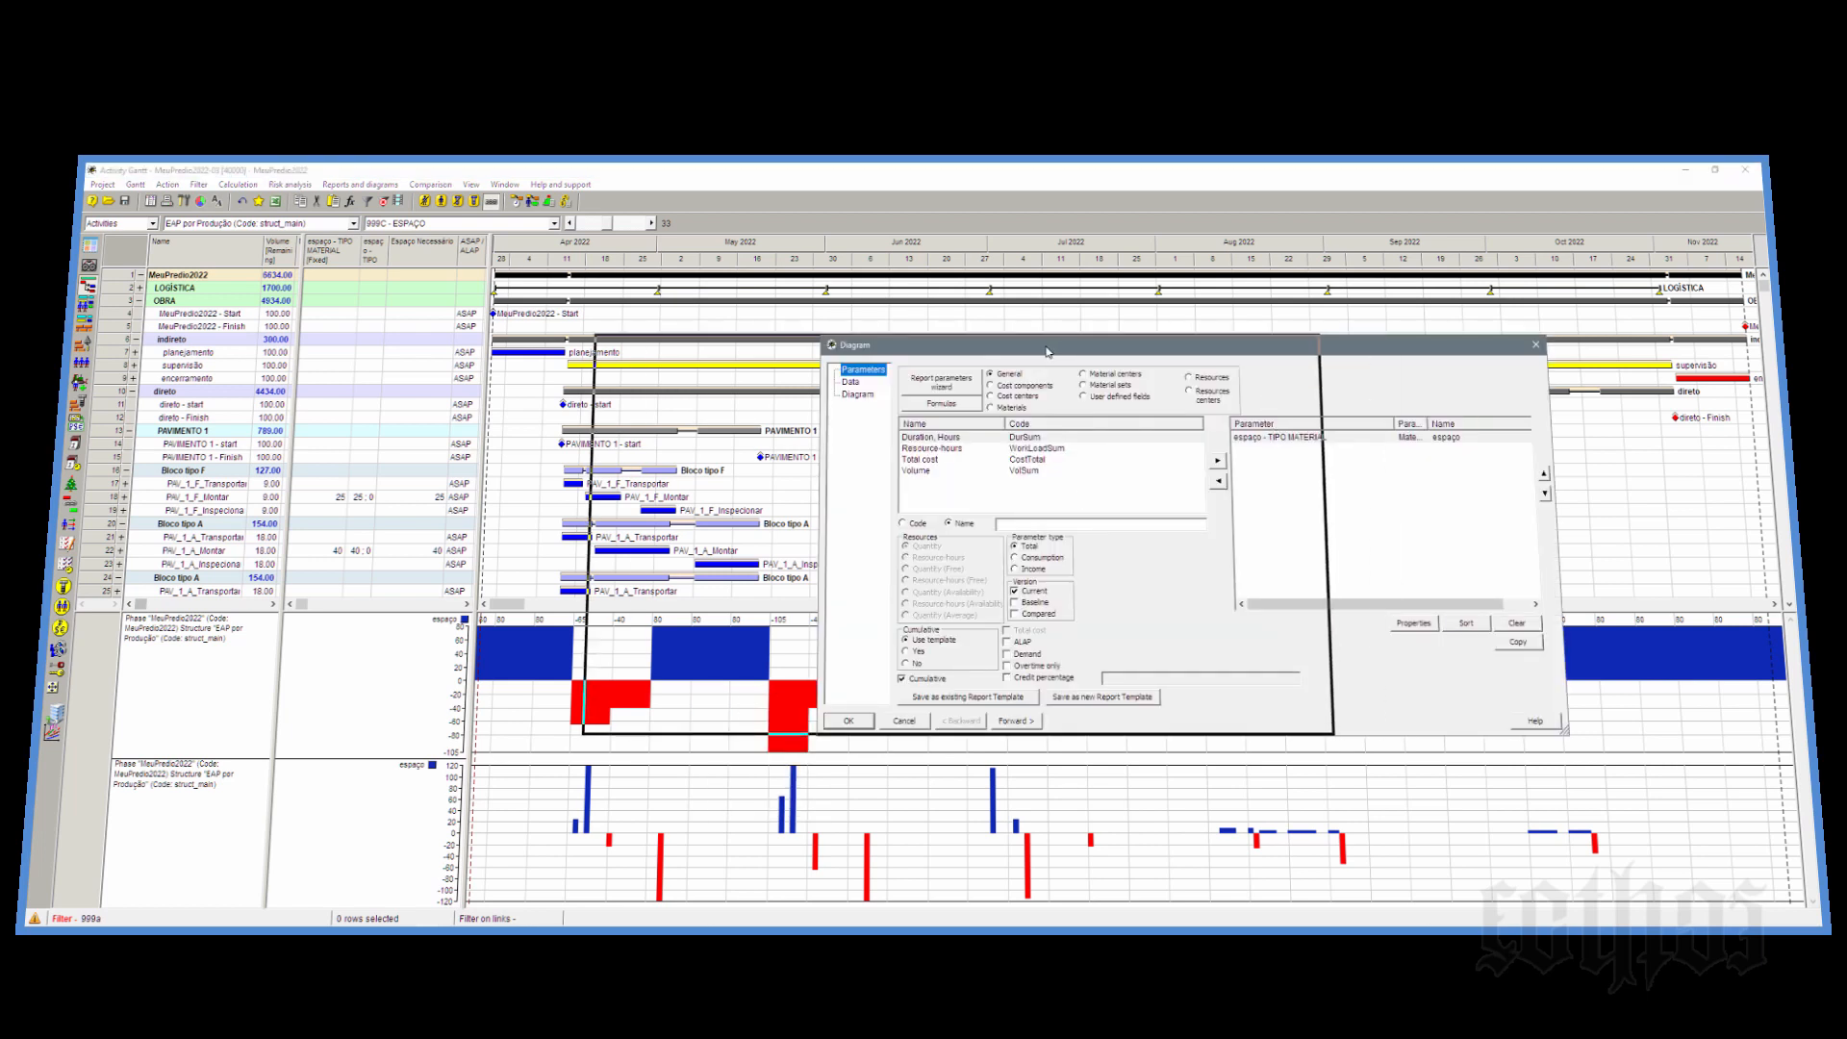
left_click(1029, 437)
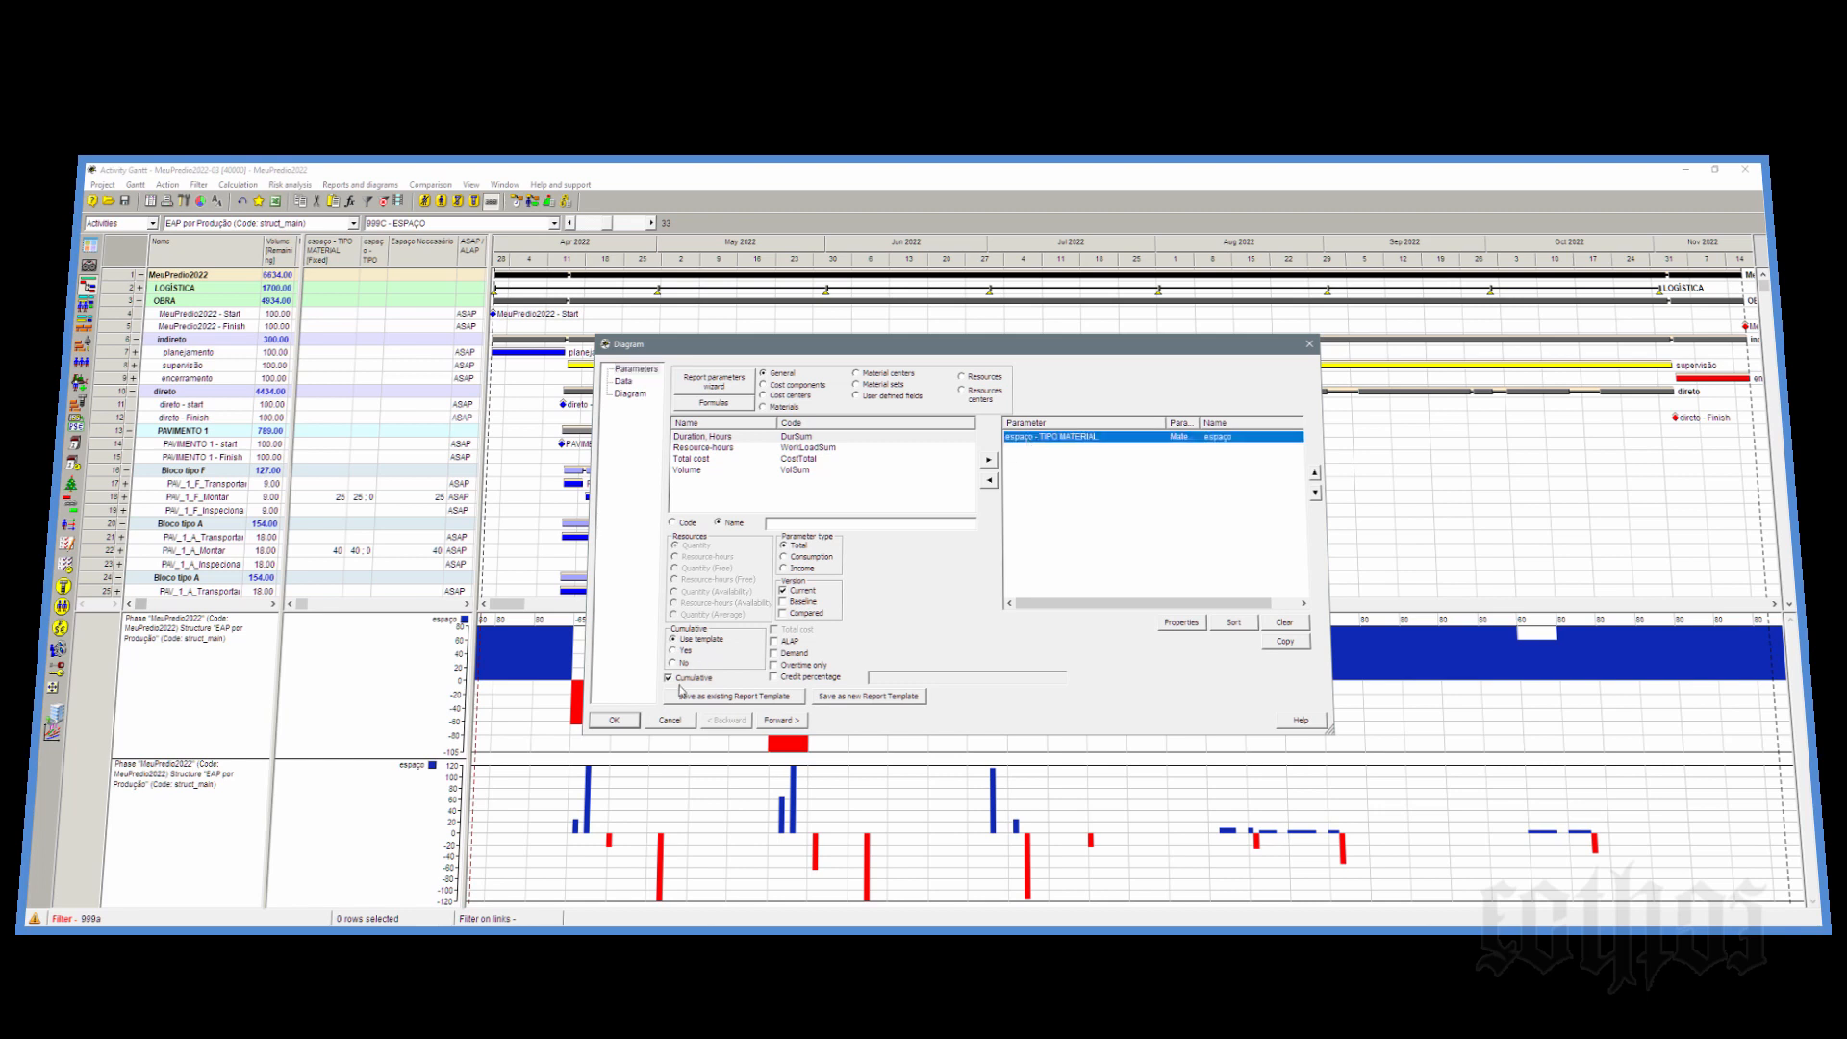
left_click(606, 722)
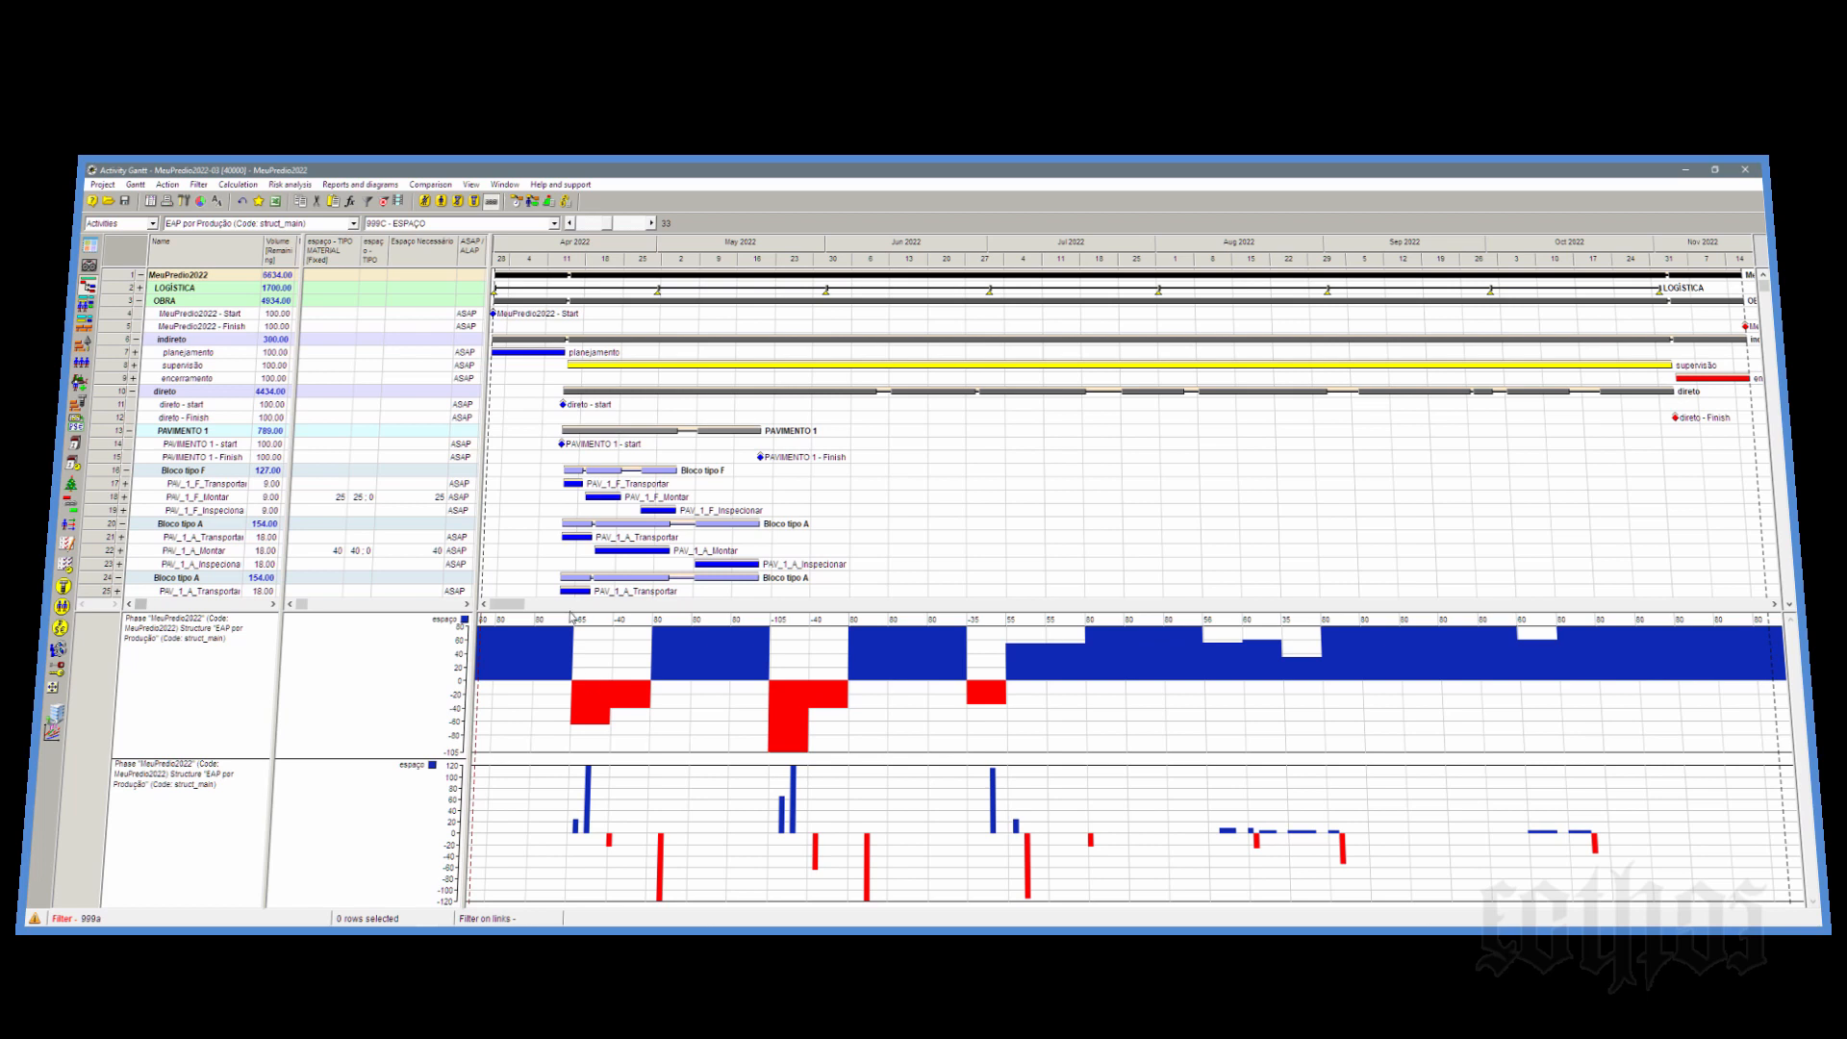
Step: Review the fixed espaço - TIPO MATERIAL quantities assigned to the four Montar activities of PAVIMENTO 1
left_click(341, 498)
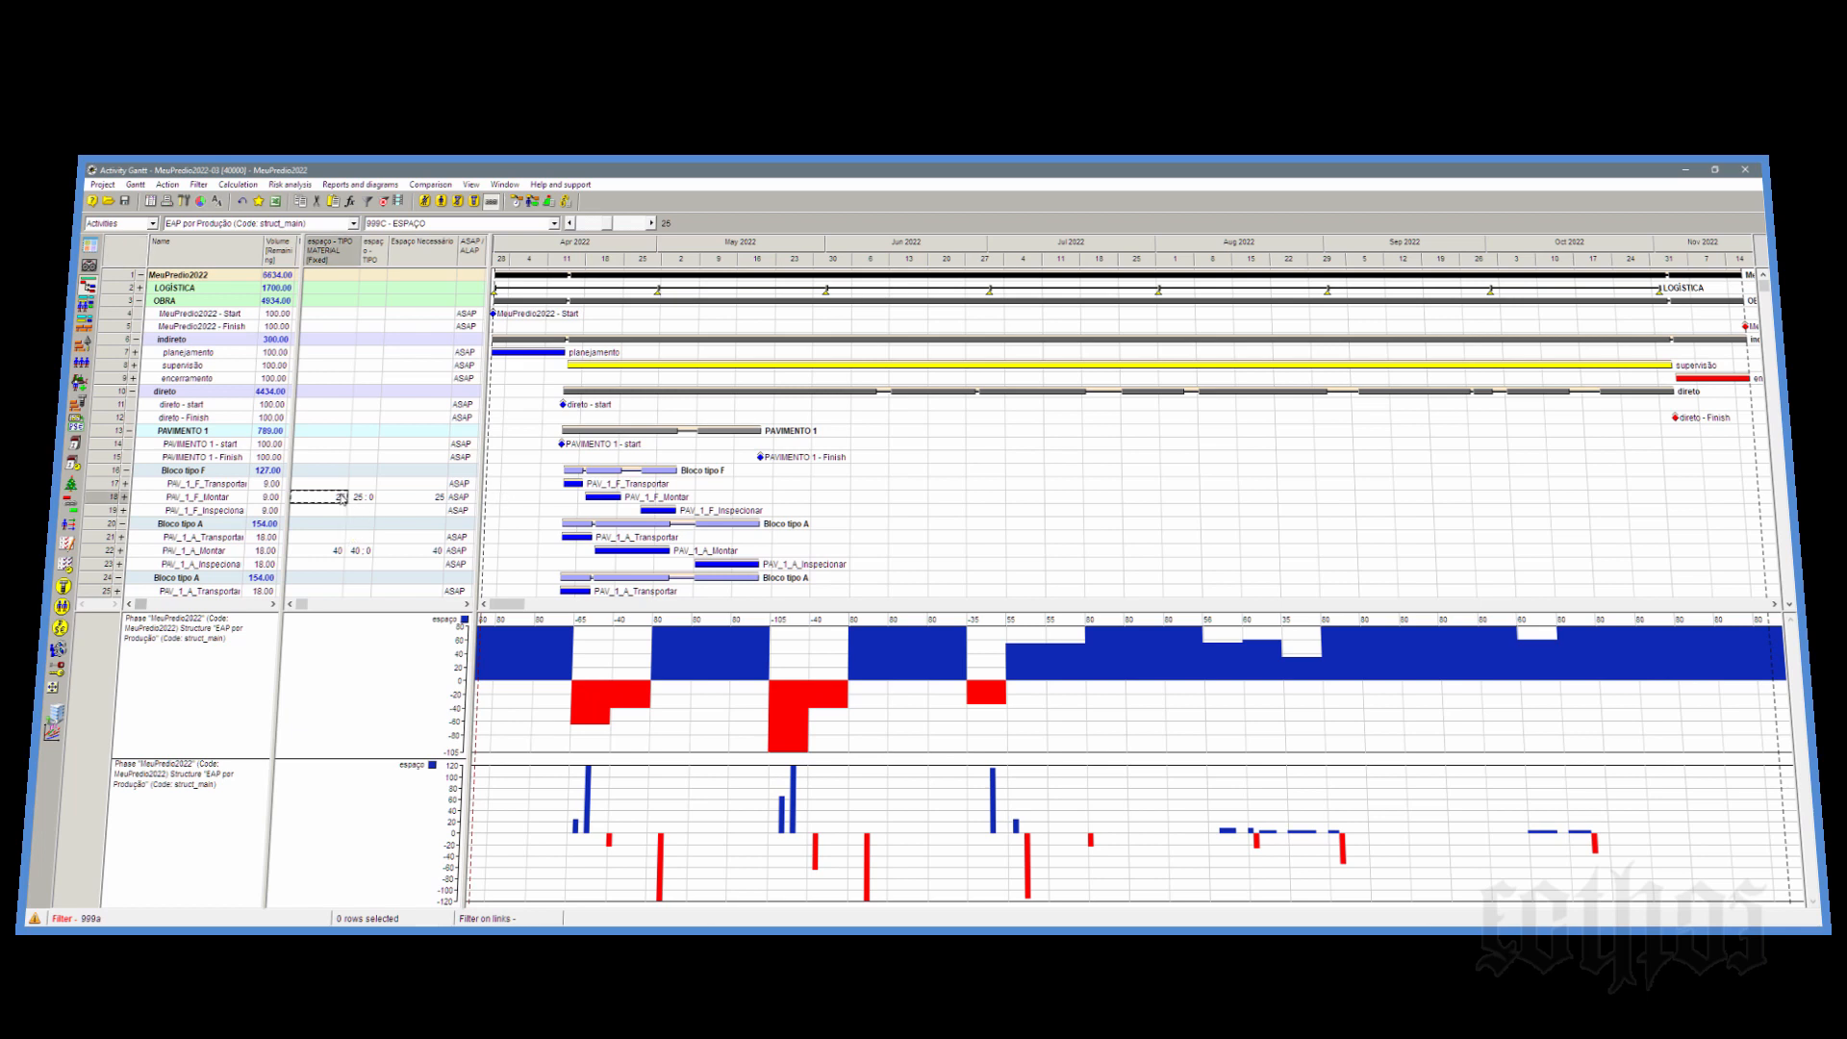
left_click(335, 552)
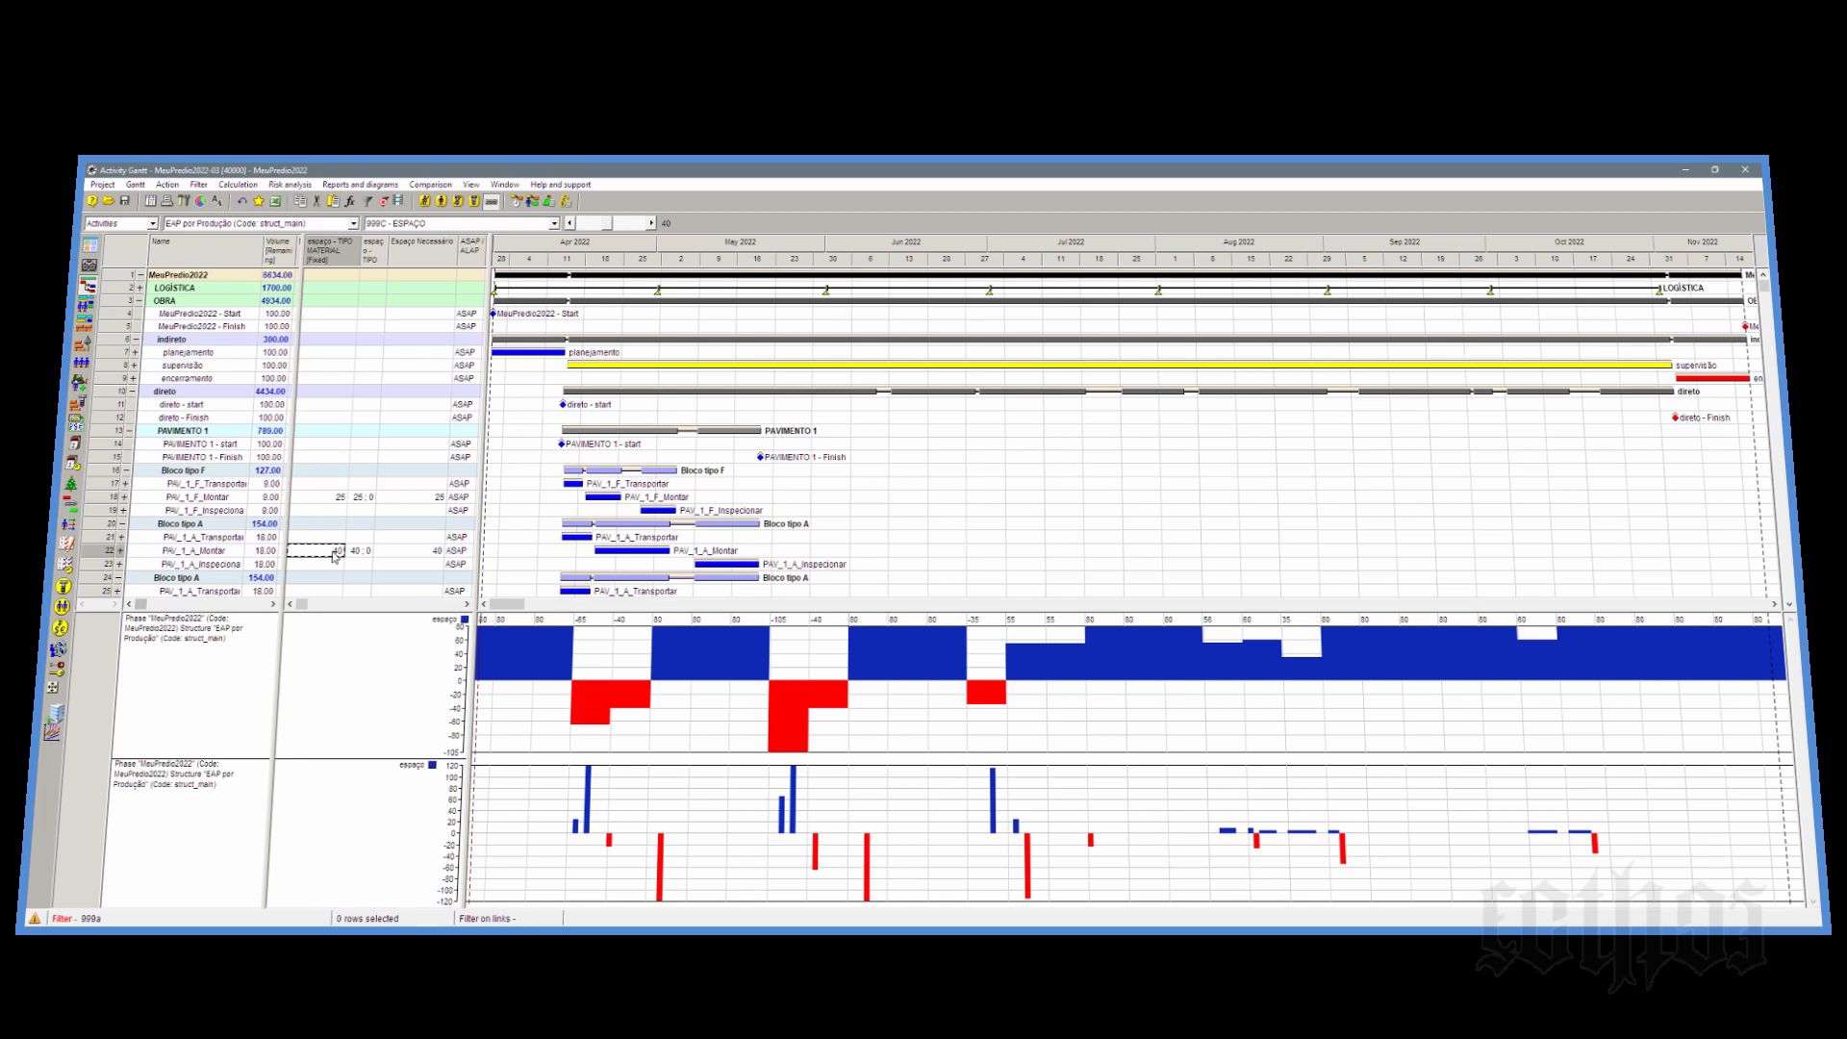
scroll(335, 557, "down", 3)
left_click(330, 498)
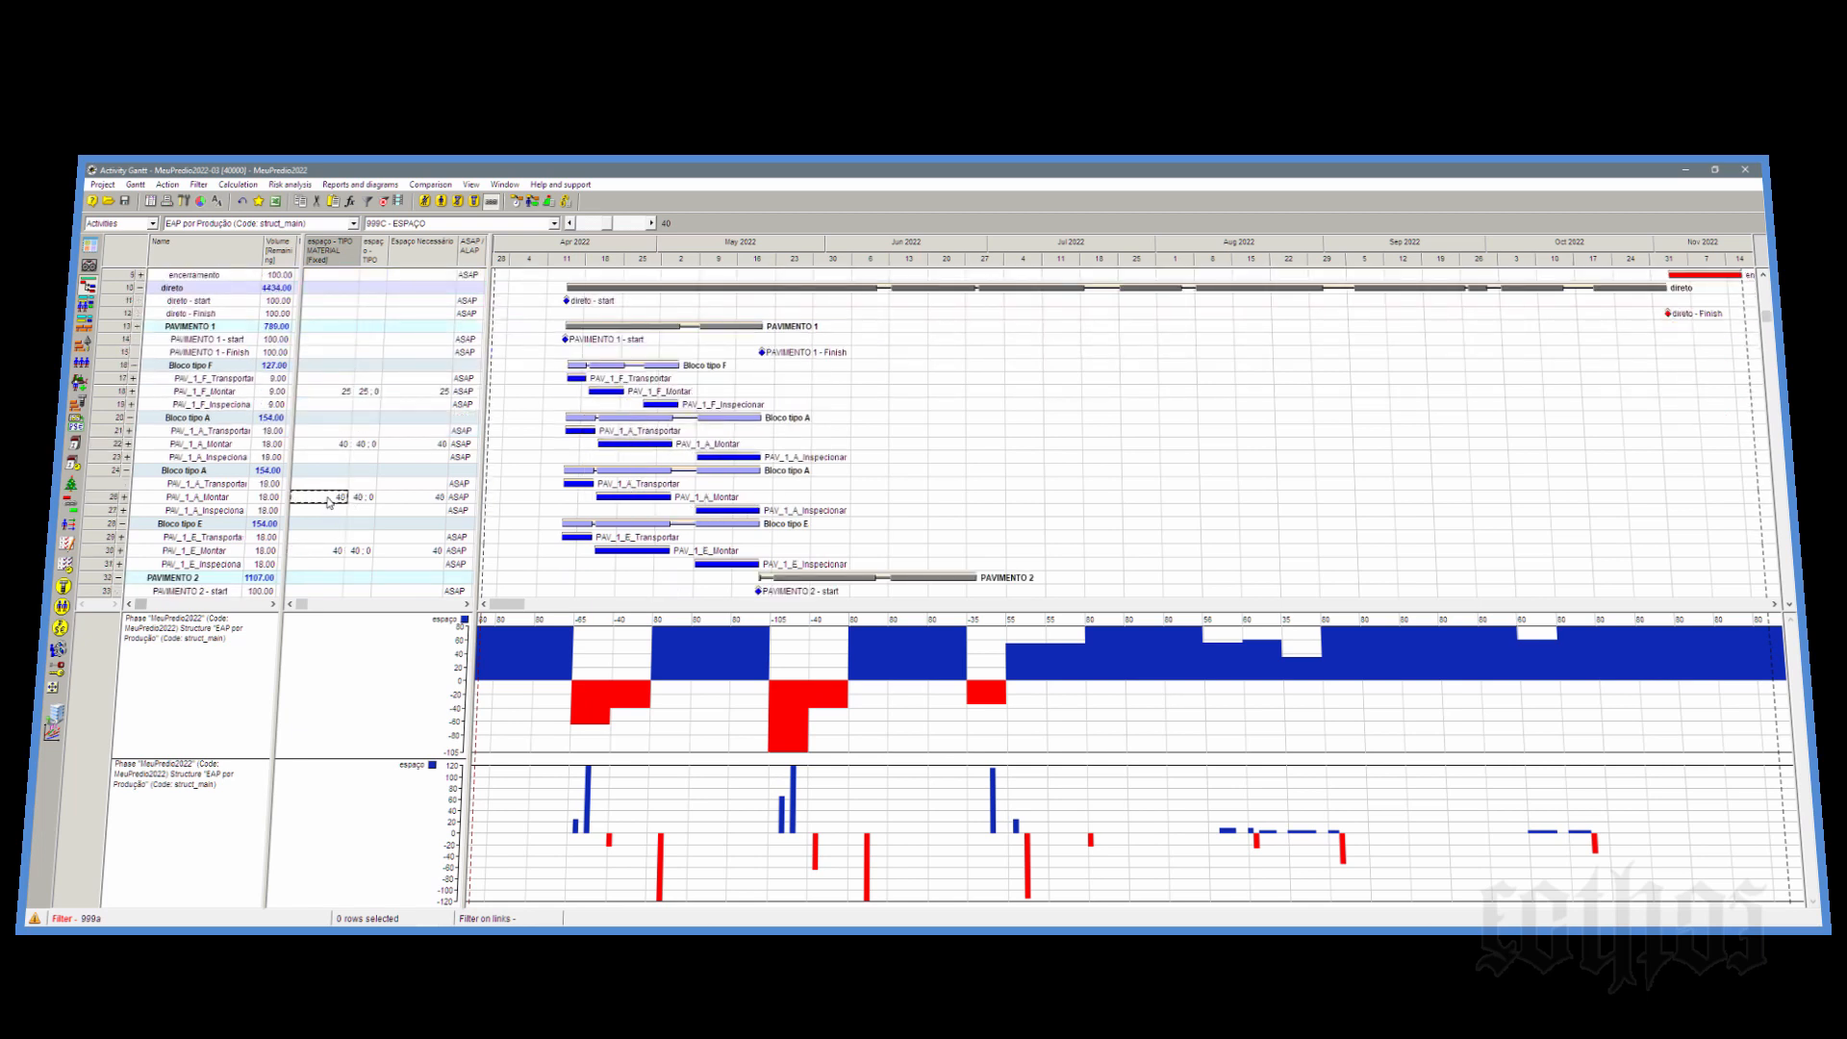
left_click(333, 552)
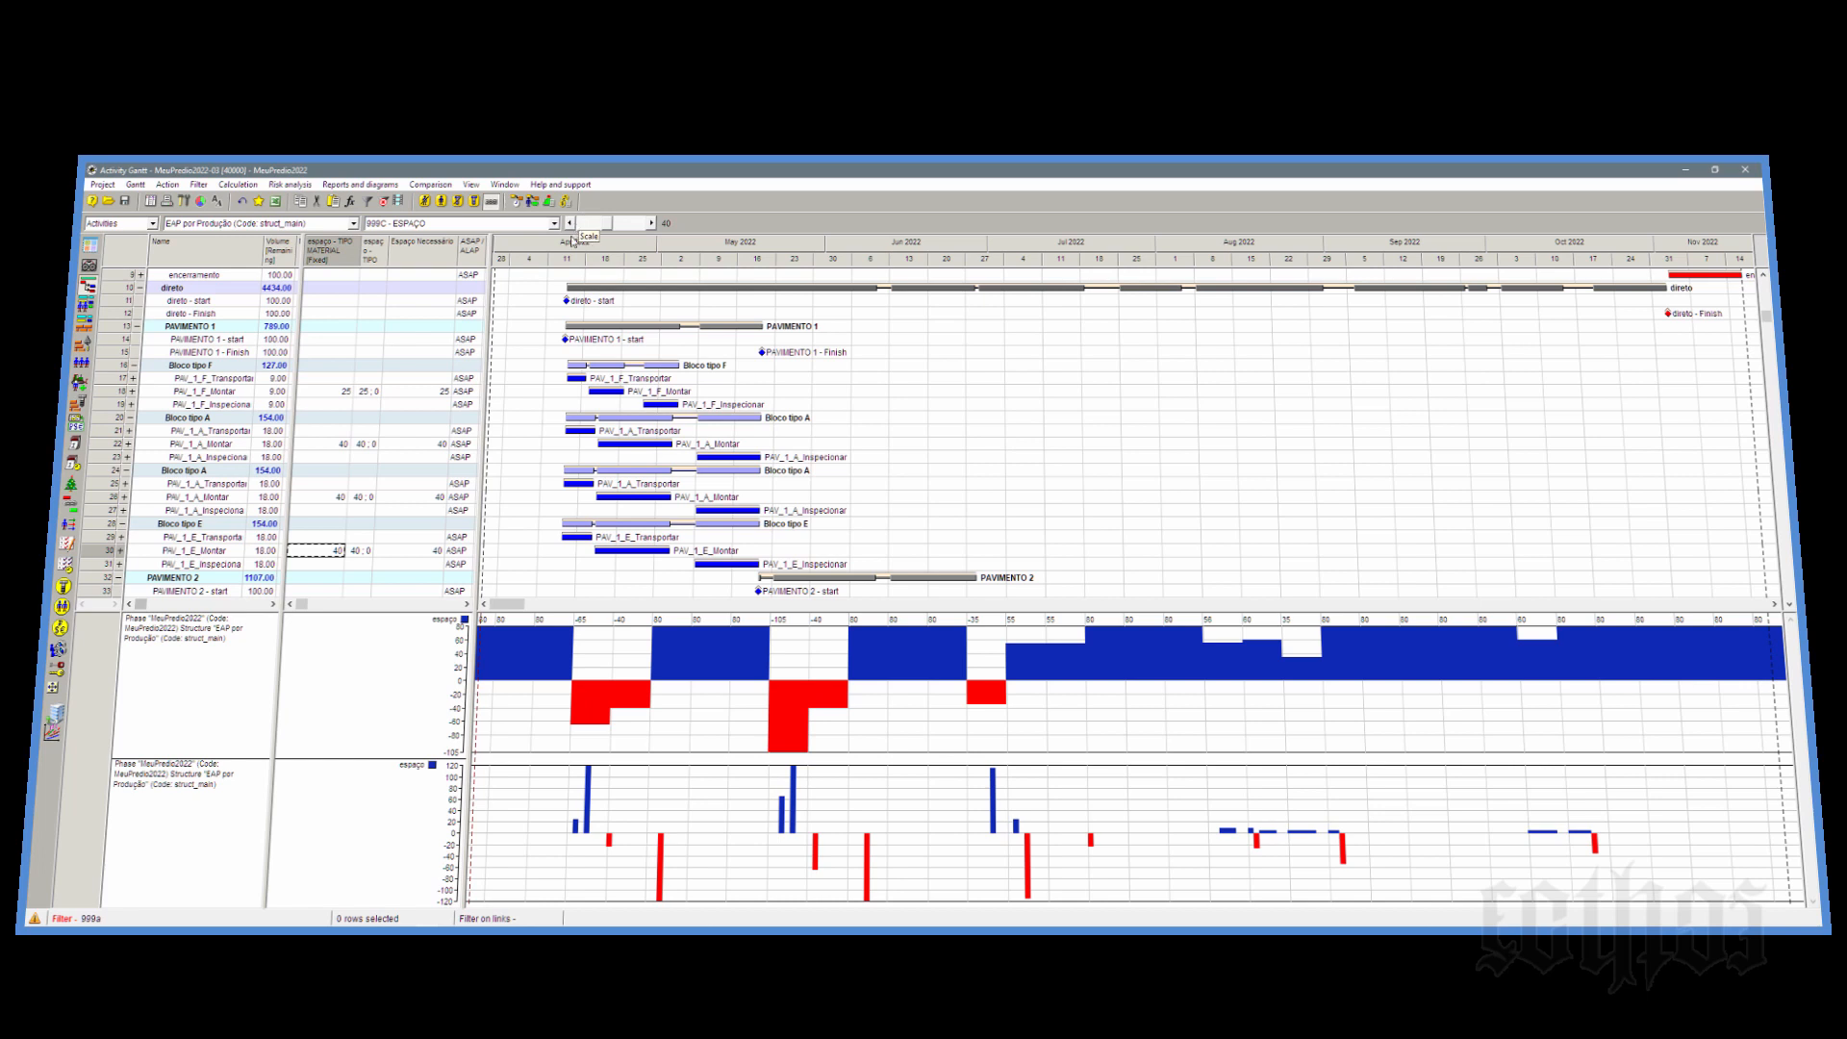
Step: Set the upper space diagram's reporting period to days, leaving the report template unsaved
right_click(608, 681)
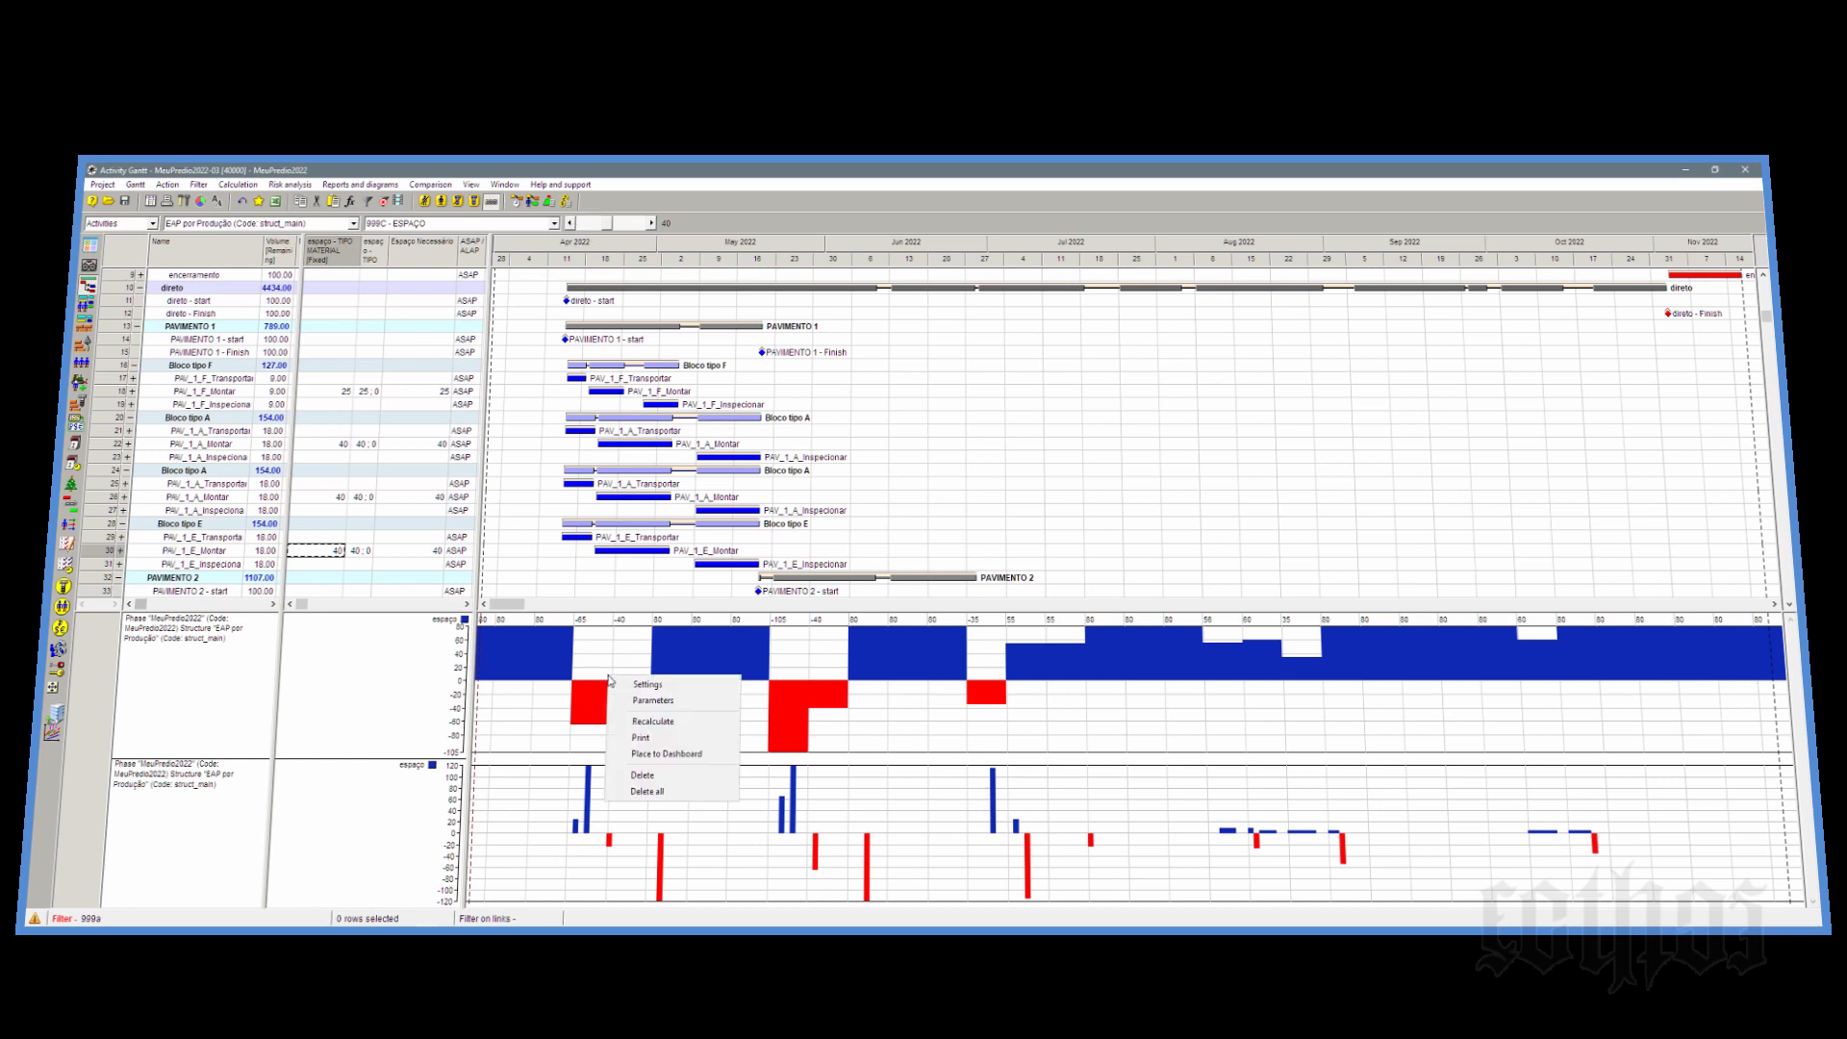
left_click(640, 701)
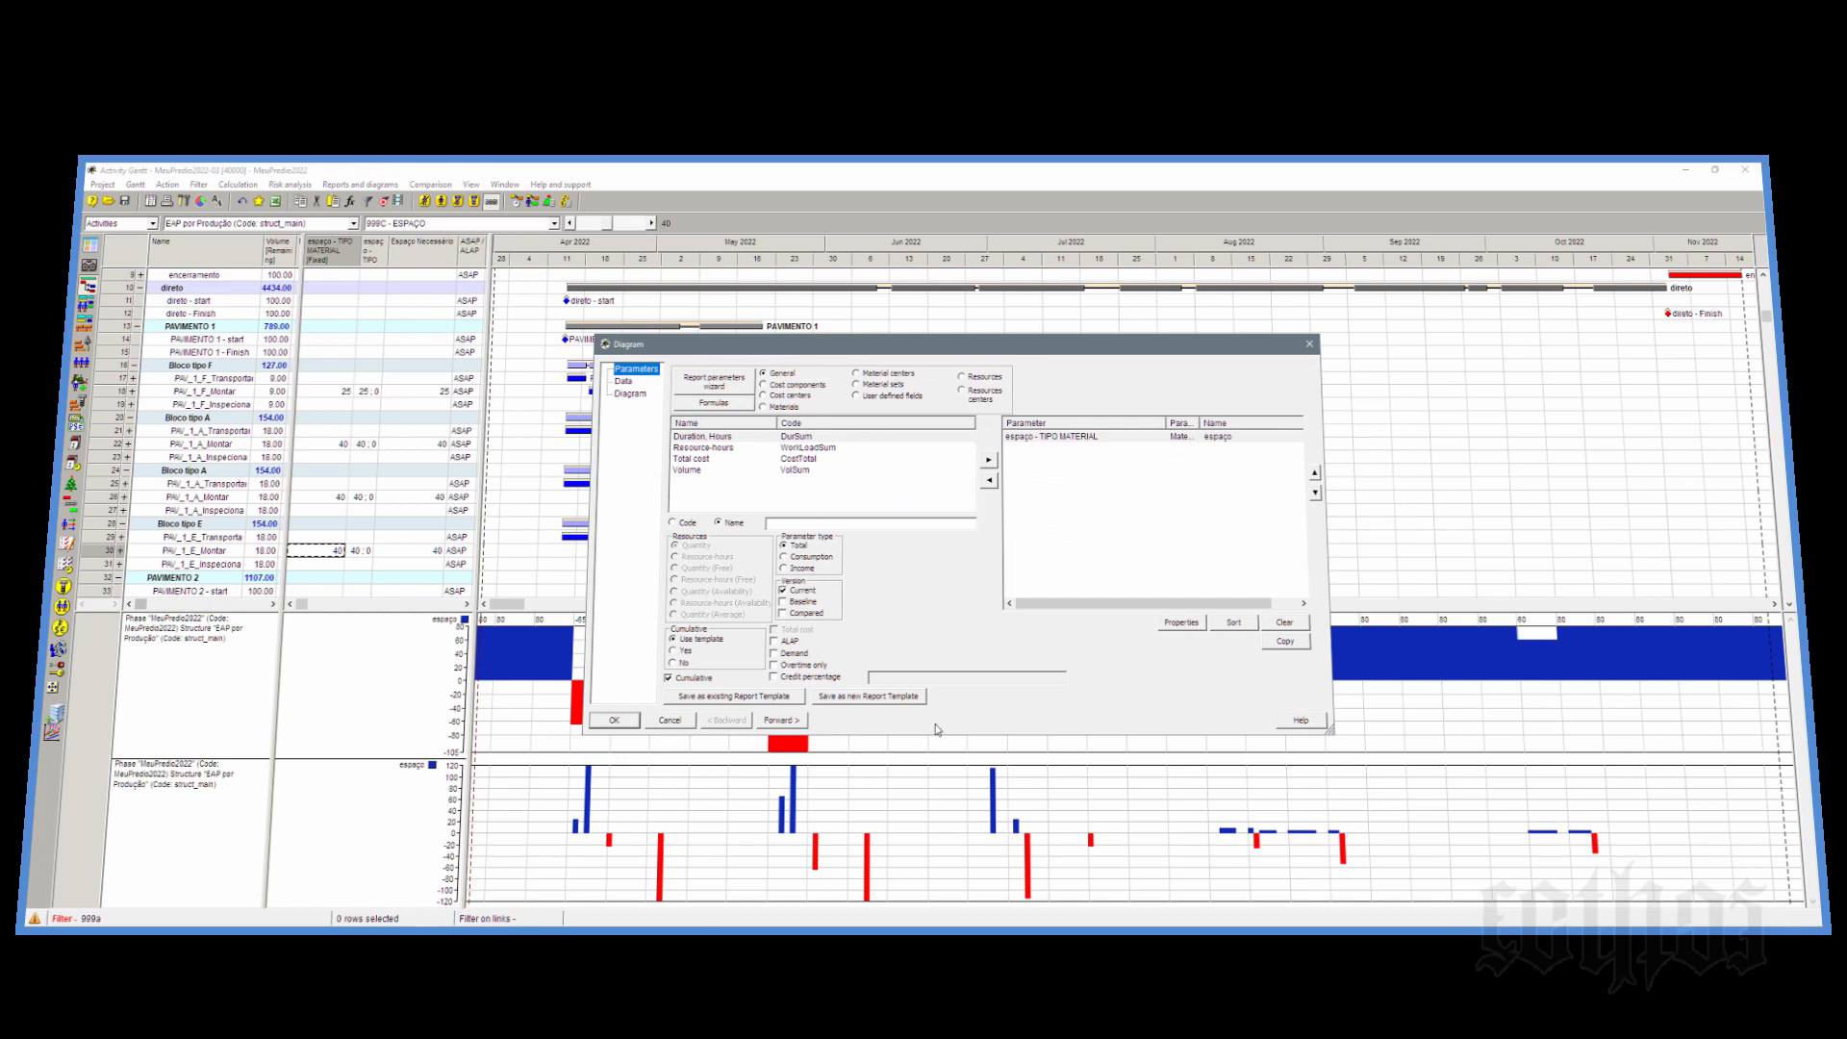
left_click(852, 703)
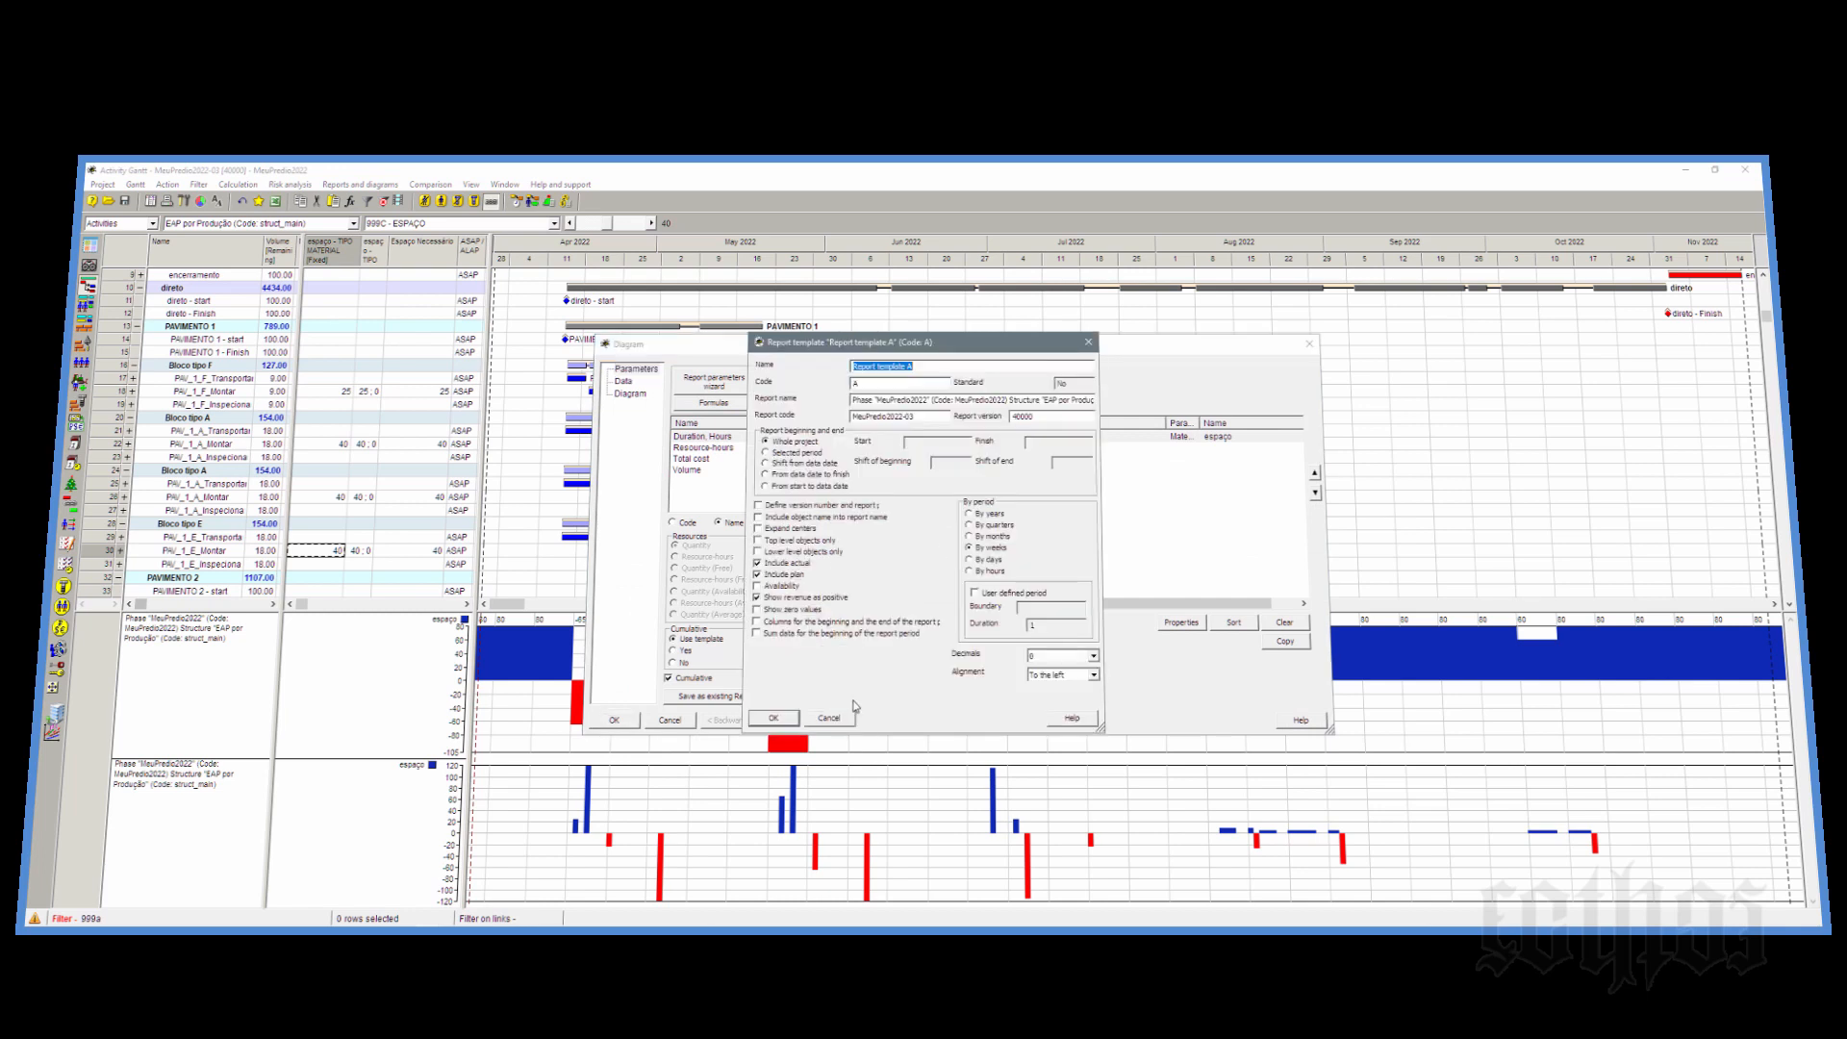
left_click(852, 720)
left_click(782, 720)
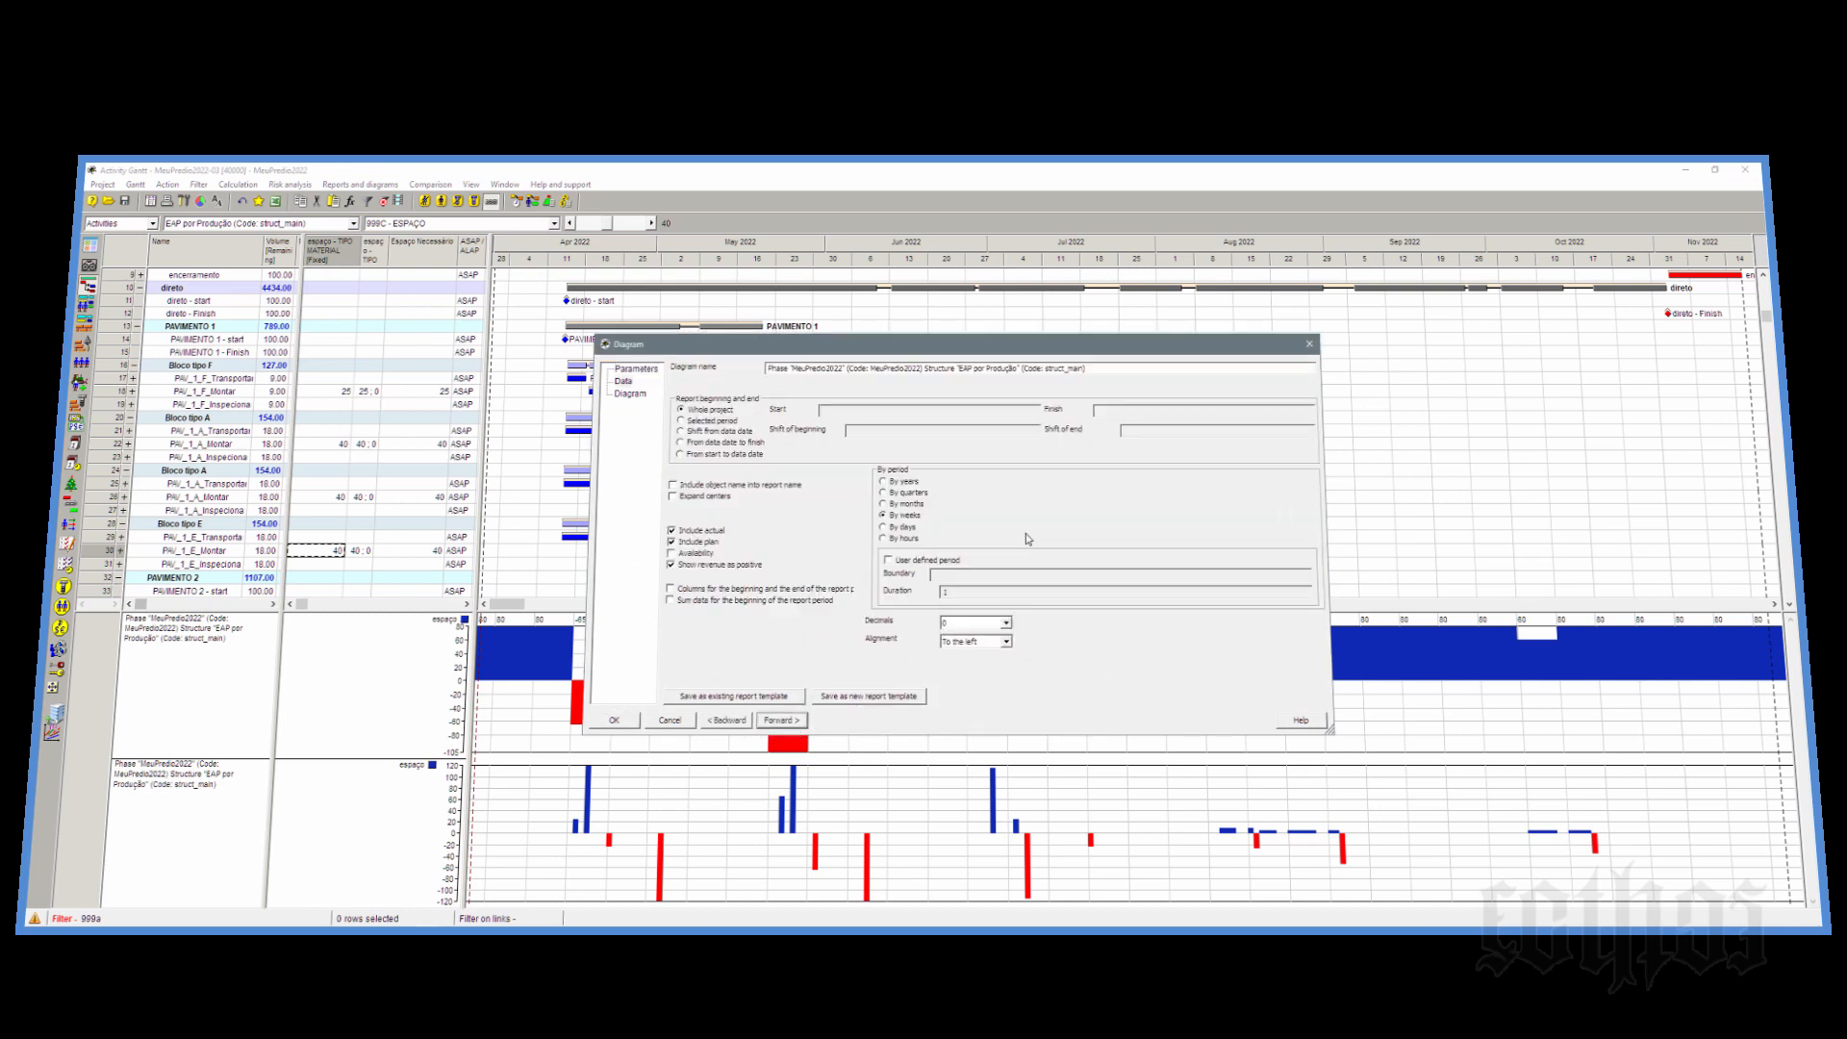
left_click(904, 528)
left_click(613, 721)
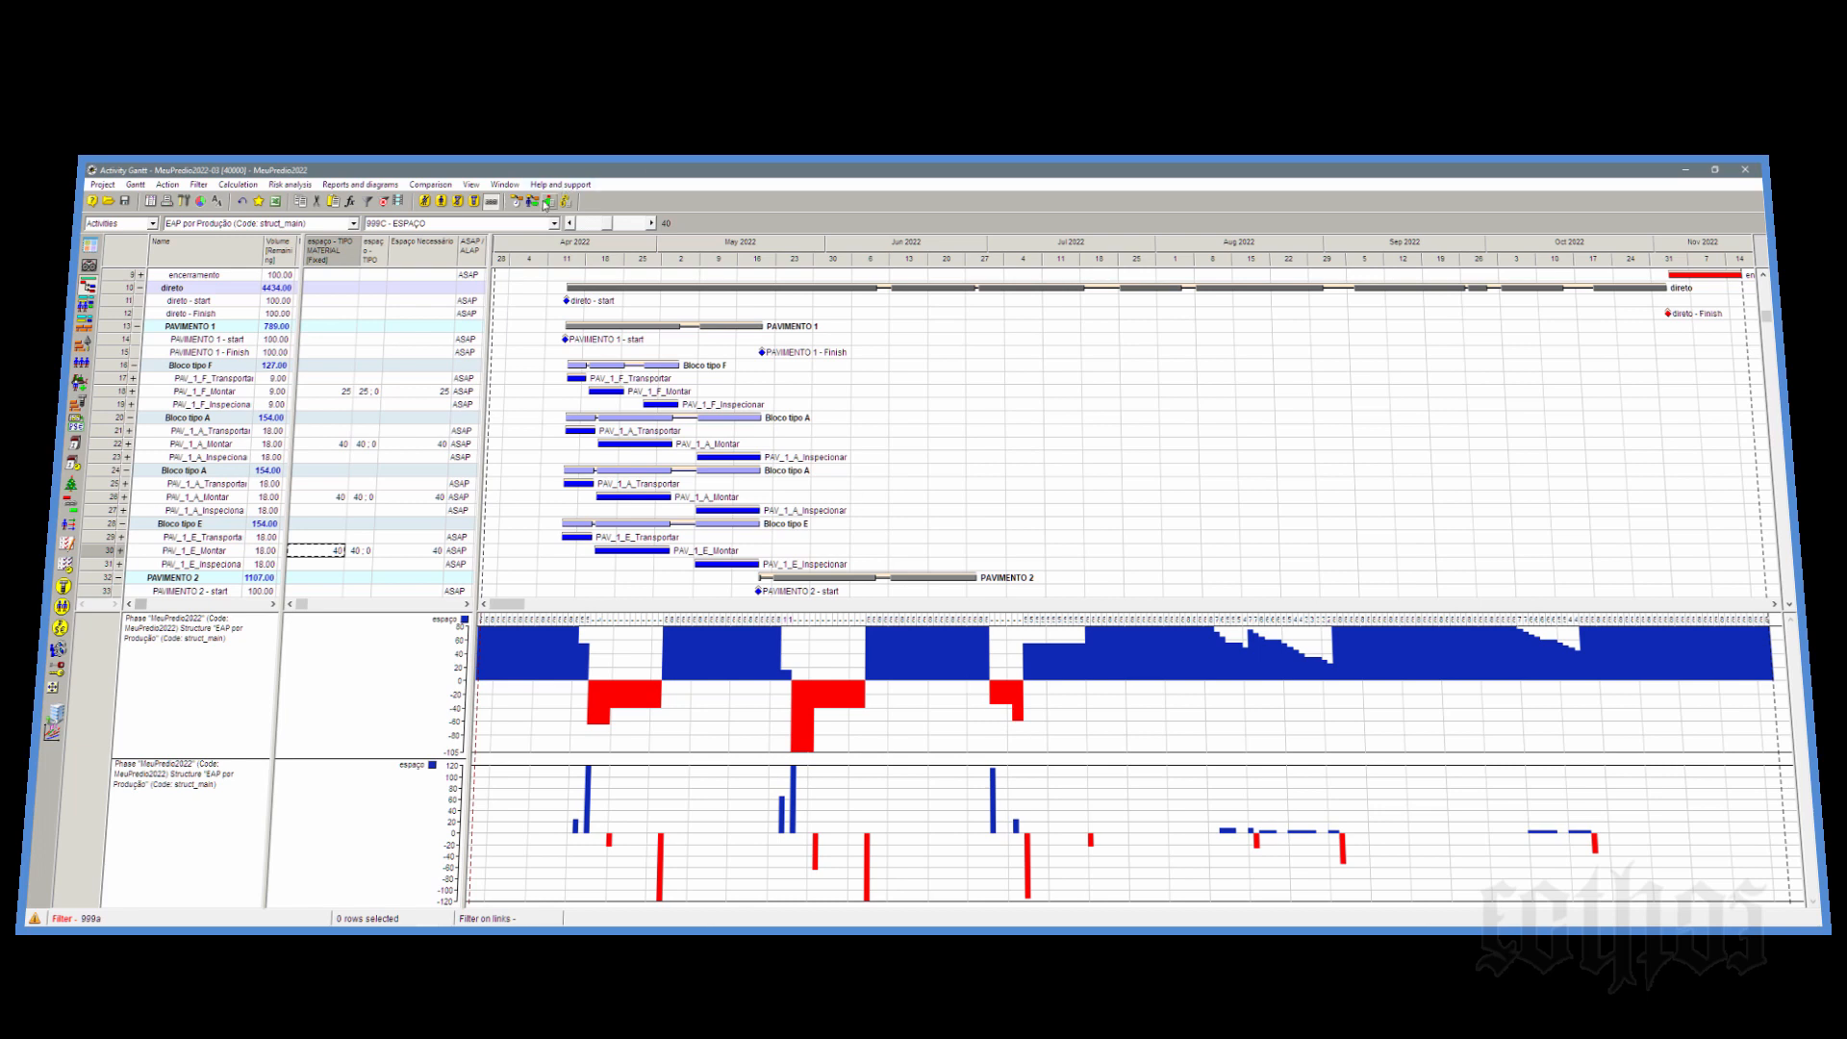
Step: Run resource-constrained scheduling with no resources to be leveled and expenses leveling by Materials for espaço - TIPO MATERIAL, declining further messages
left_click(532, 201)
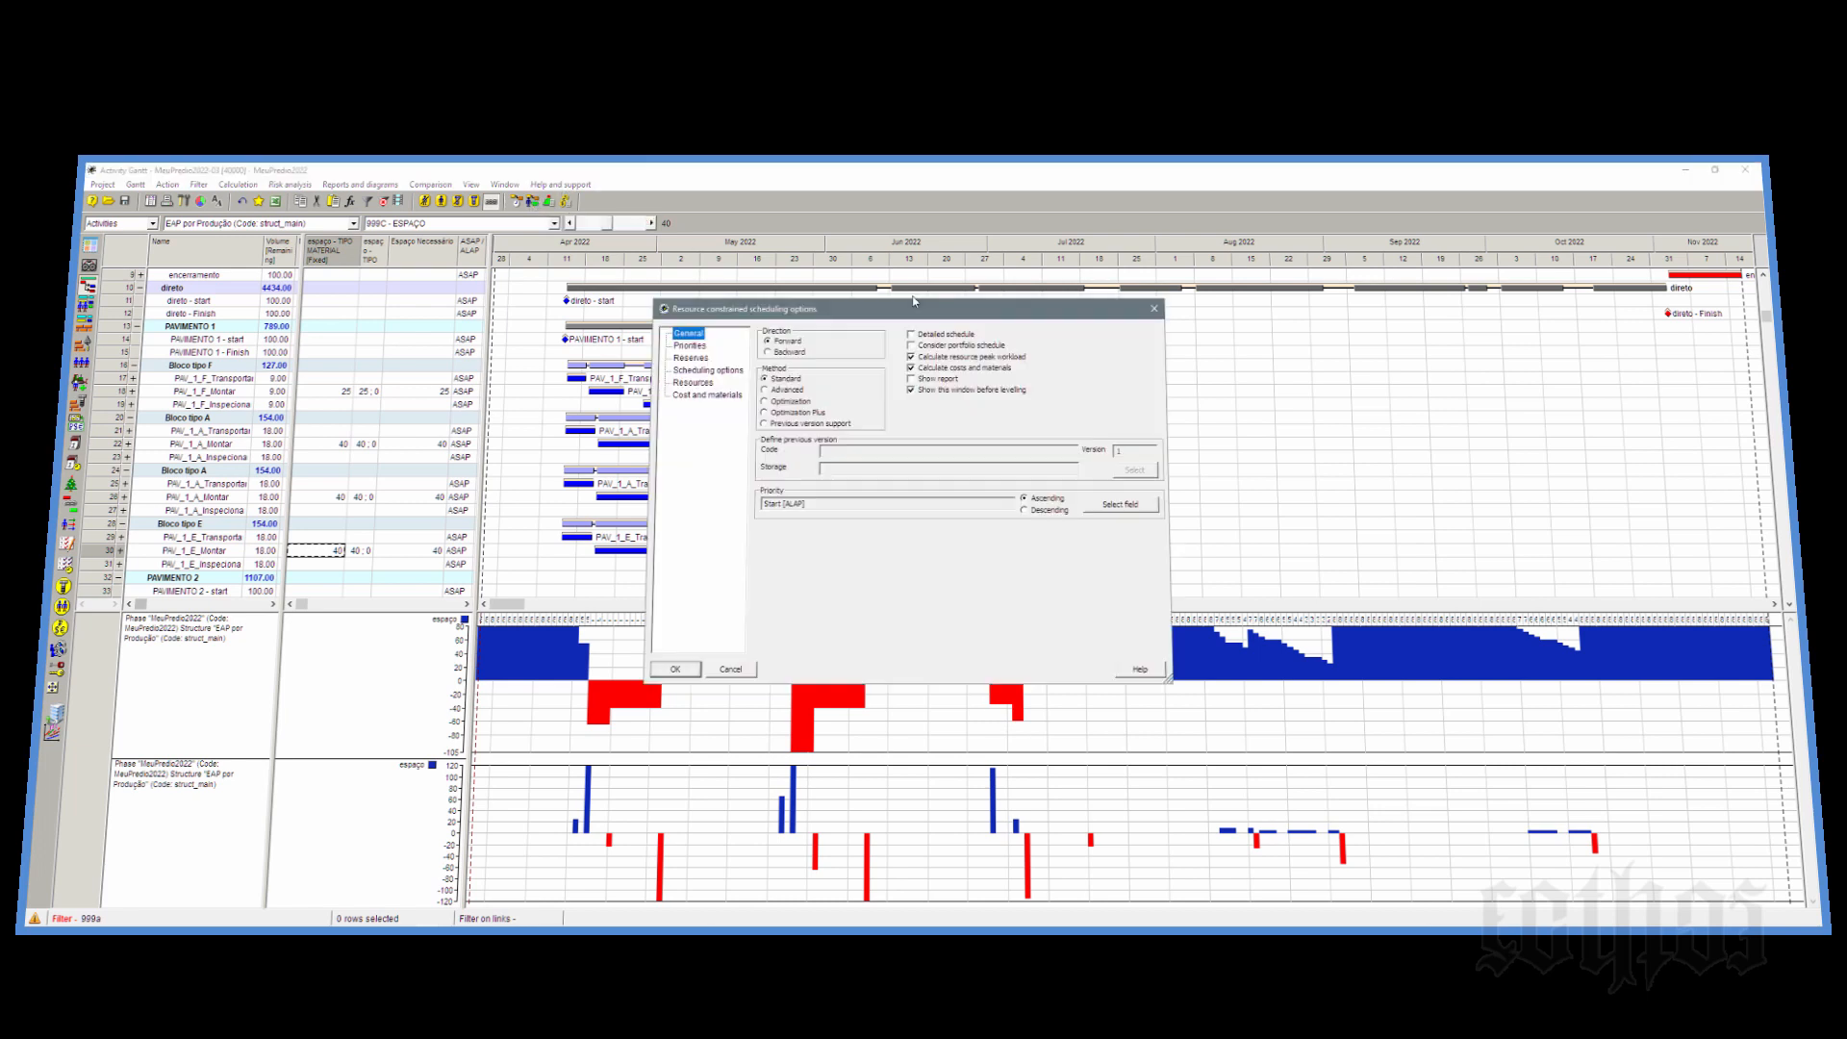
left_click(708, 384)
left_click_drag(1008, 484, 981, 359)
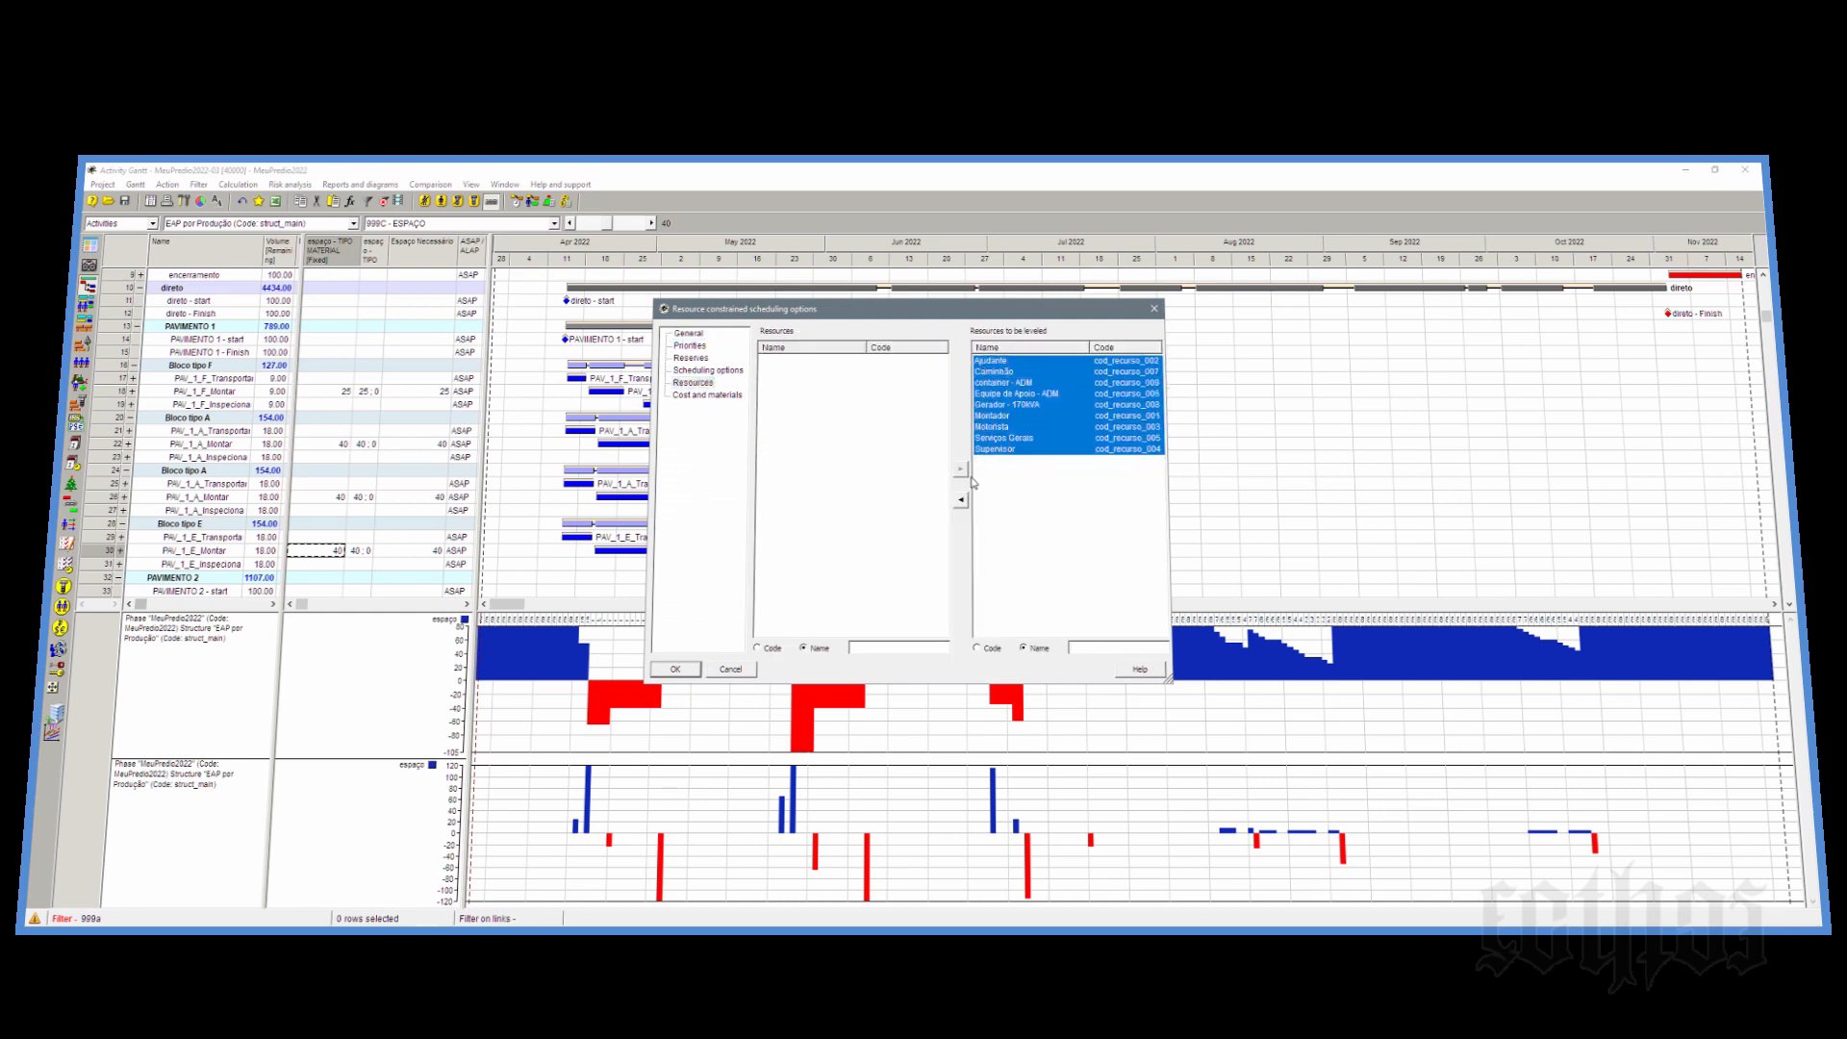
left_click(960, 501)
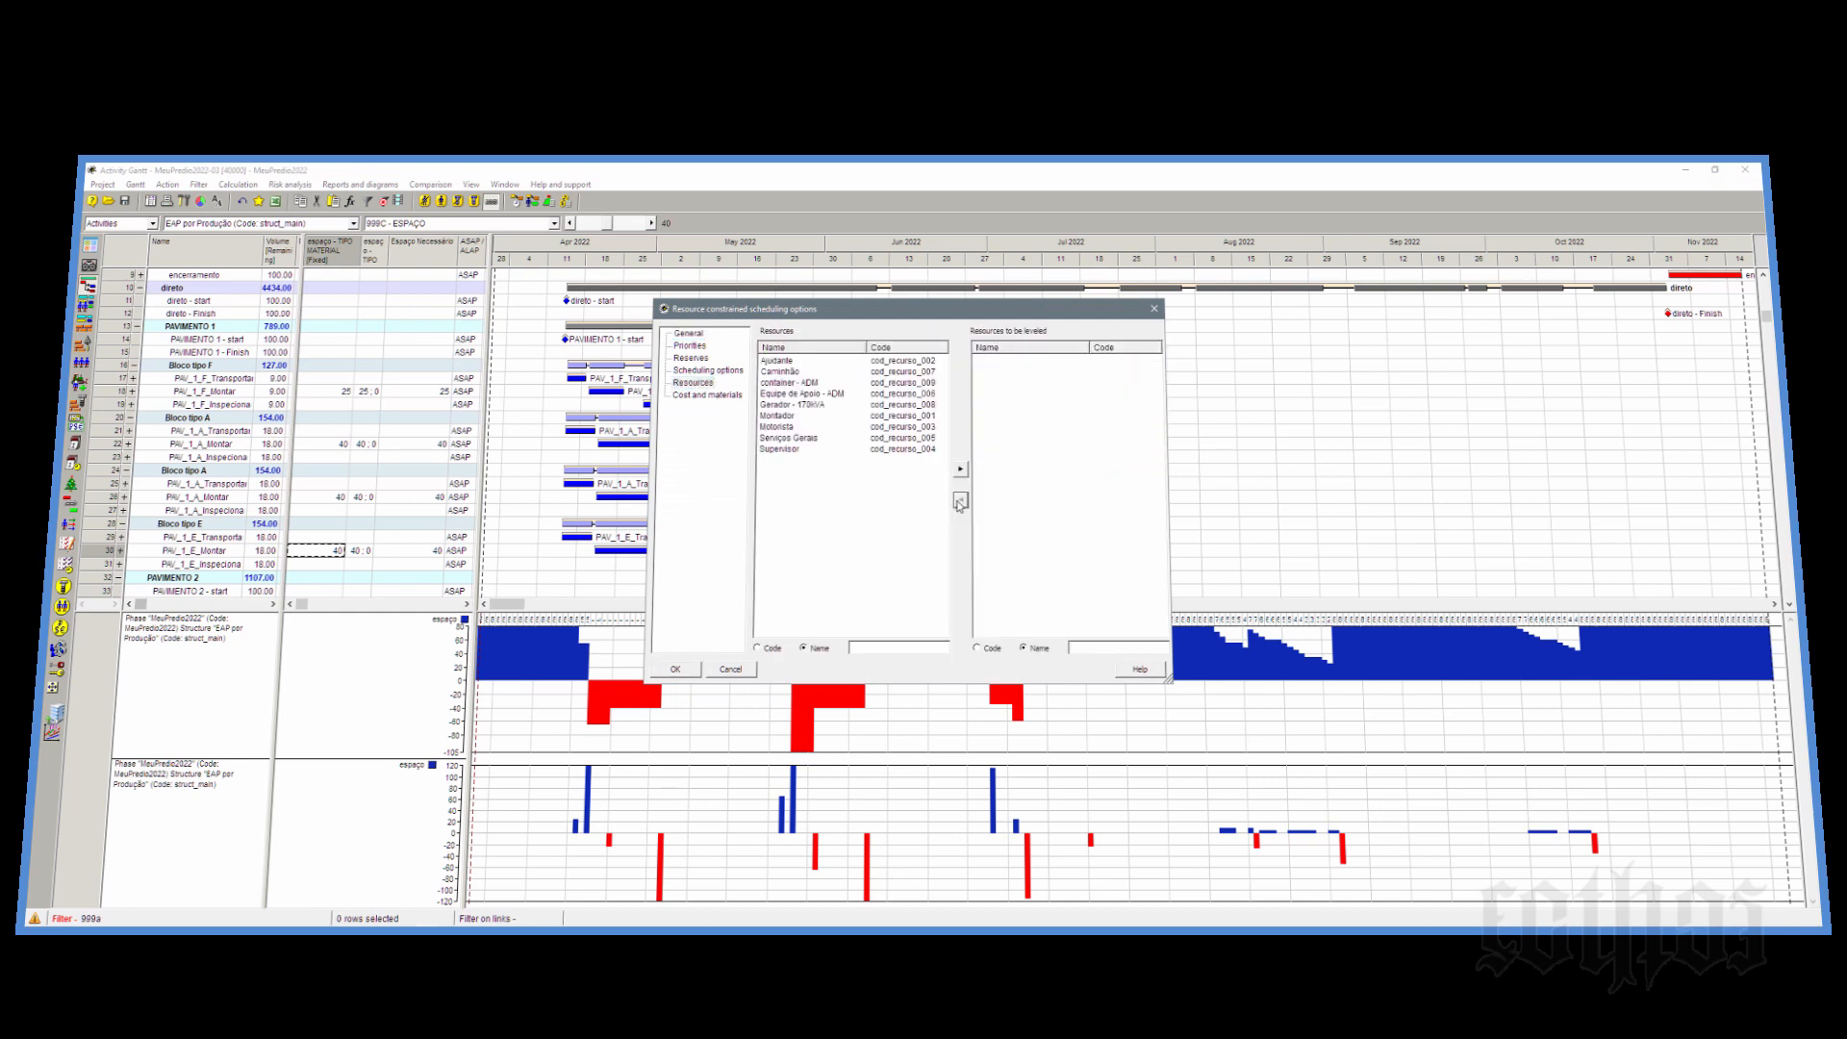
left_click(707, 395)
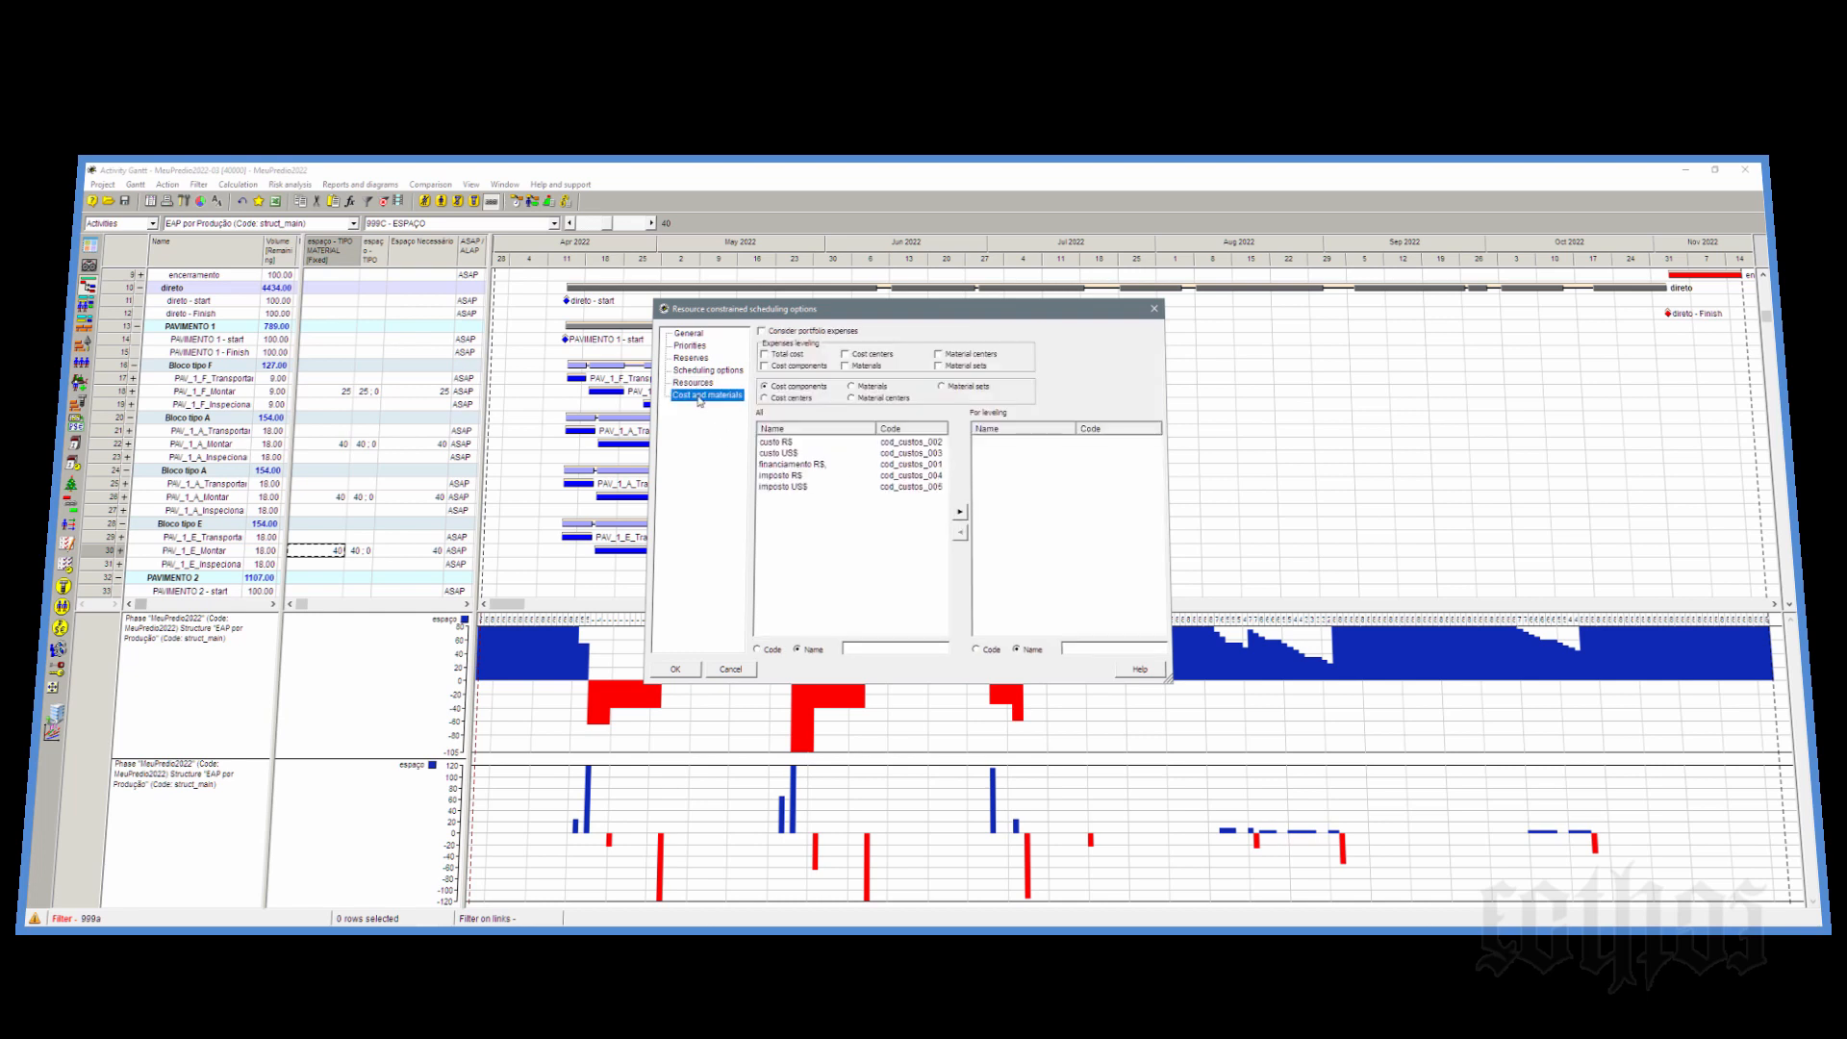
left_click(877, 387)
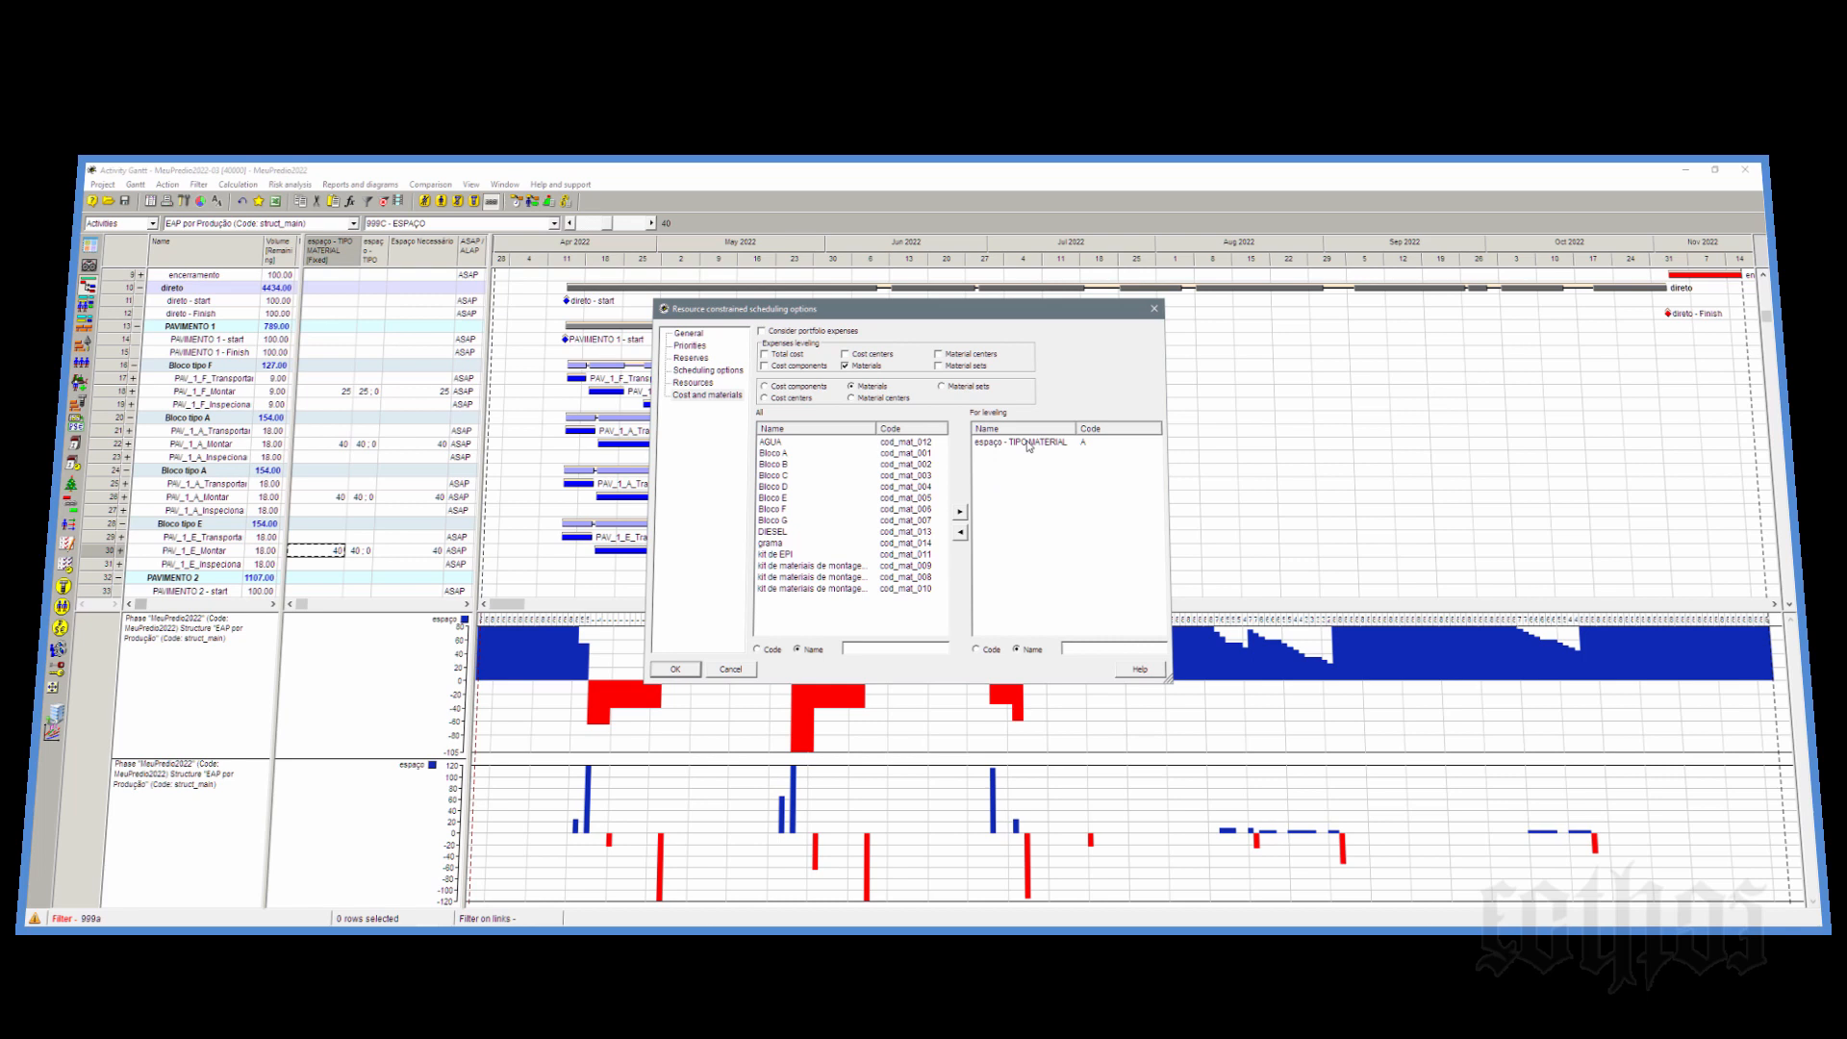
left_click(674, 671)
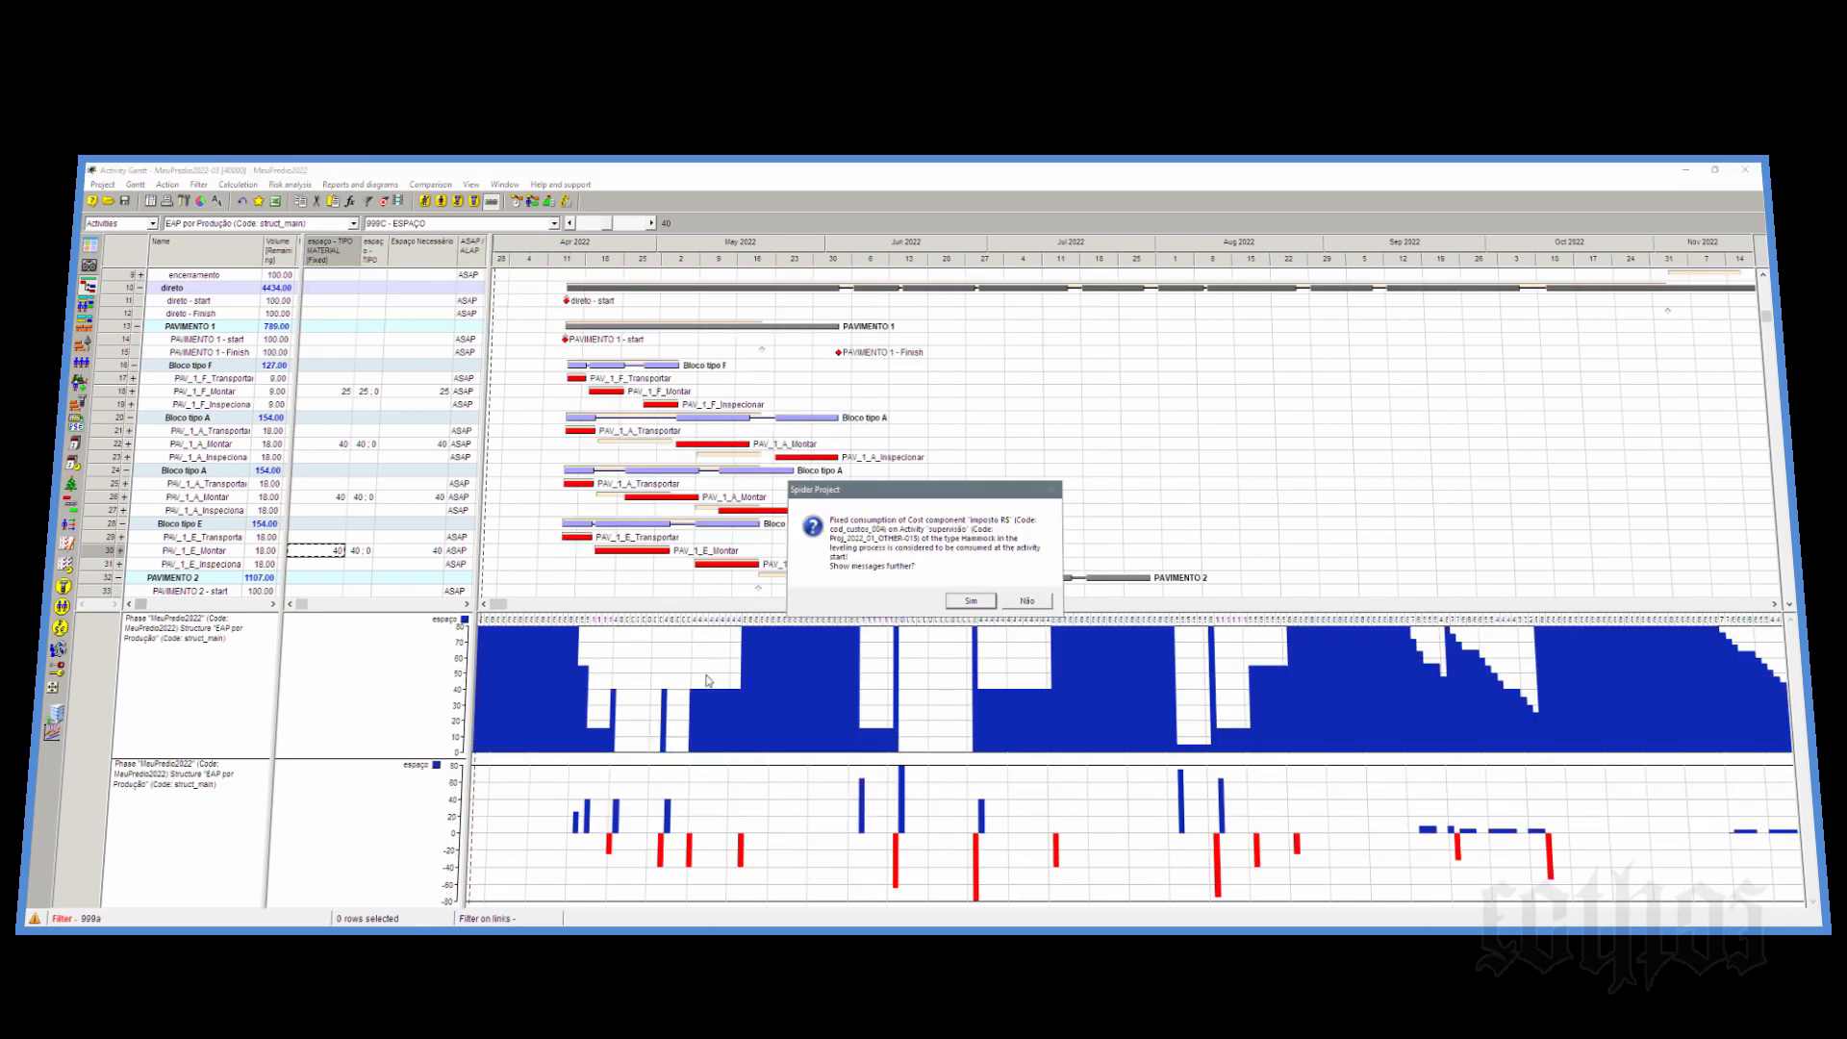
left_click(1027, 600)
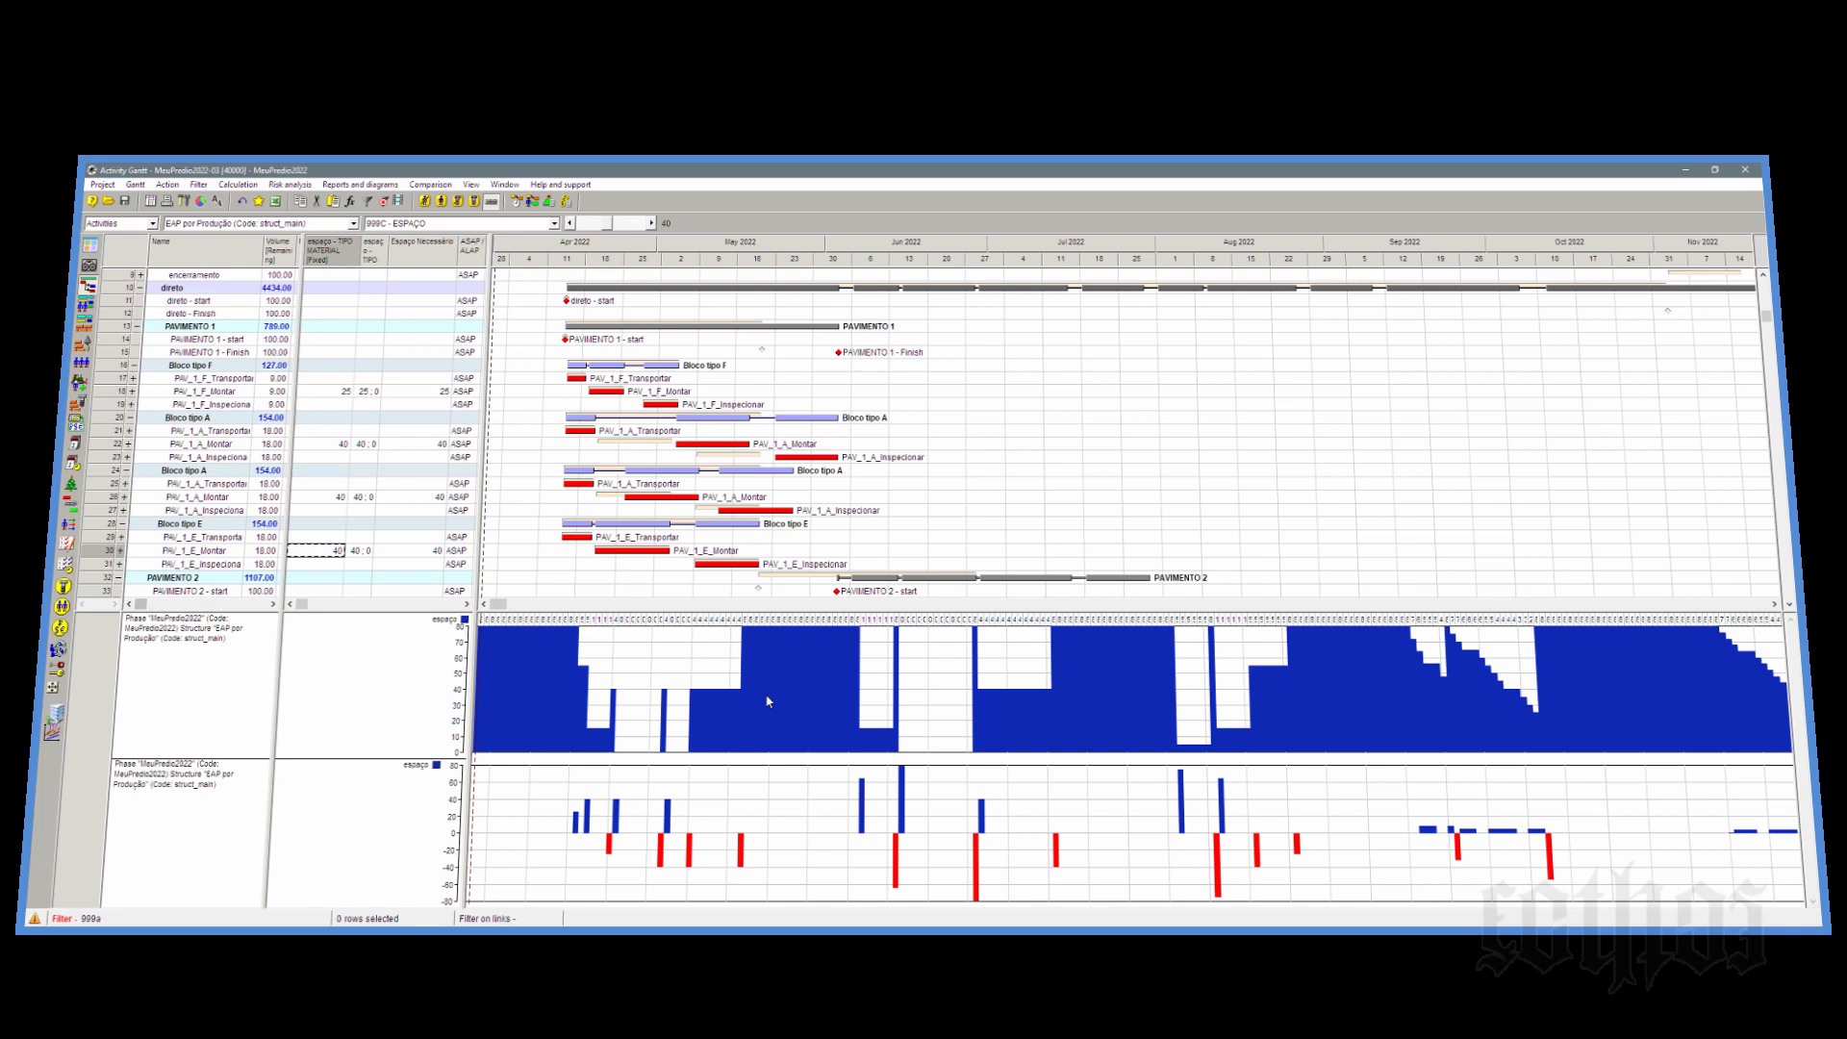
Step: Fit the timescale to the whole project and compare the leveled Montar activity dates and direto - Finish in an enlarged Gantt, restoring the diagrams' size
left_click_drag(765, 612, 765, 773)
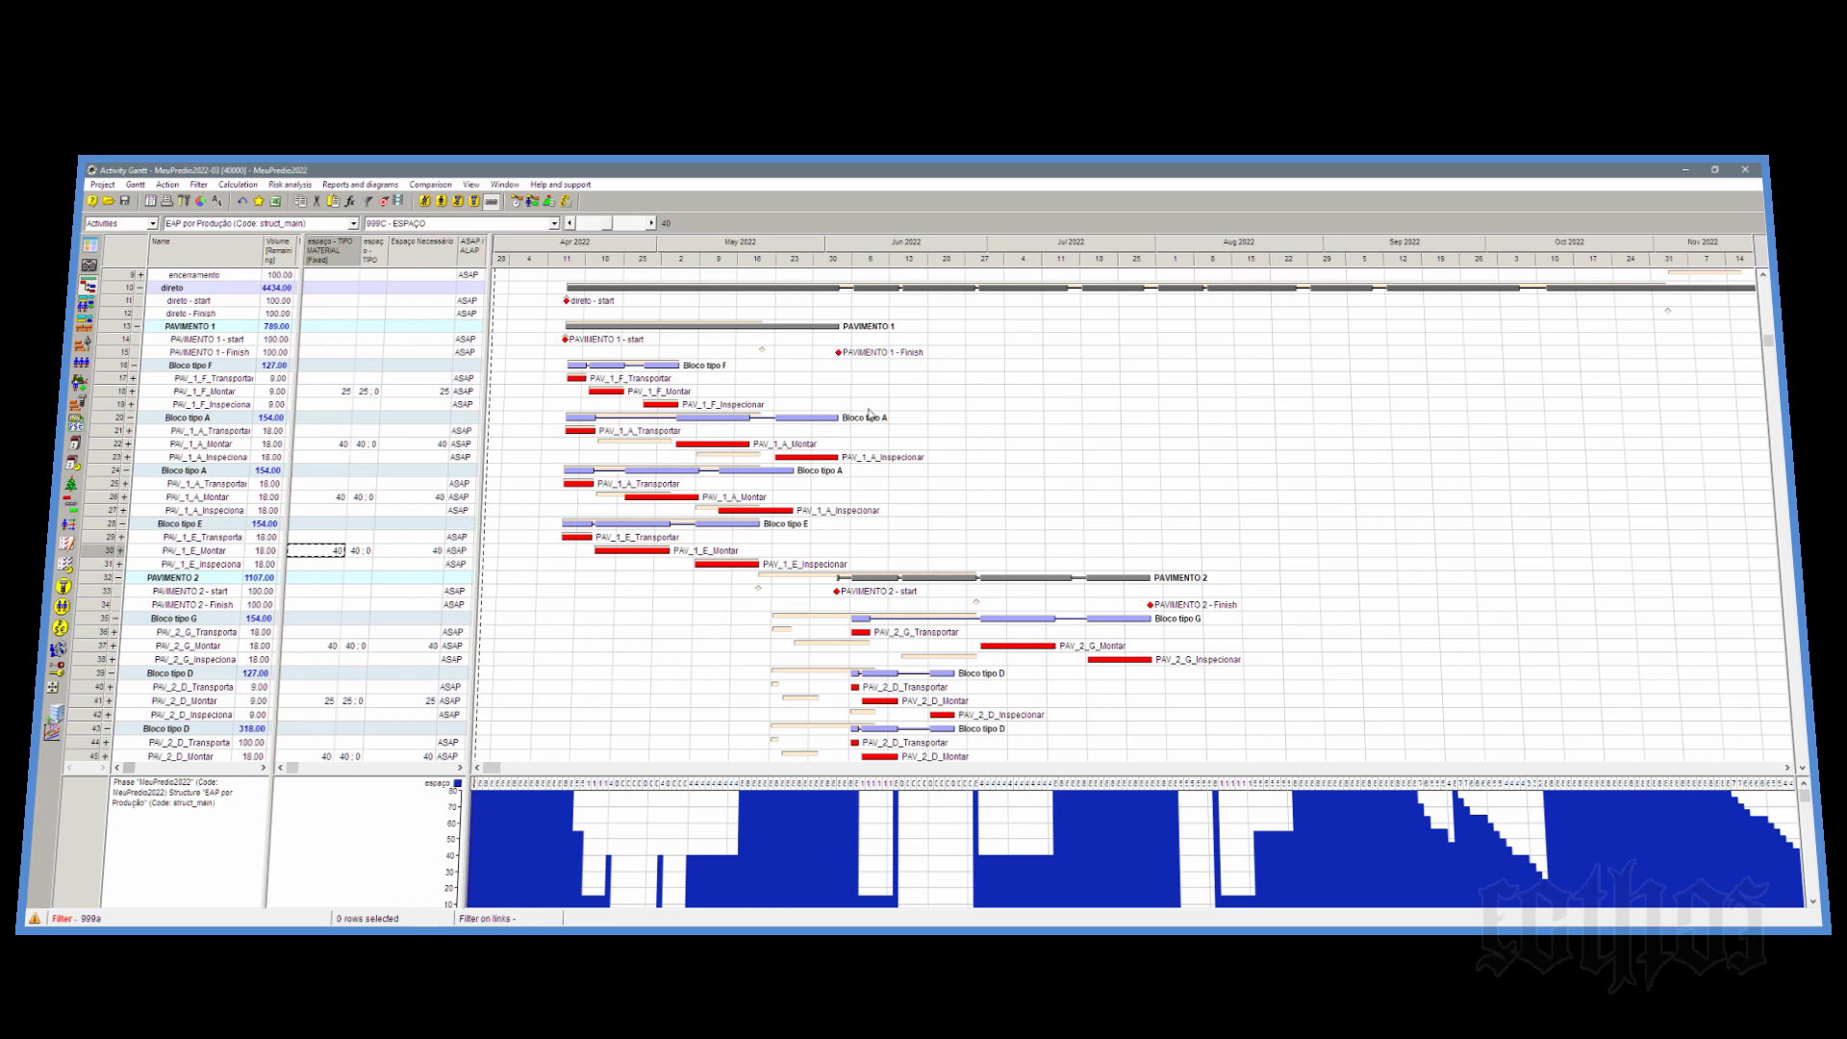
right_click(755, 248)
left_click(797, 271)
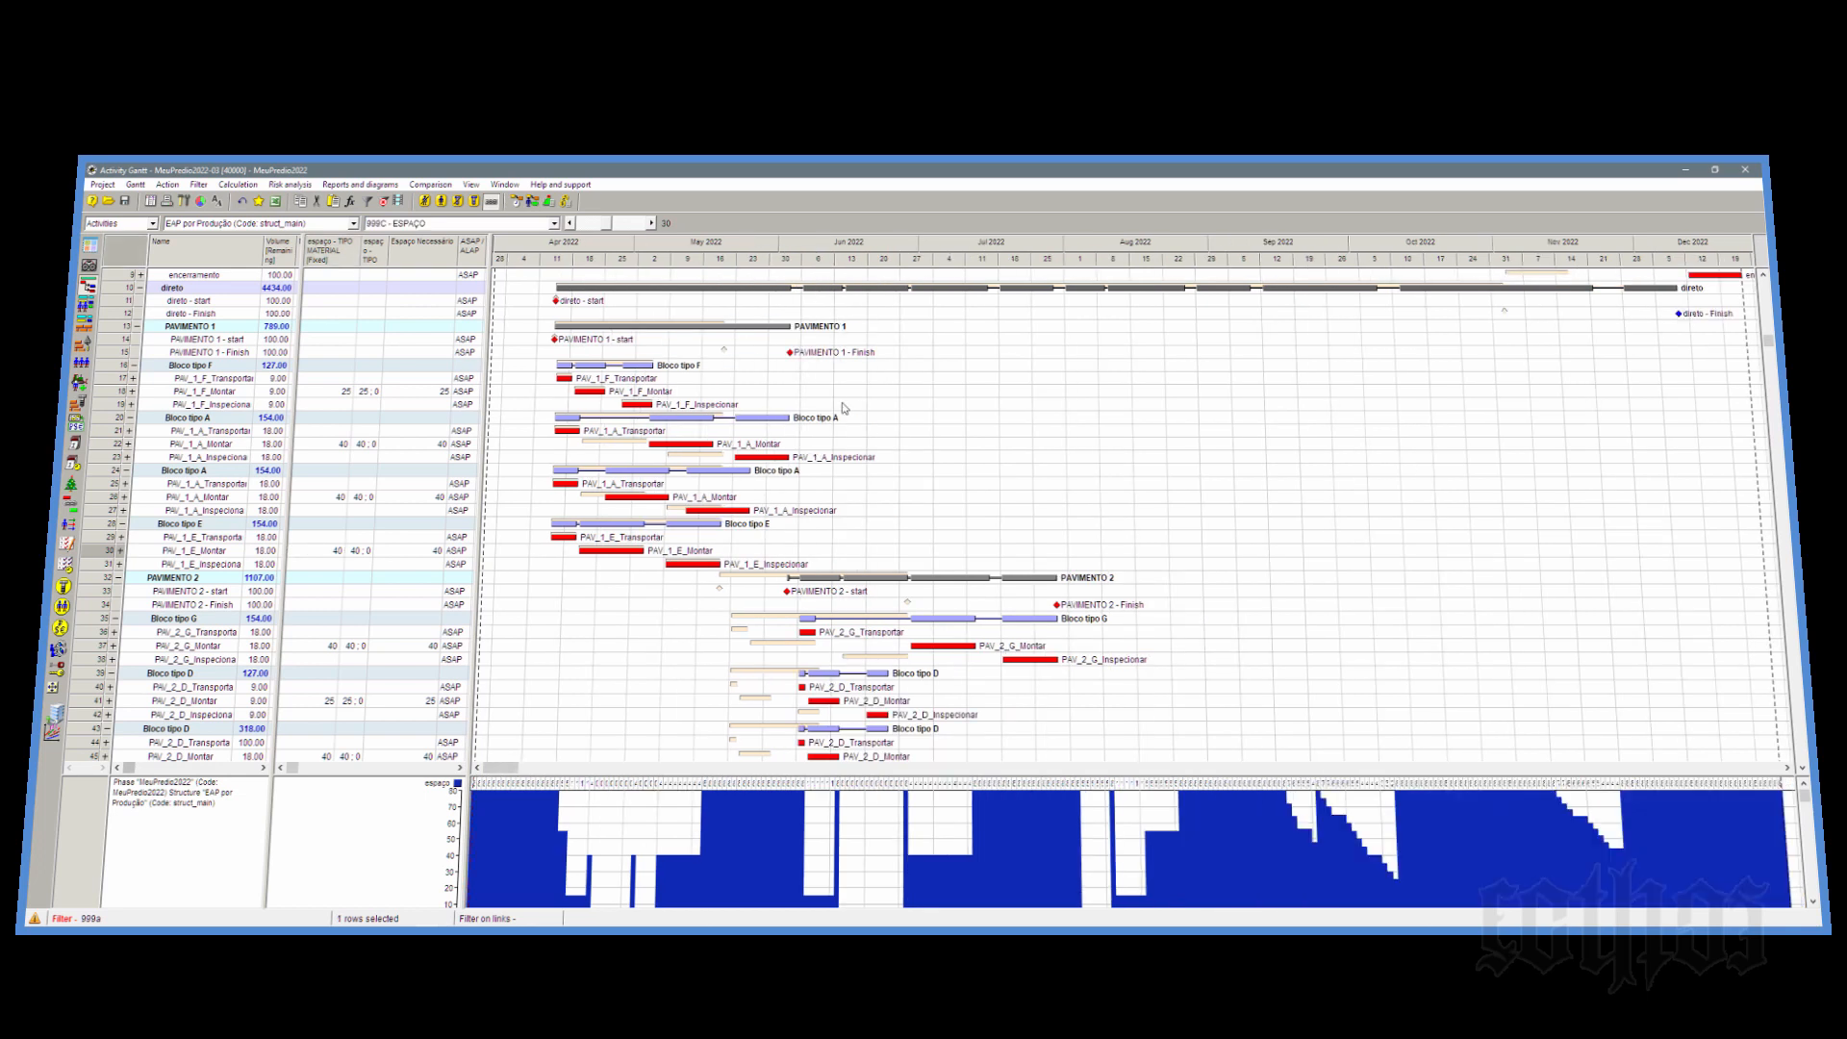
mouse_move(593, 391)
mouse_move(619, 496)
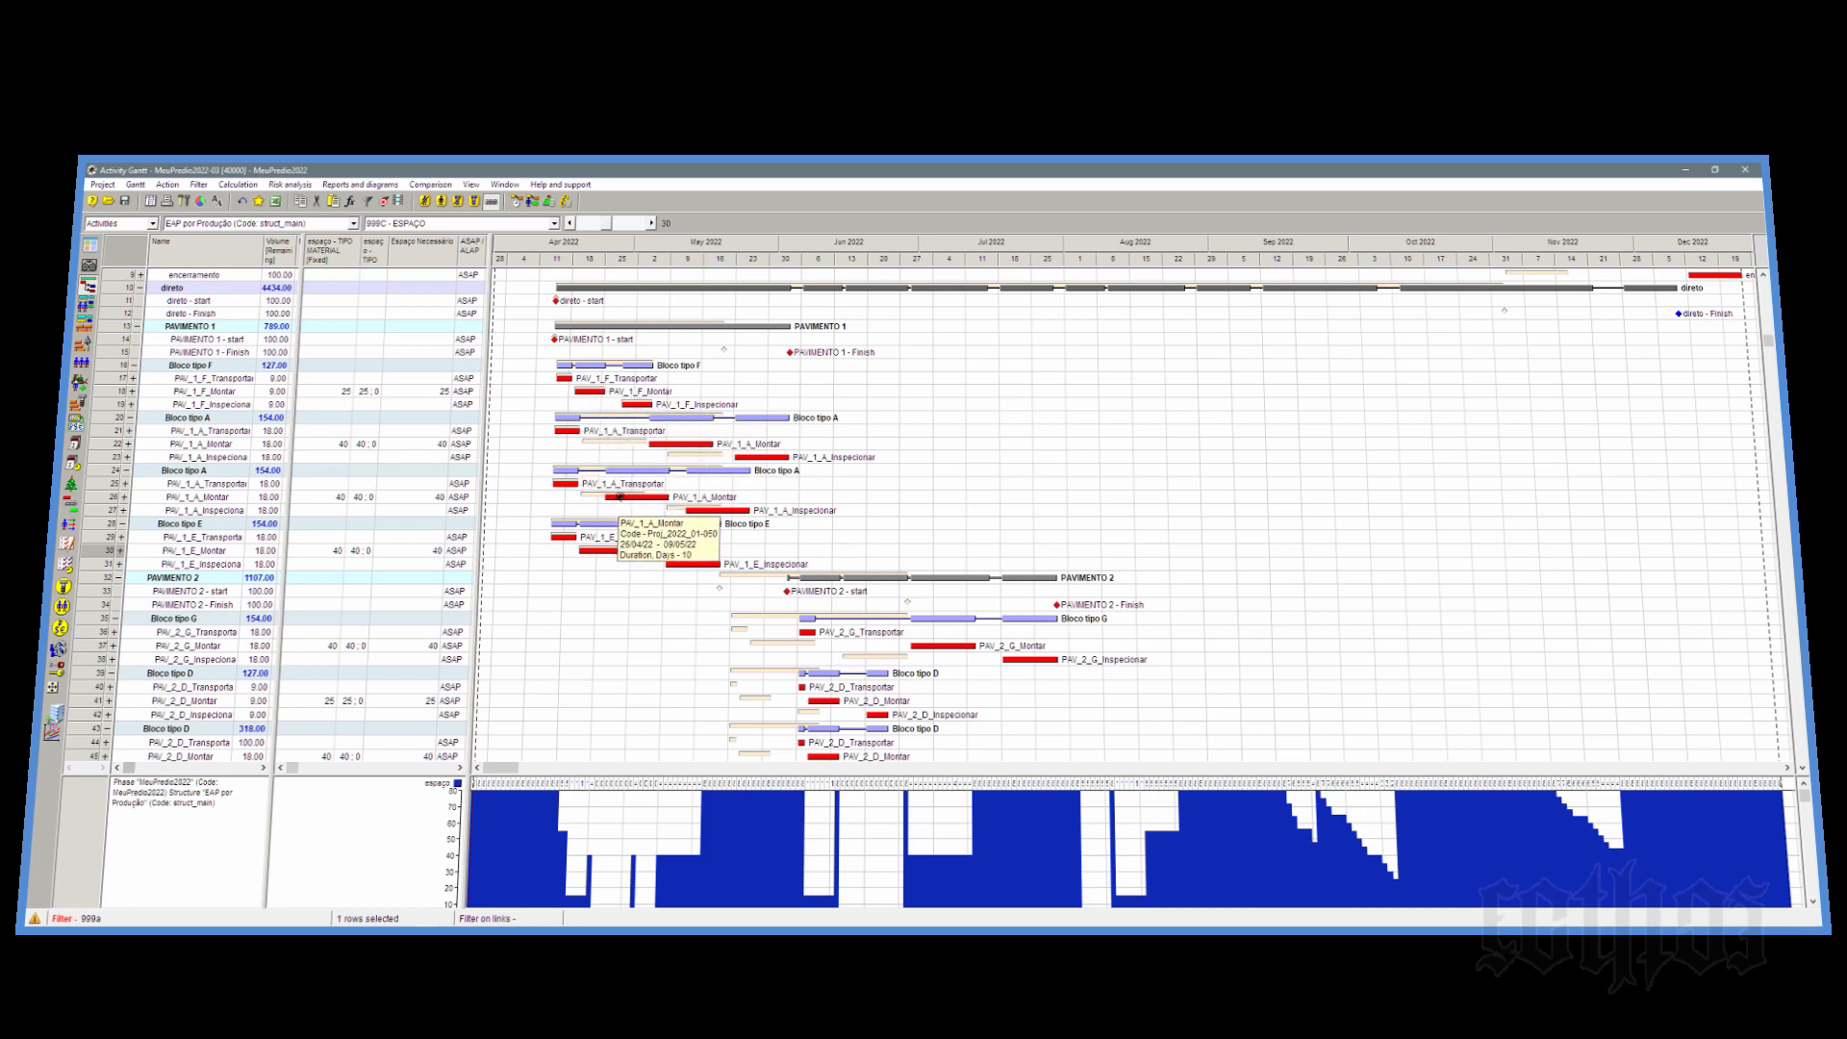
mouse_move(596, 550)
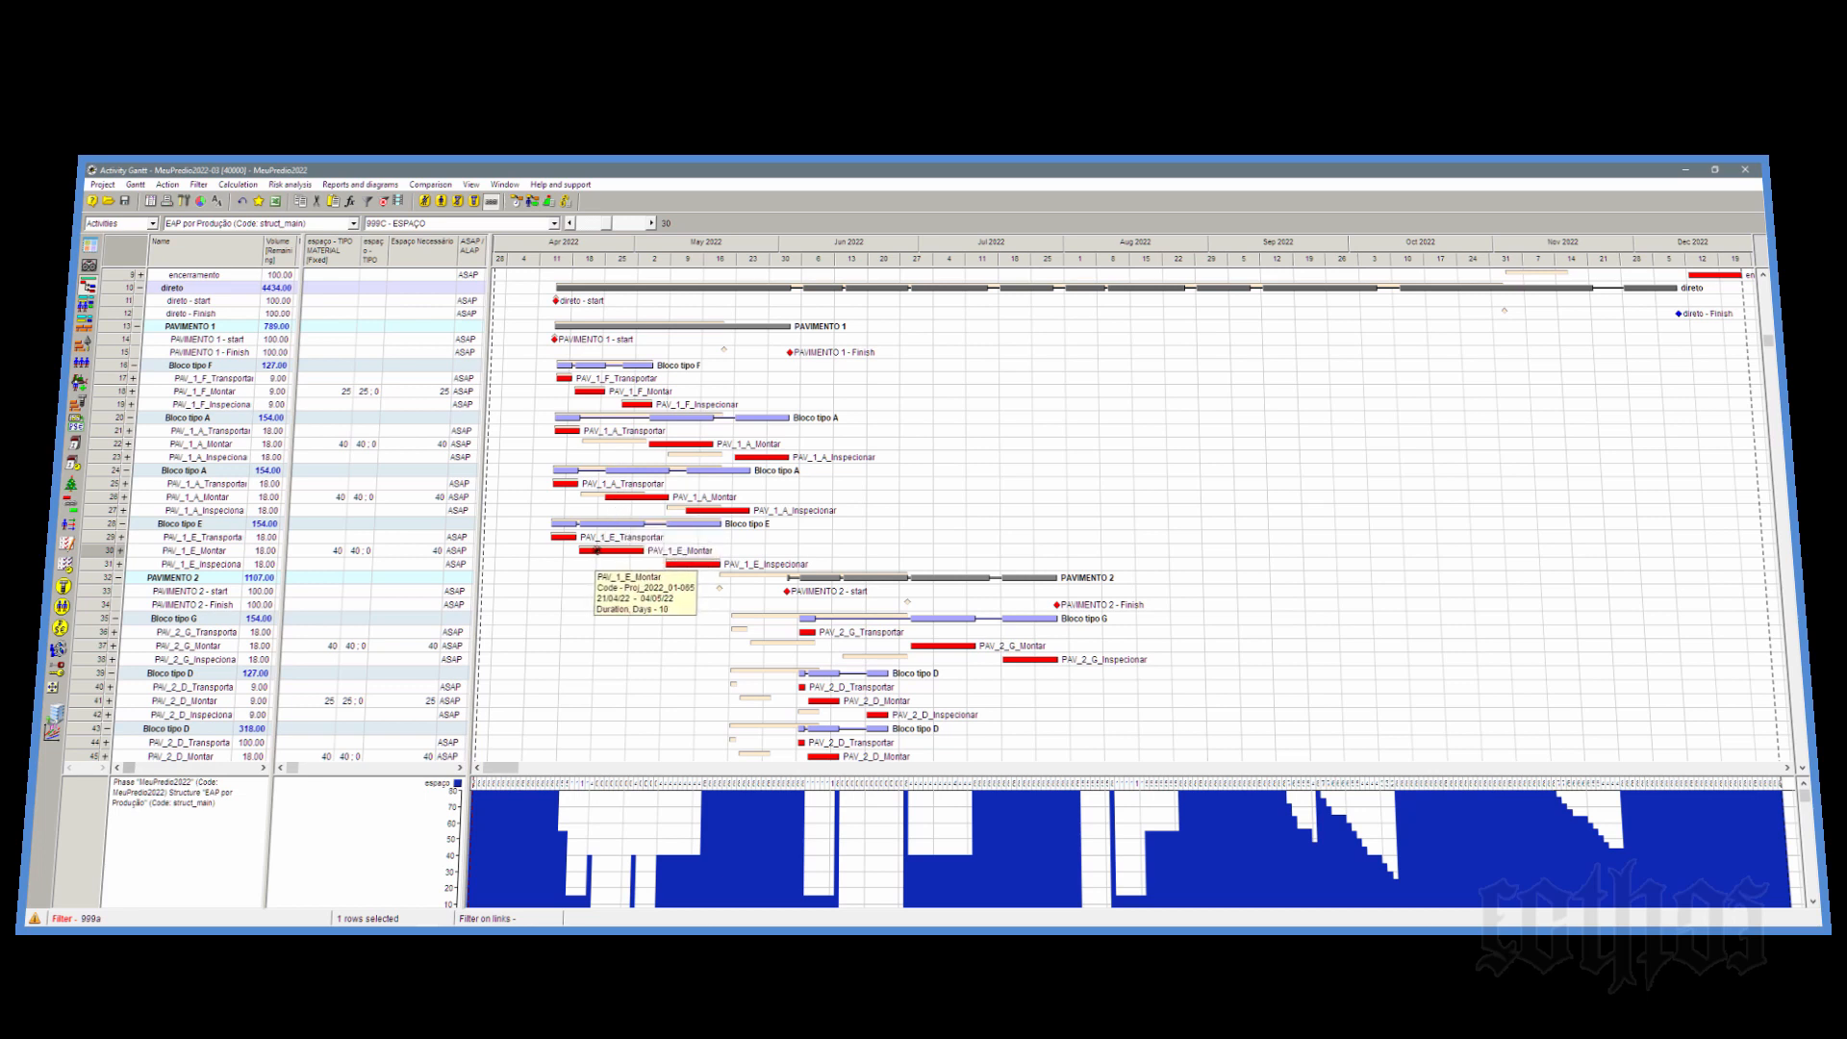
mouse_move(671, 446)
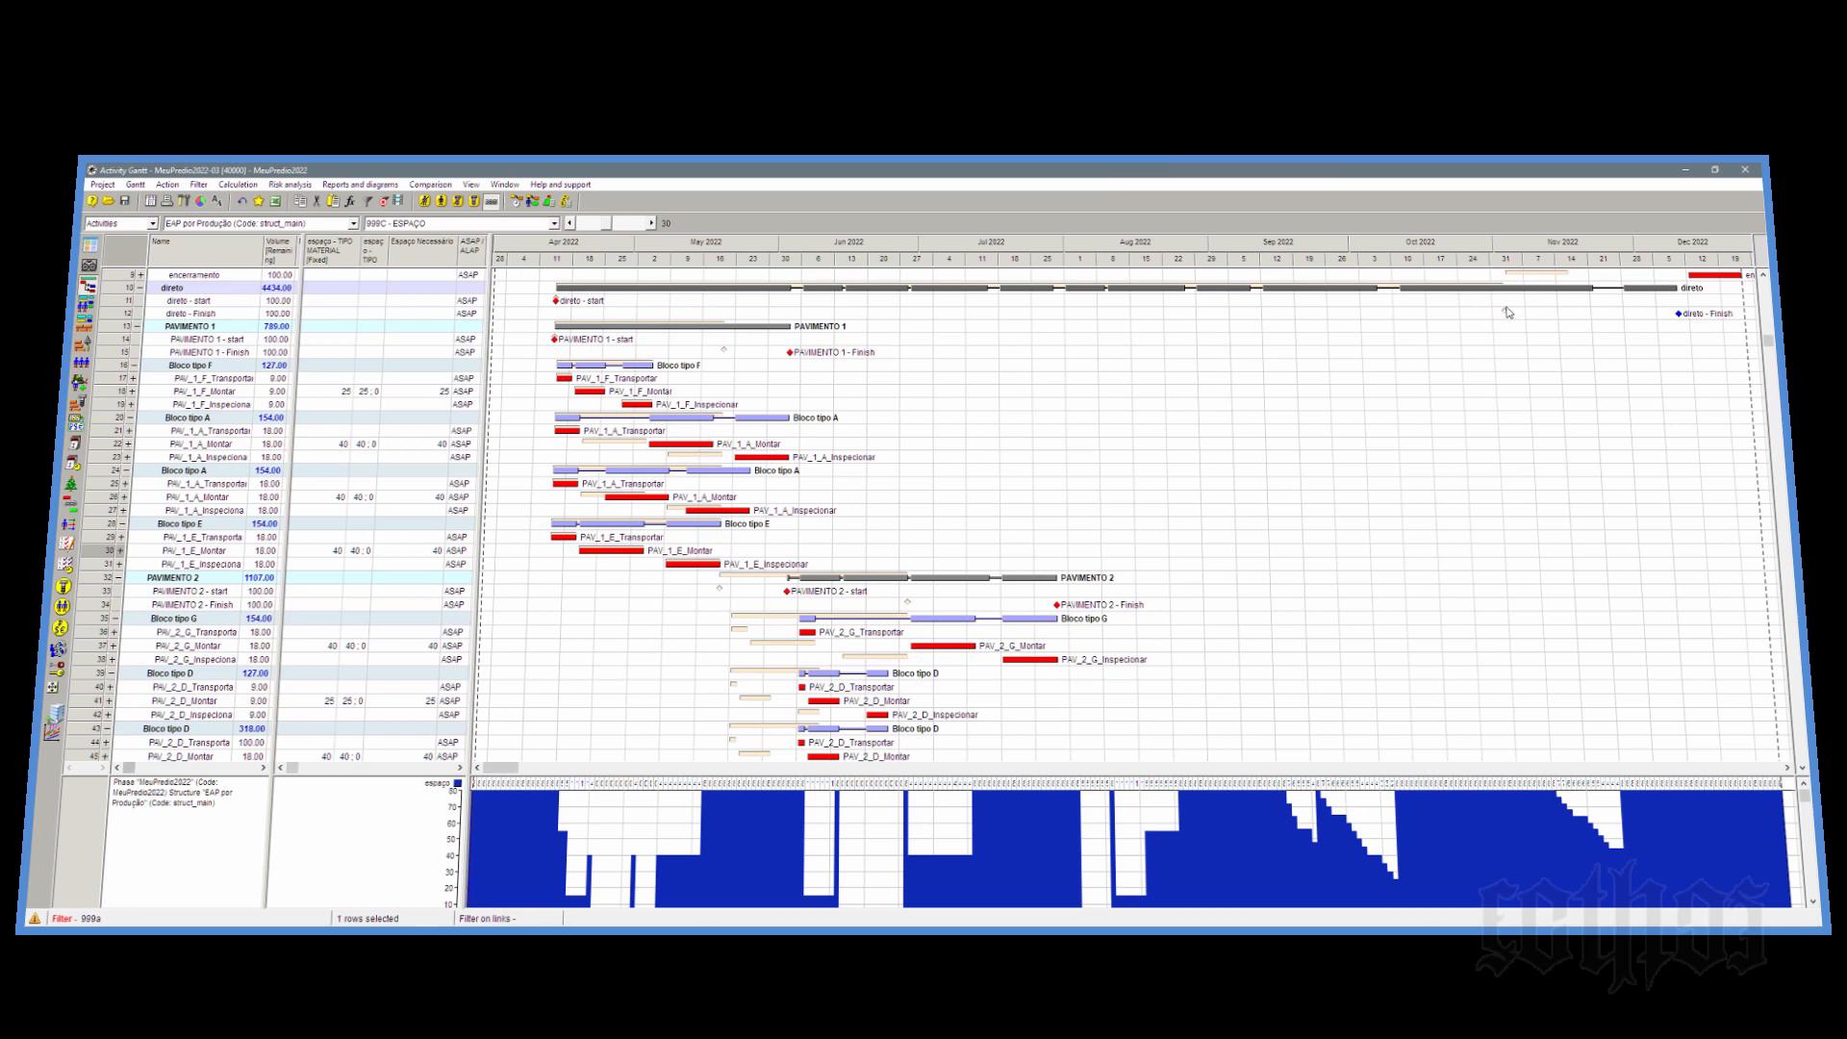
mouse_move(1680, 314)
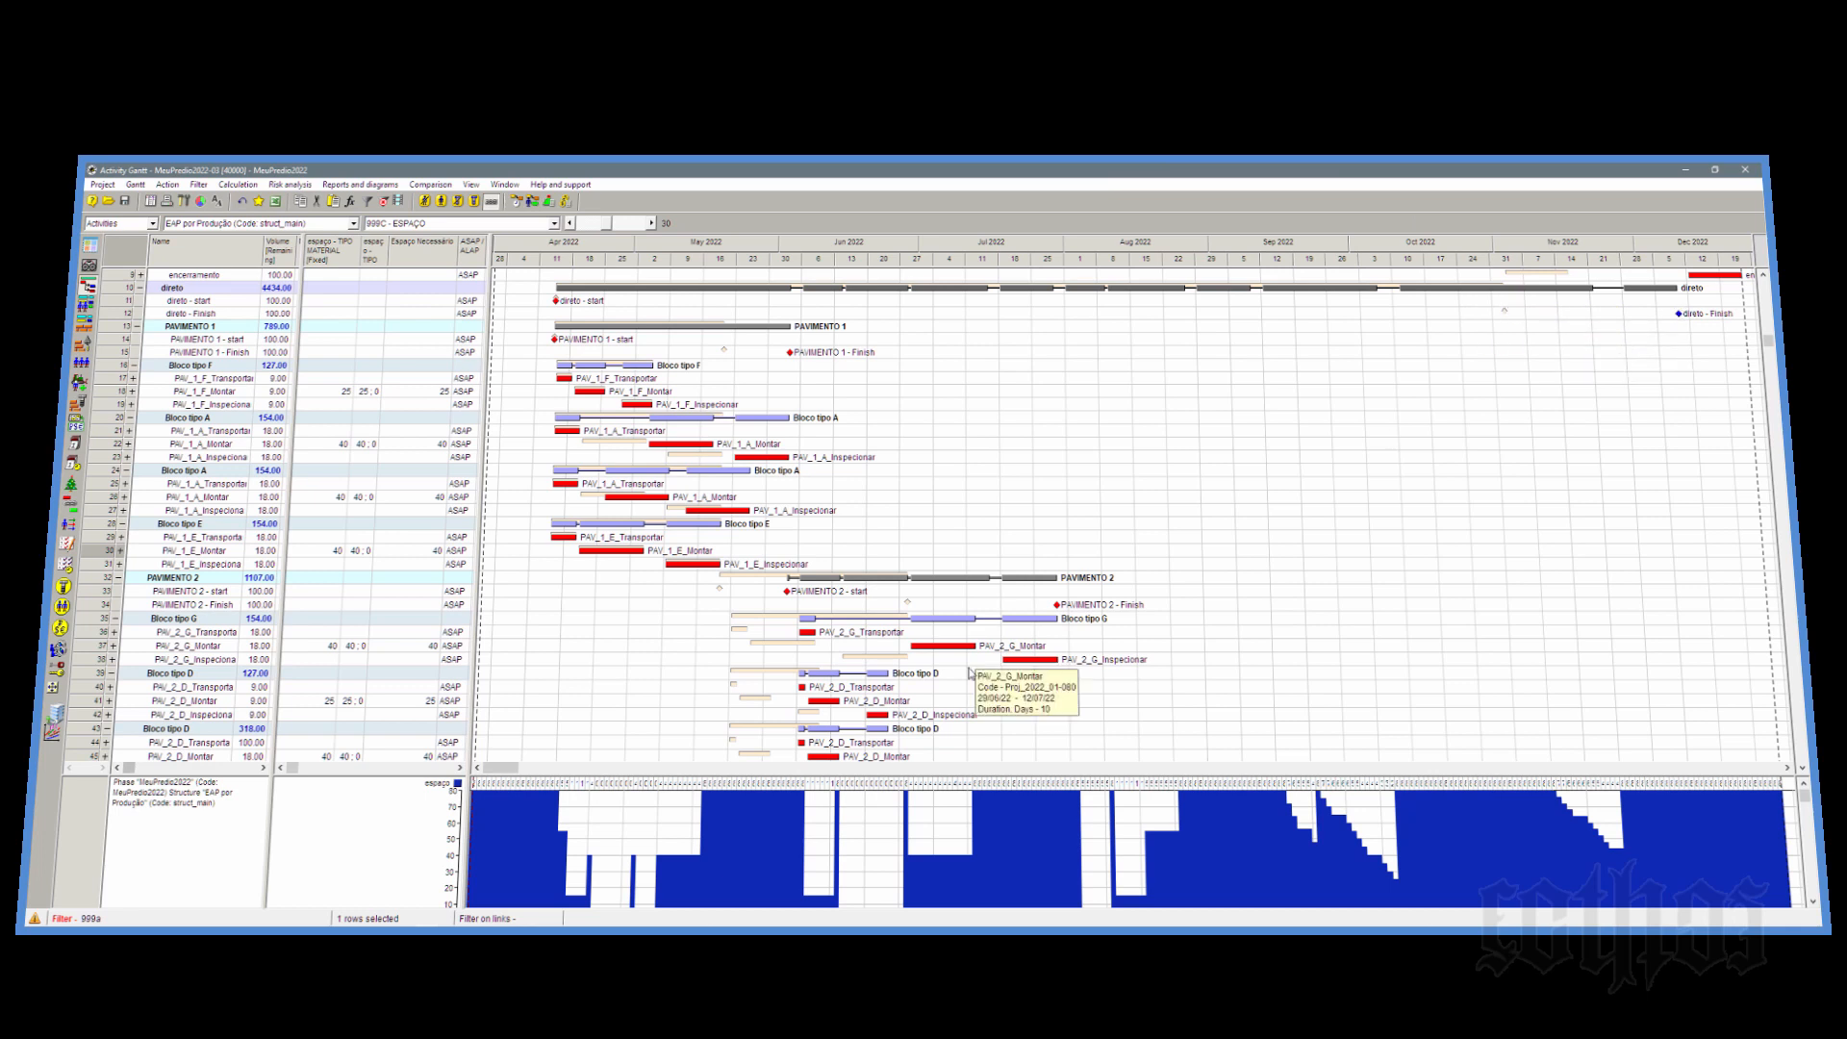
left_click_drag(921, 745, 937, 387)
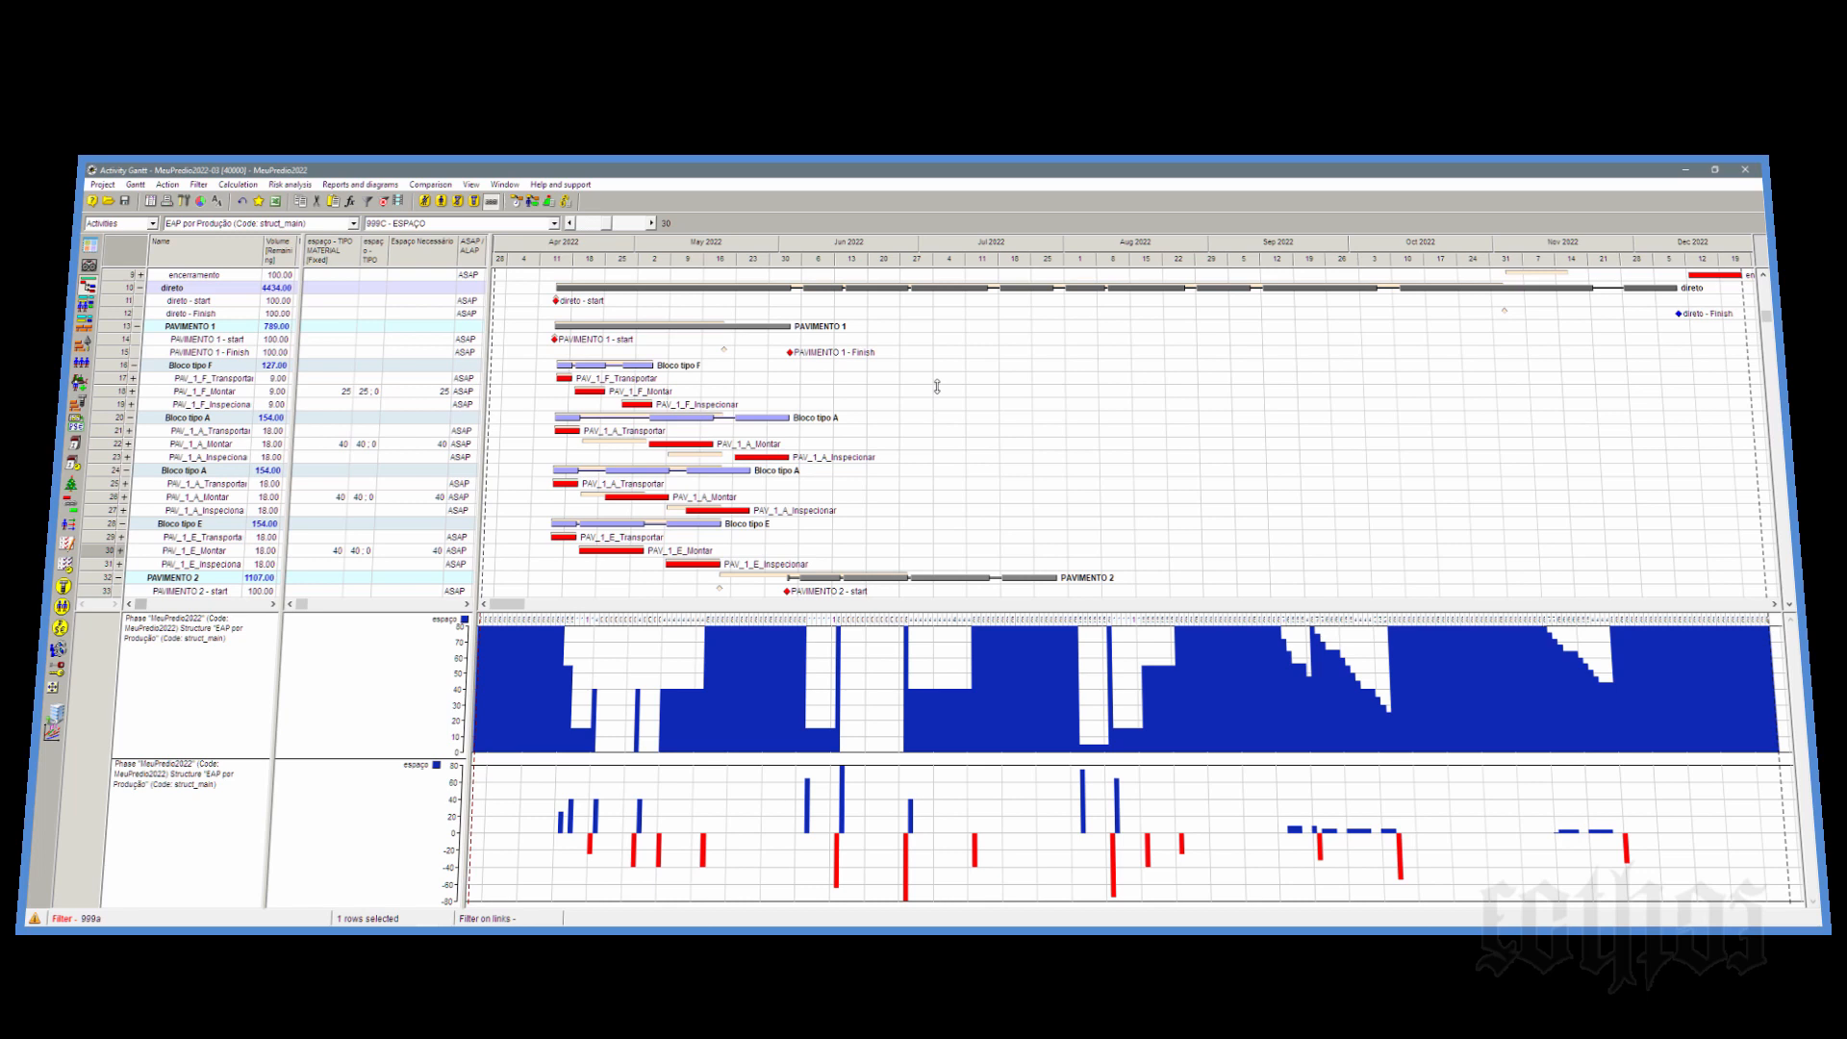
Step: Add Ajudante and Montador to the resources to be leveled and rerun the resource-constrained scheduling, declining further messages
left_click(534, 202)
left_click(692, 383)
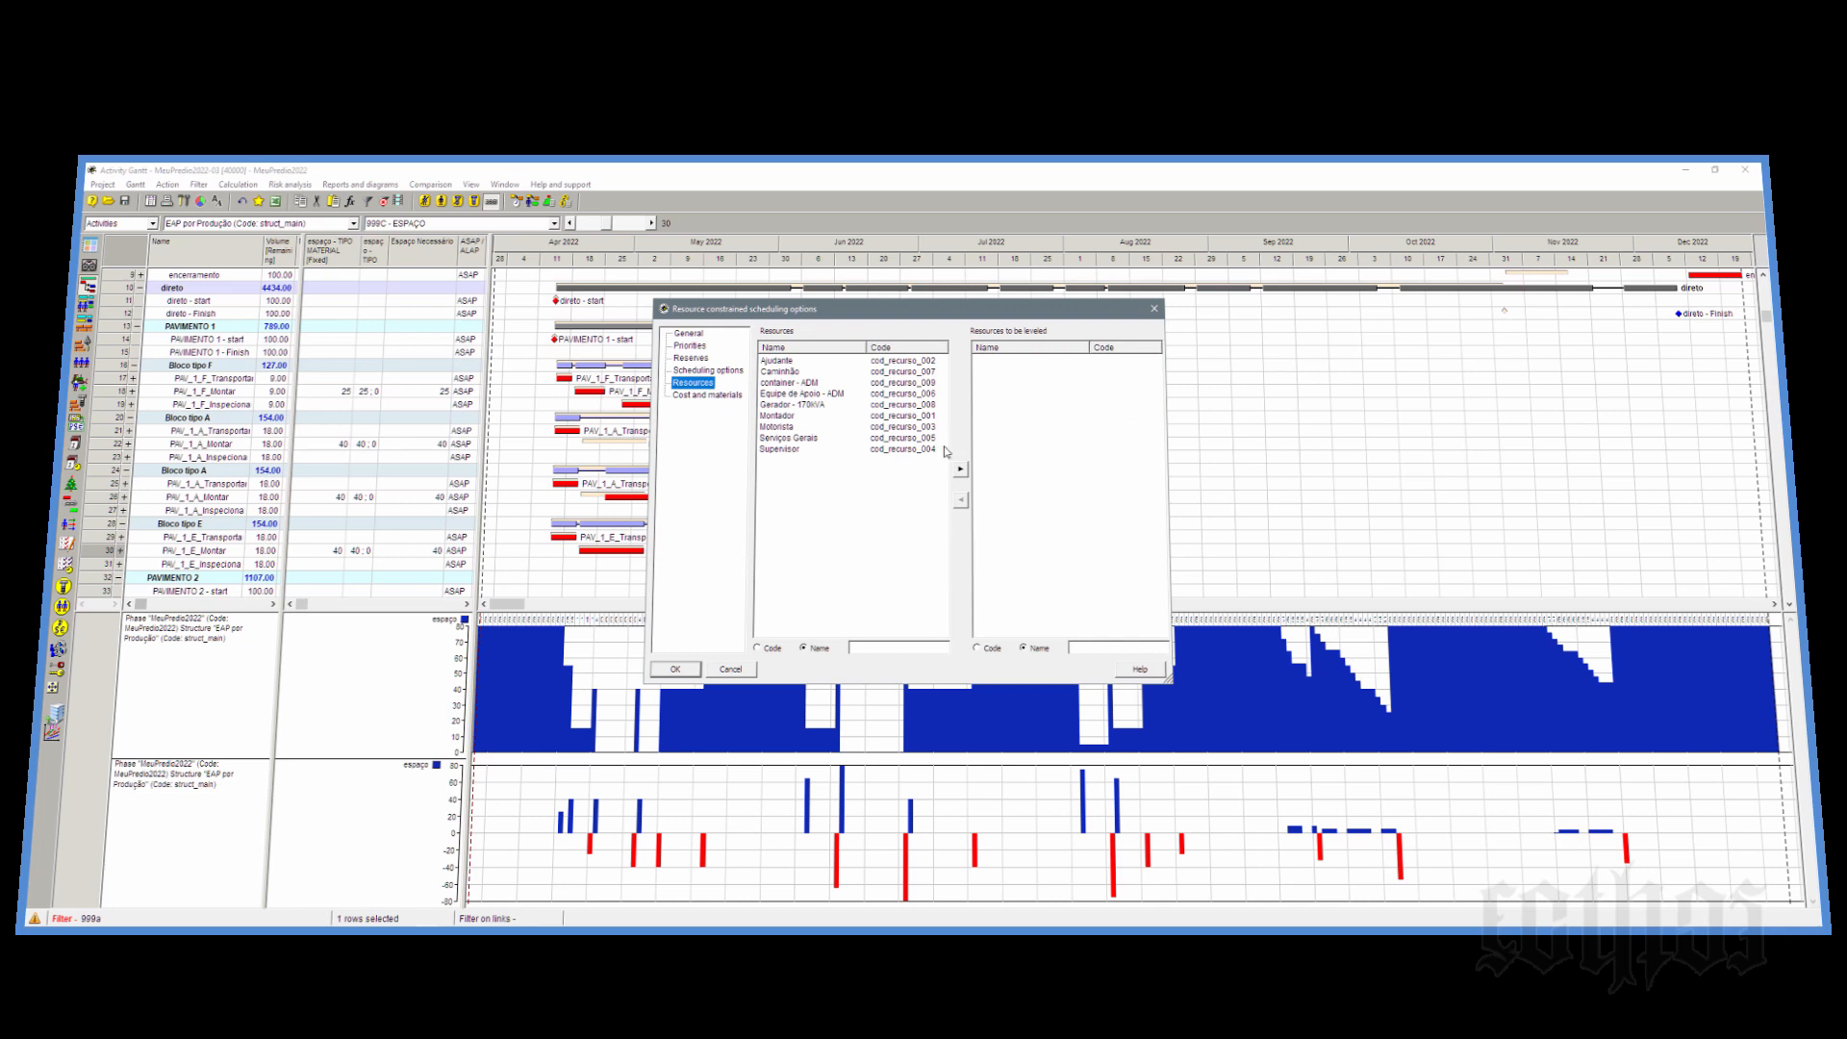
left_click(780, 364)
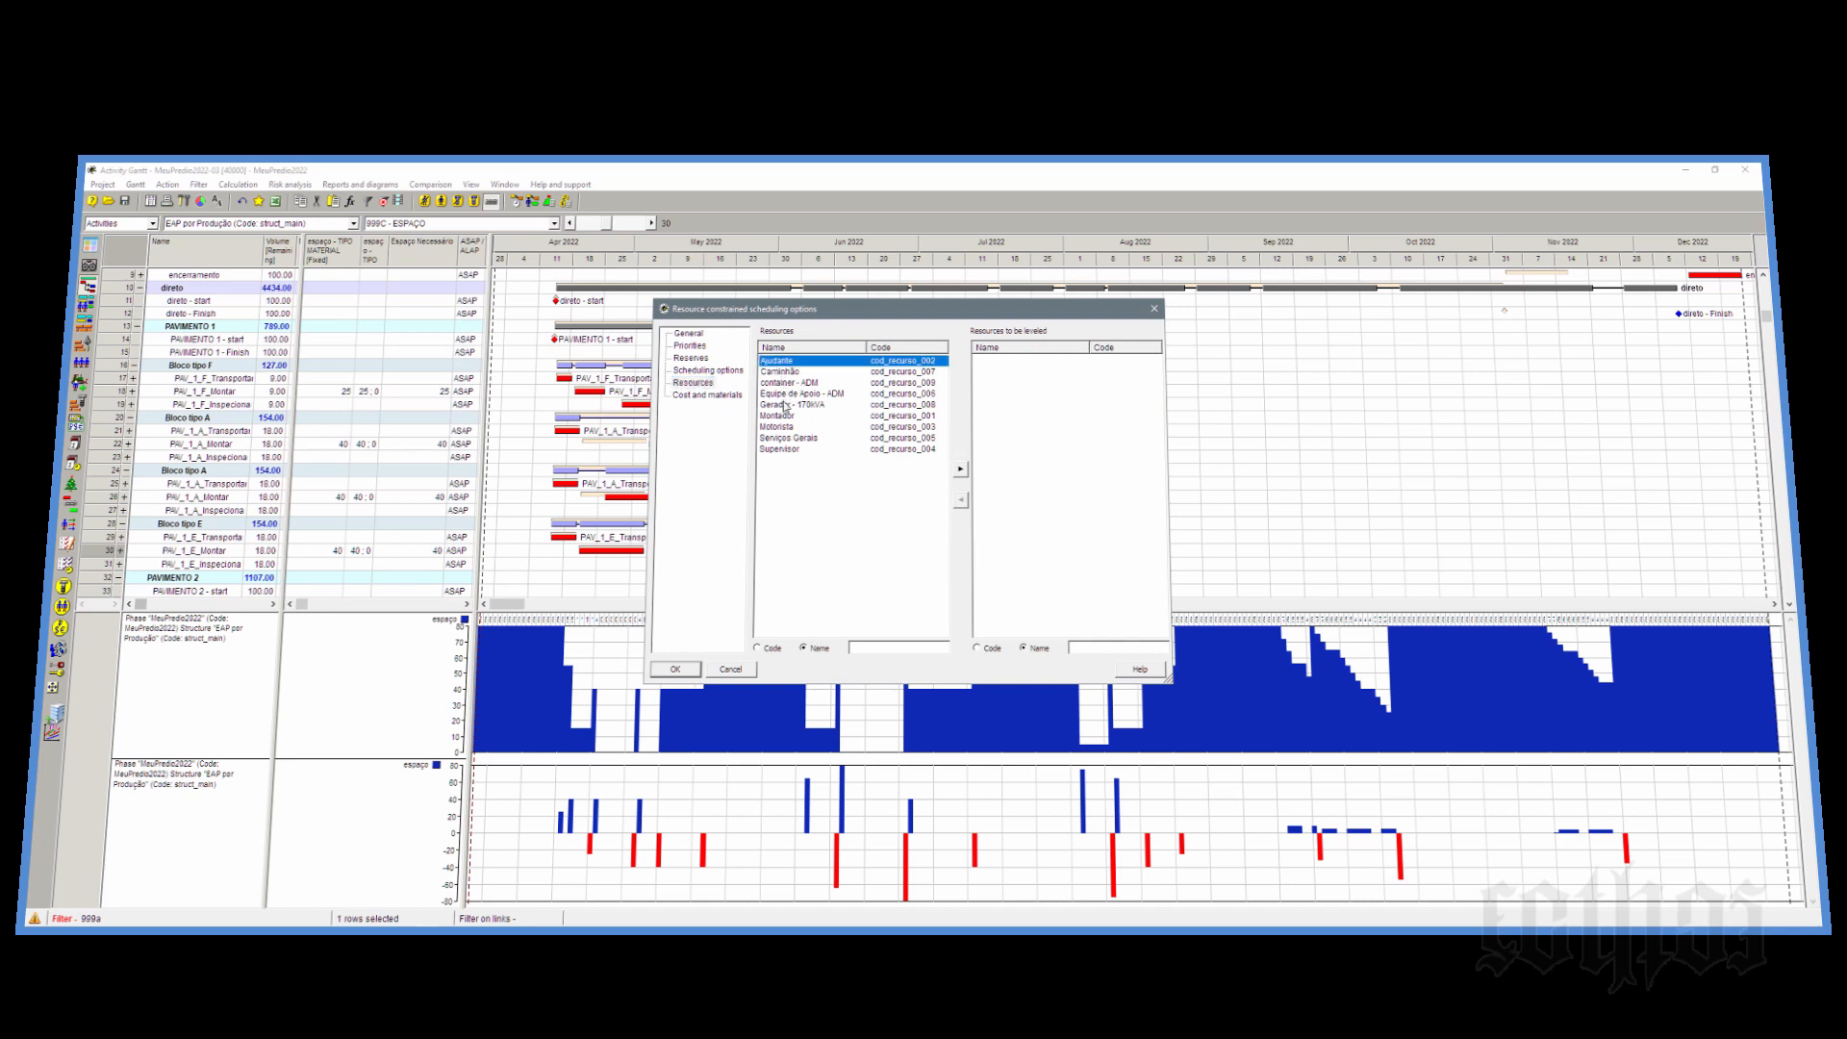
left_click(786, 417, "ctrl")
left_click(960, 469)
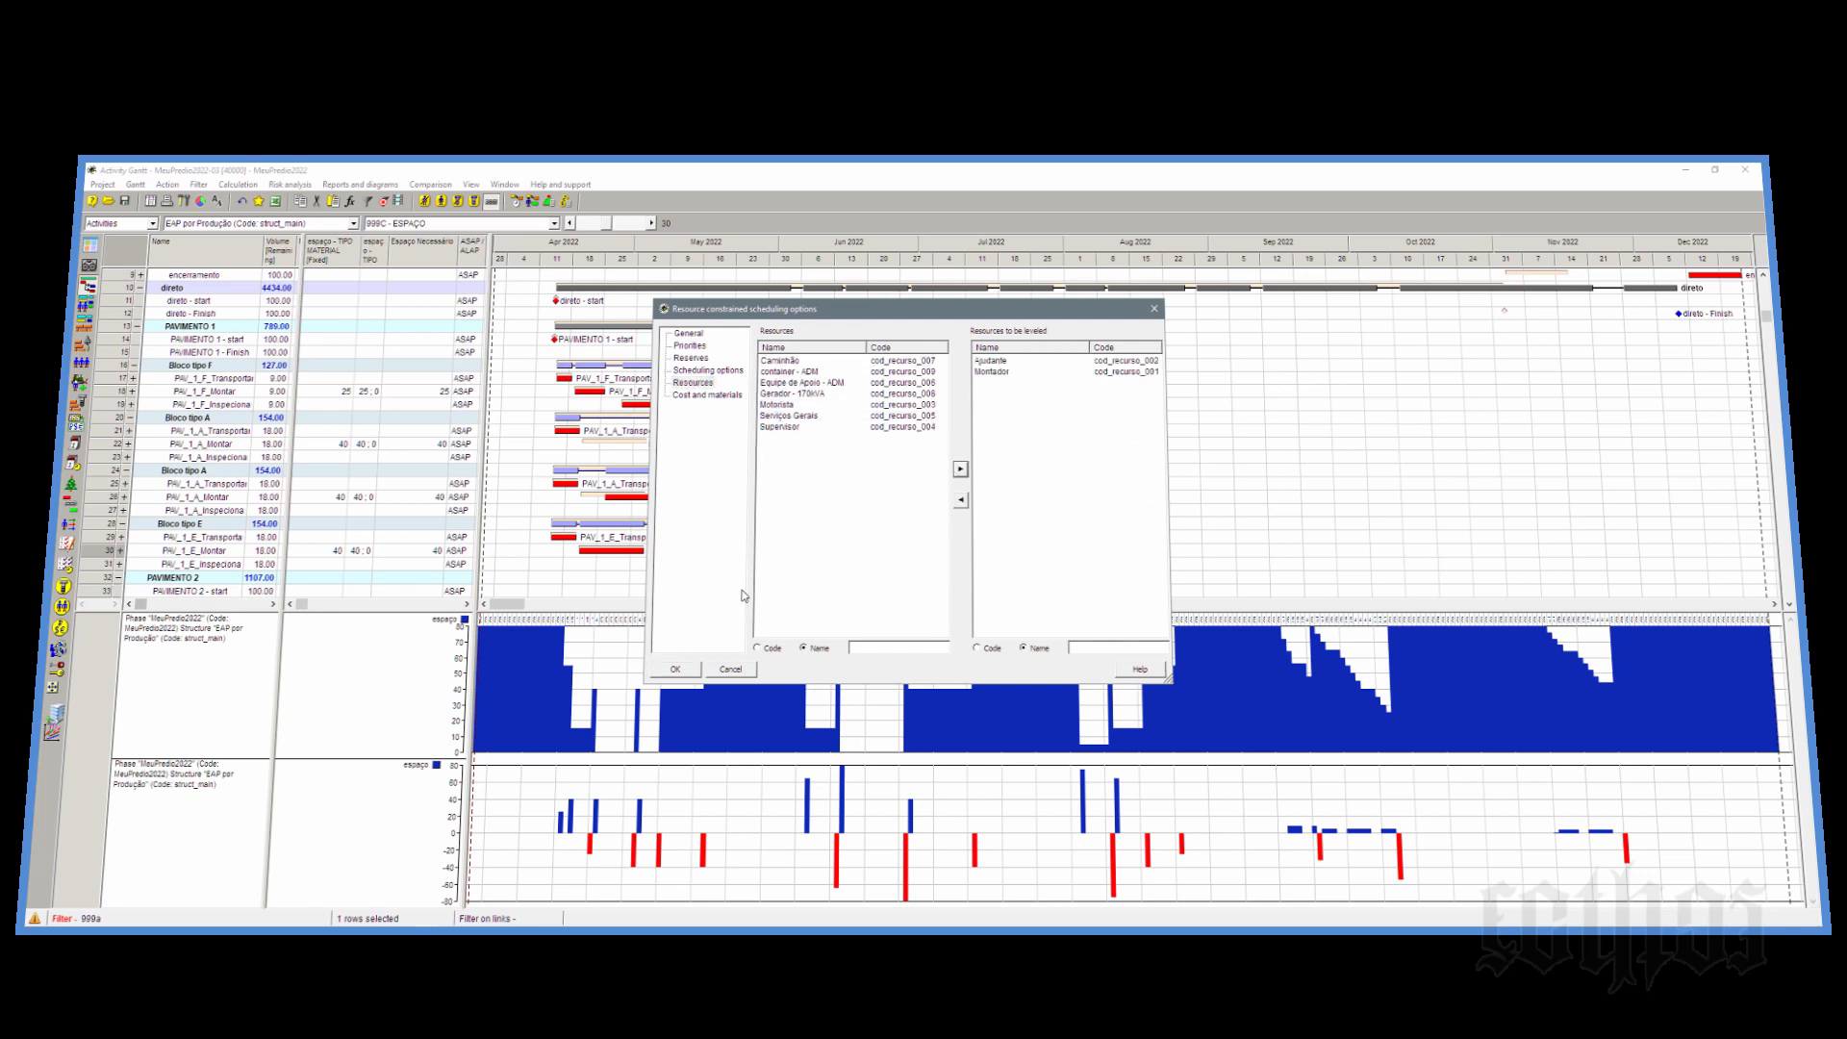
left_click(676, 669)
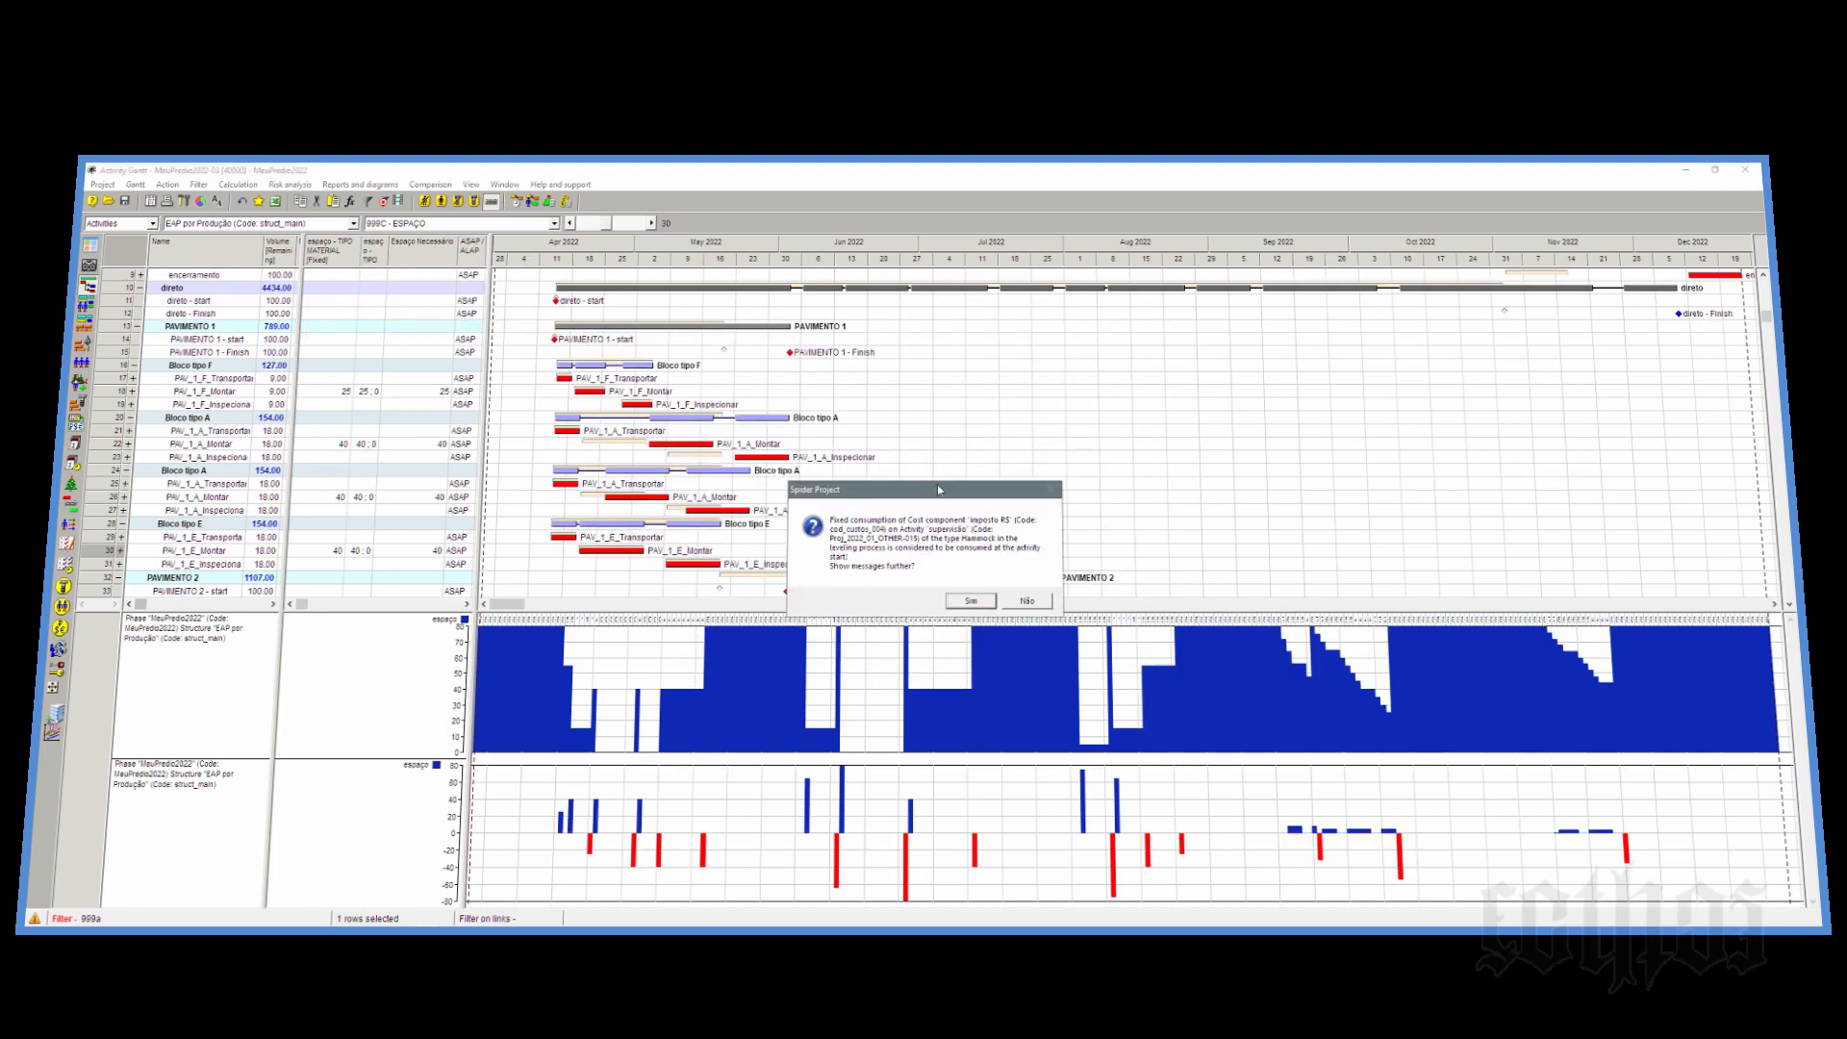
left_click(1015, 600)
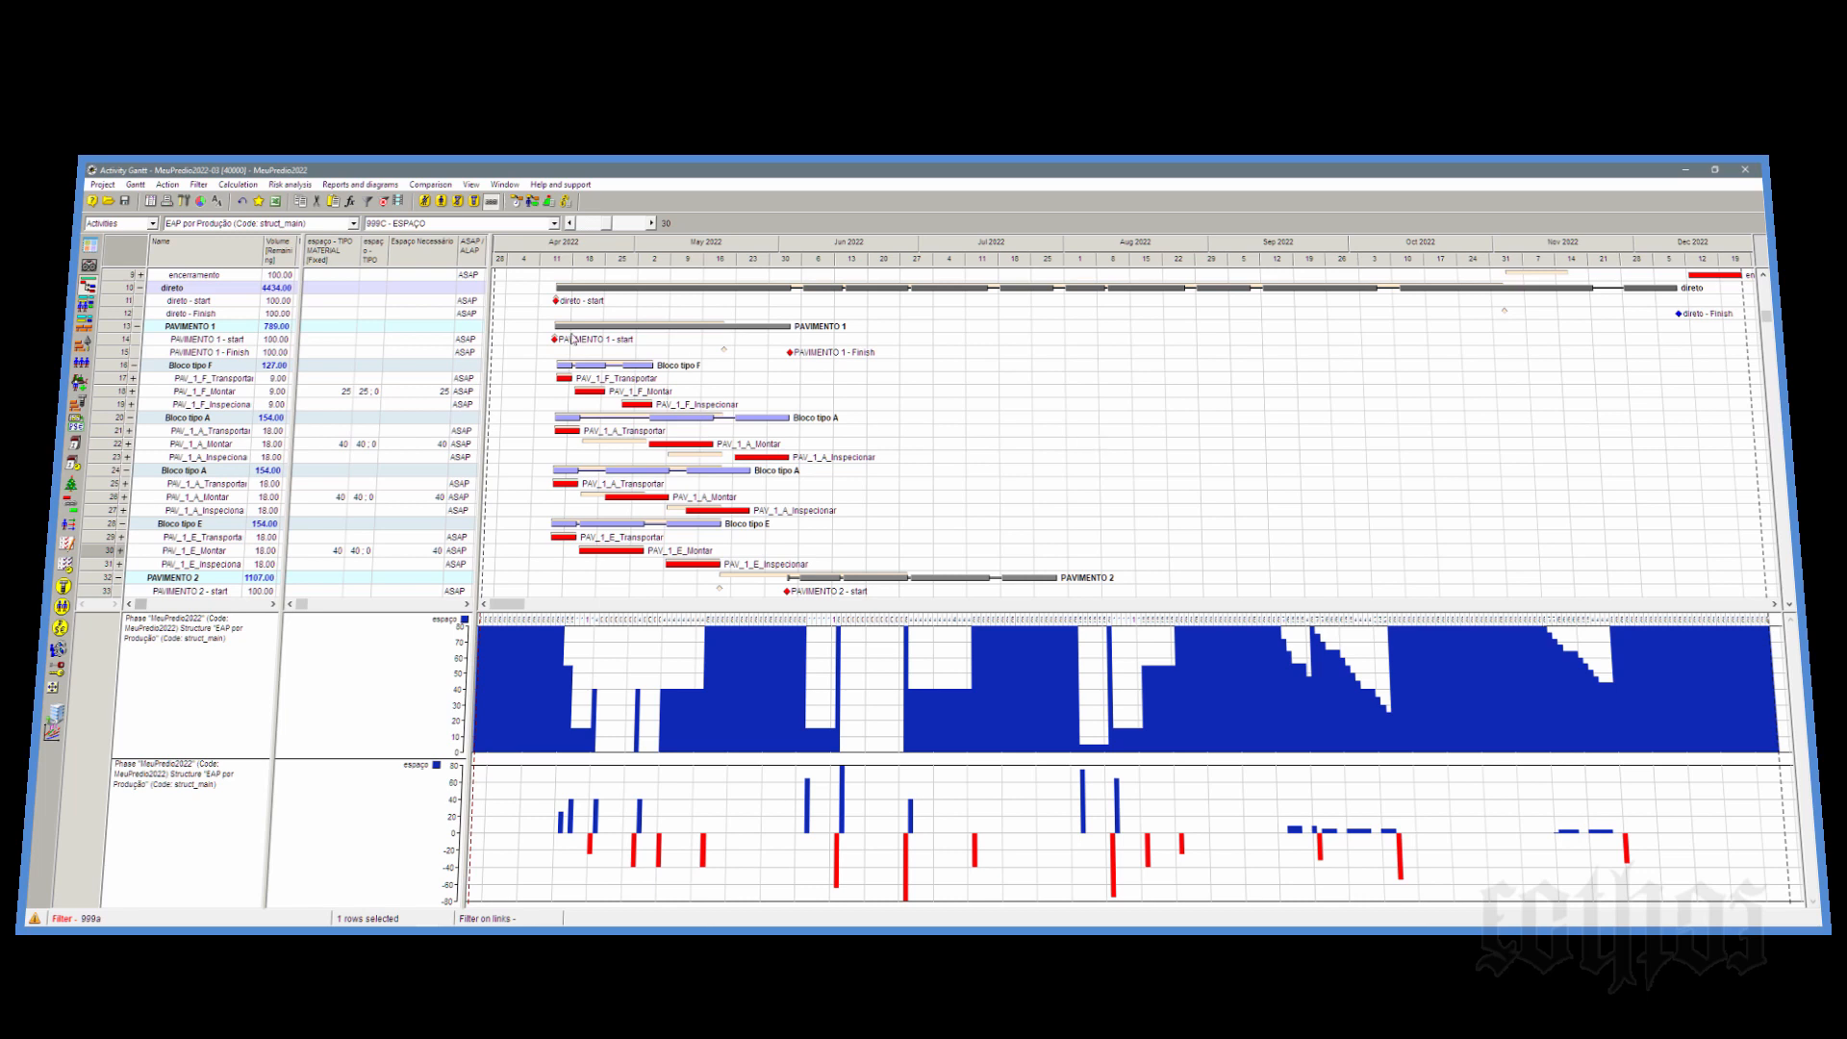
Step: Review the DIESEL and AGUA balances in the Modo 110 - Balanço de Materiais do Projeto view and return to 999C - ESPAÇO
left_click(482, 226)
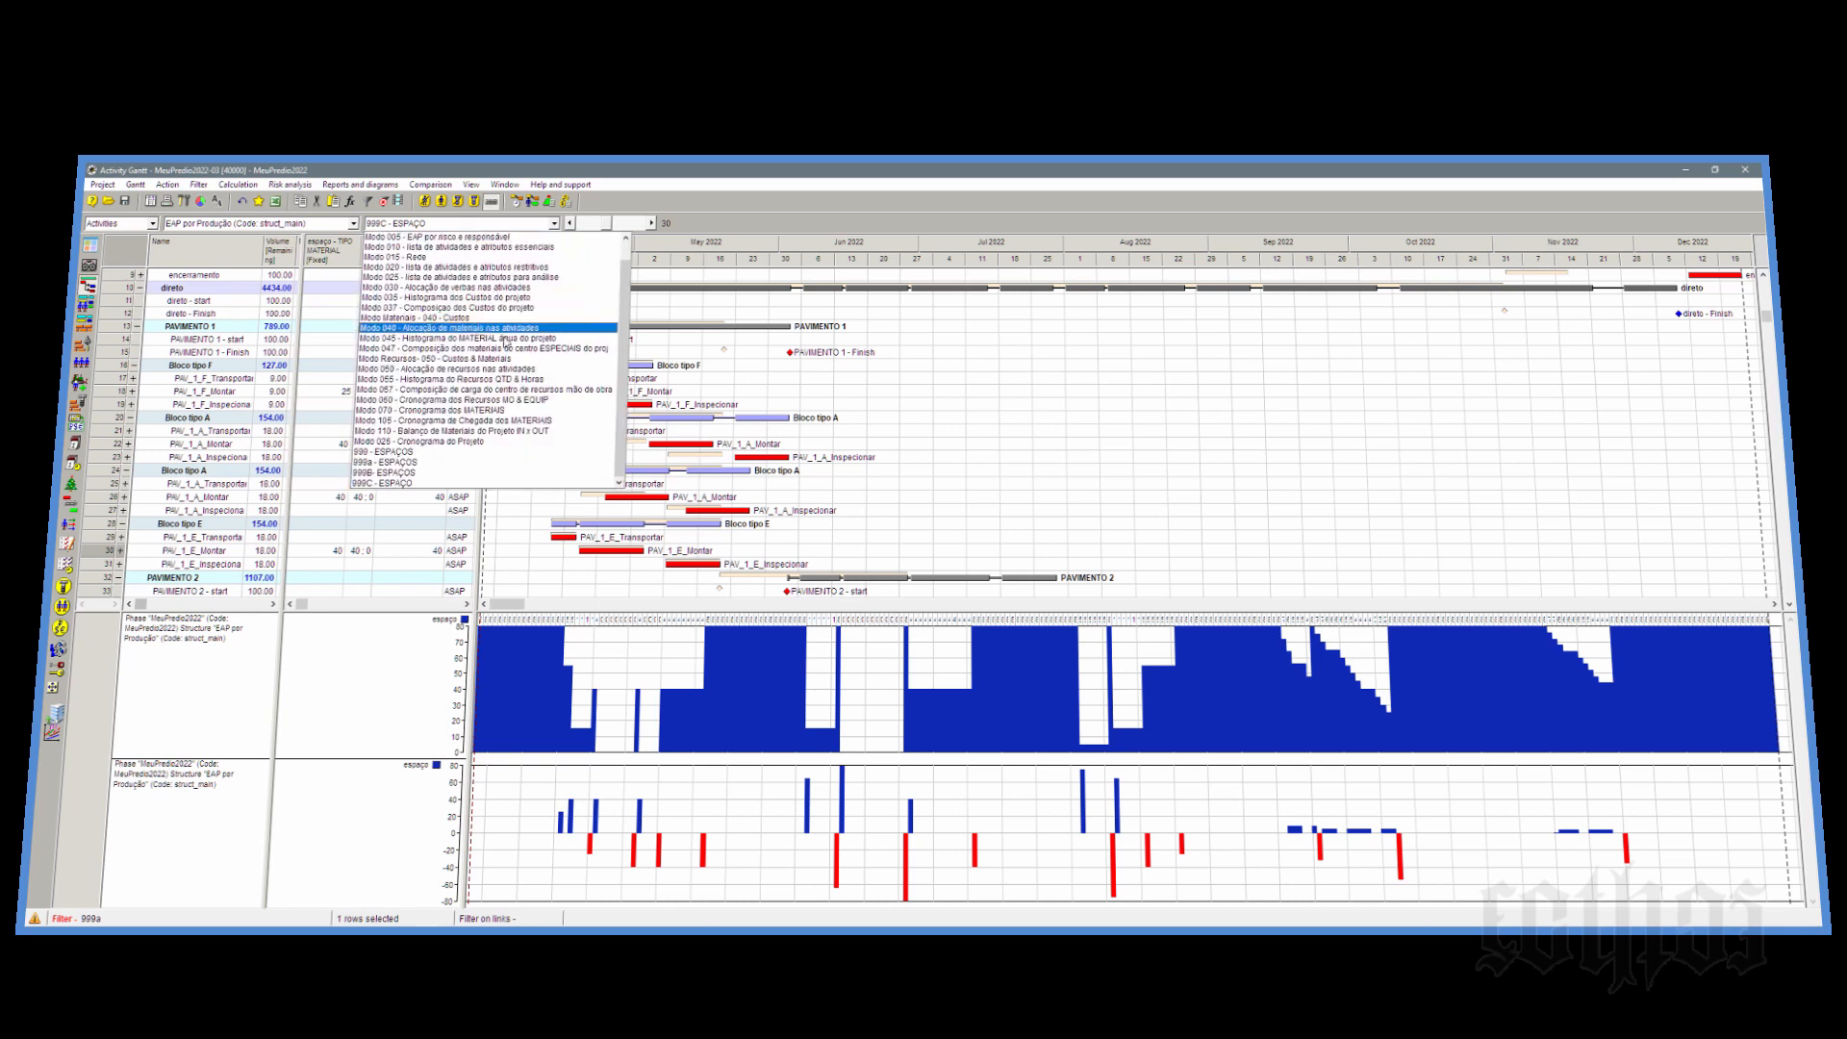
left_click(524, 432)
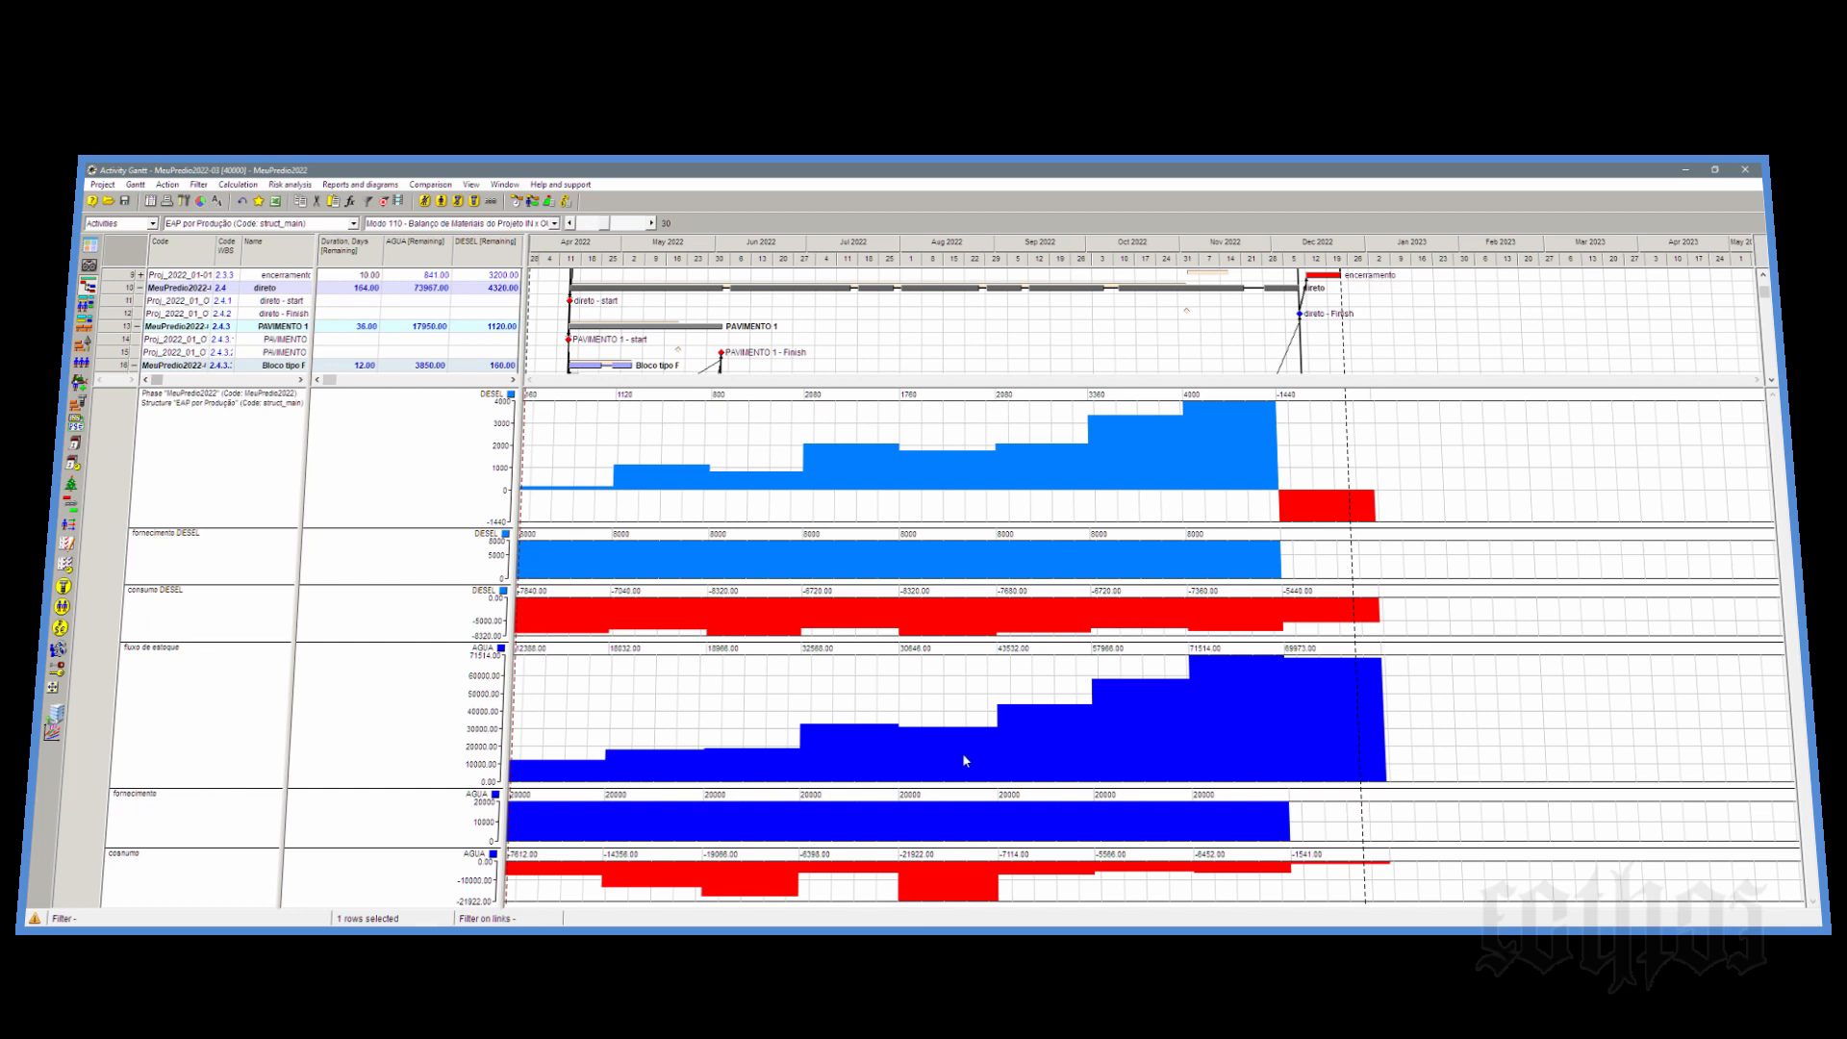
left_click(424, 223)
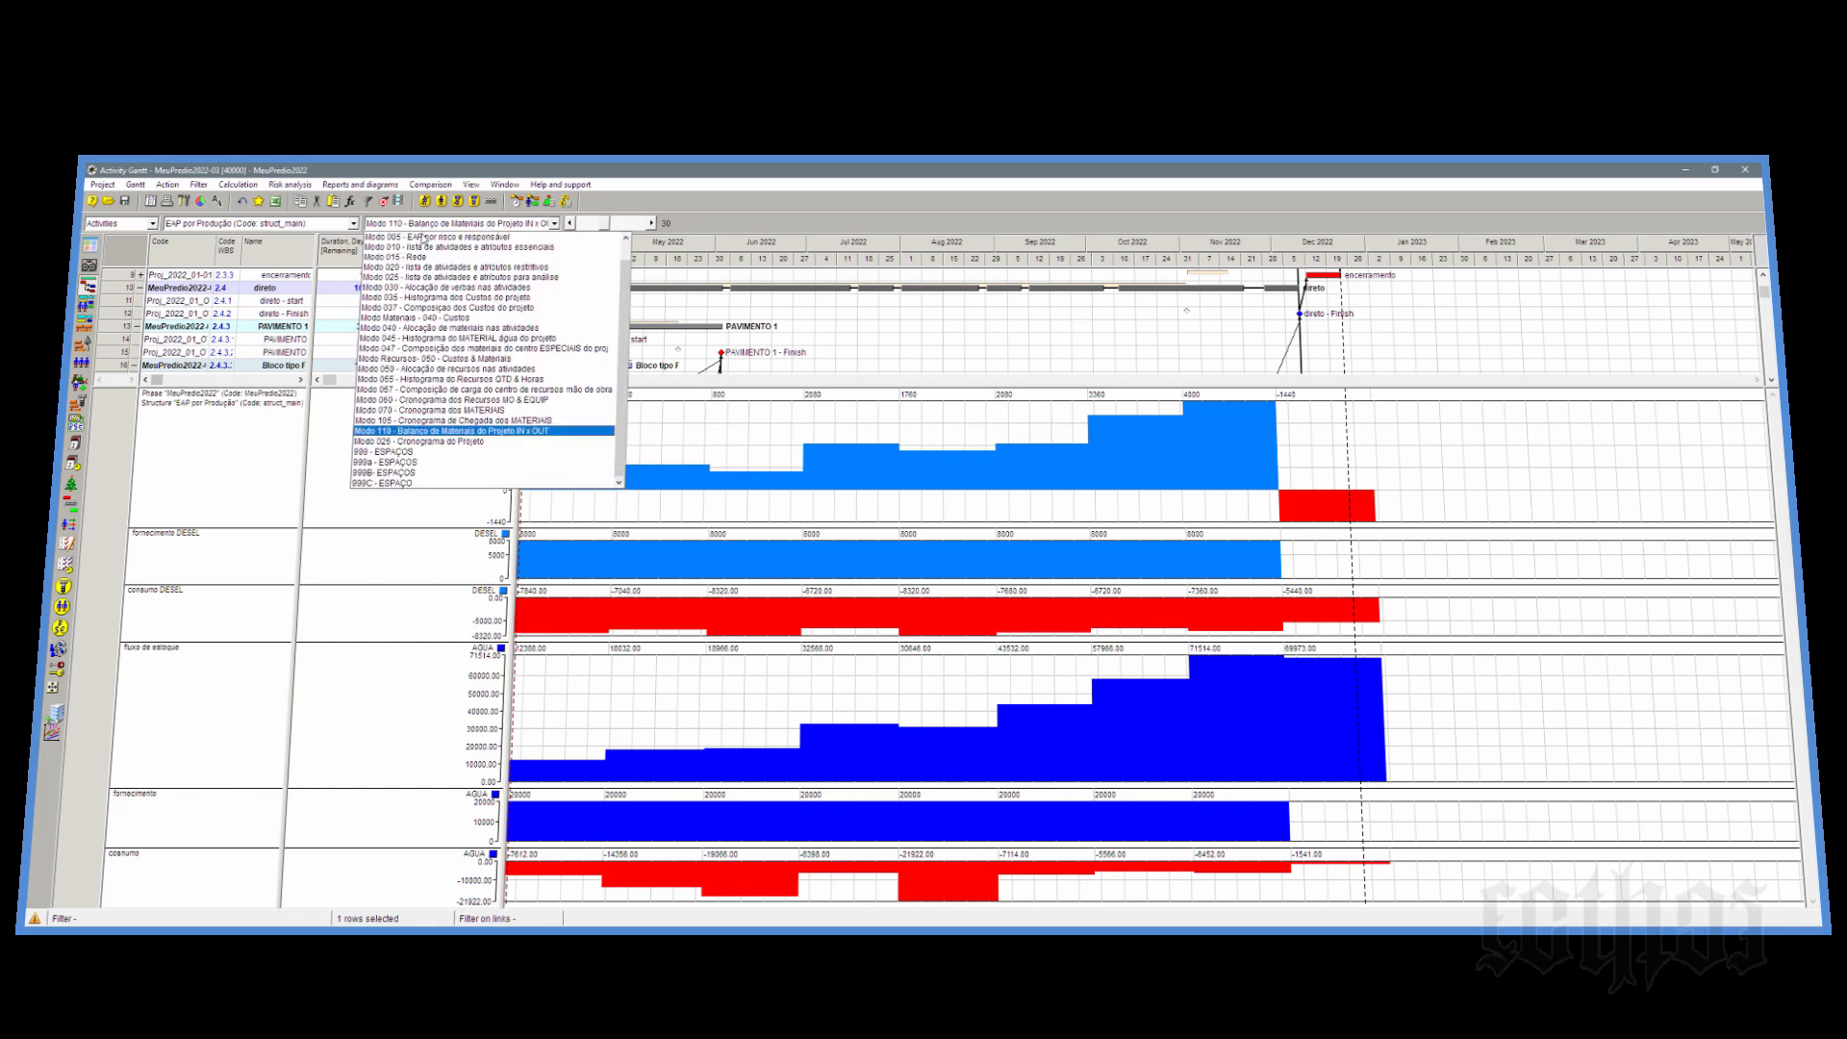
left_click(443, 483)
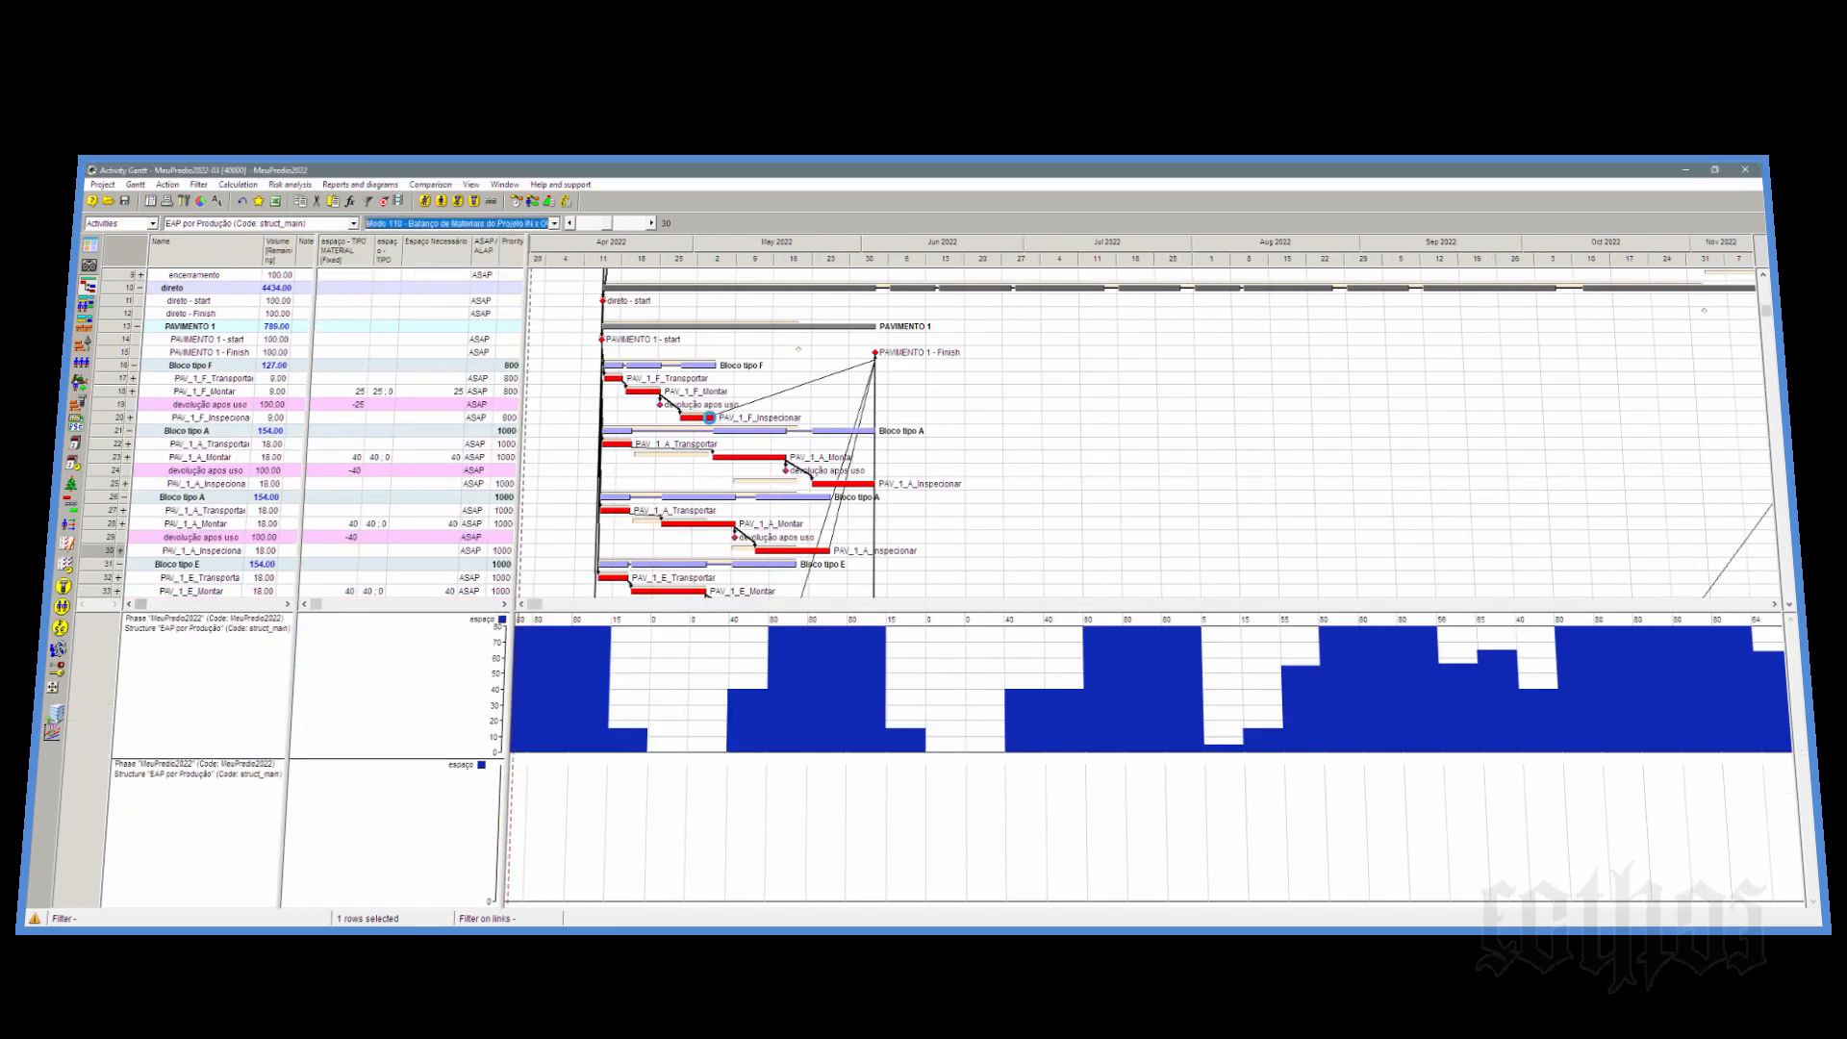
Step: Fit the timescale to the whole project and review the AGUA and DIESEL supply activities under LOGÍSTICA
right_click(813, 252)
left_click(835, 280)
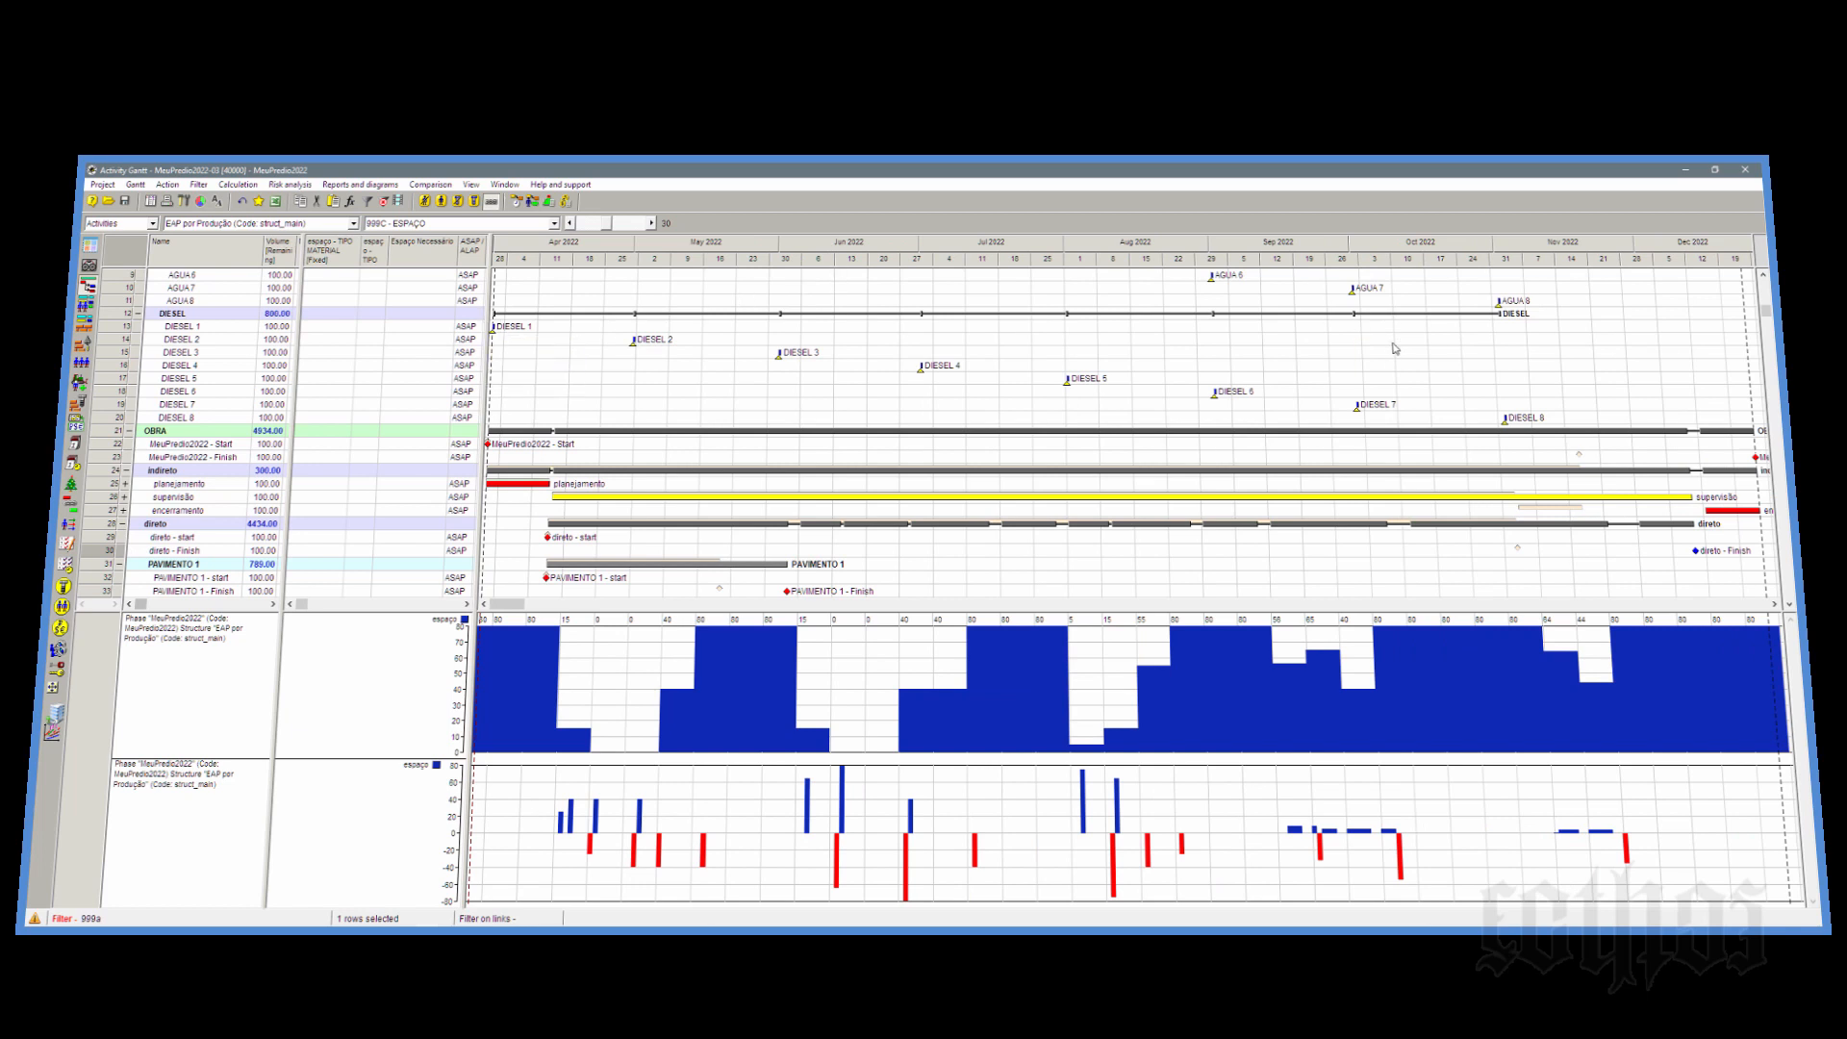
scroll(1388, 354, "up", 3)
scroll(1578, 409, "down", 2)
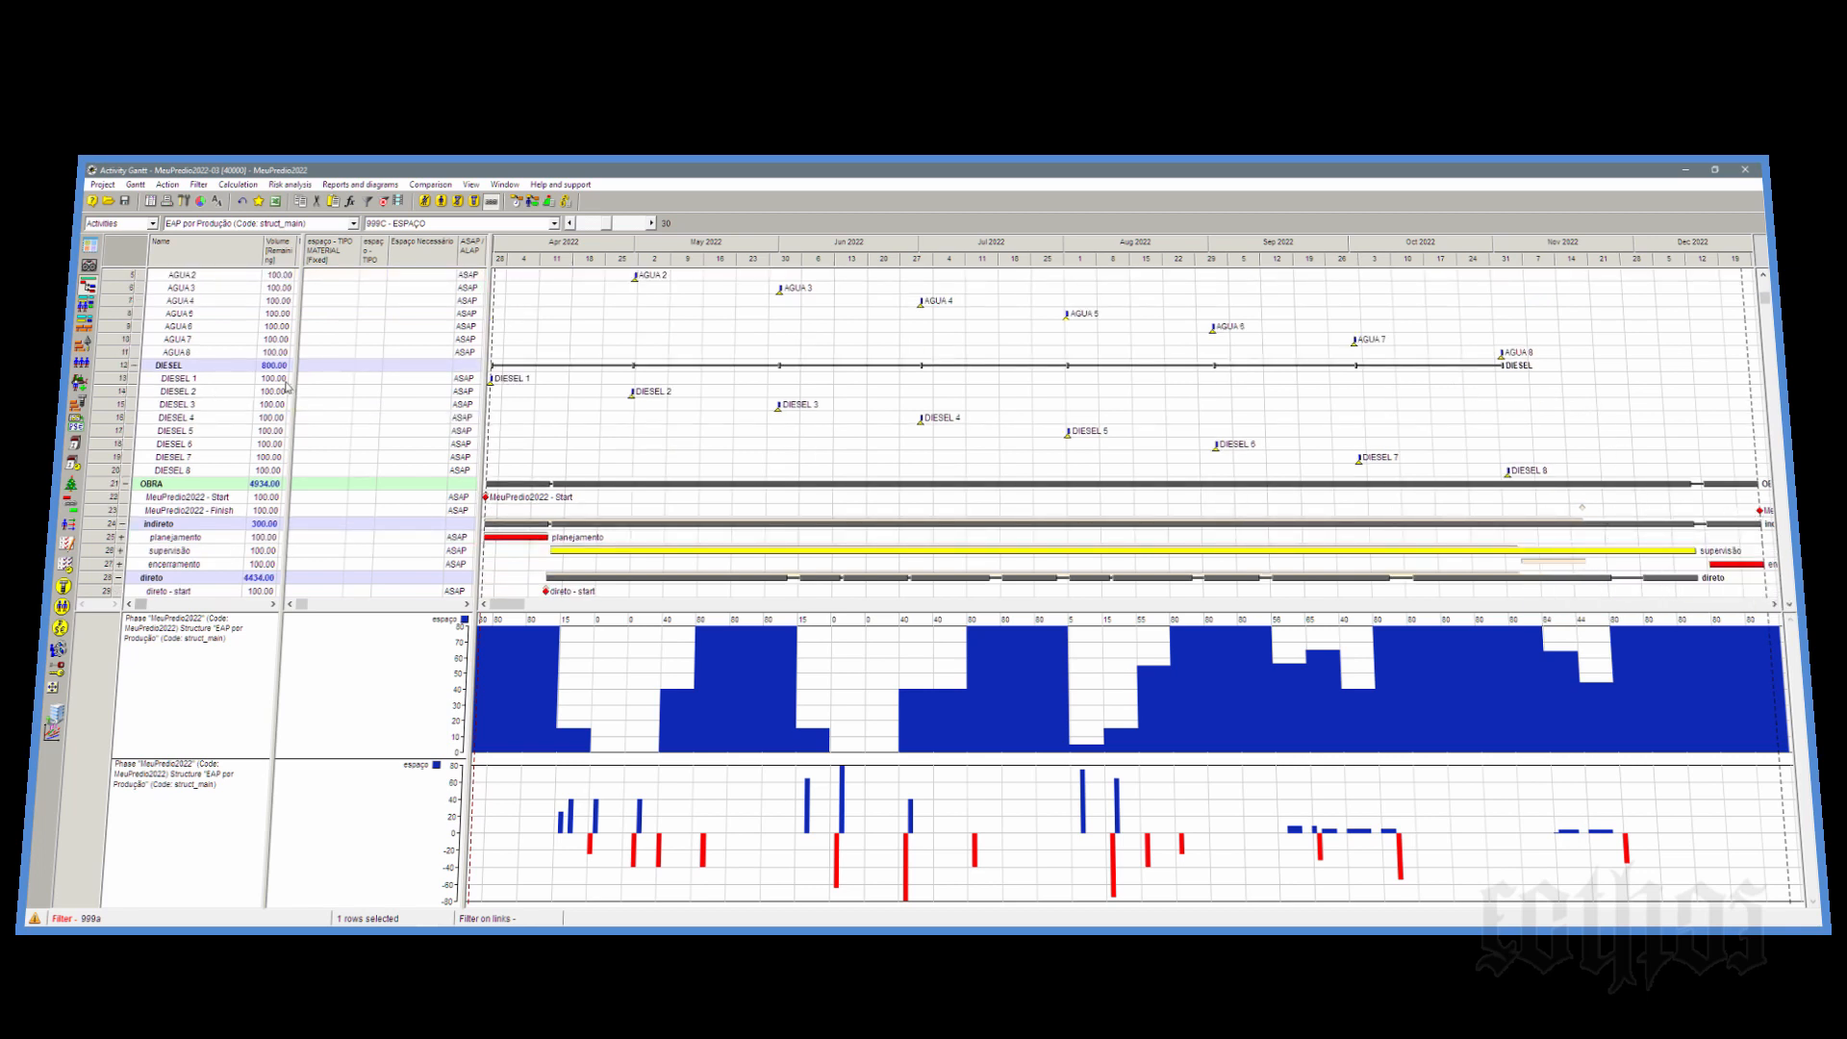
scroll(286, 387, "up", 2)
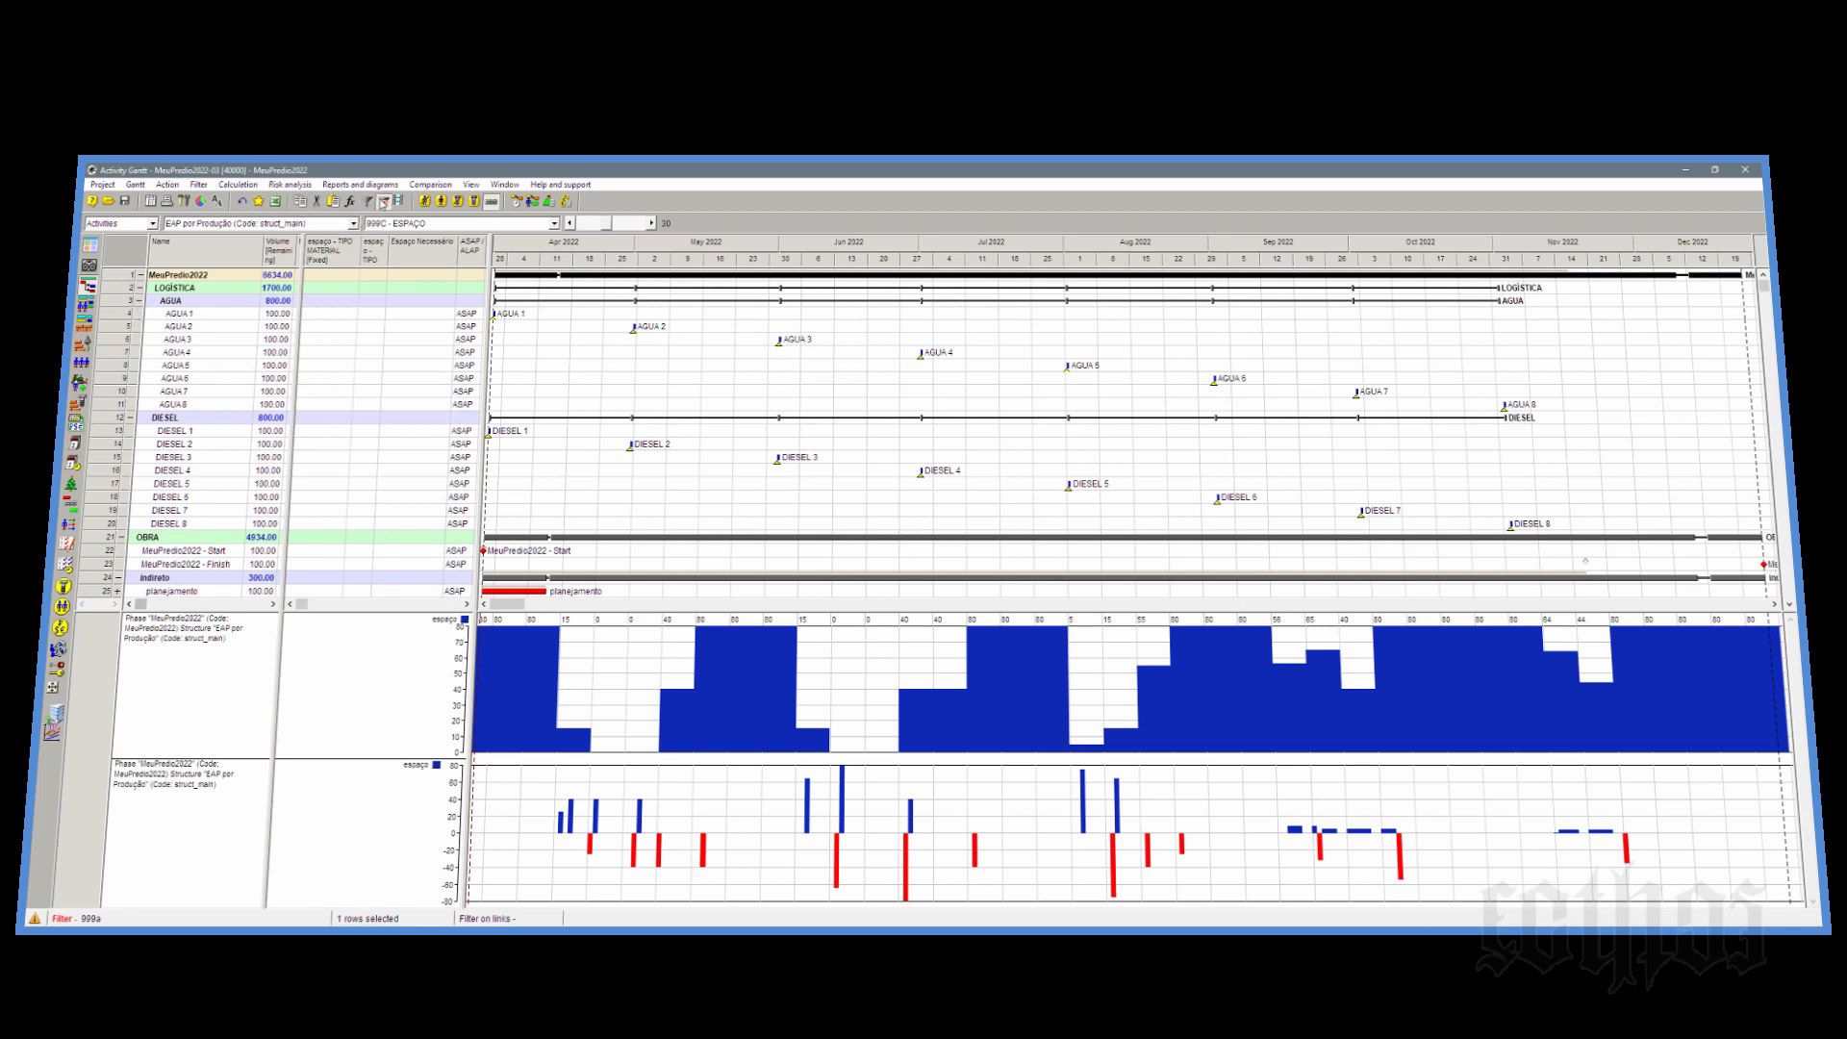
Step: Clear the activity filter and set the fixed espaço quantity of AQUISIÇÃO DE ESPAÇO PARA USO to -100
left_click(383, 201)
left_click(345, 313)
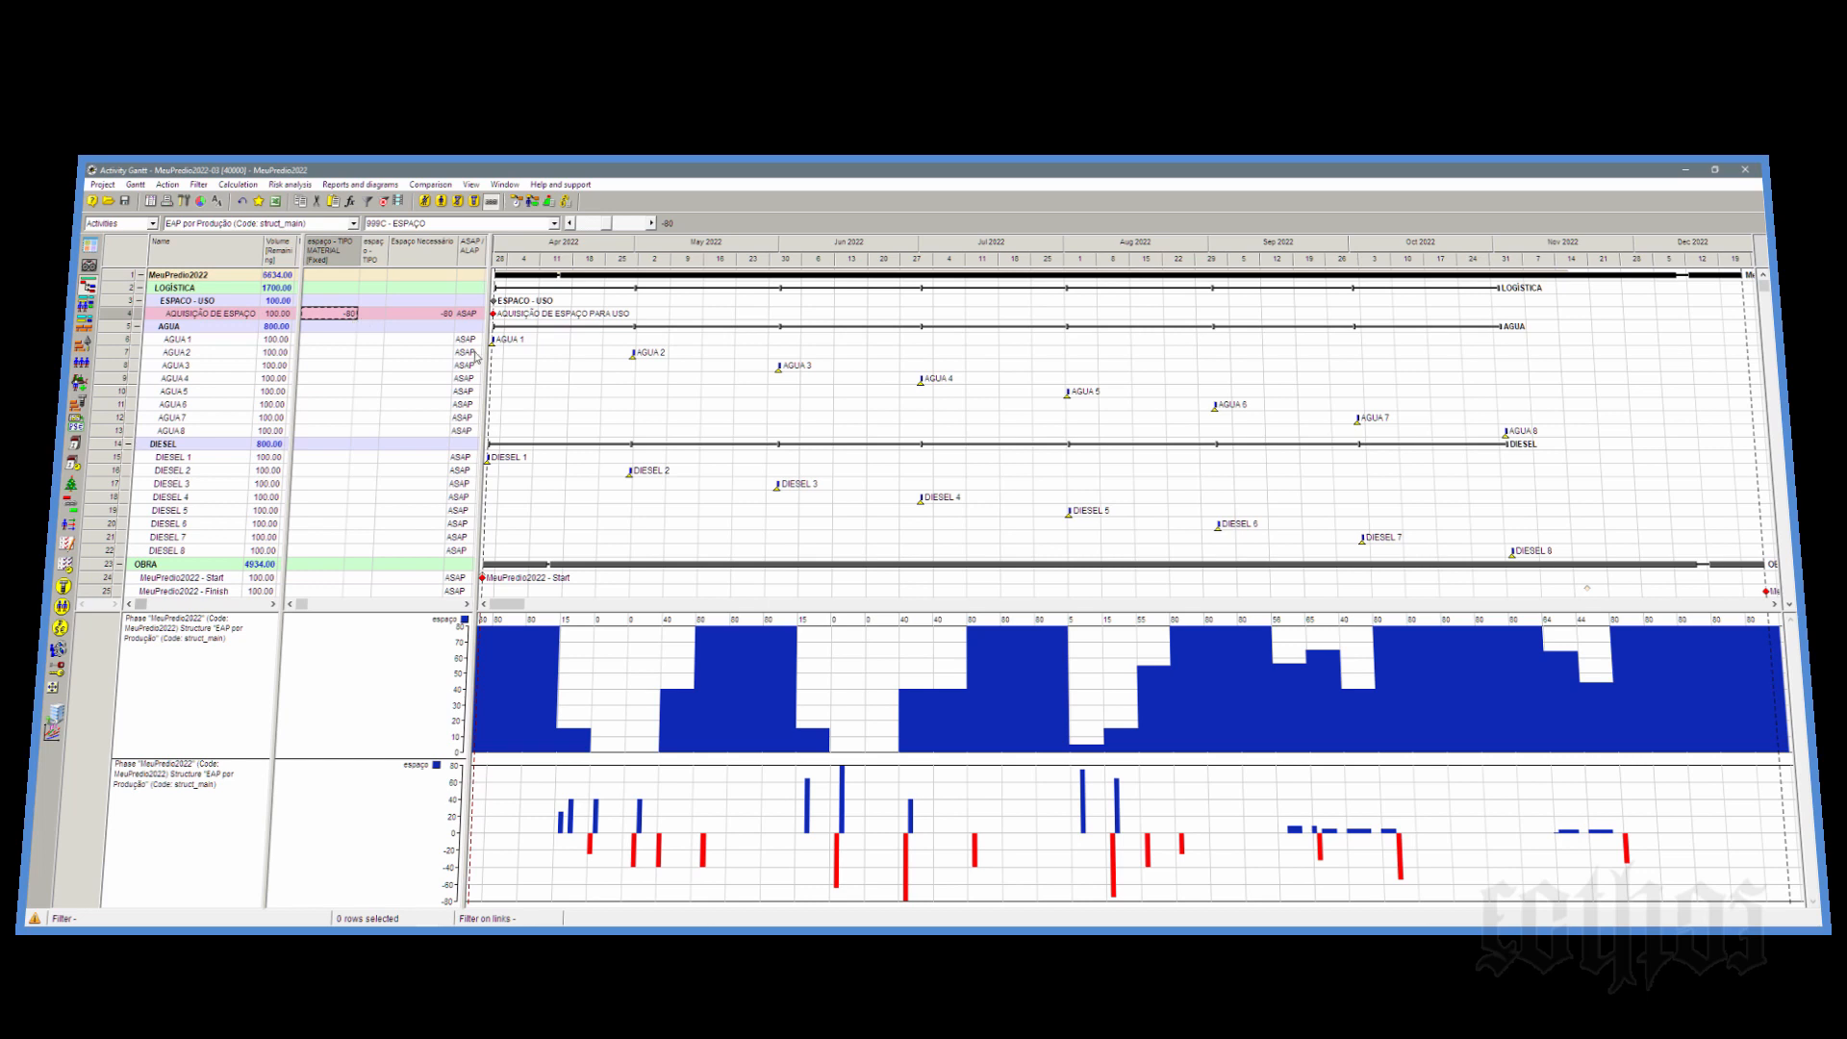
type("-100")
left_click(417, 380)
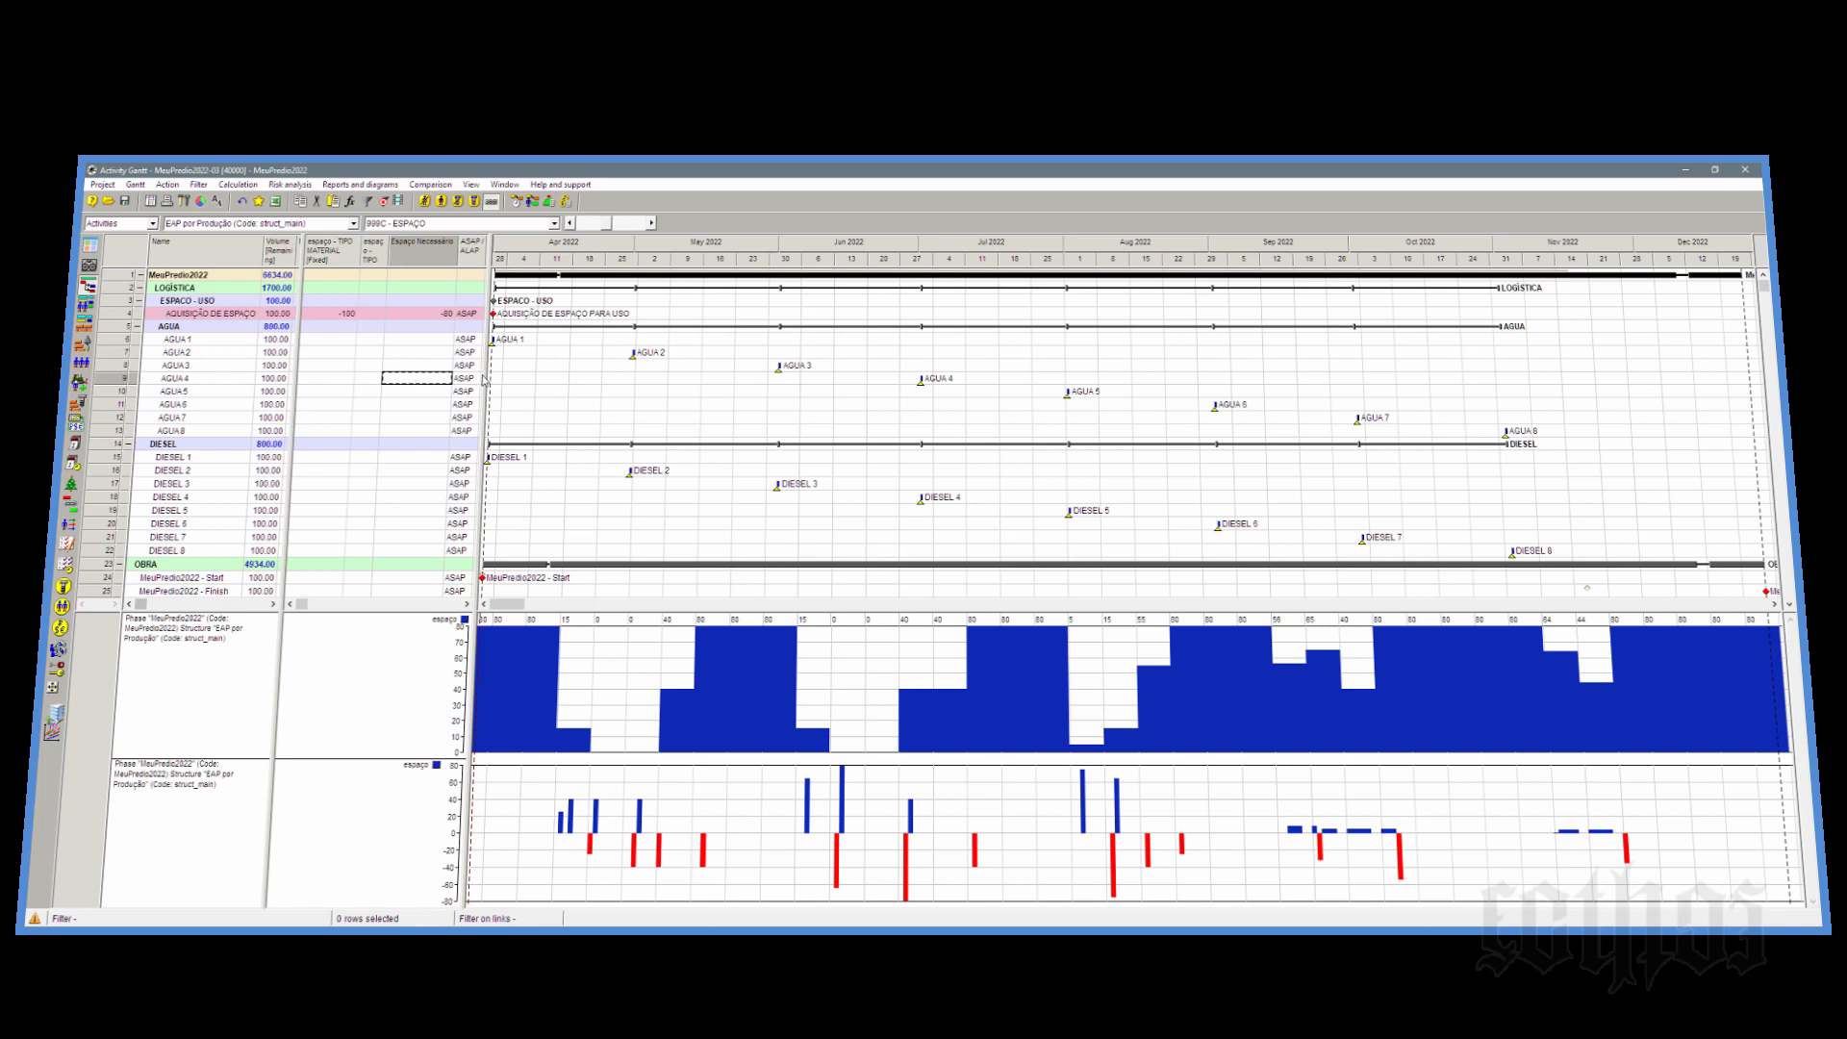
Step: Widen the Gantt chart area, collapse the LOGÍSTICA phase and check the MeuPredio2022 - Finish milestone date
left_click_drag(488, 380, 400, 380)
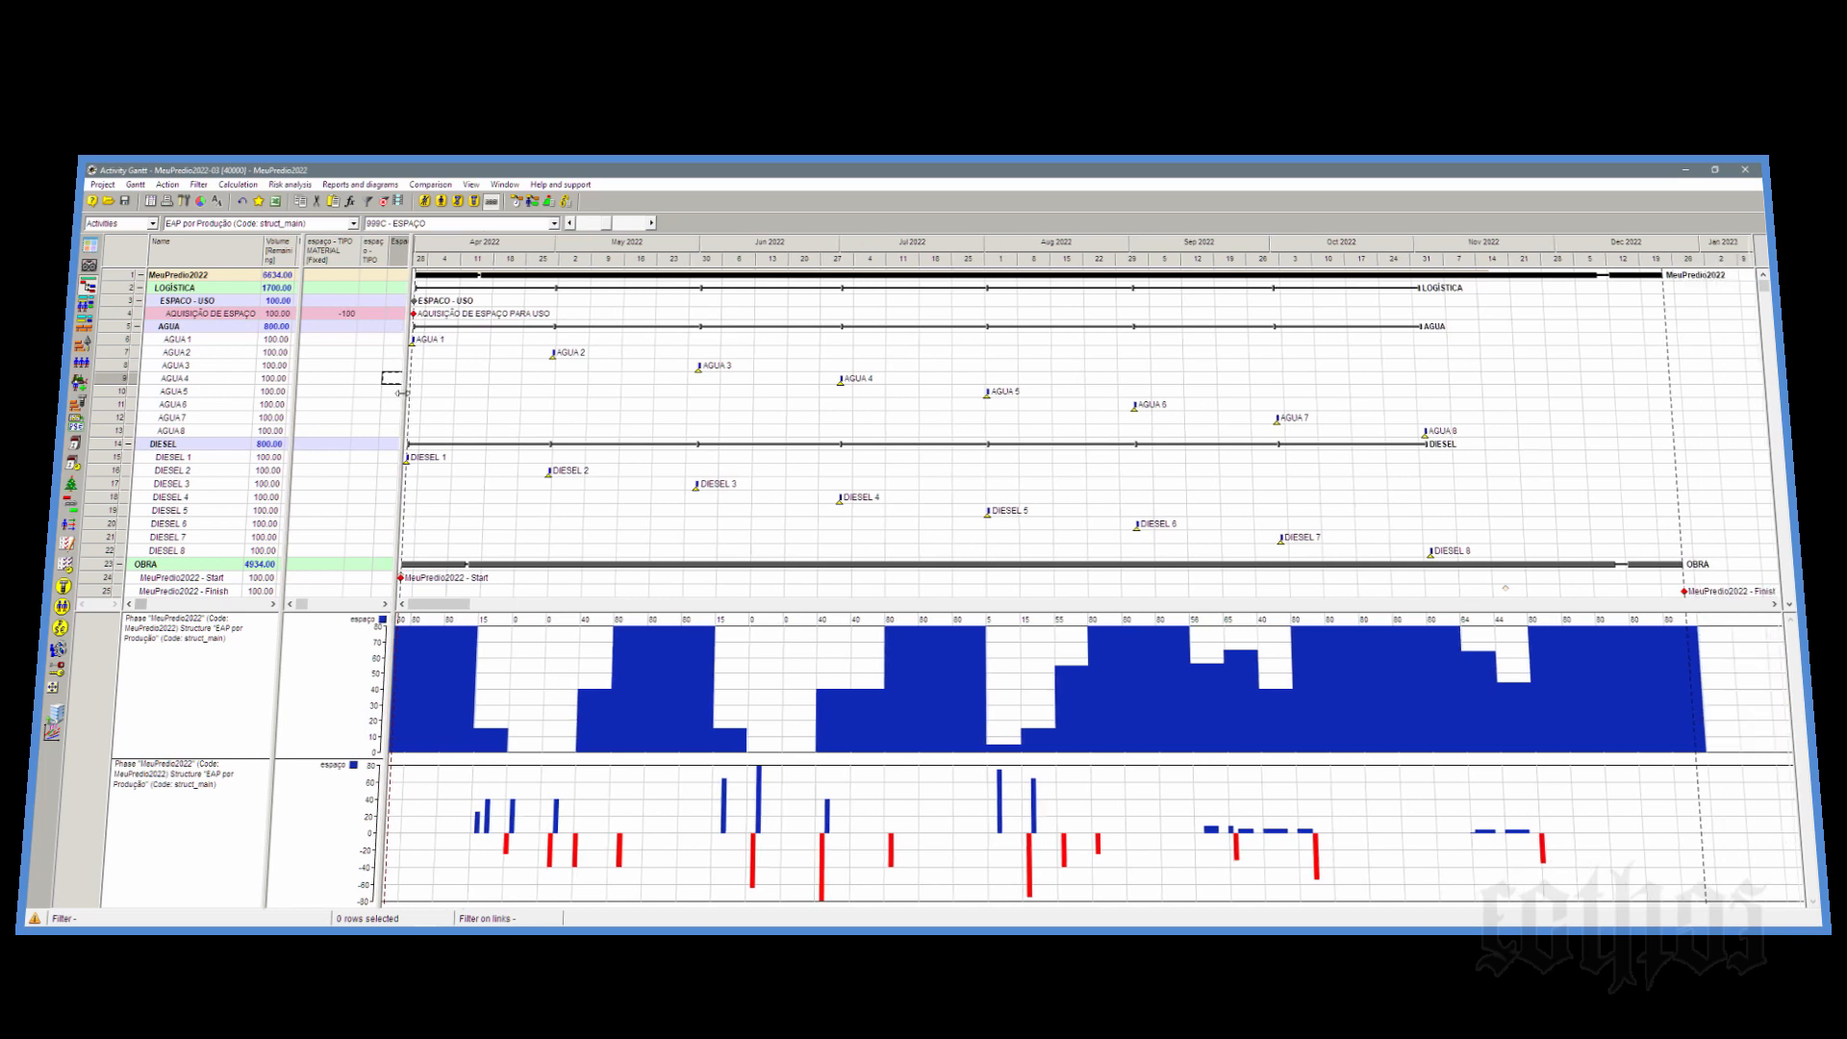
left_click(140, 288)
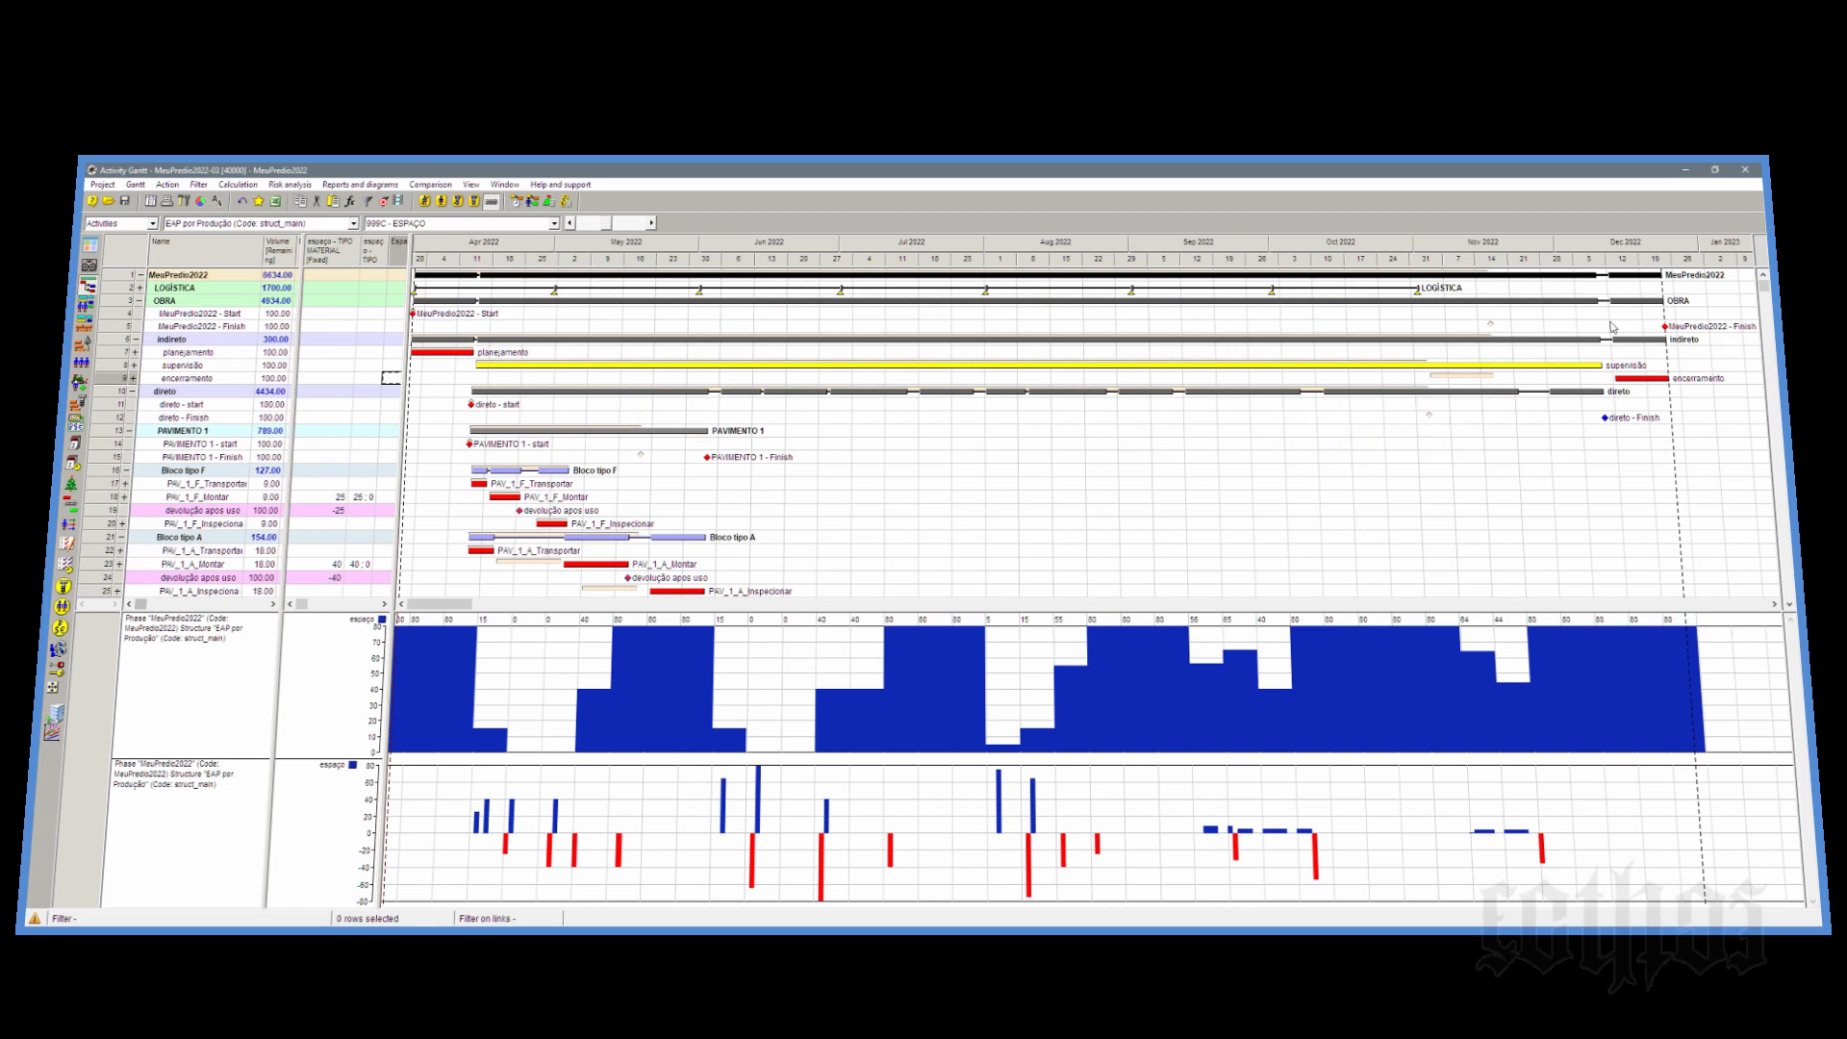
mouse_move(1667, 327)
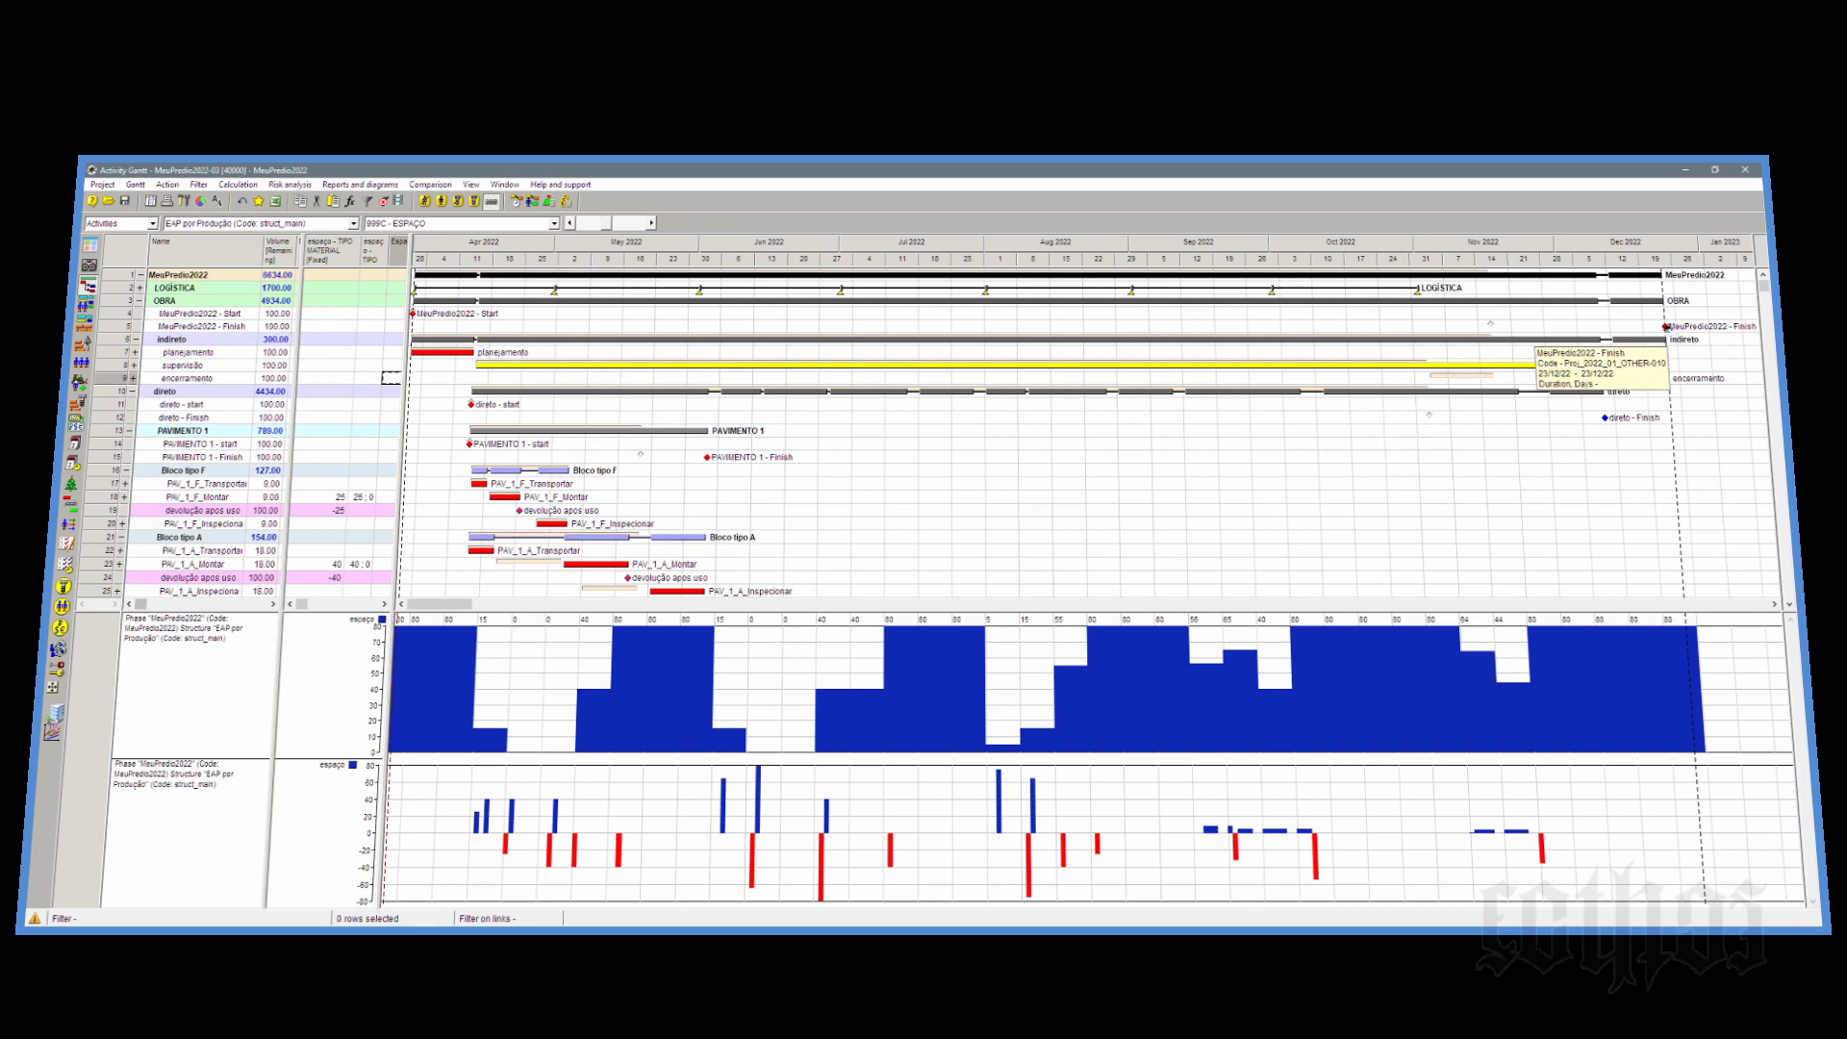
Step: Rerun the resource-constrained scheduling, declining further messages, and check the MeuPredio2022 - Finish date again
left_click(532, 201)
left_click(686, 666)
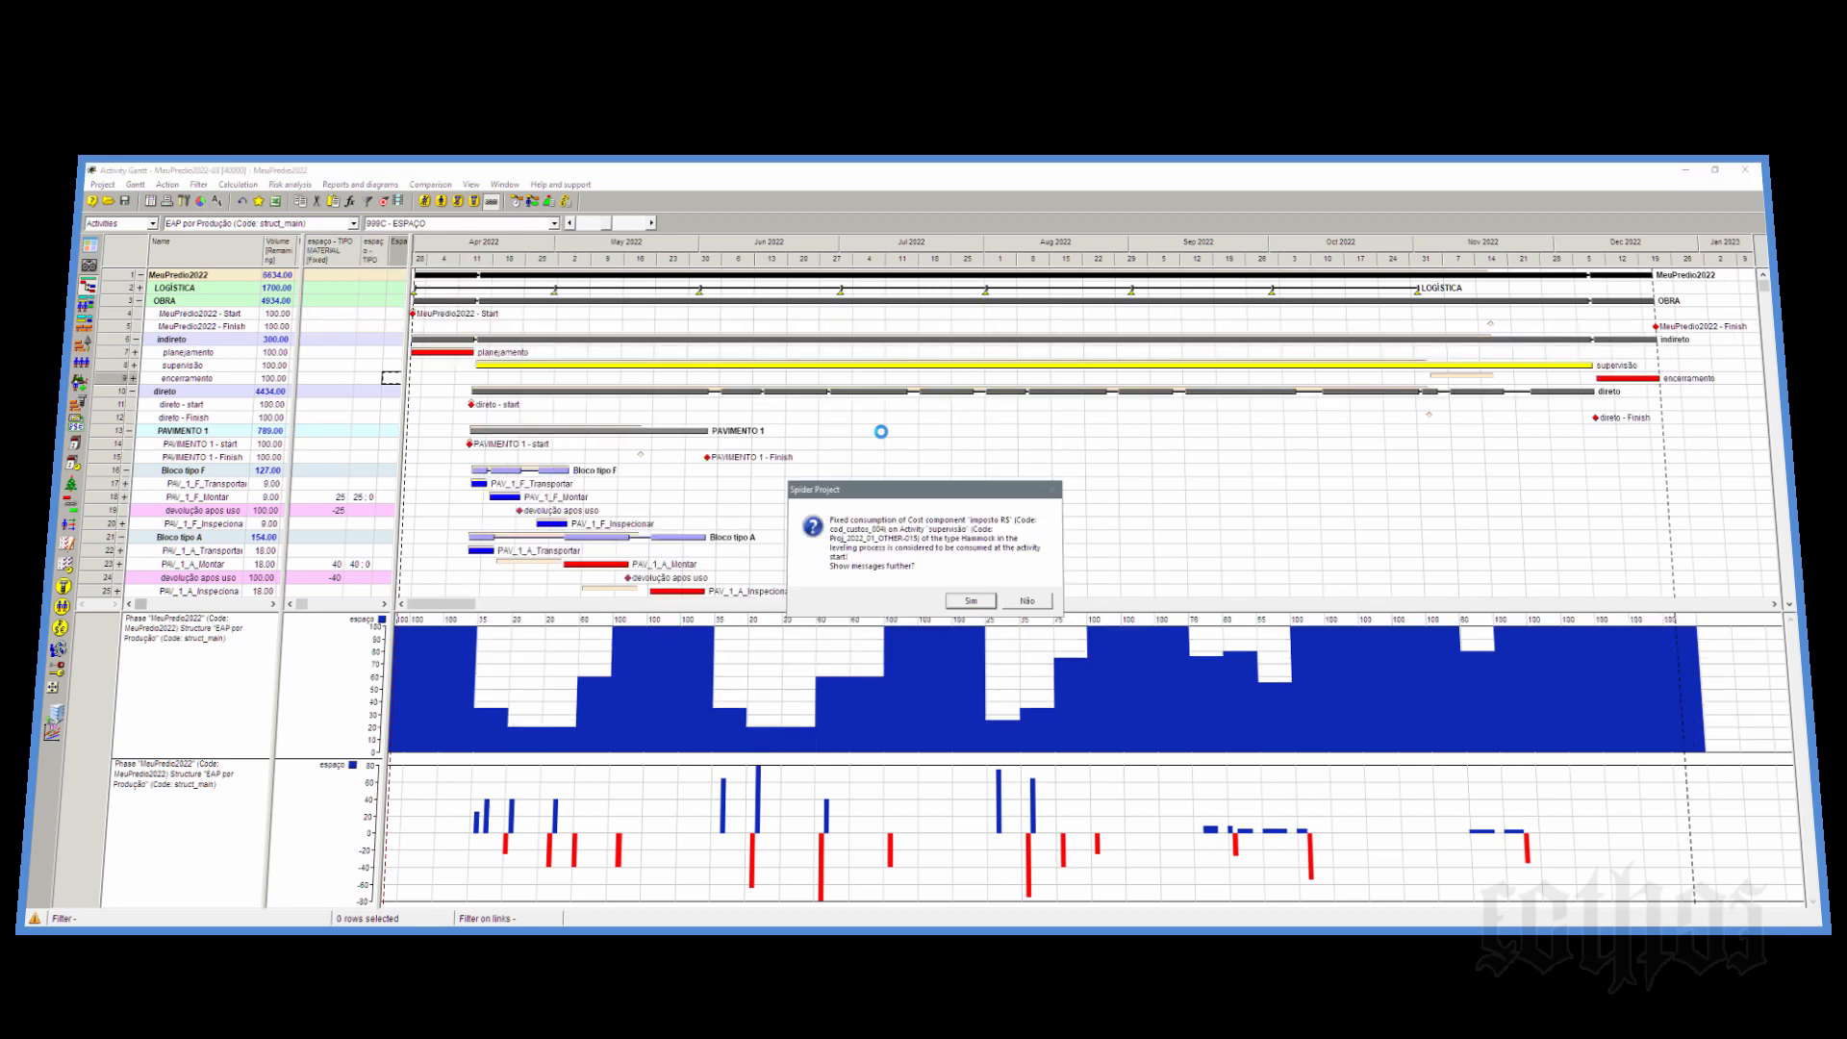
left_click(1051, 599)
mouse_move(1658, 327)
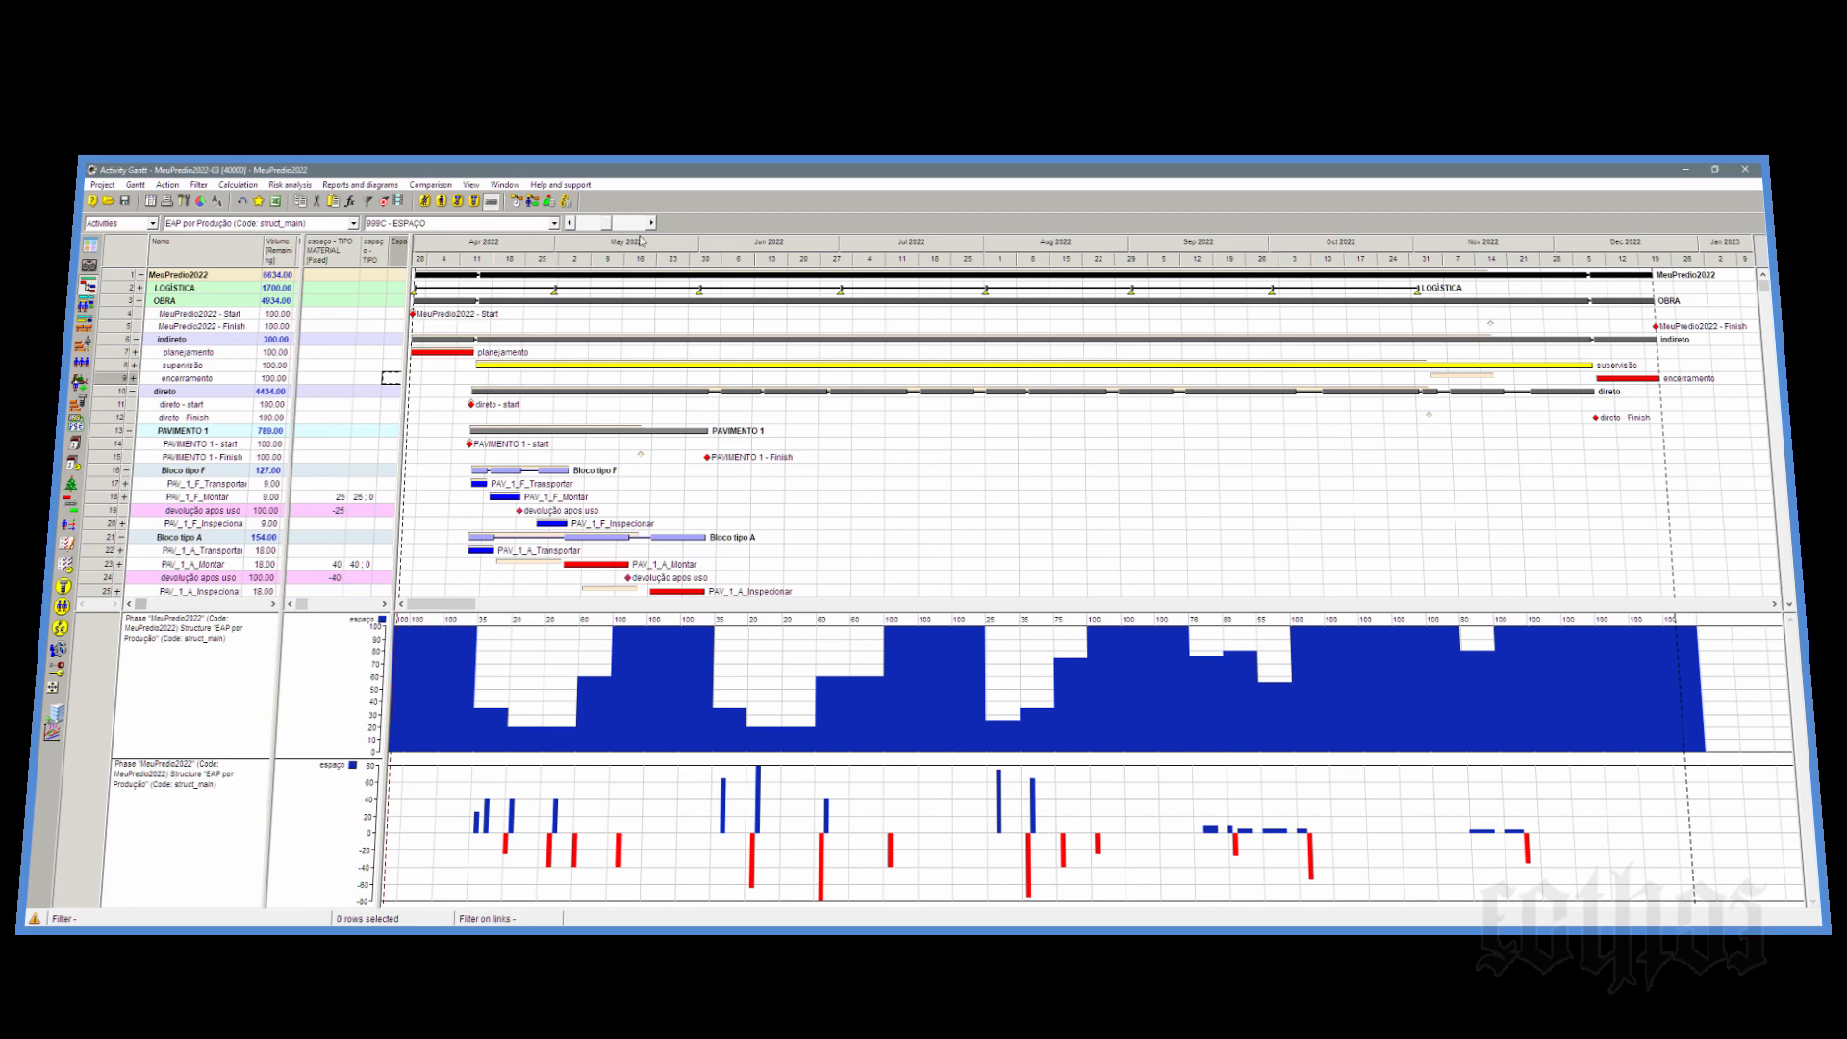
Step: Delete the results of the comparison with the baseline and enlarge the Gantt over the material diagrams
left_click(433, 185)
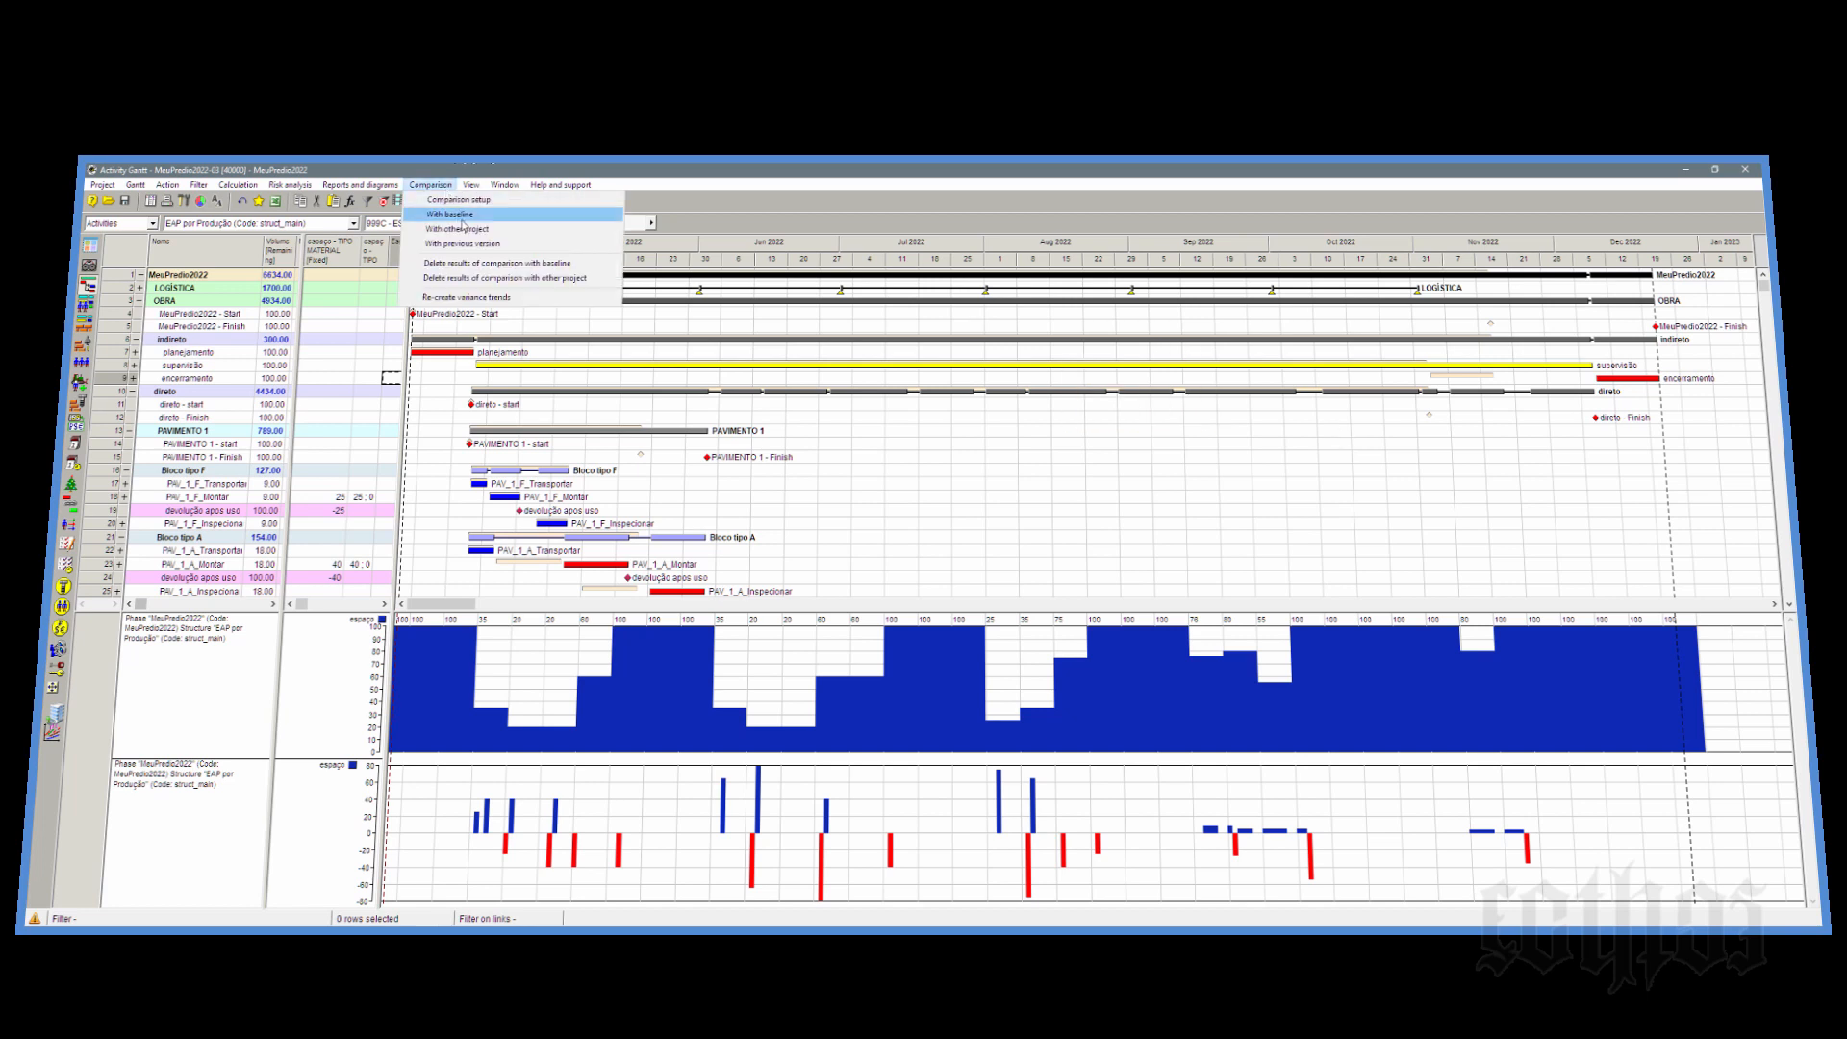
left_click(474, 265)
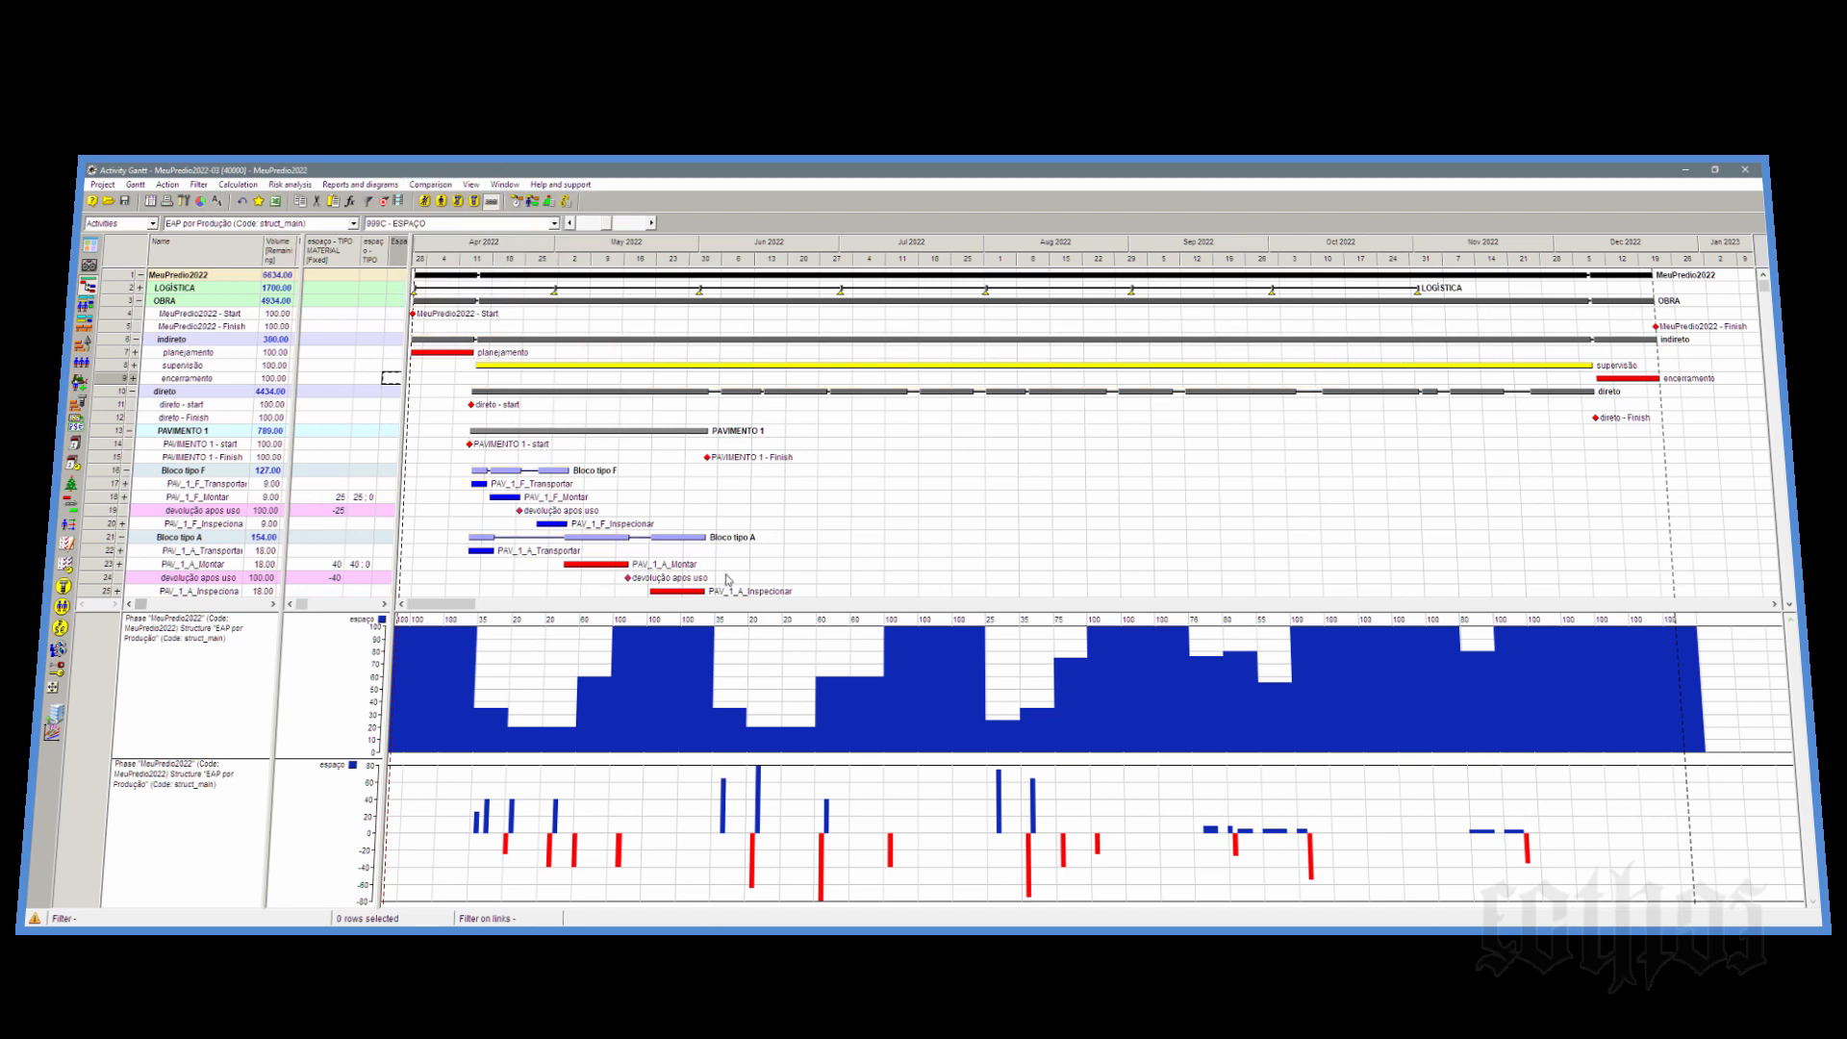
left_click_drag(736, 614, 783, 910)
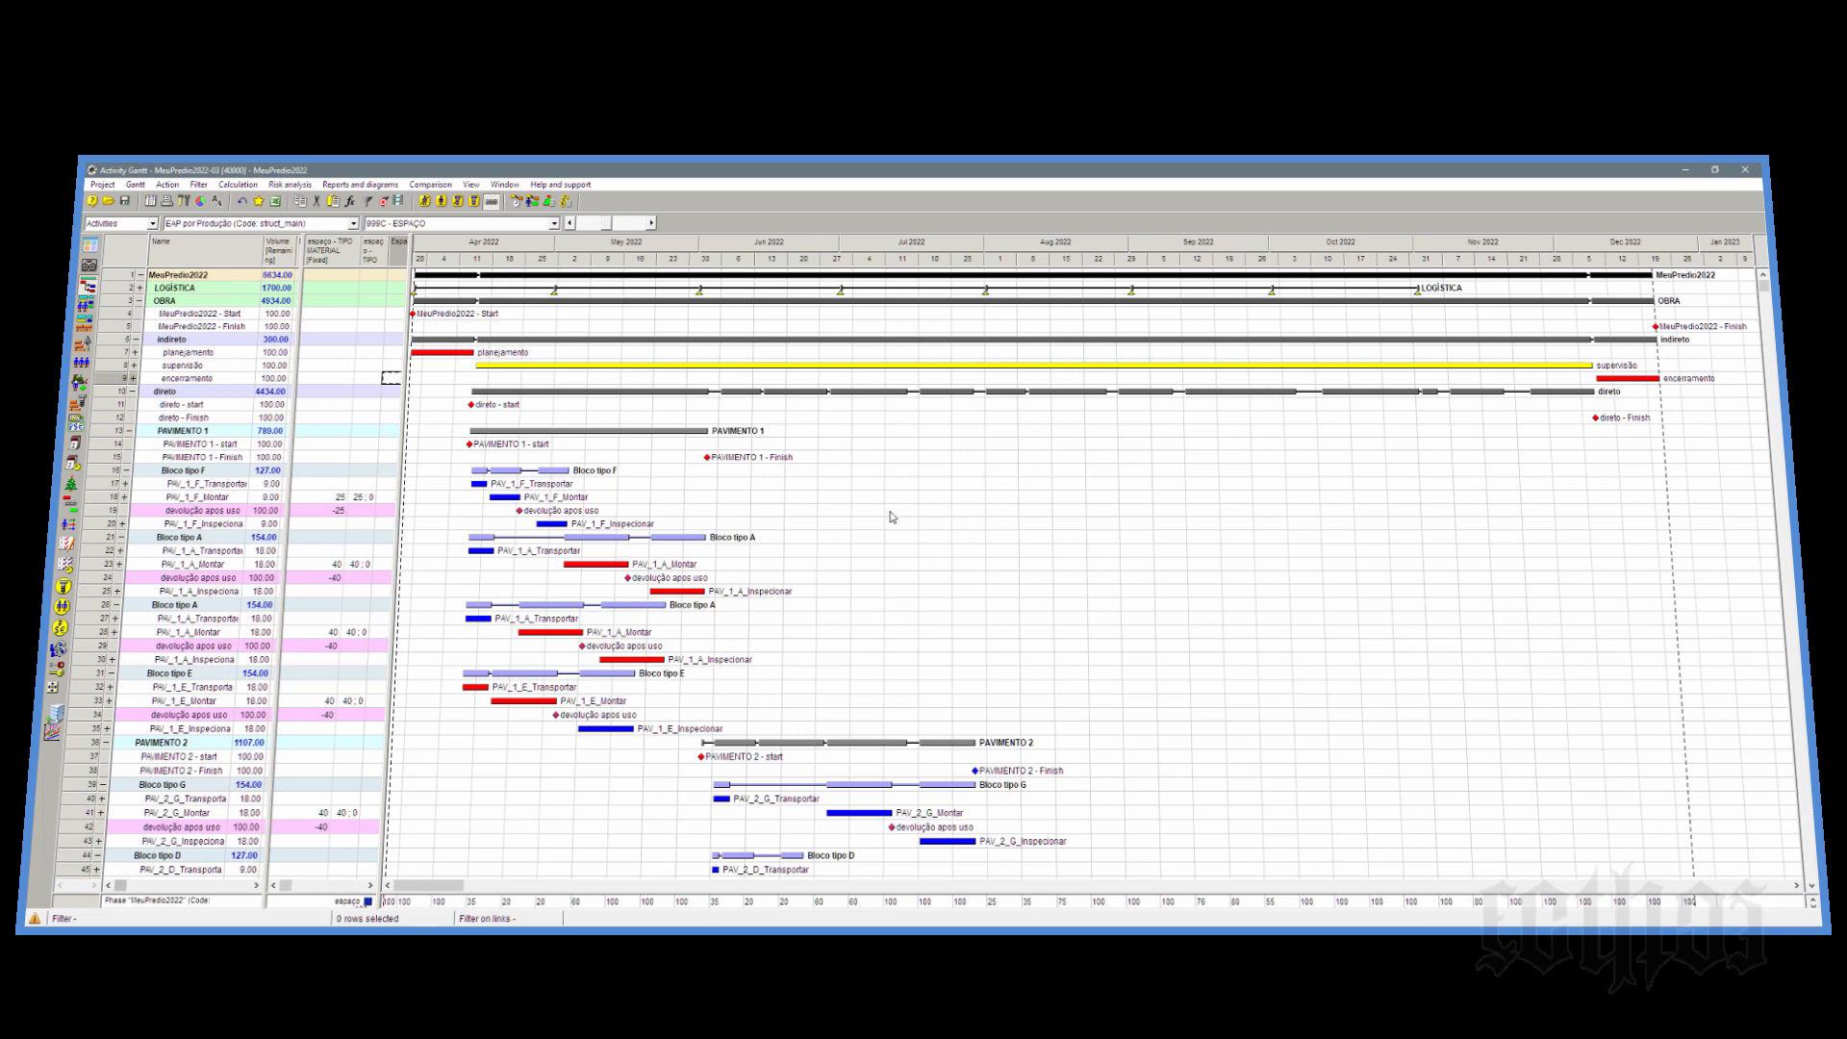
Step: Apply the saved activity filter 999a to hide the devolução após uso activities
mouse_move(582, 532)
left_click(108, 497)
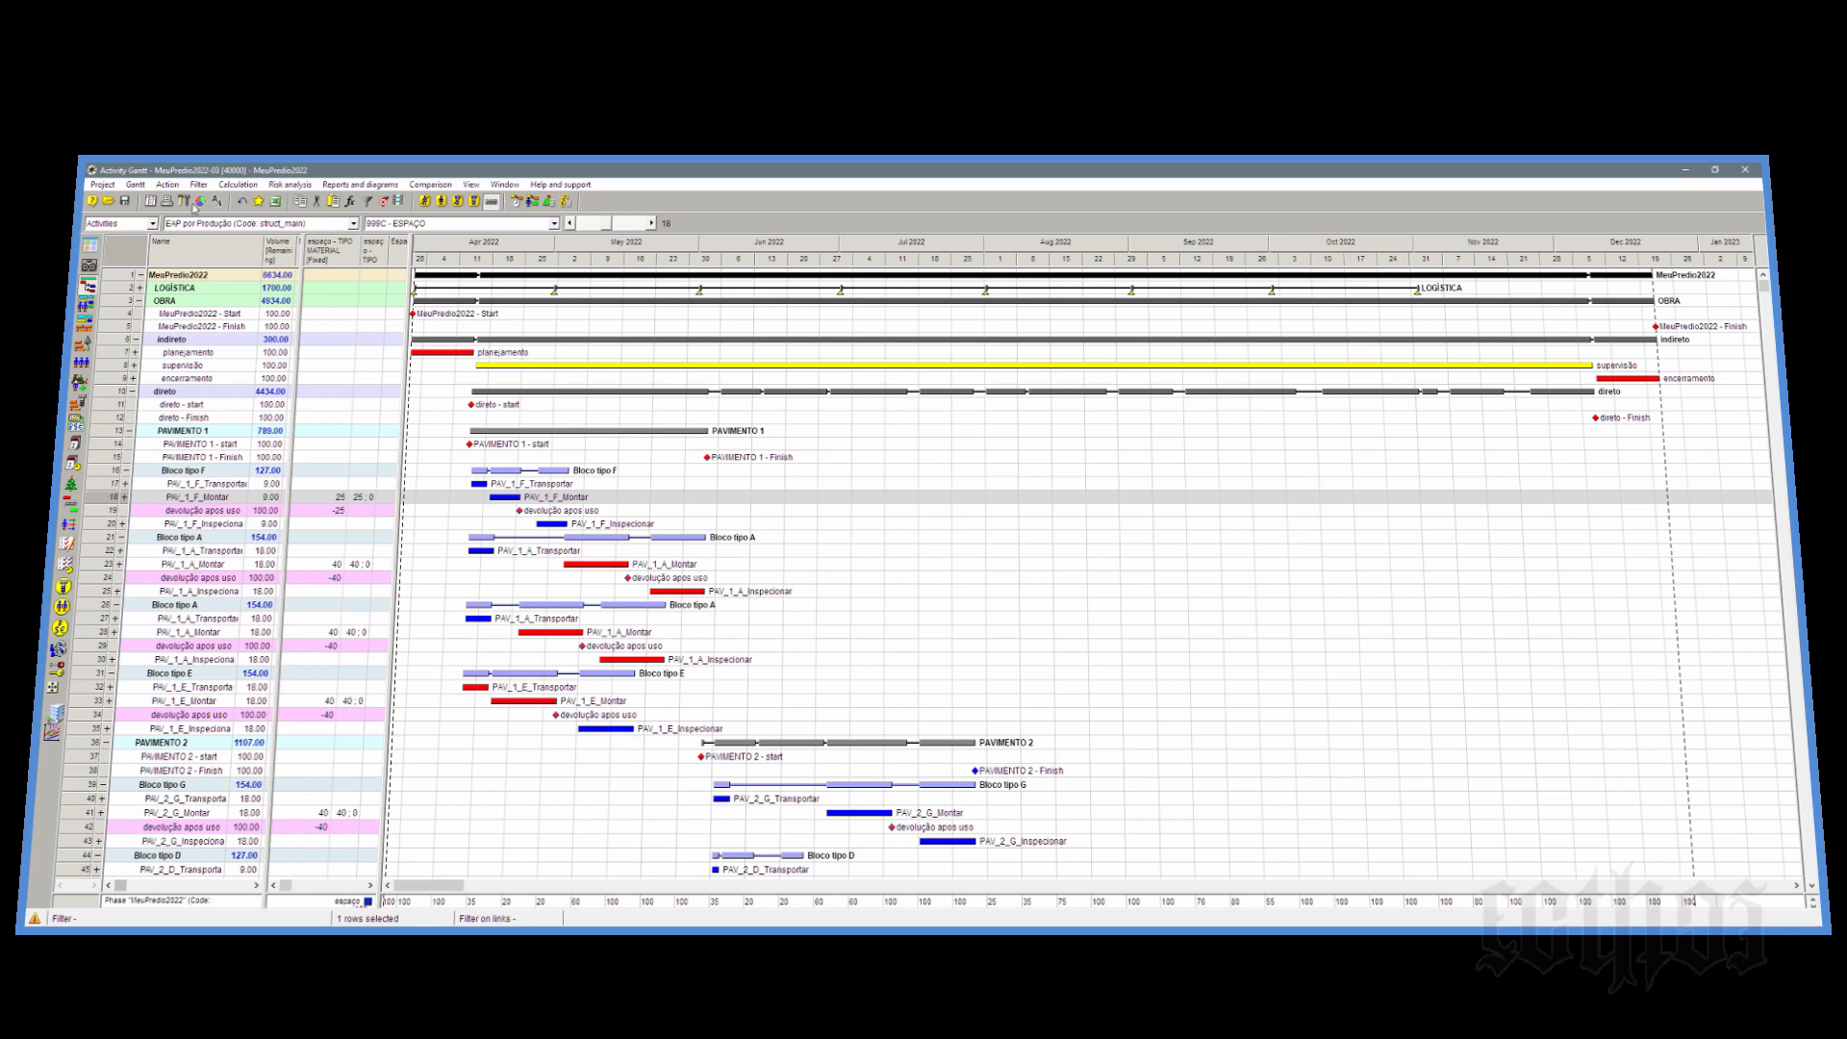
left_click(198, 185)
left_click(199, 201)
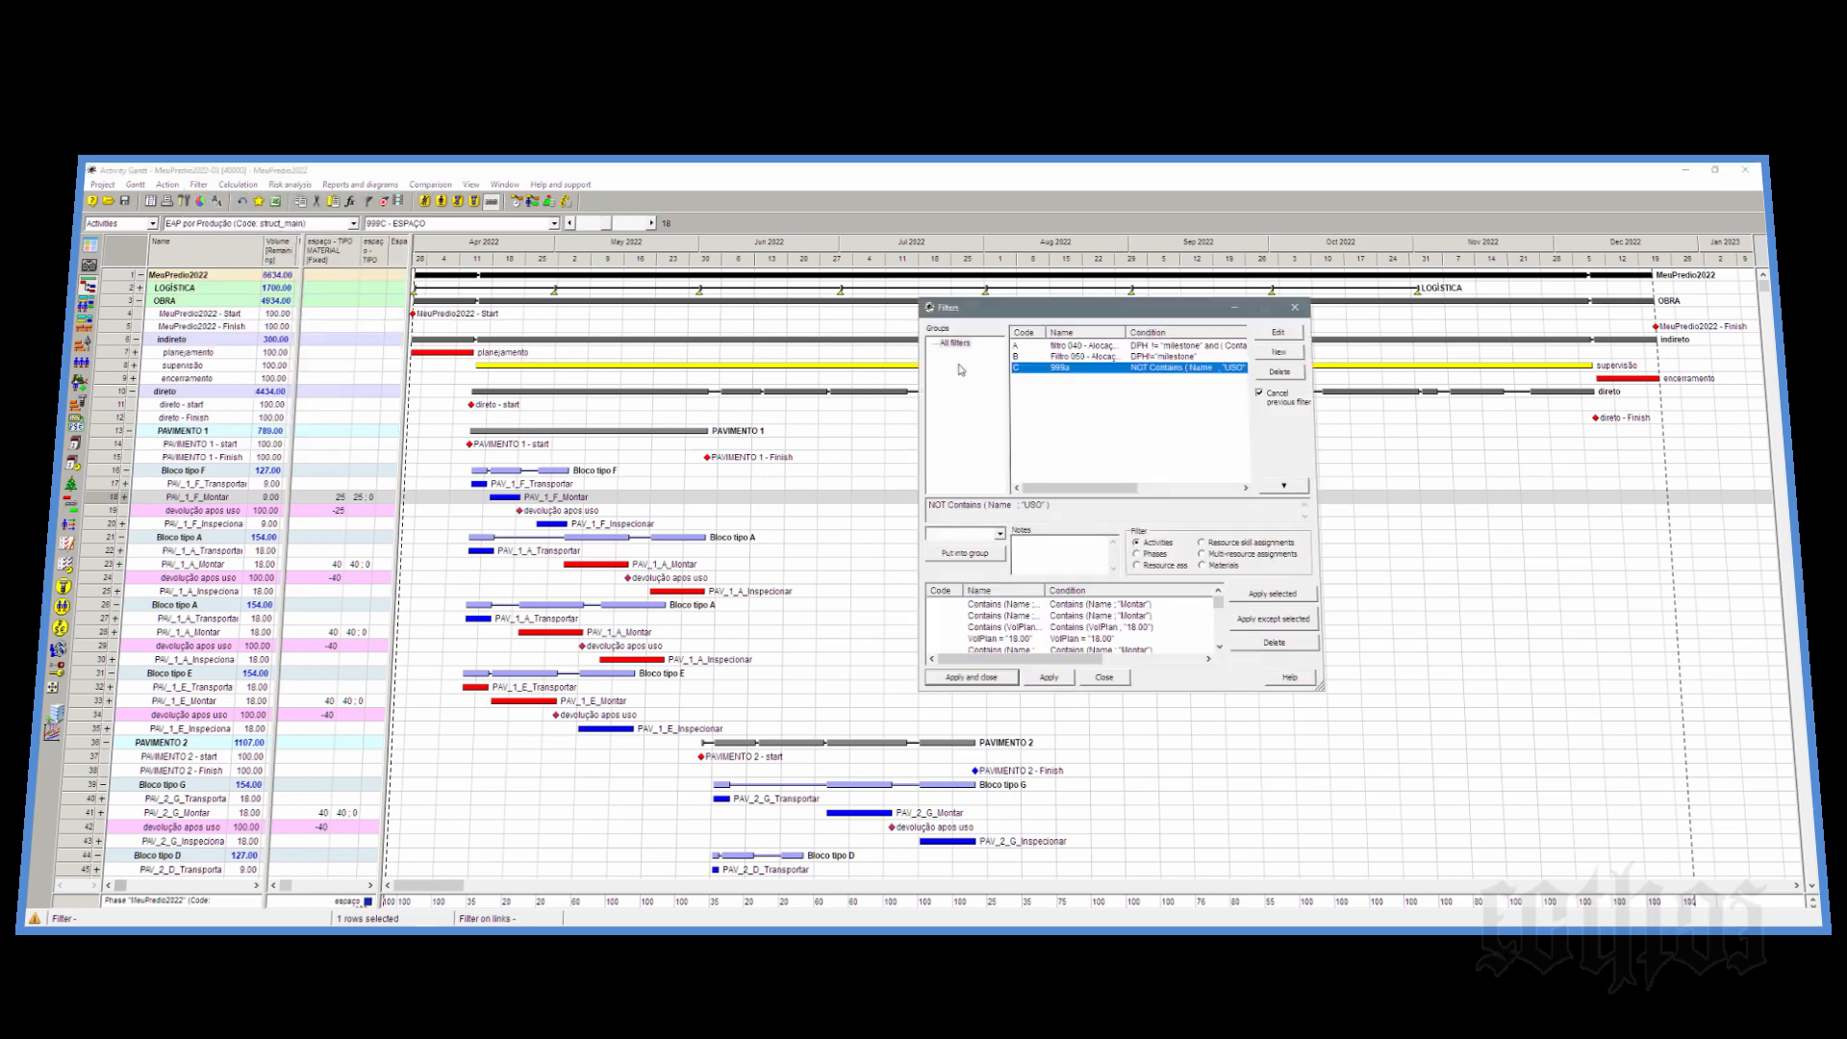
double_click(1022, 370)
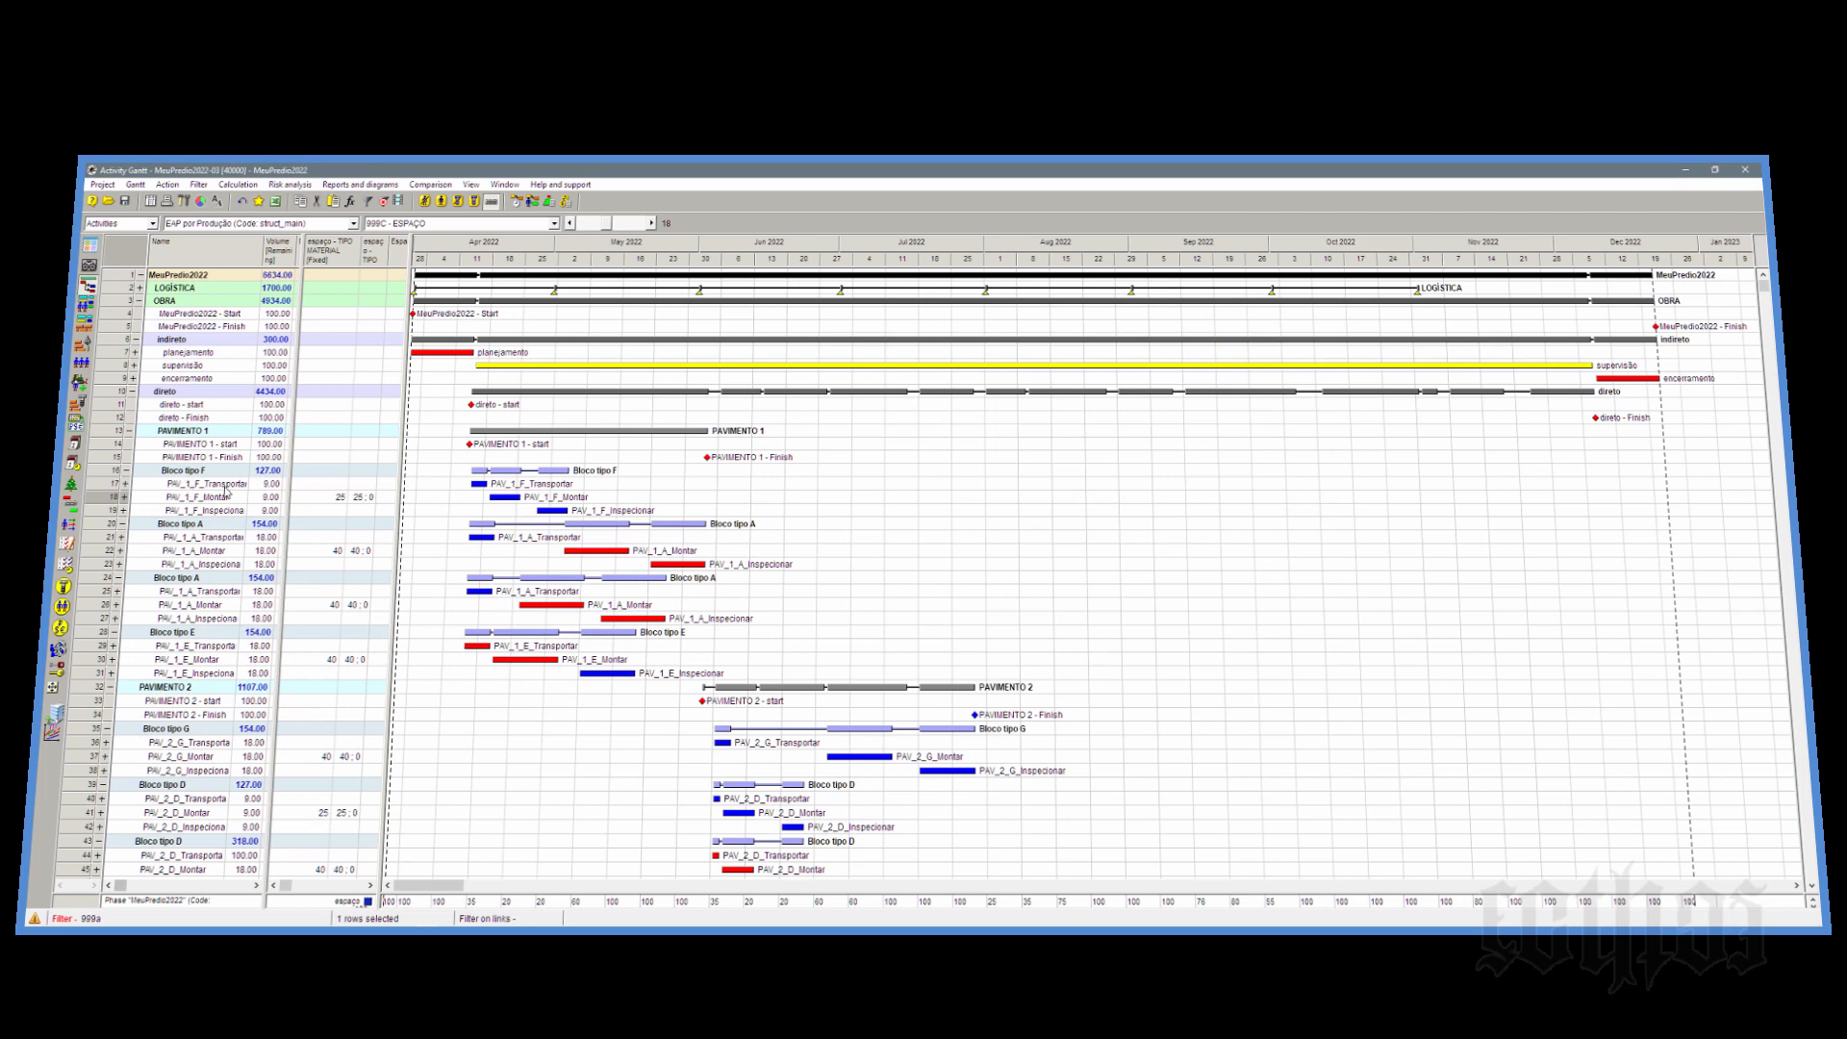
Step: Examine the gaps between the Transportar and Montar activities of Bloco tipo F and Bloco tipo A in PAVIMENTO 1
left_click(93, 502)
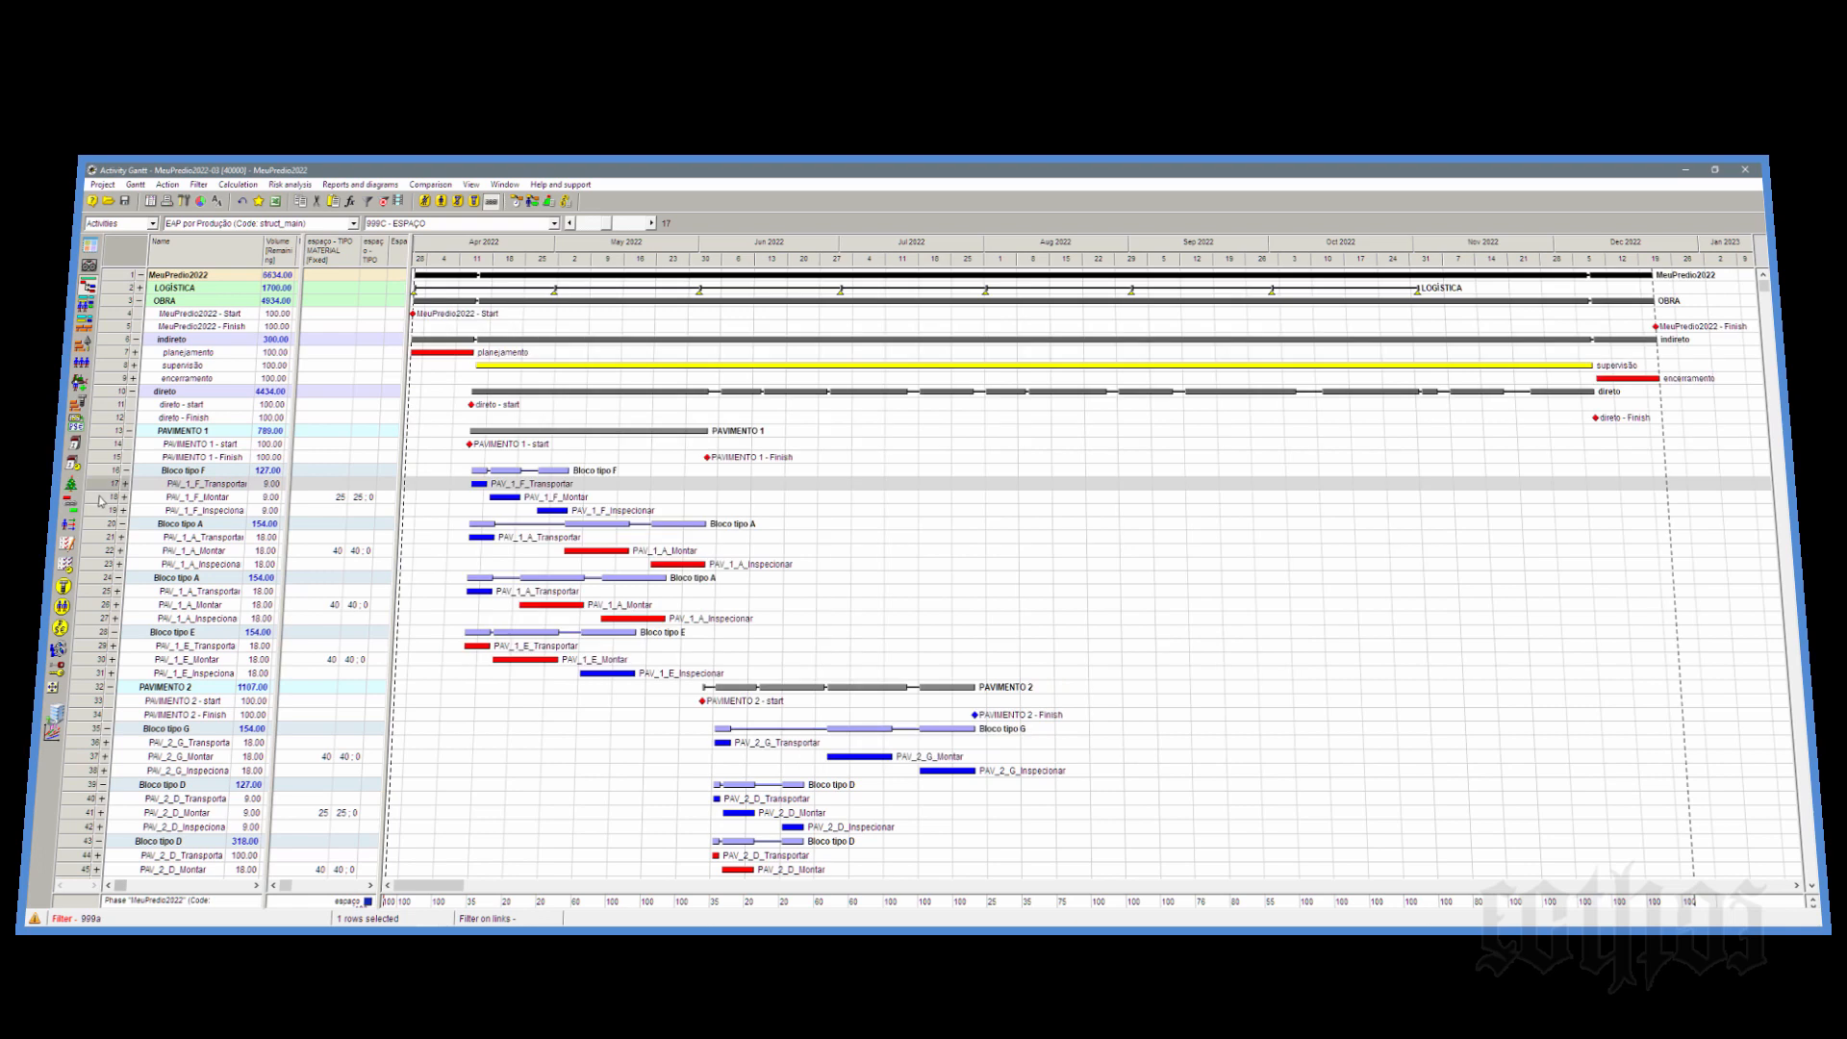
left_click(101, 500)
left_click(106, 537)
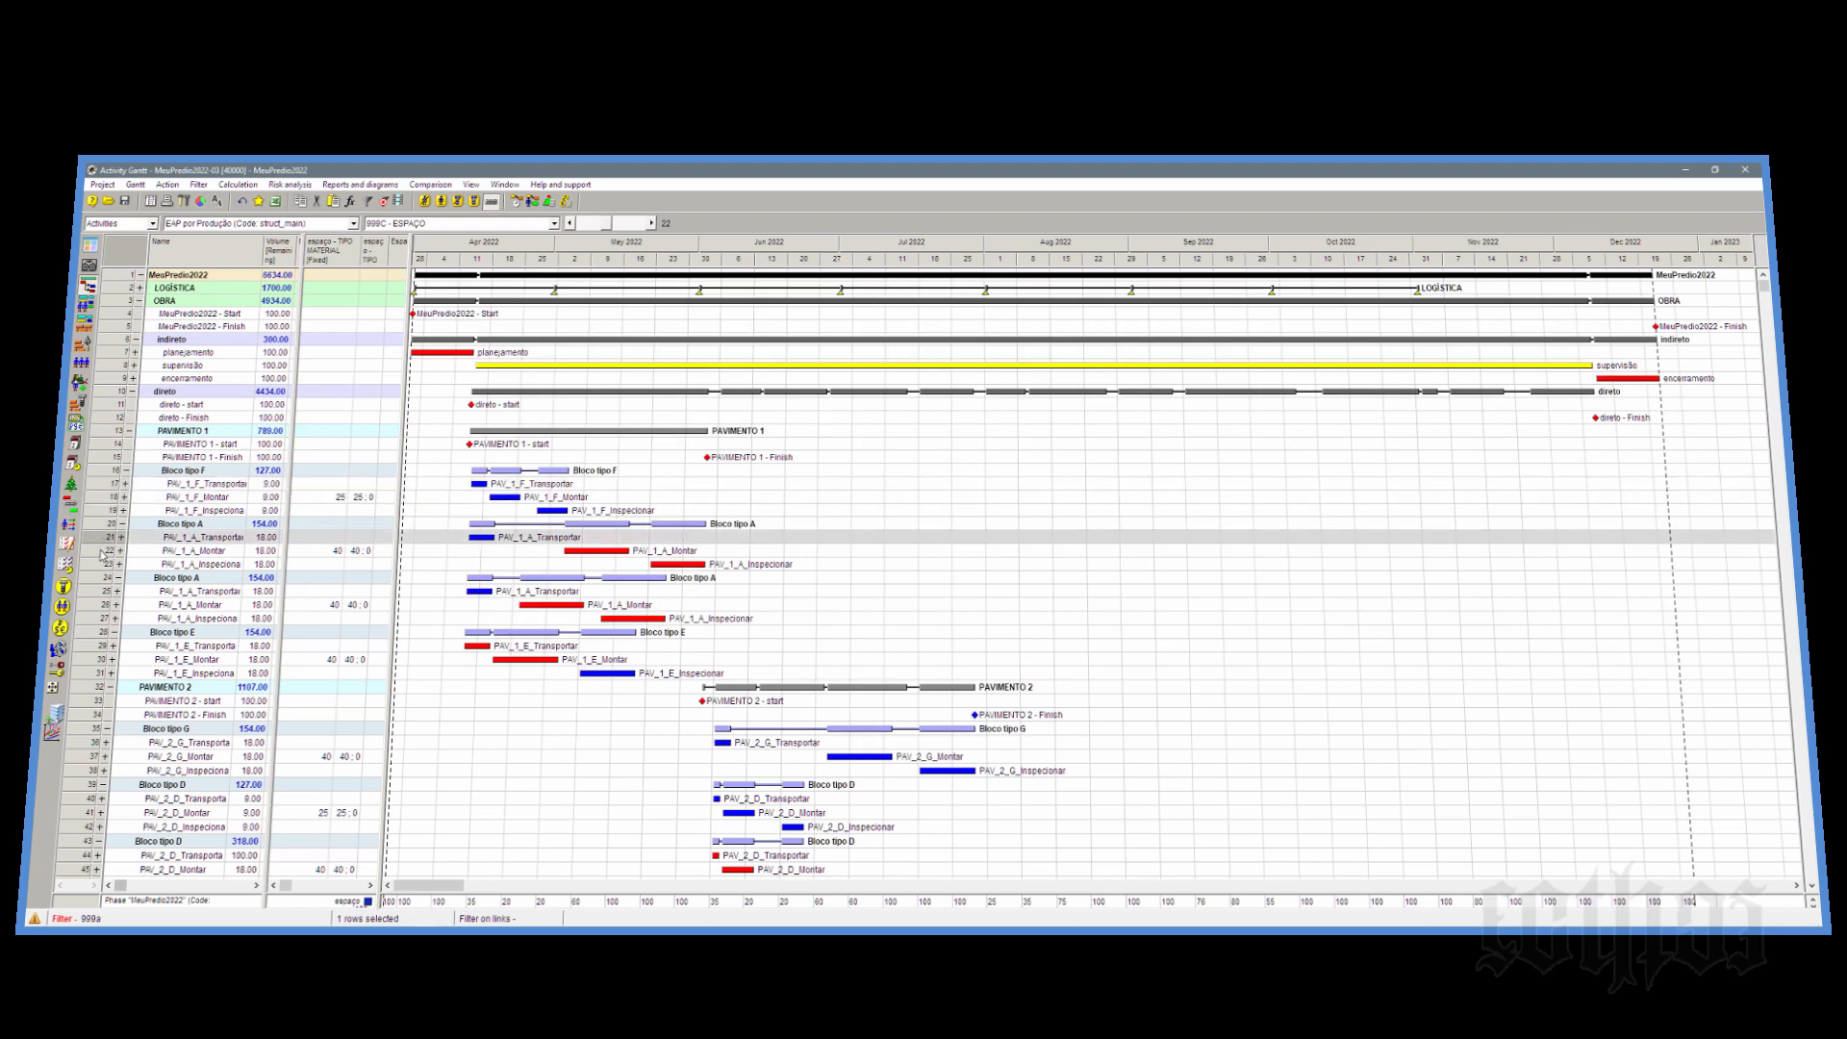
left_click(101, 552)
left_click(102, 540)
mouse_move(486, 549)
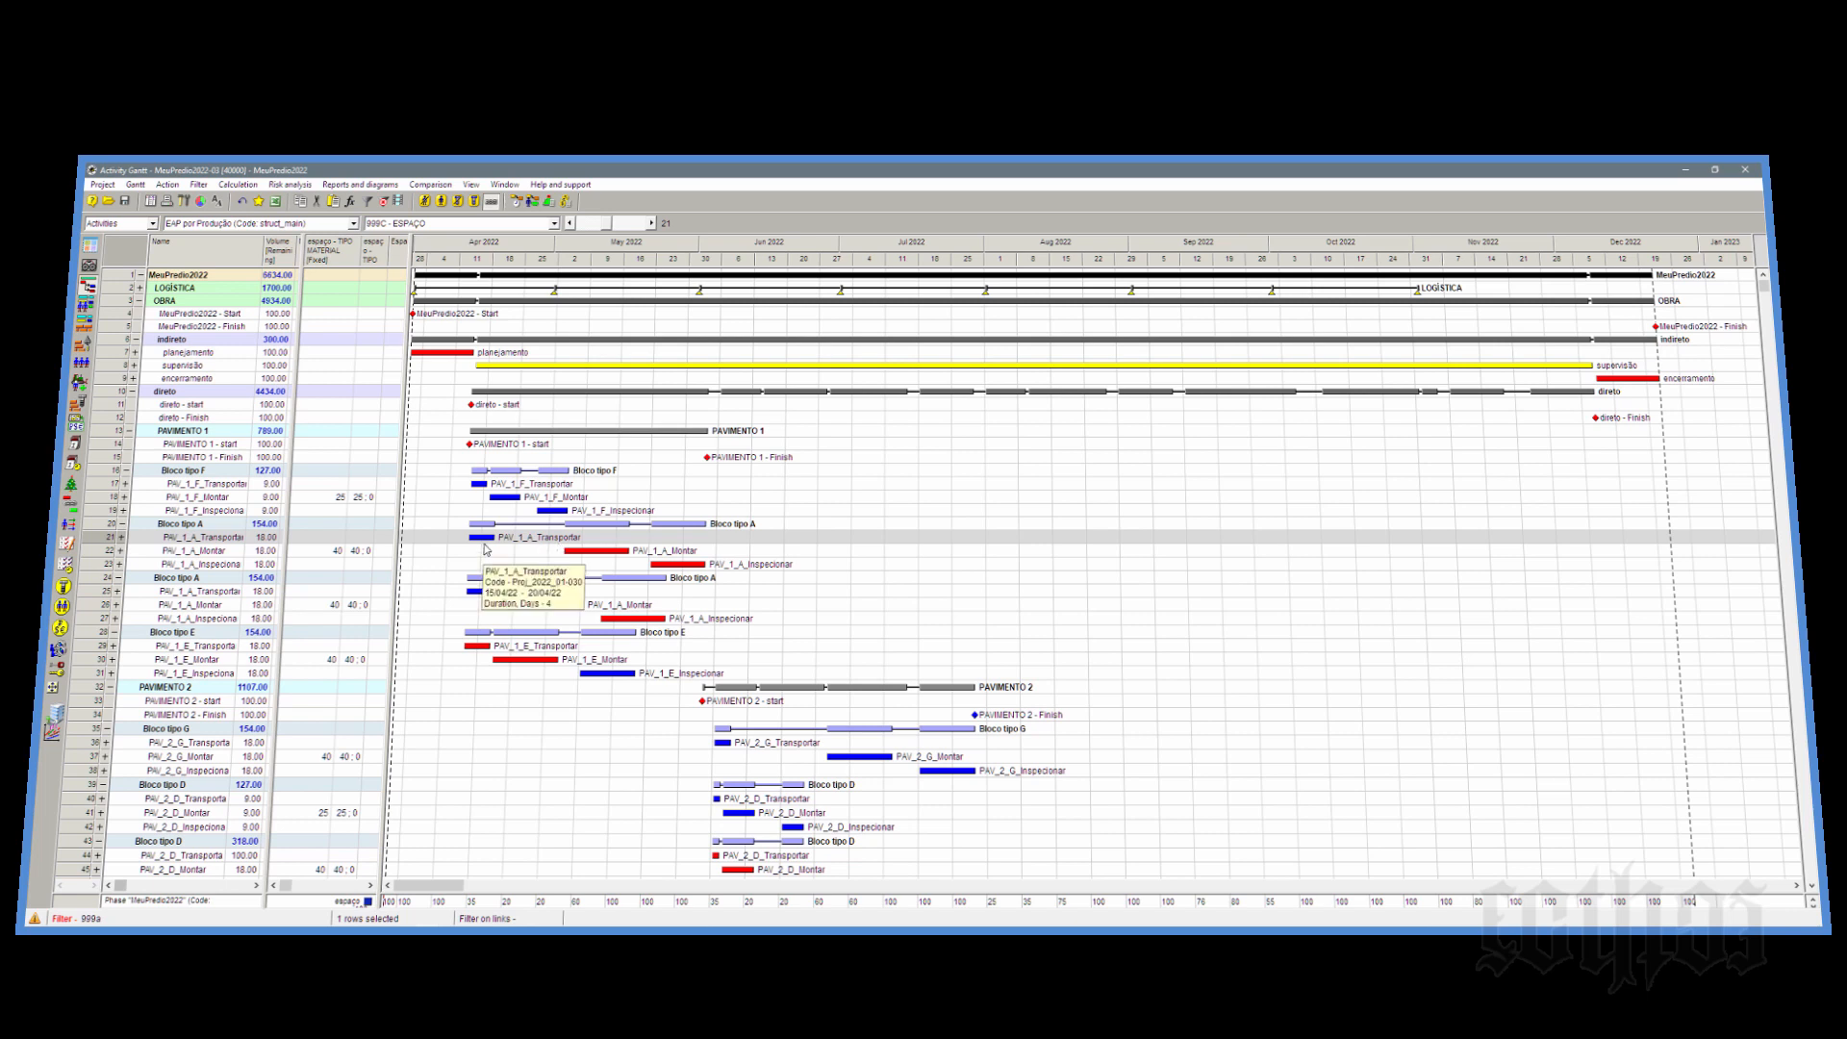
mouse_move(587, 546)
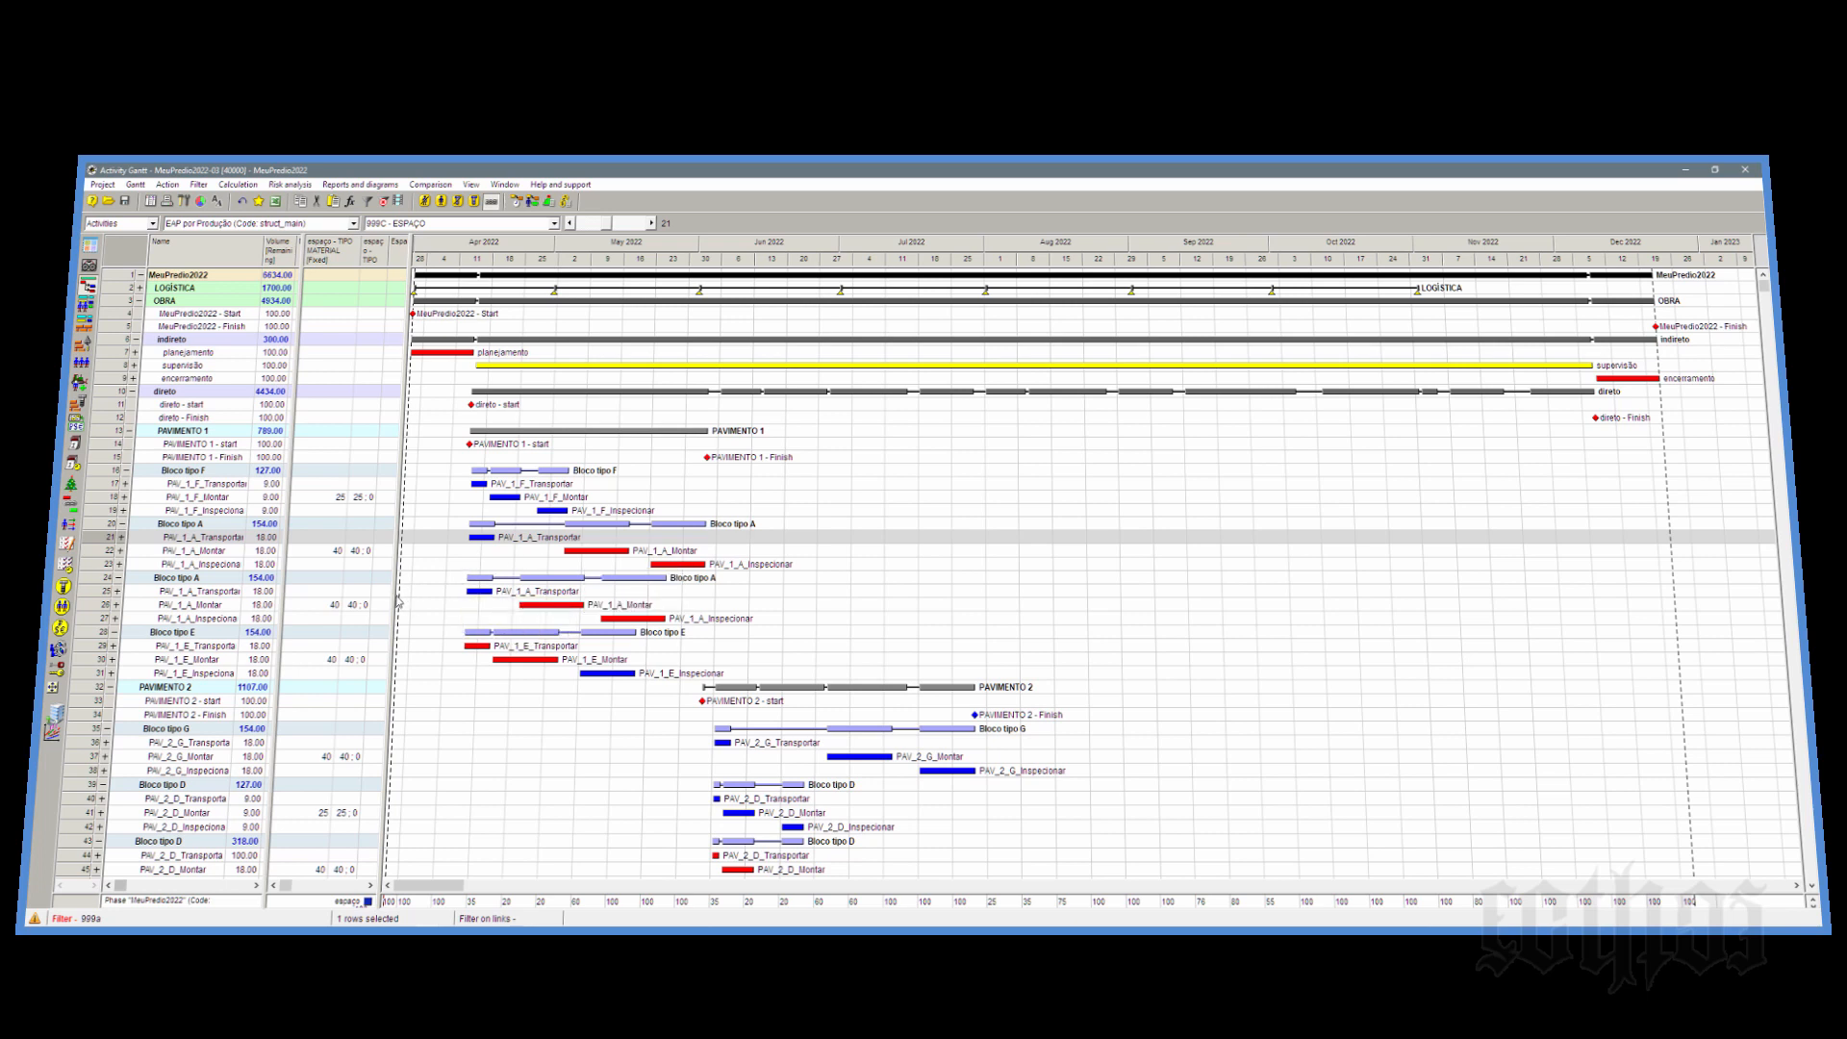
Step: Widen the activity table to show the ASAP/ALAP and Priority columns and filter for activities whose names contain Transportar
left_click_drag(389, 599, 578, 590)
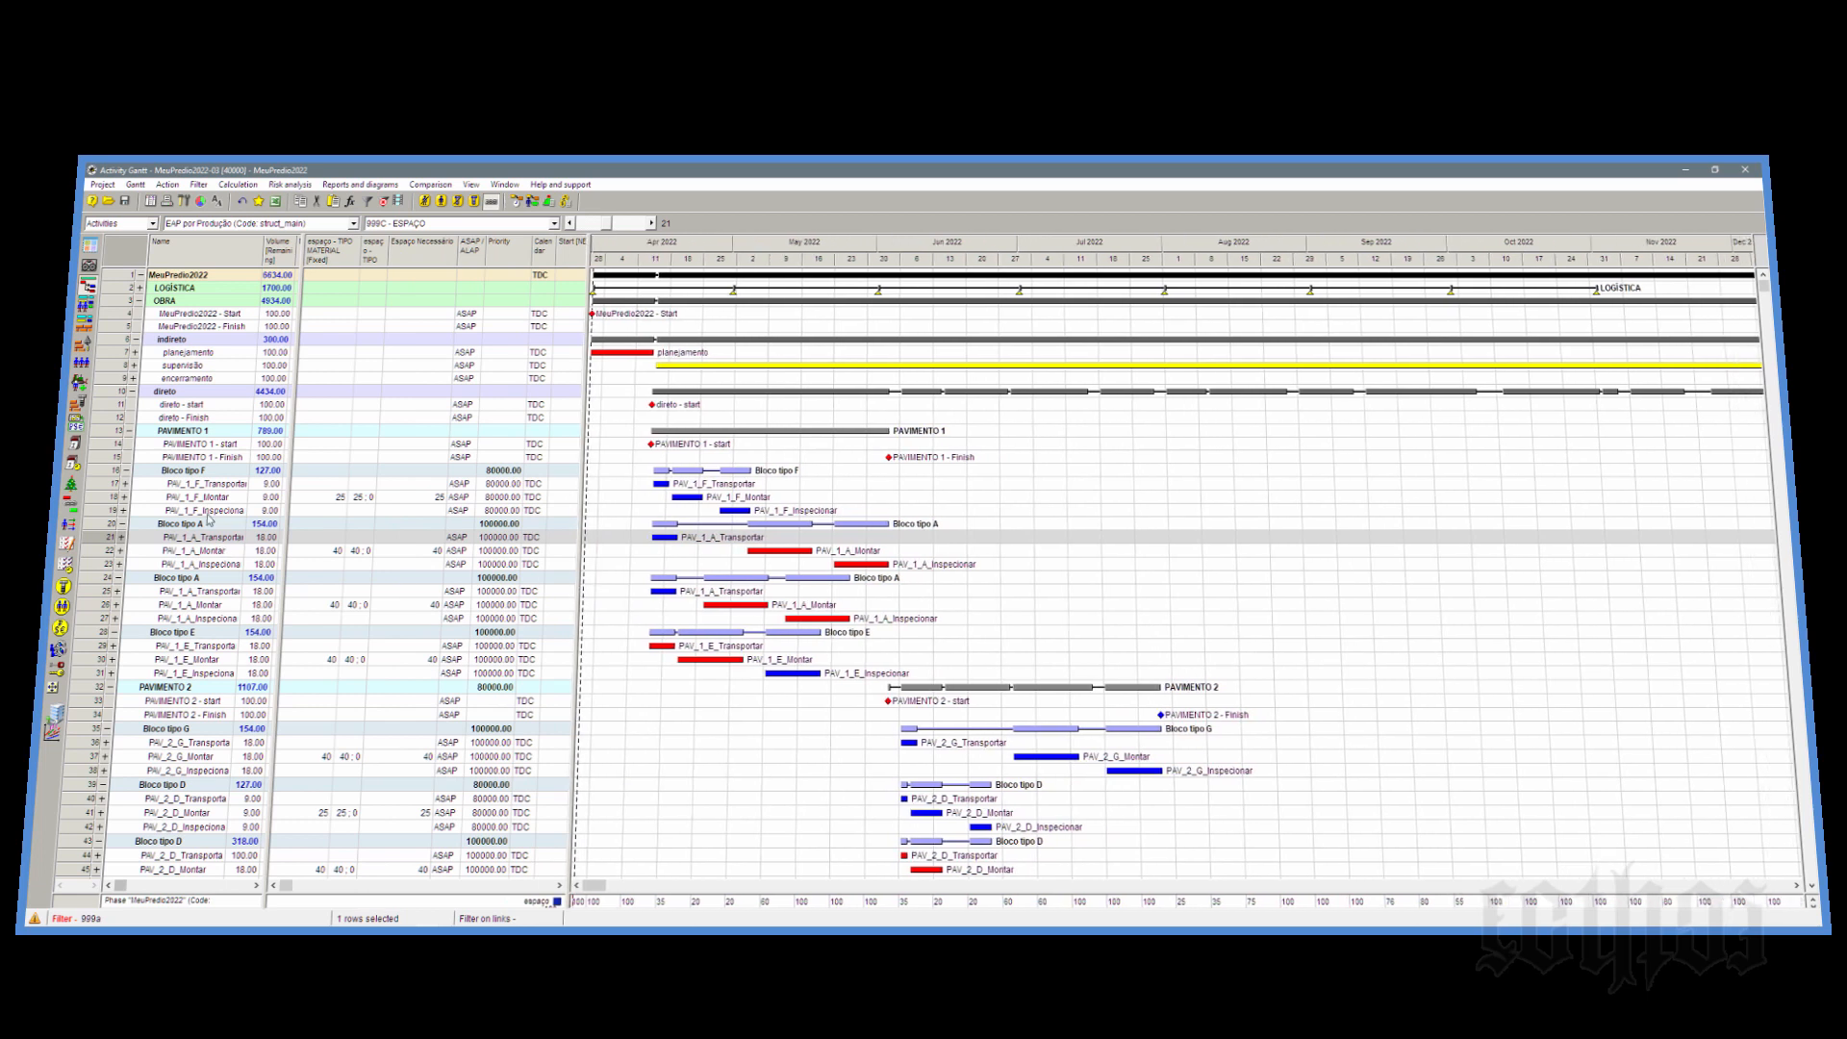
left_click(220, 486)
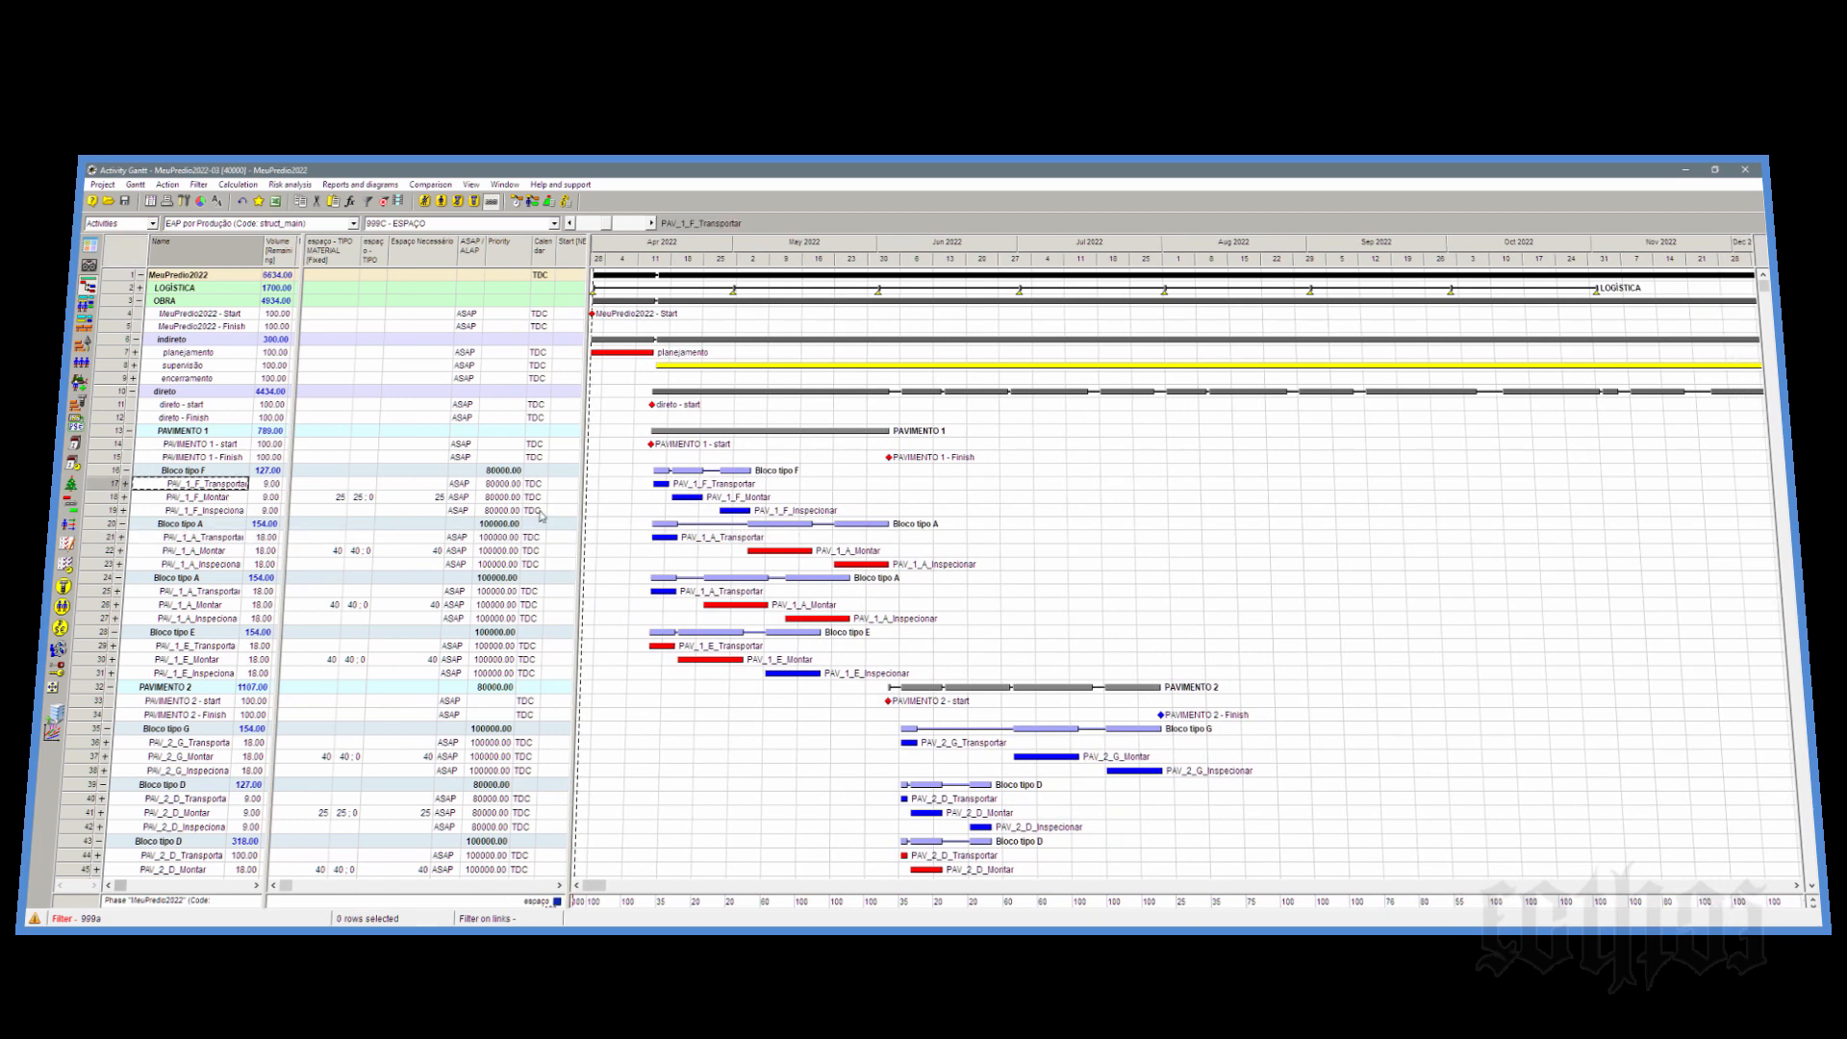
mouse_move(668, 484)
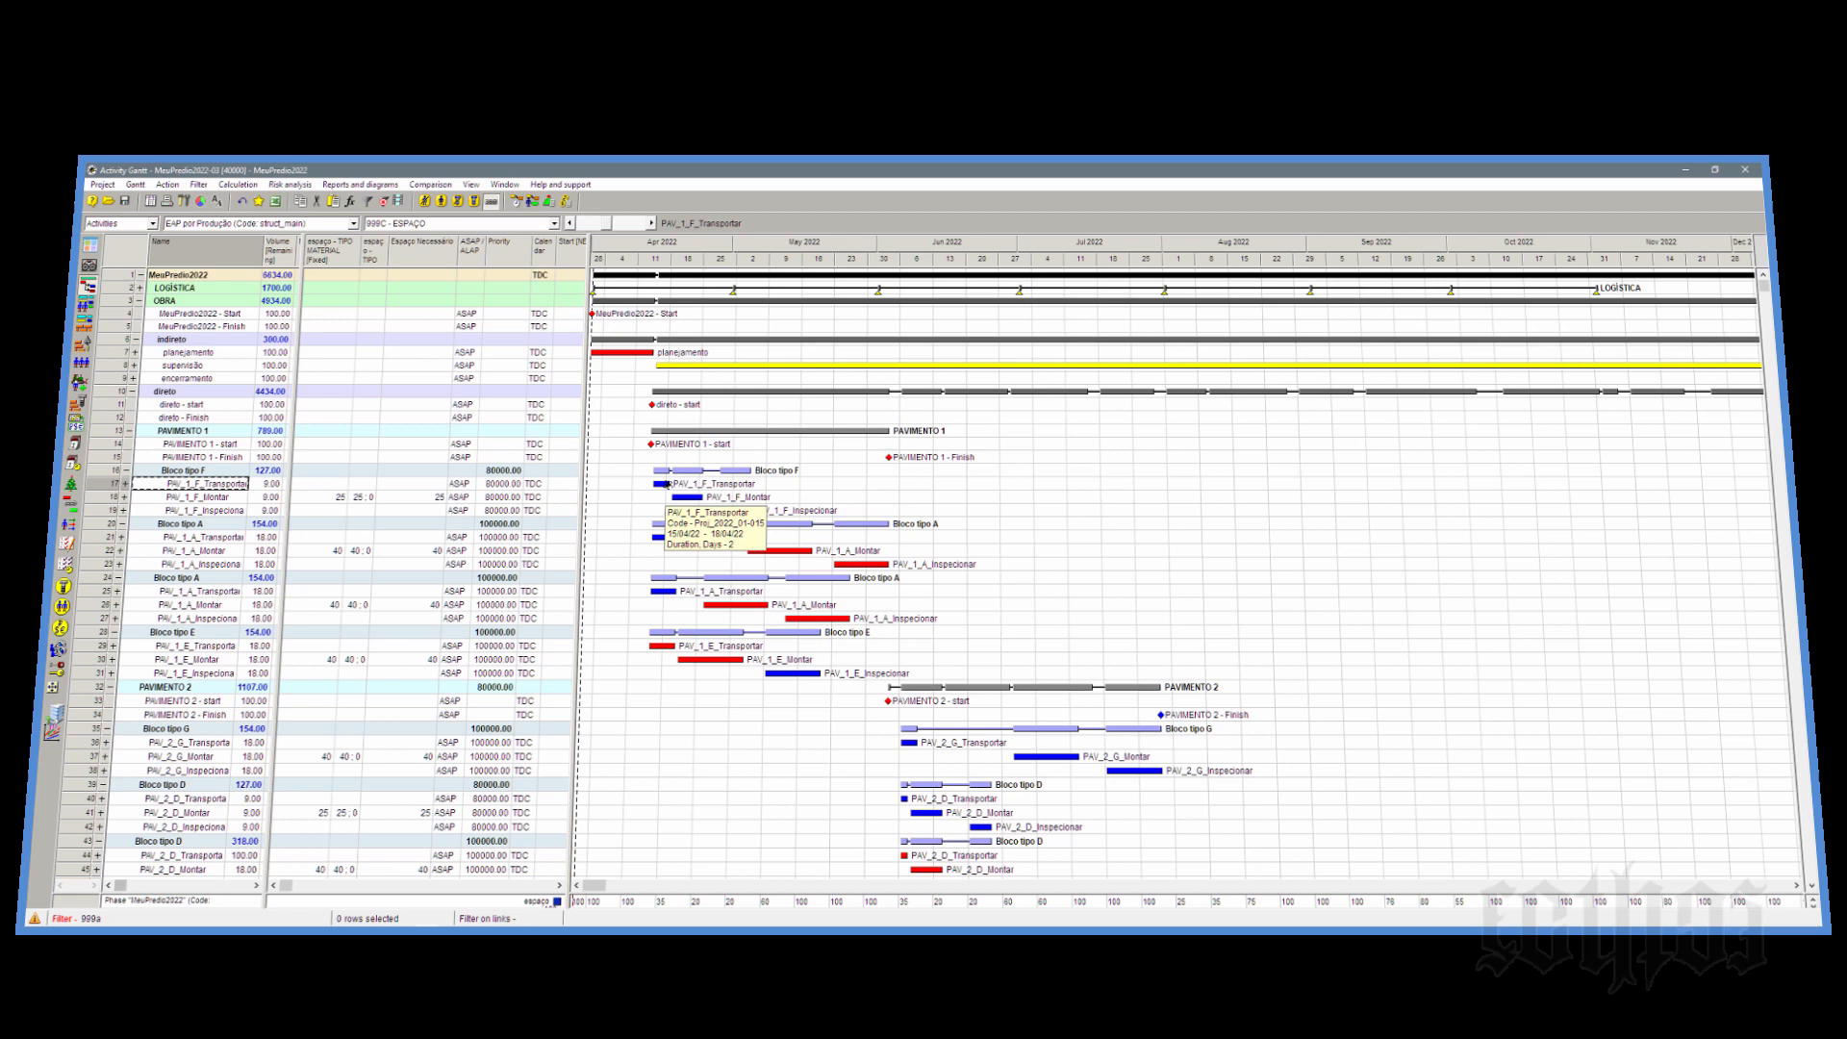
right_click(213, 265)
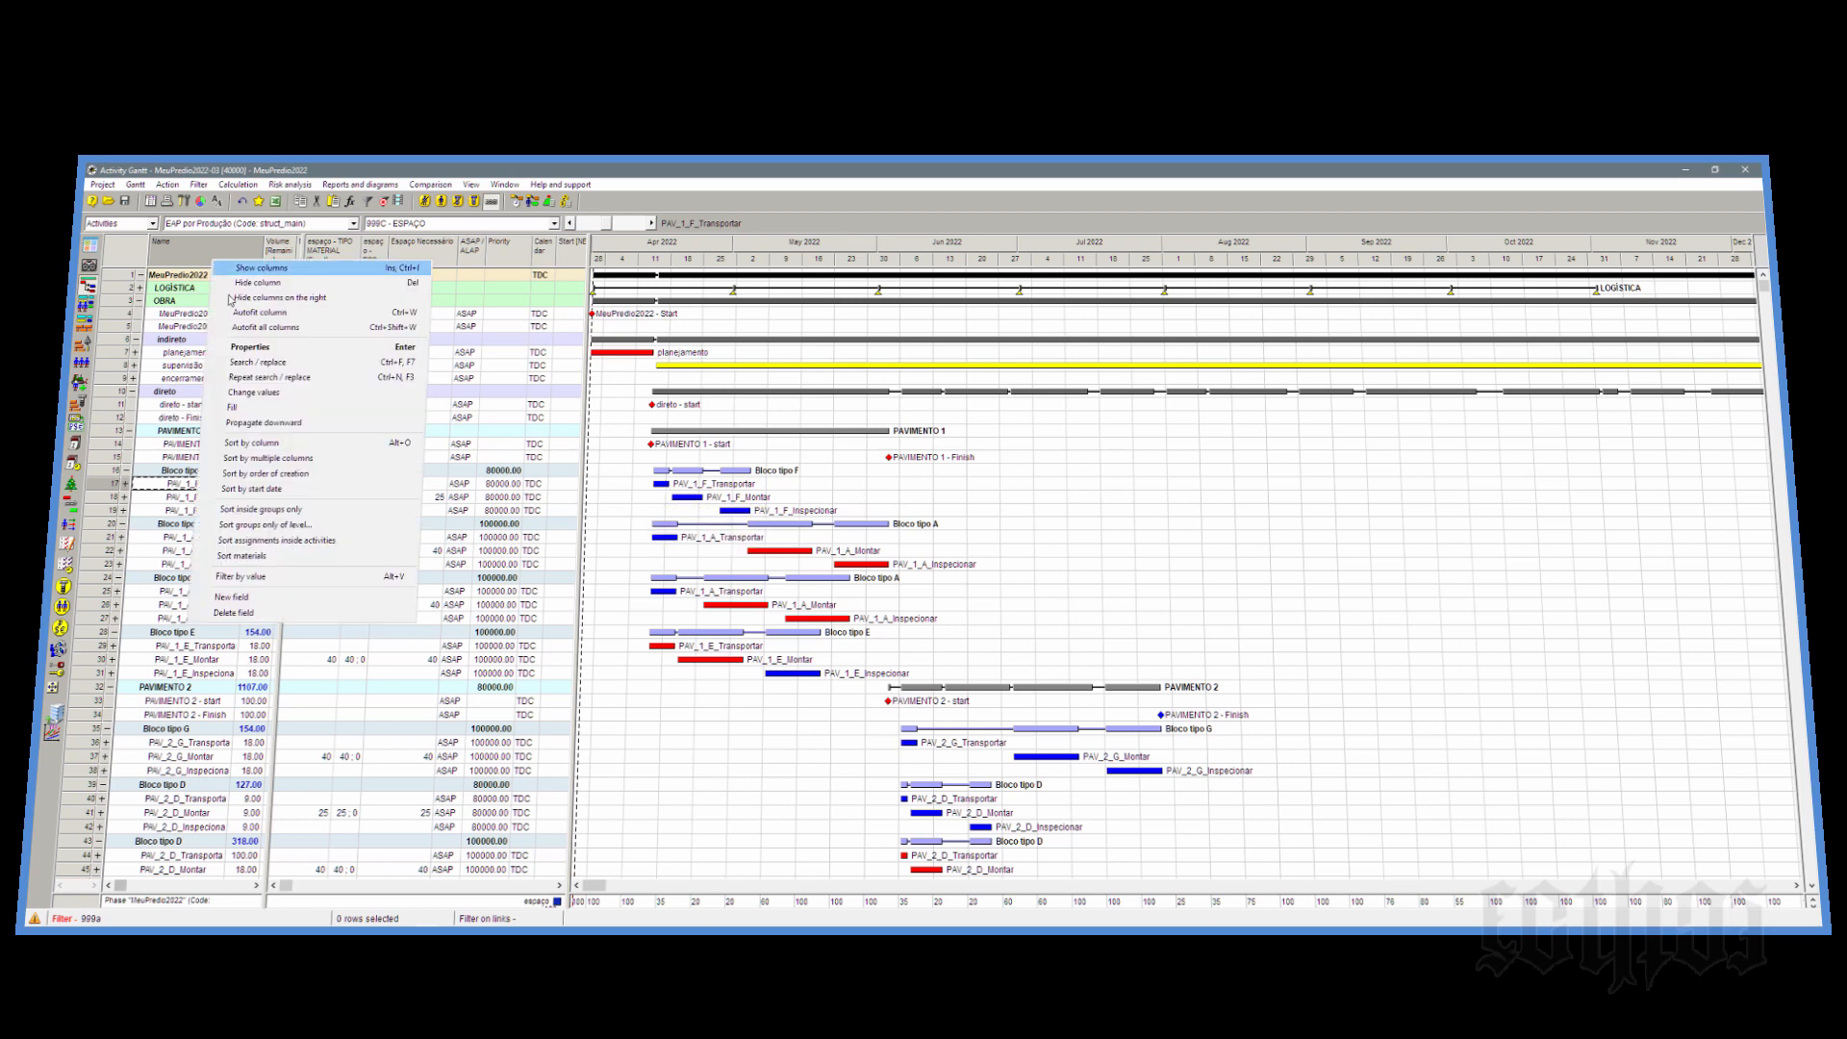
left_click(288, 555)
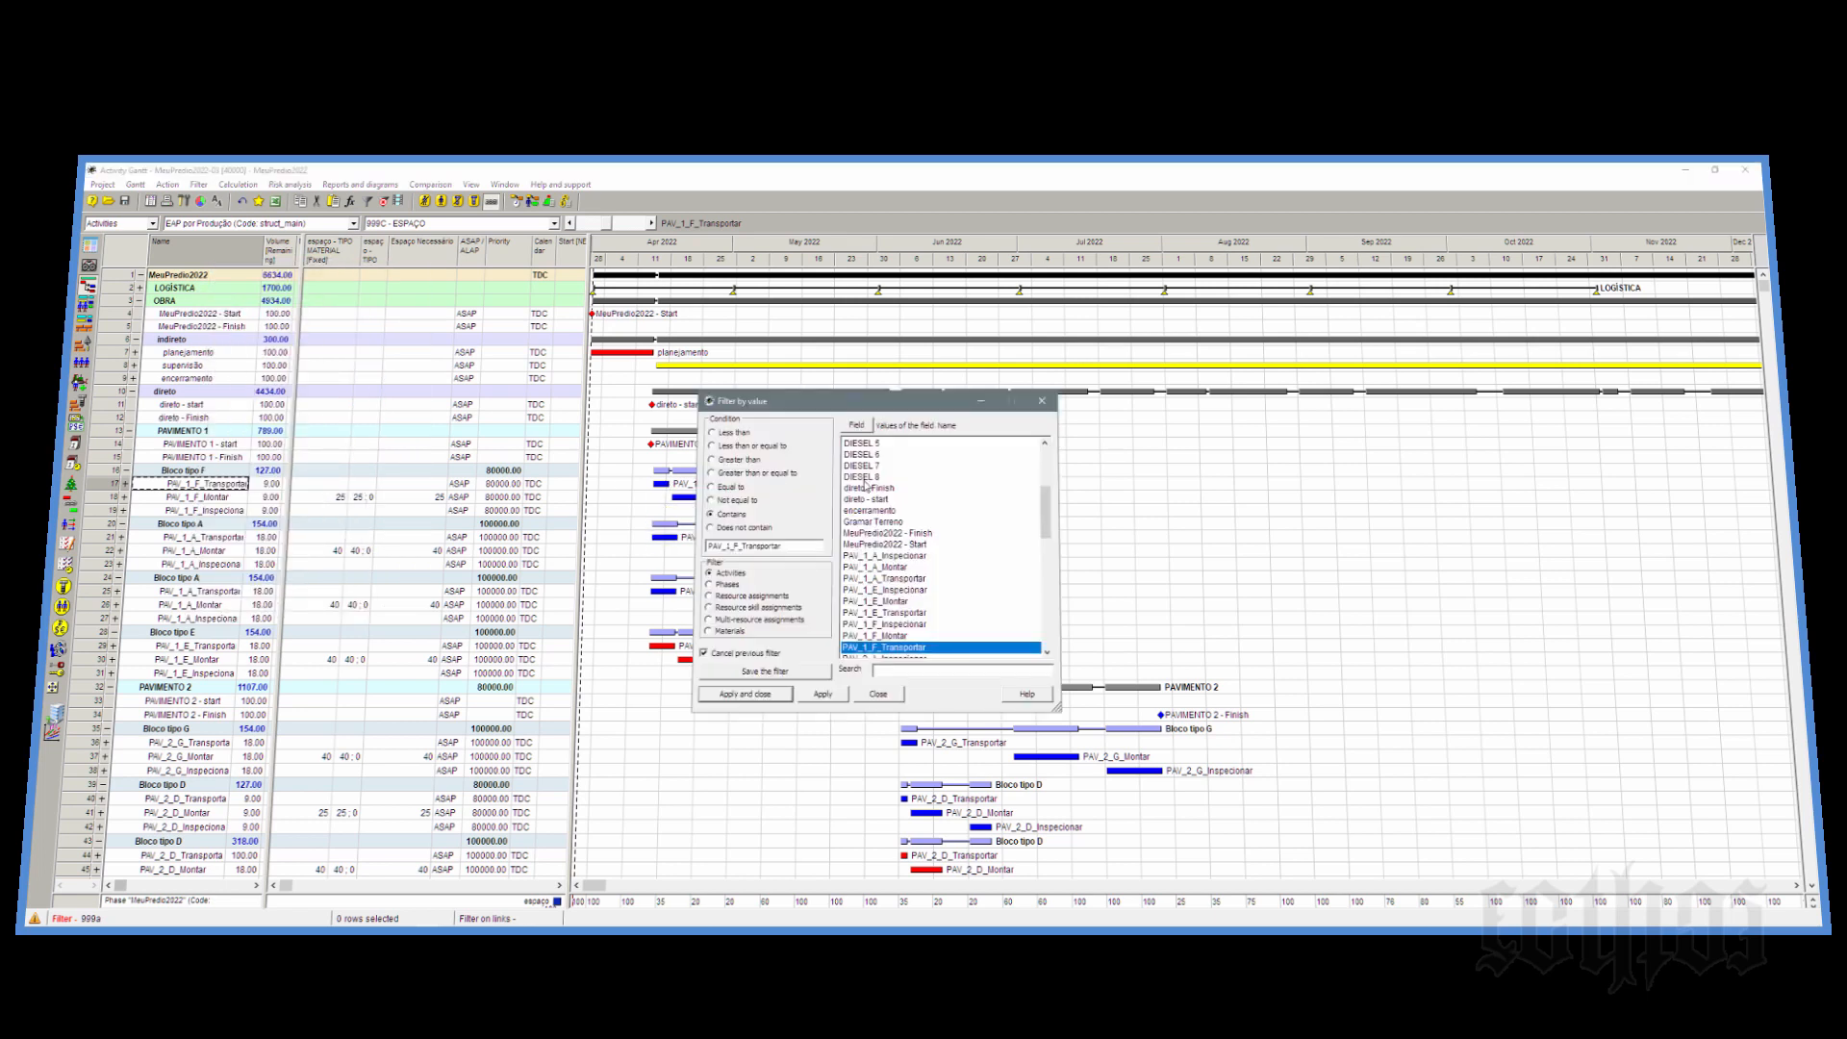
left_click(898, 578)
left_click(740, 546)
left_click_drag(743, 546, 681, 548)
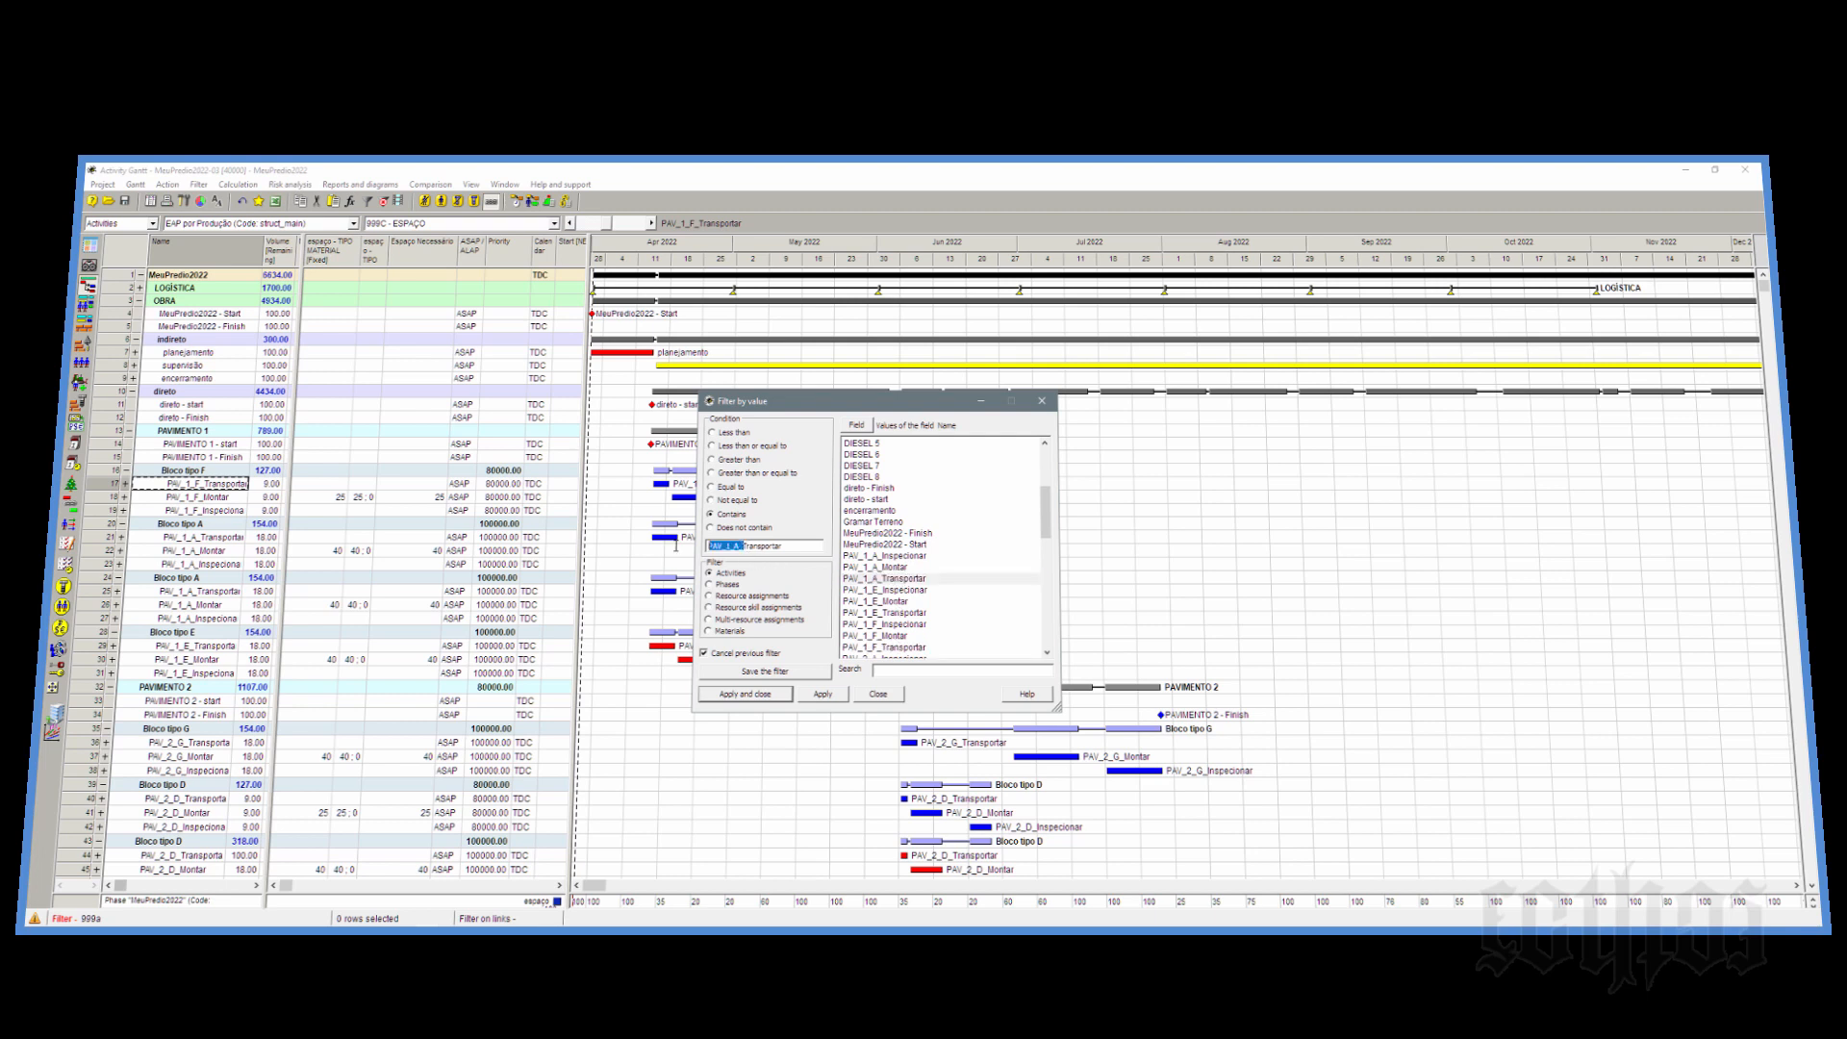
key("BackSpace")
left_click(774, 694)
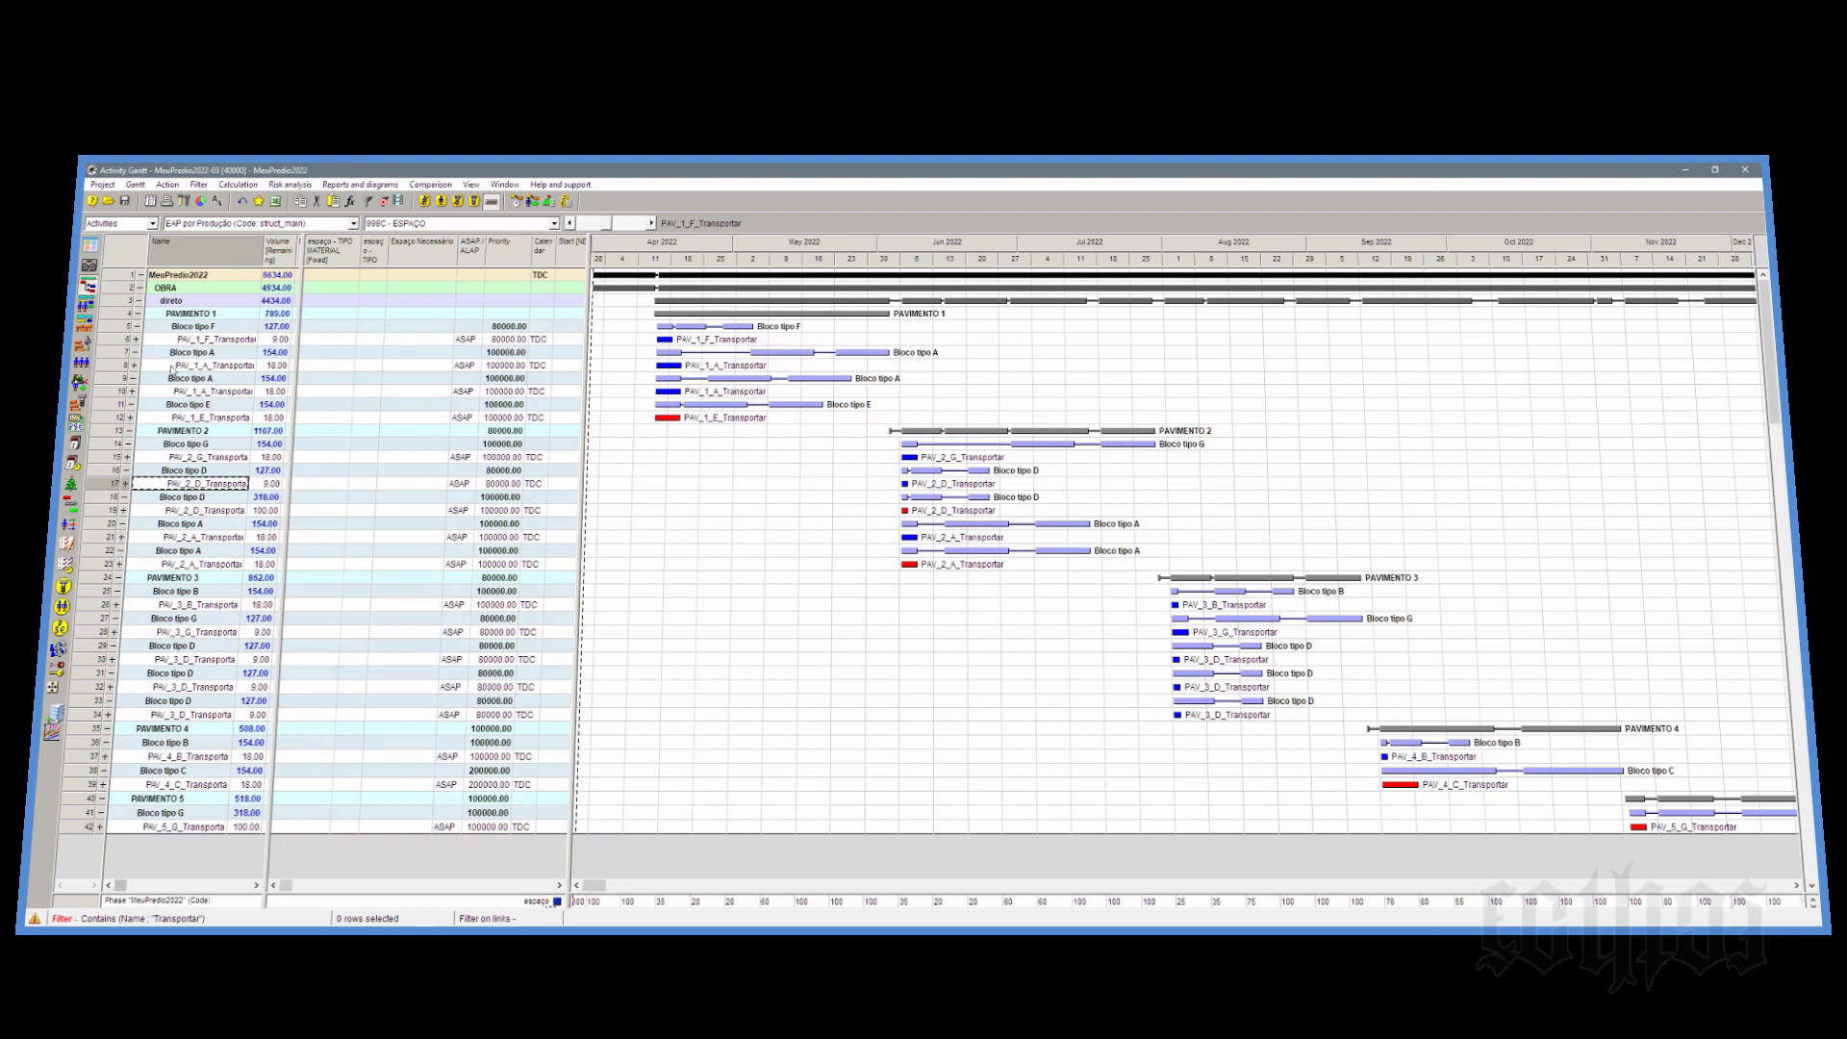
Step: Select all the filtered Transportar activities from PAV_1_F to PAV_5_G and set them to ALAP in their shared properties
left_click(119, 341)
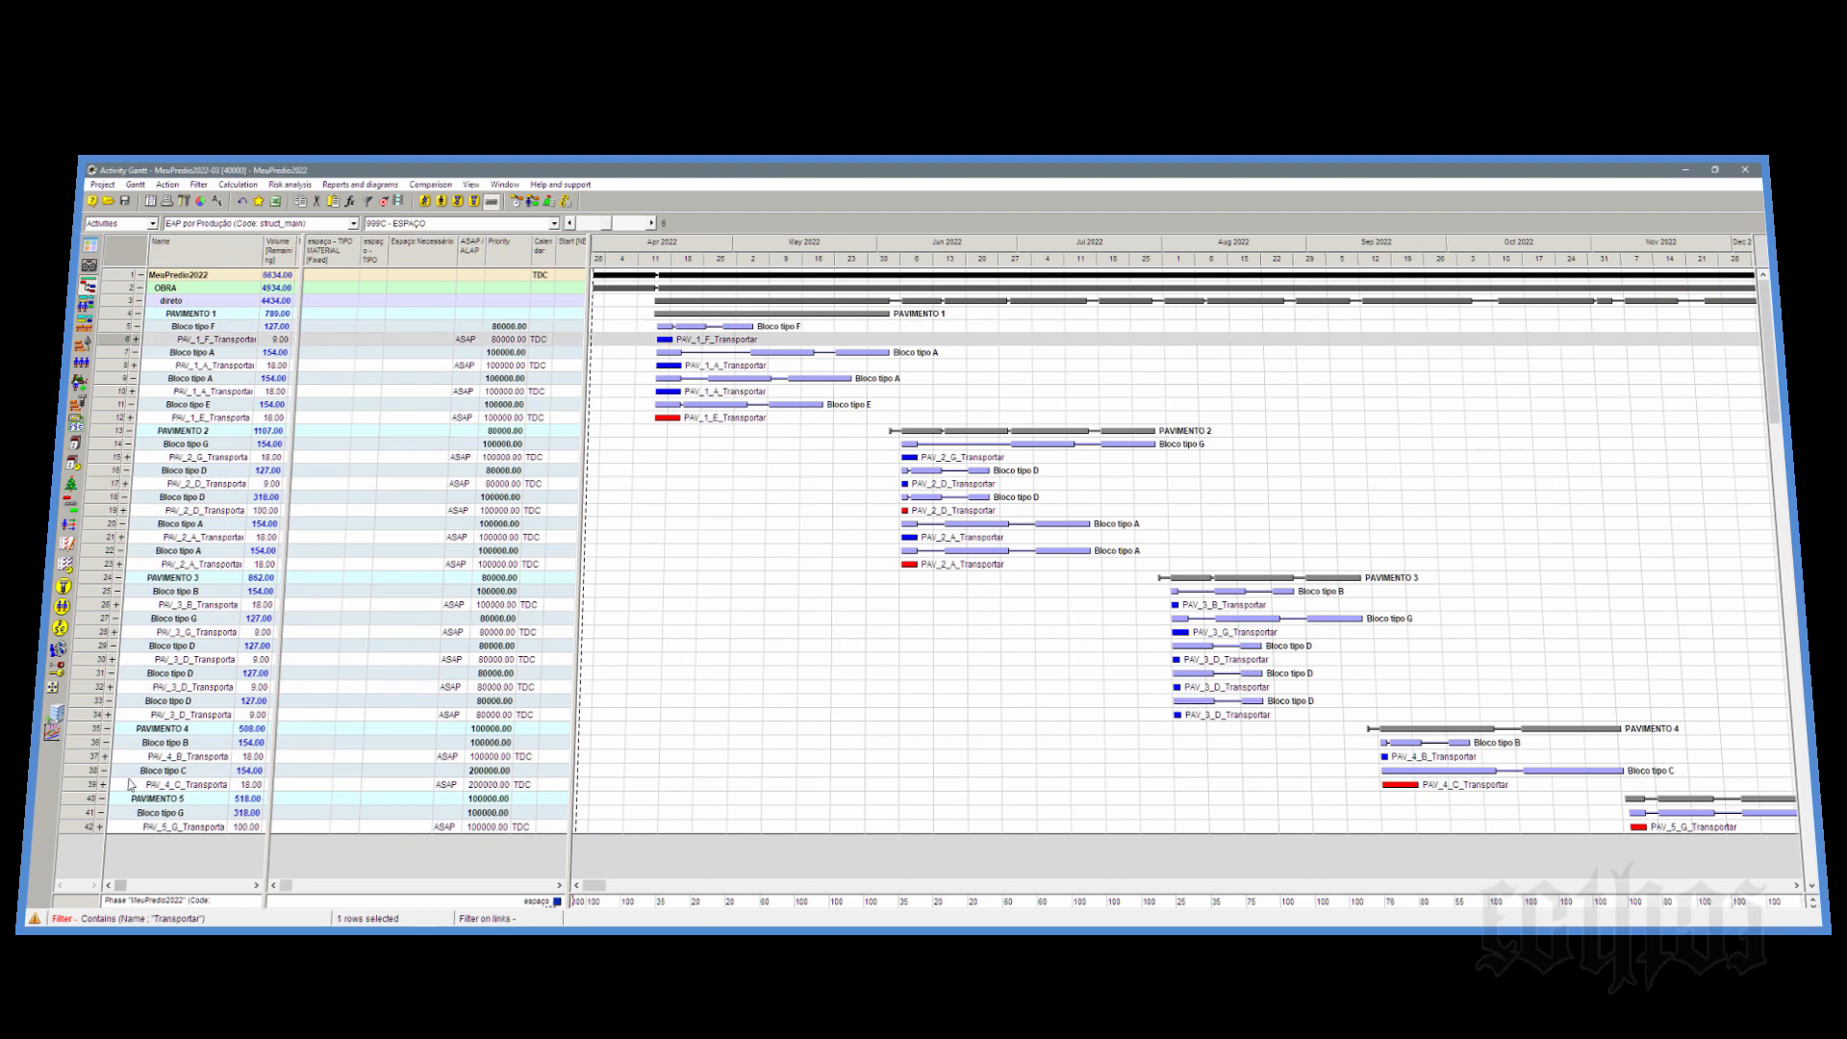
left_click(94, 827, "shift")
right_click(94, 829)
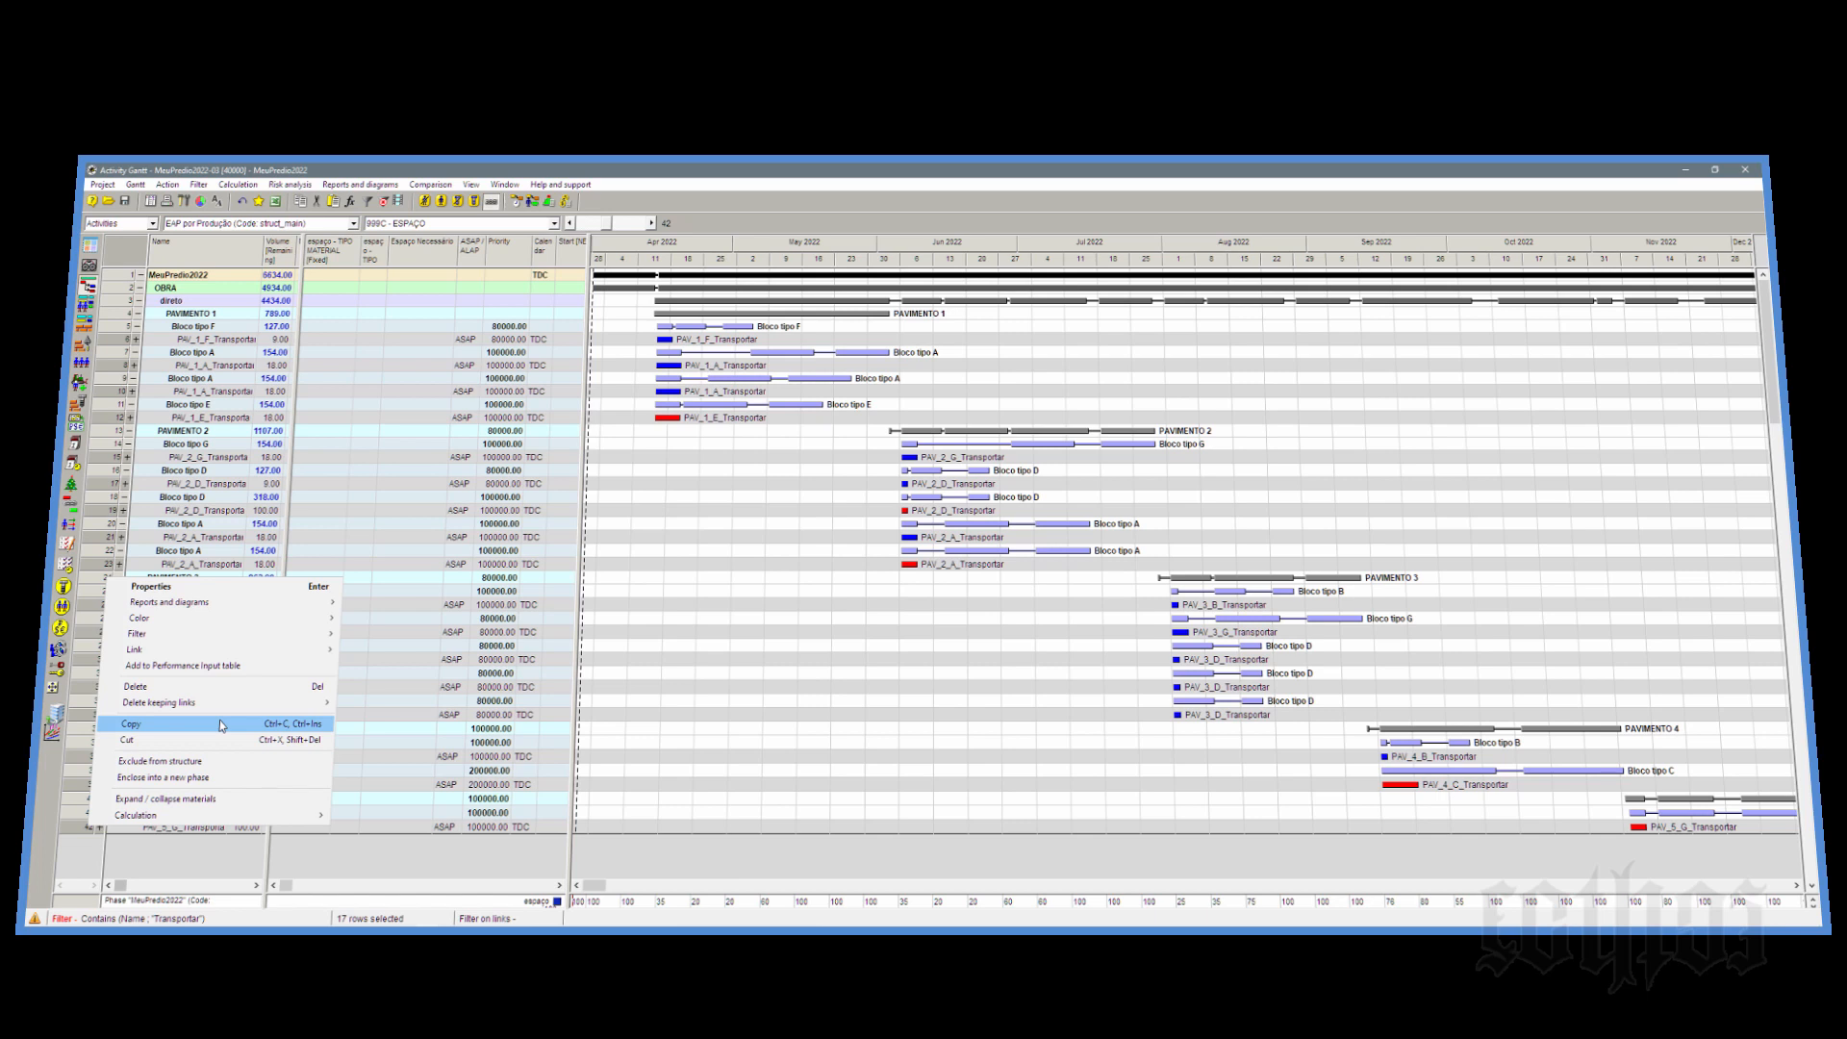
left_click(152, 586)
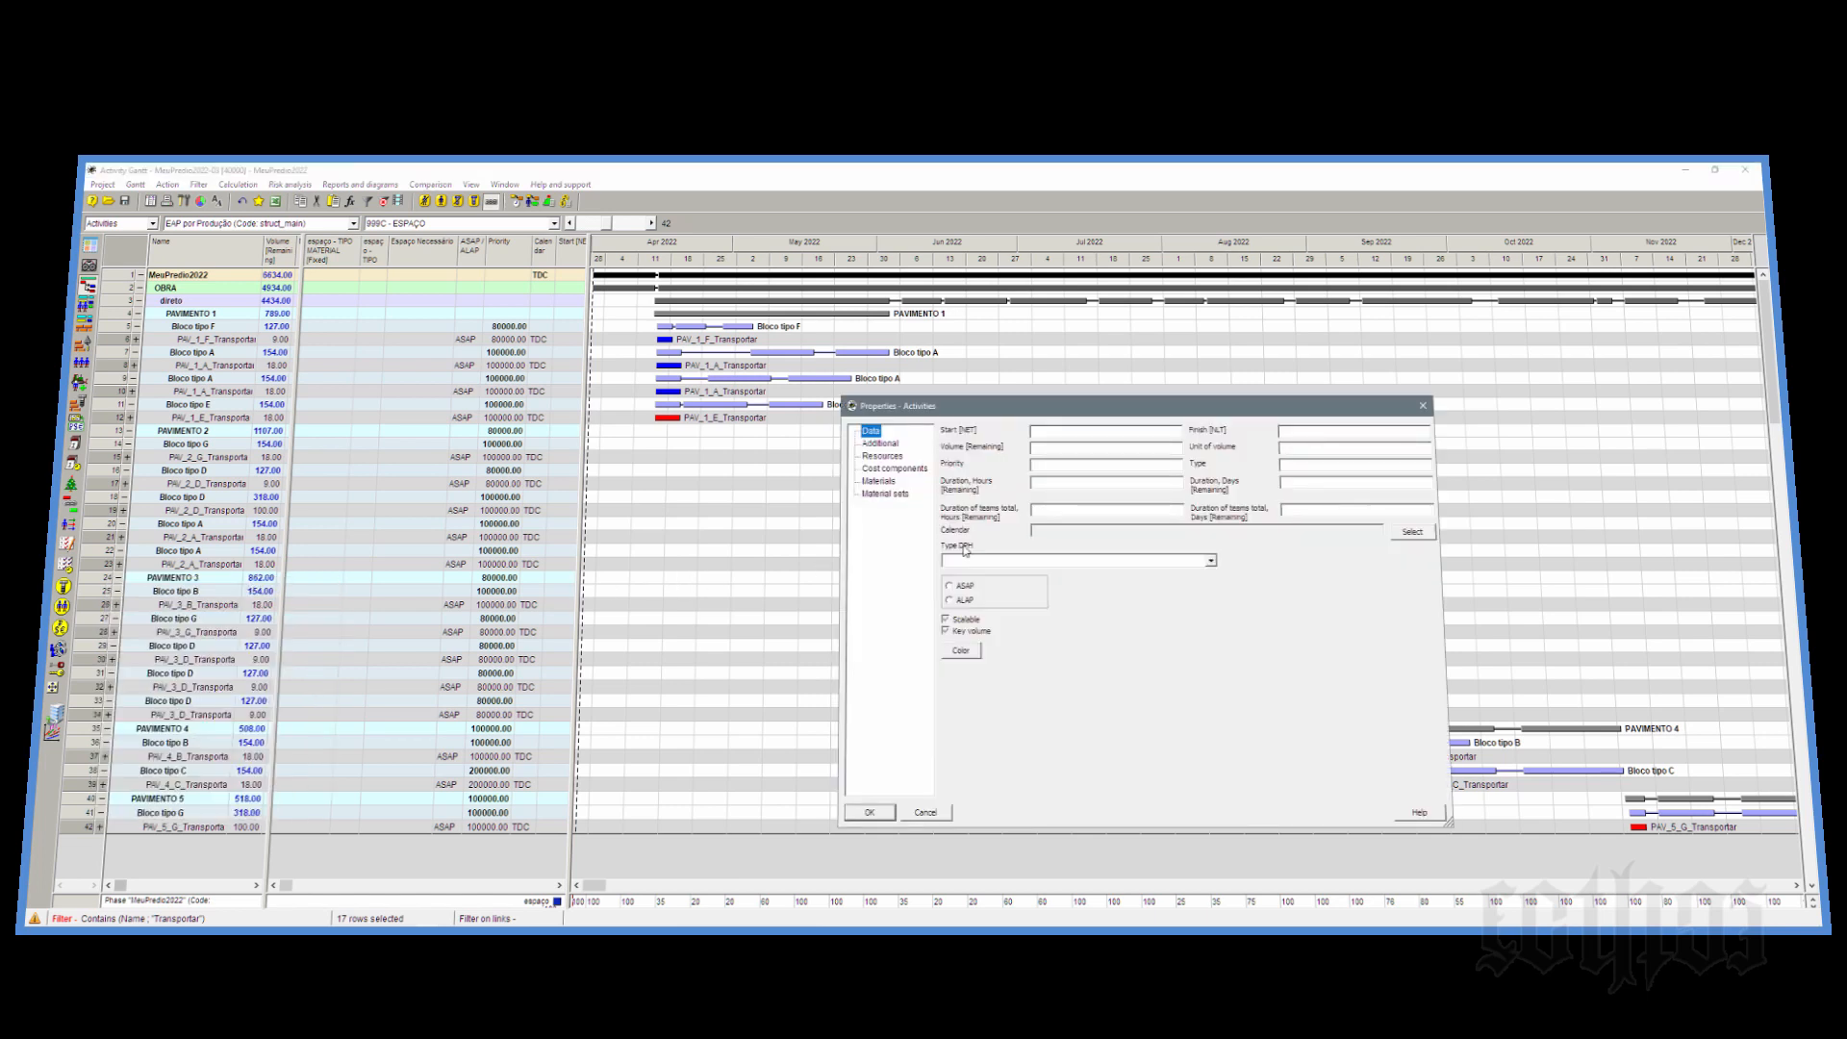
left_click(988, 561)
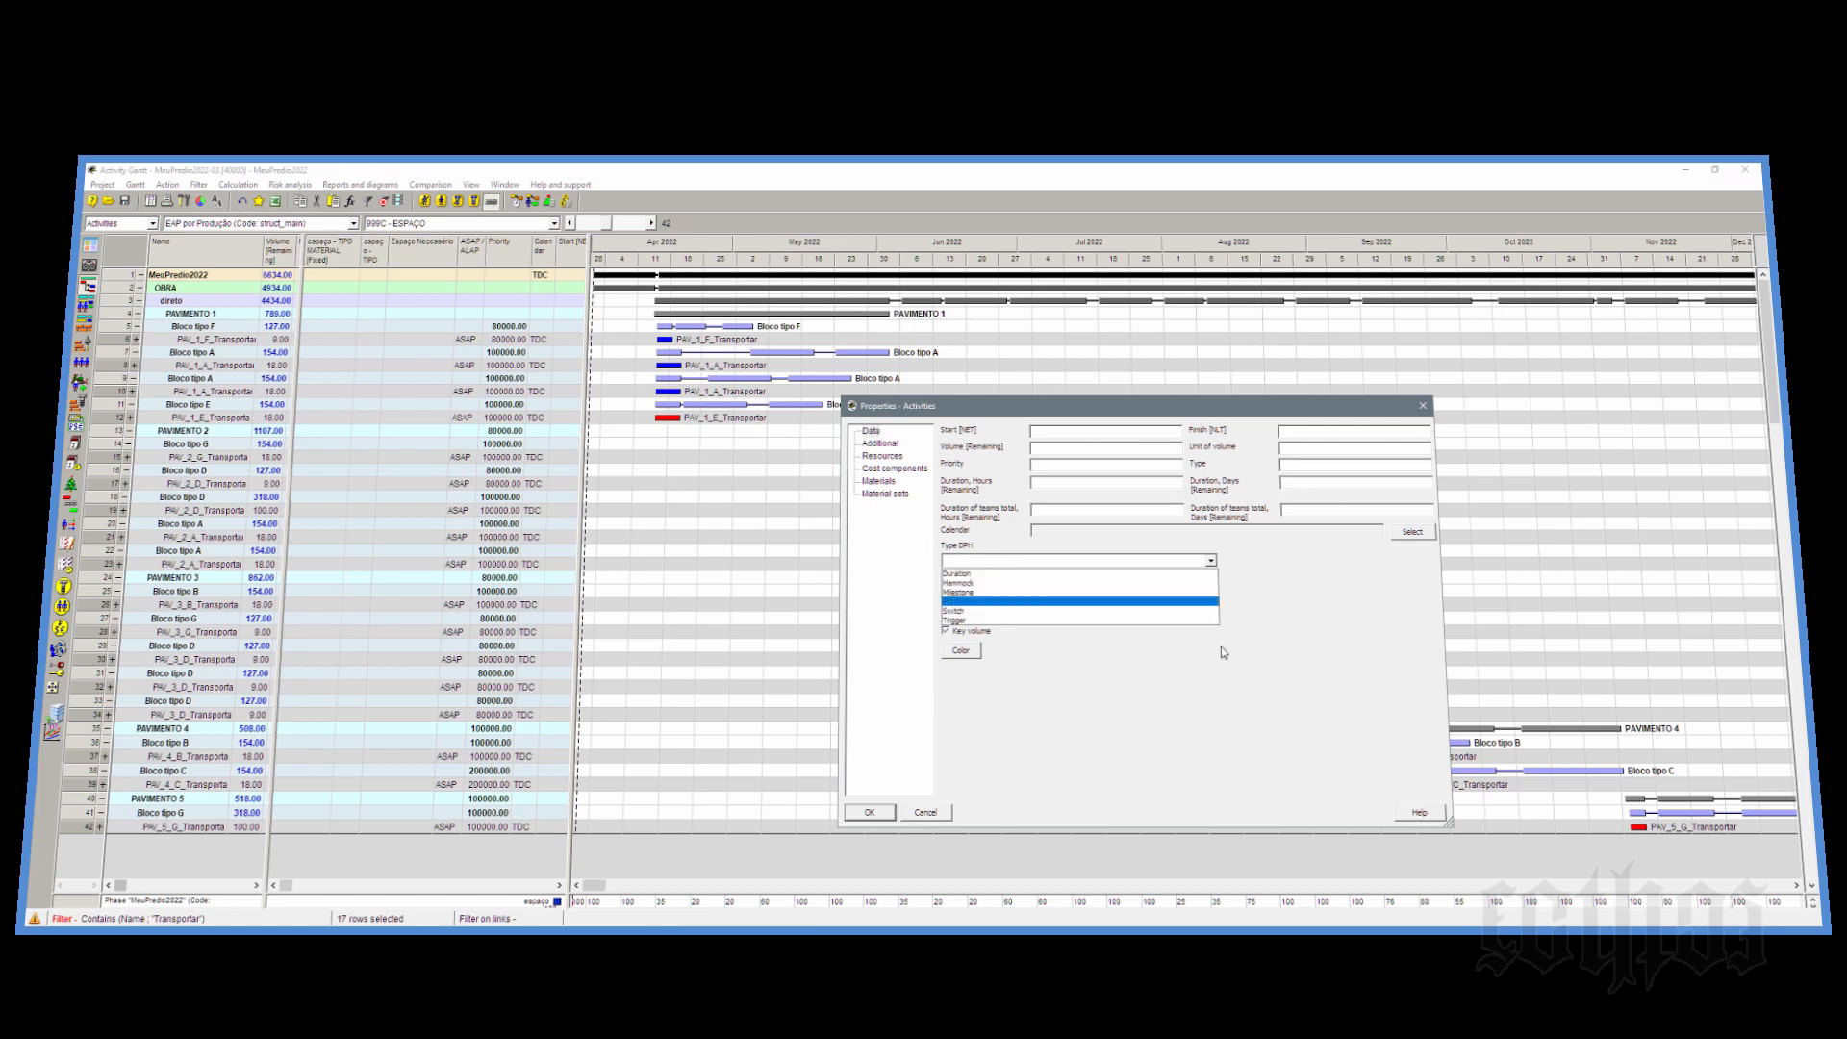
left_click(1221, 648)
left_click(951, 600)
left_click(877, 808)
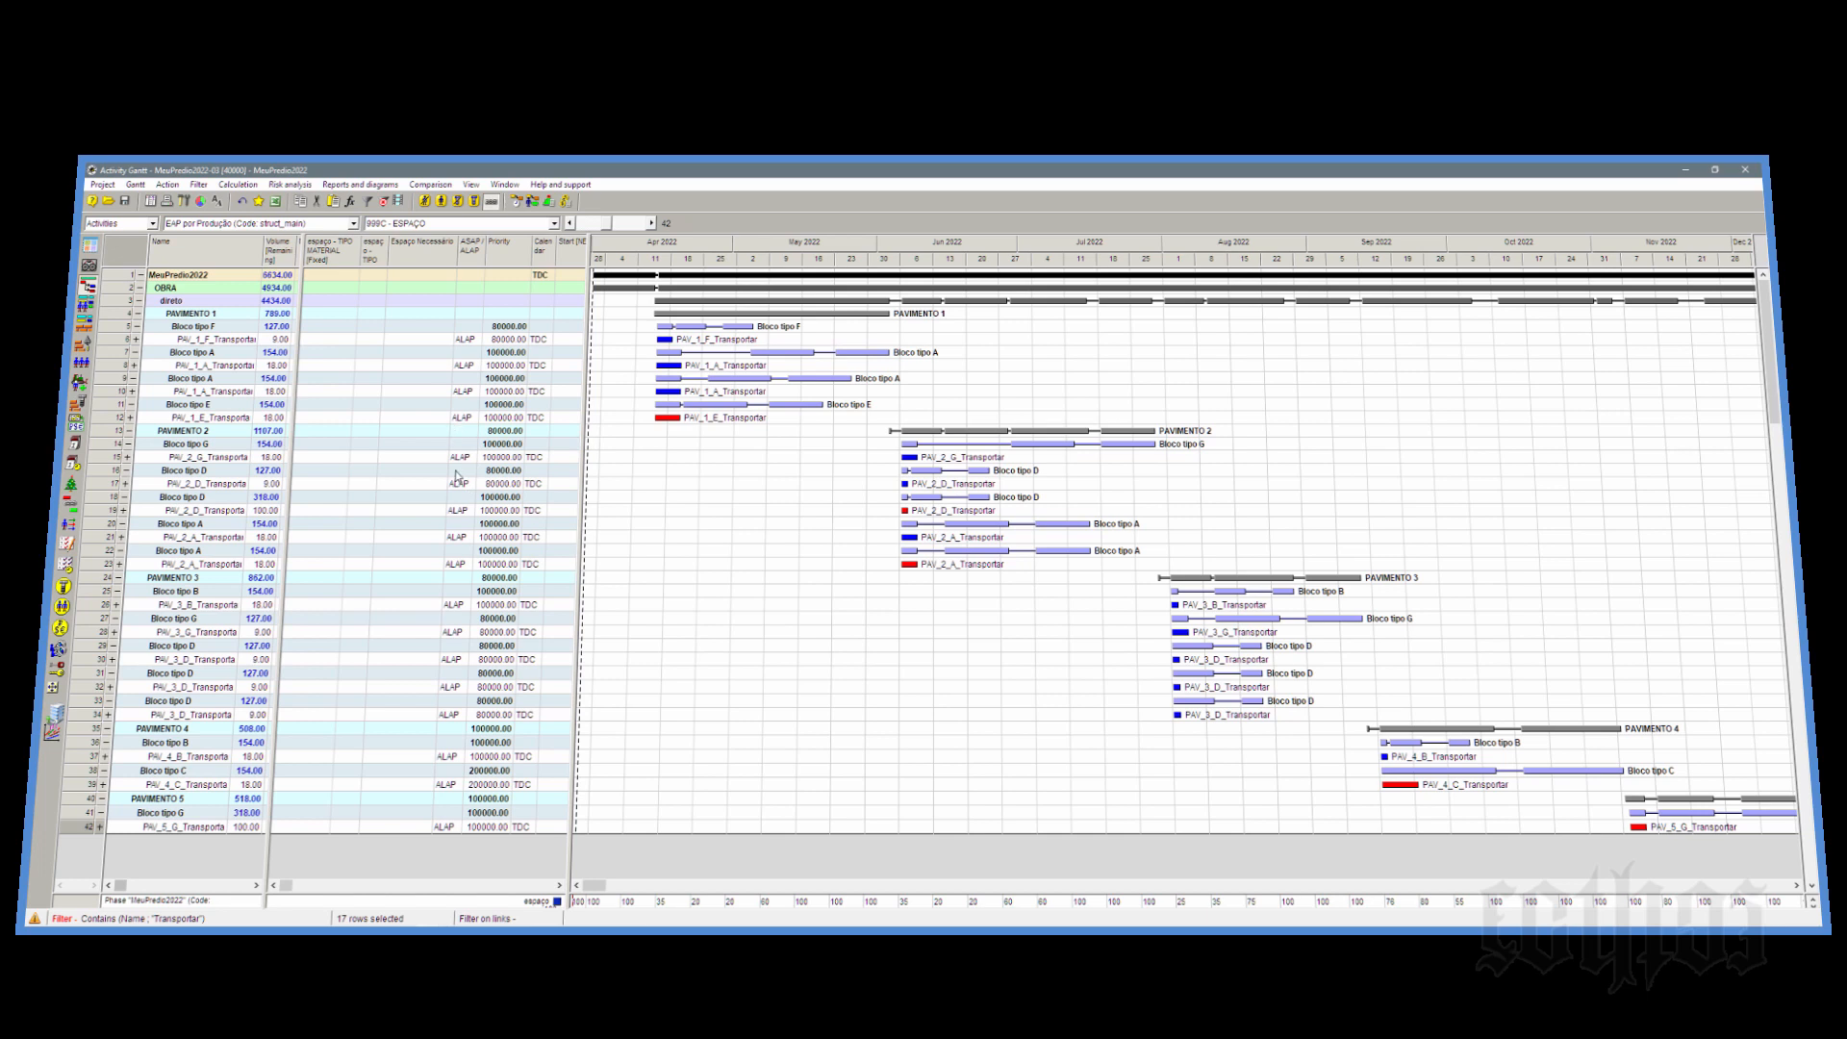
Step: Cancel the Transportar filter and reapply the saved filter 999a to the activities
left_click(384, 201)
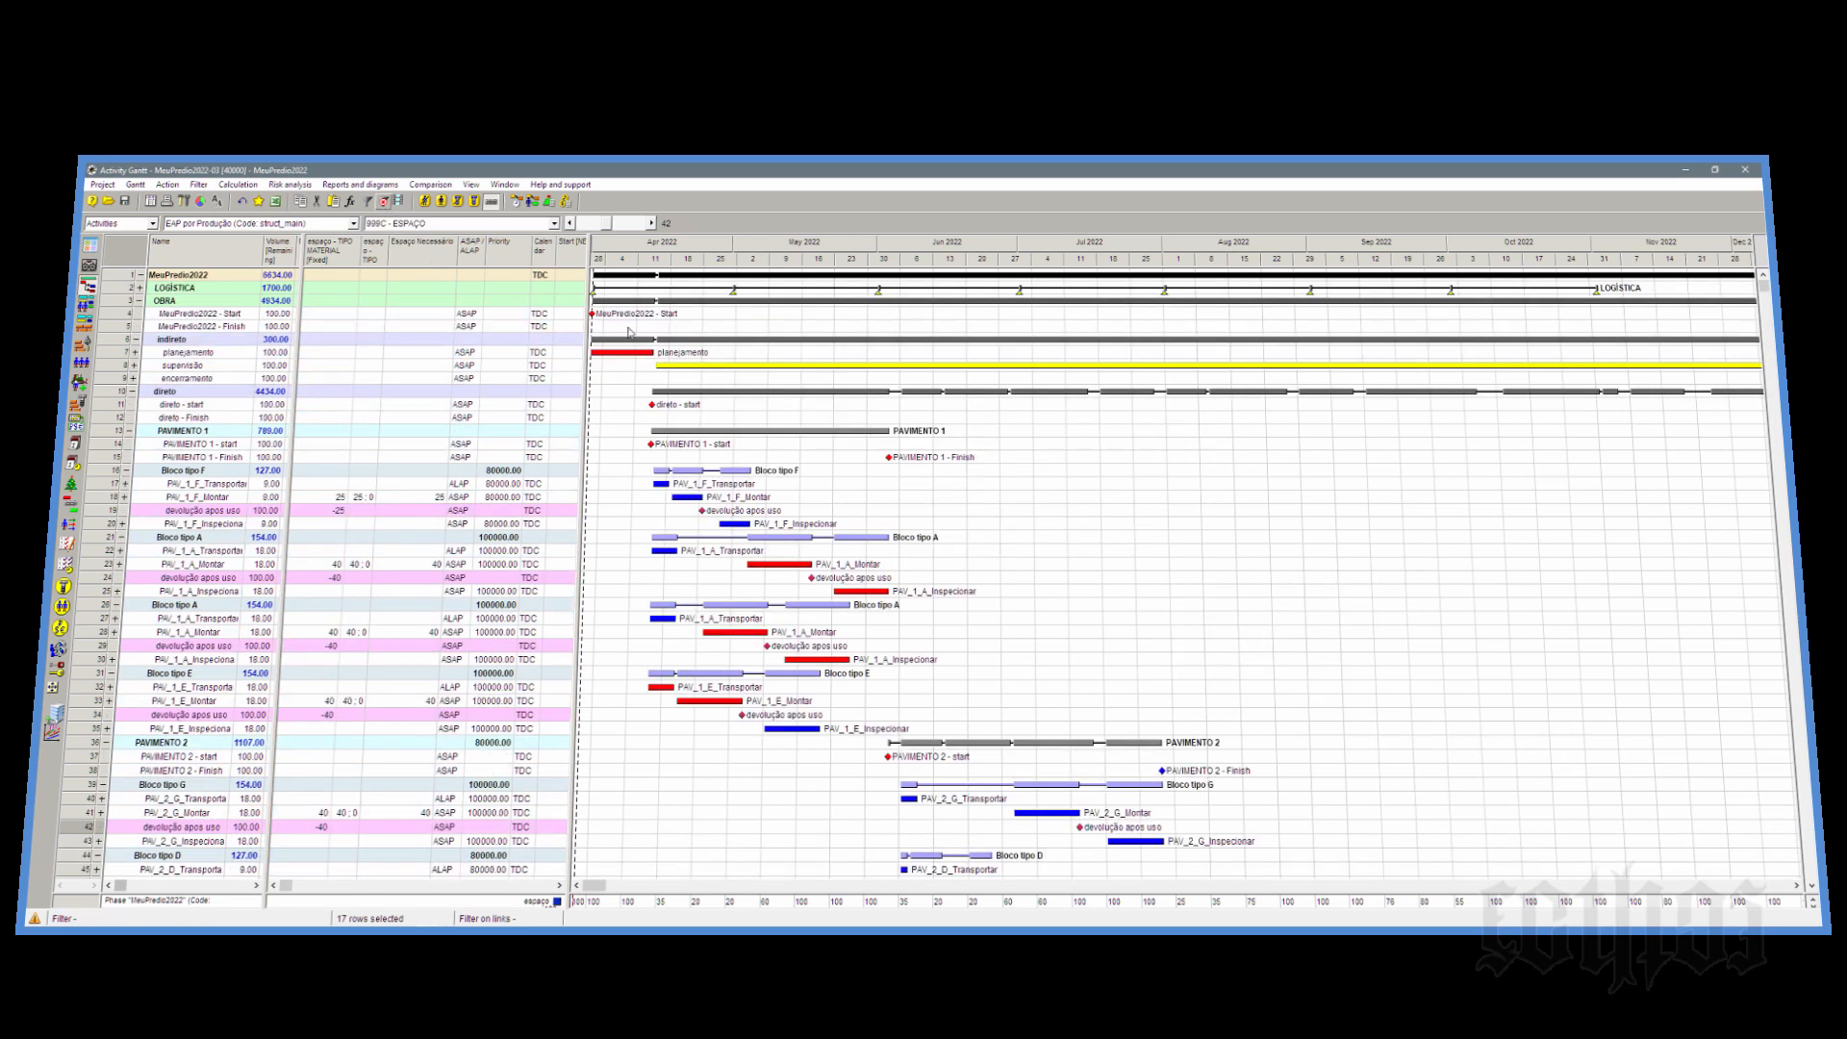
left_click(199, 185)
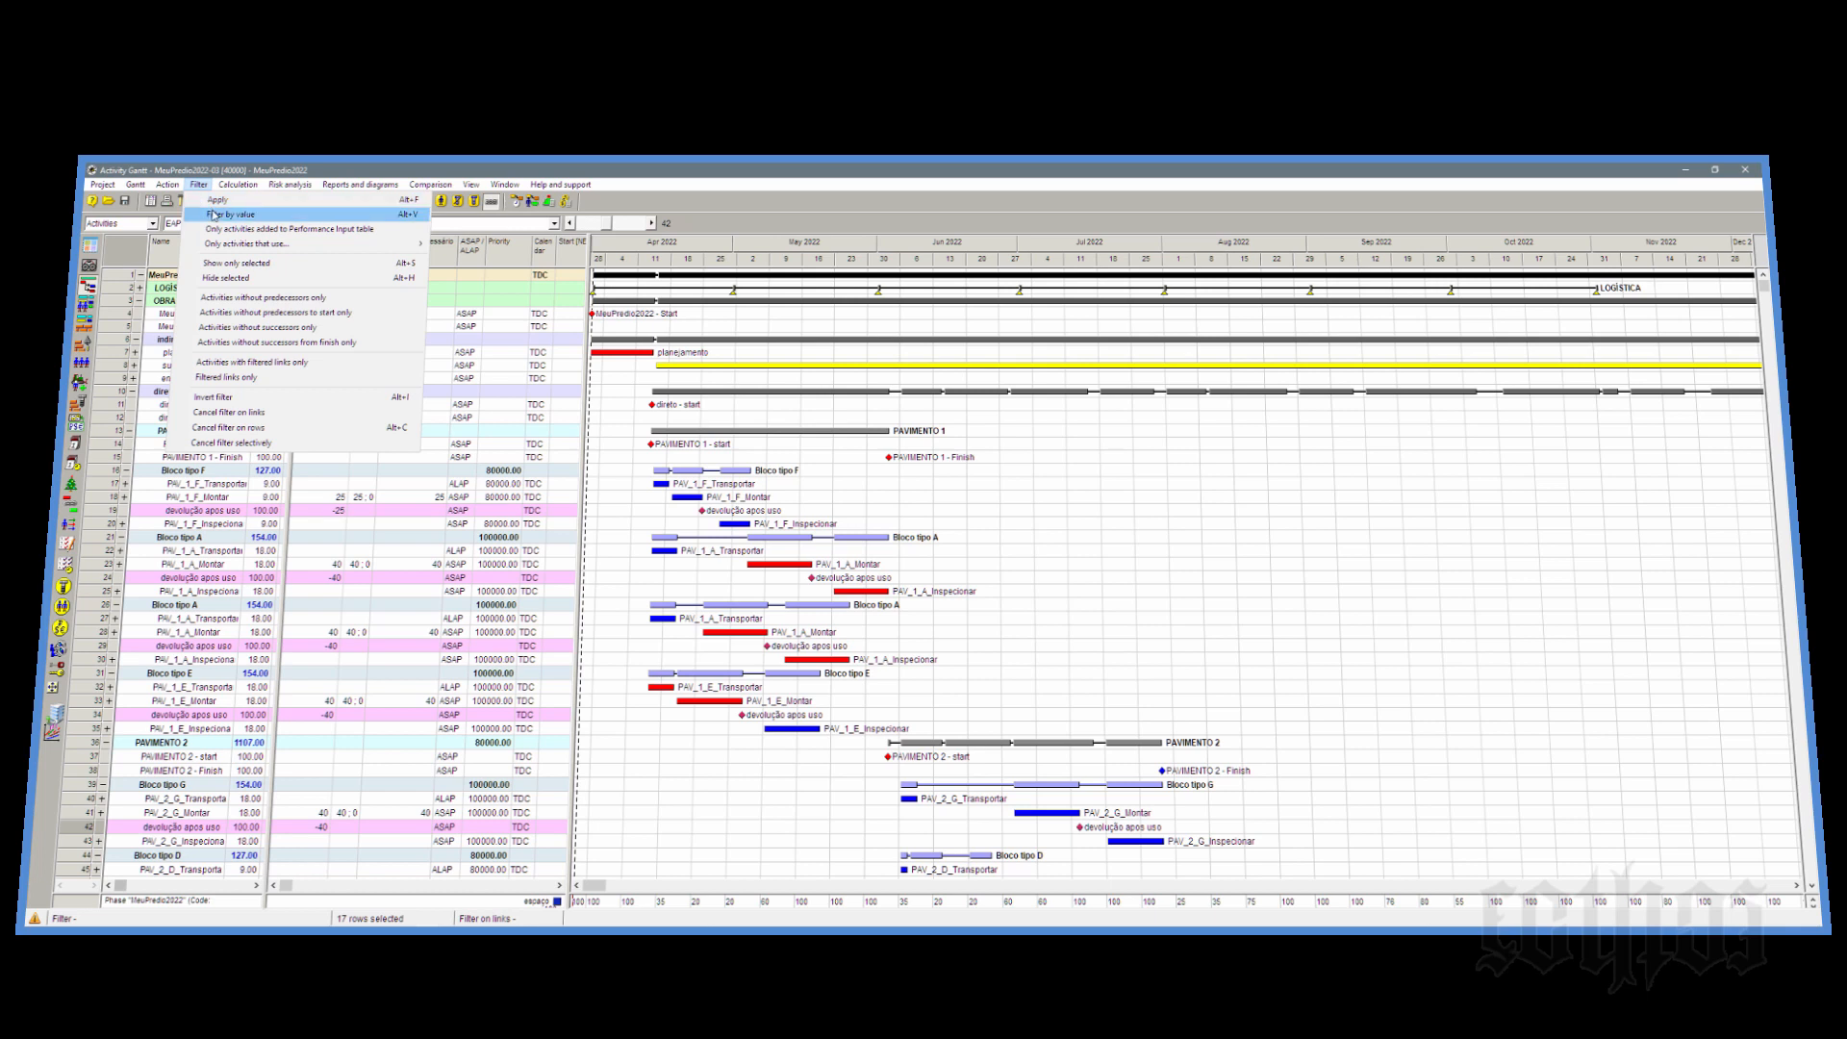
left_click(215, 201)
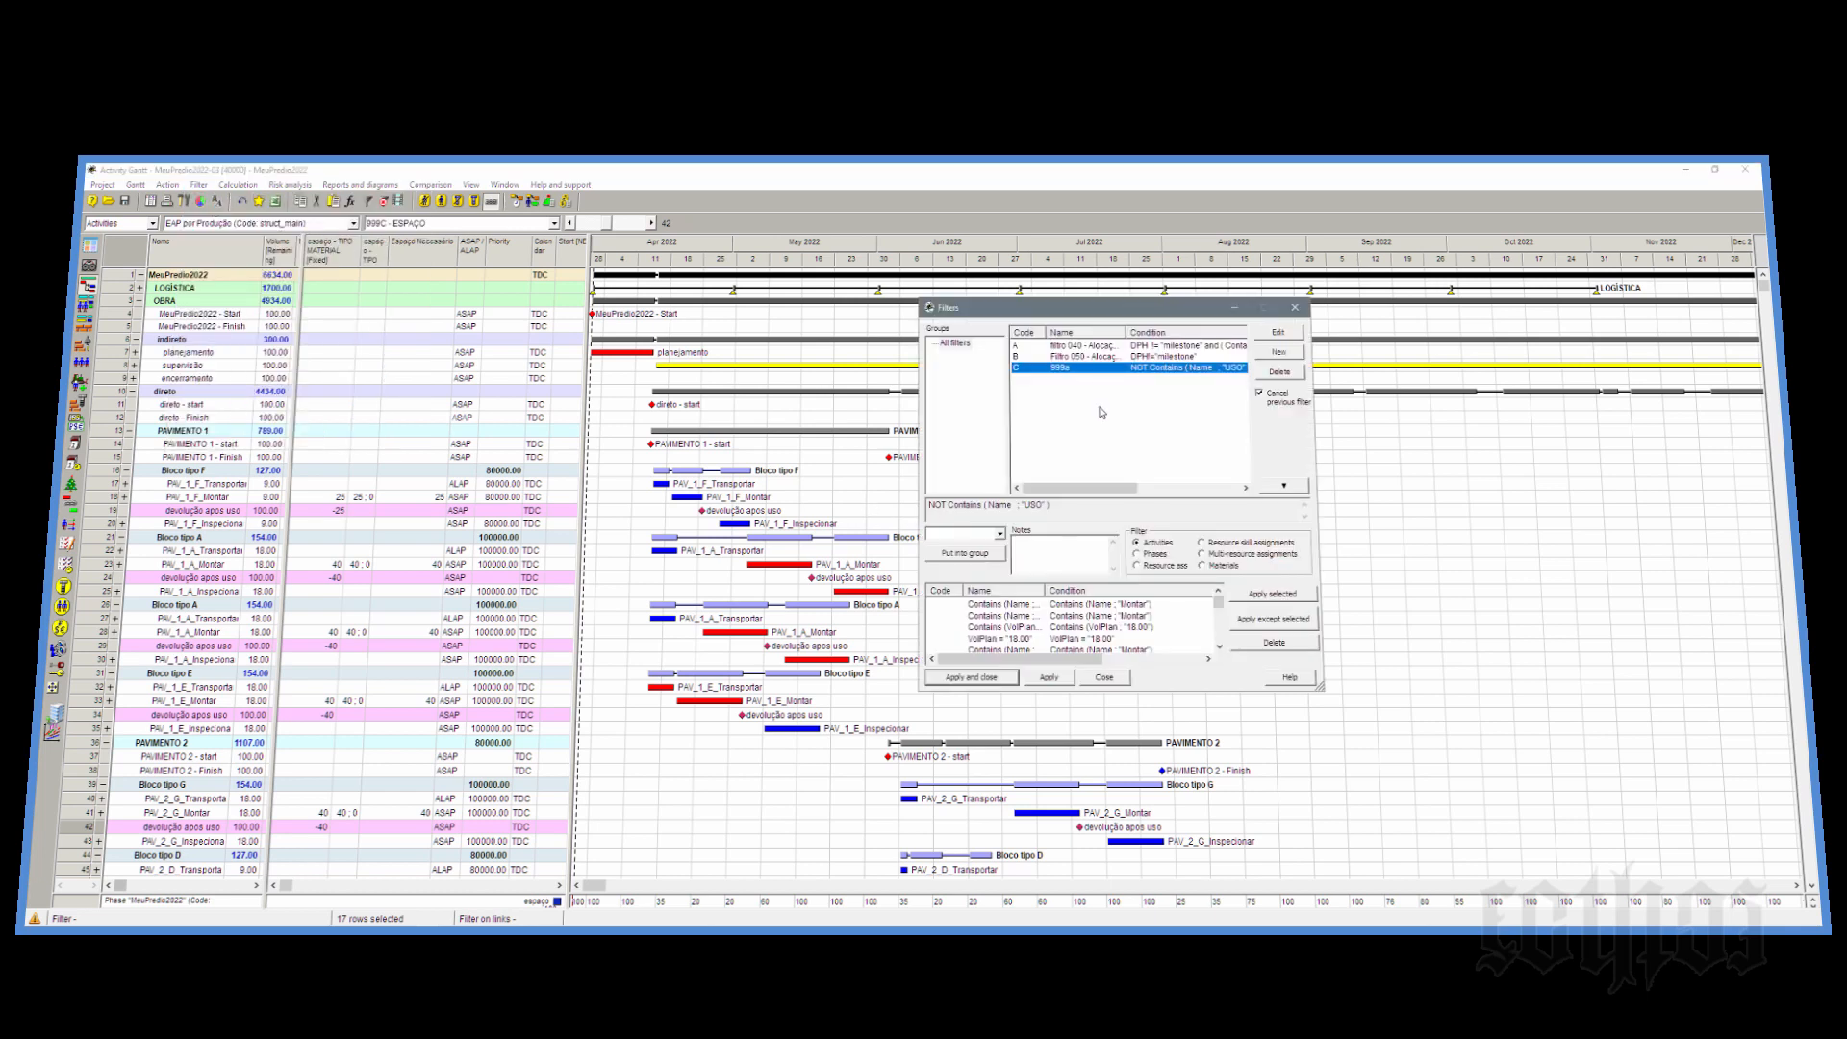
double_click(1065, 371)
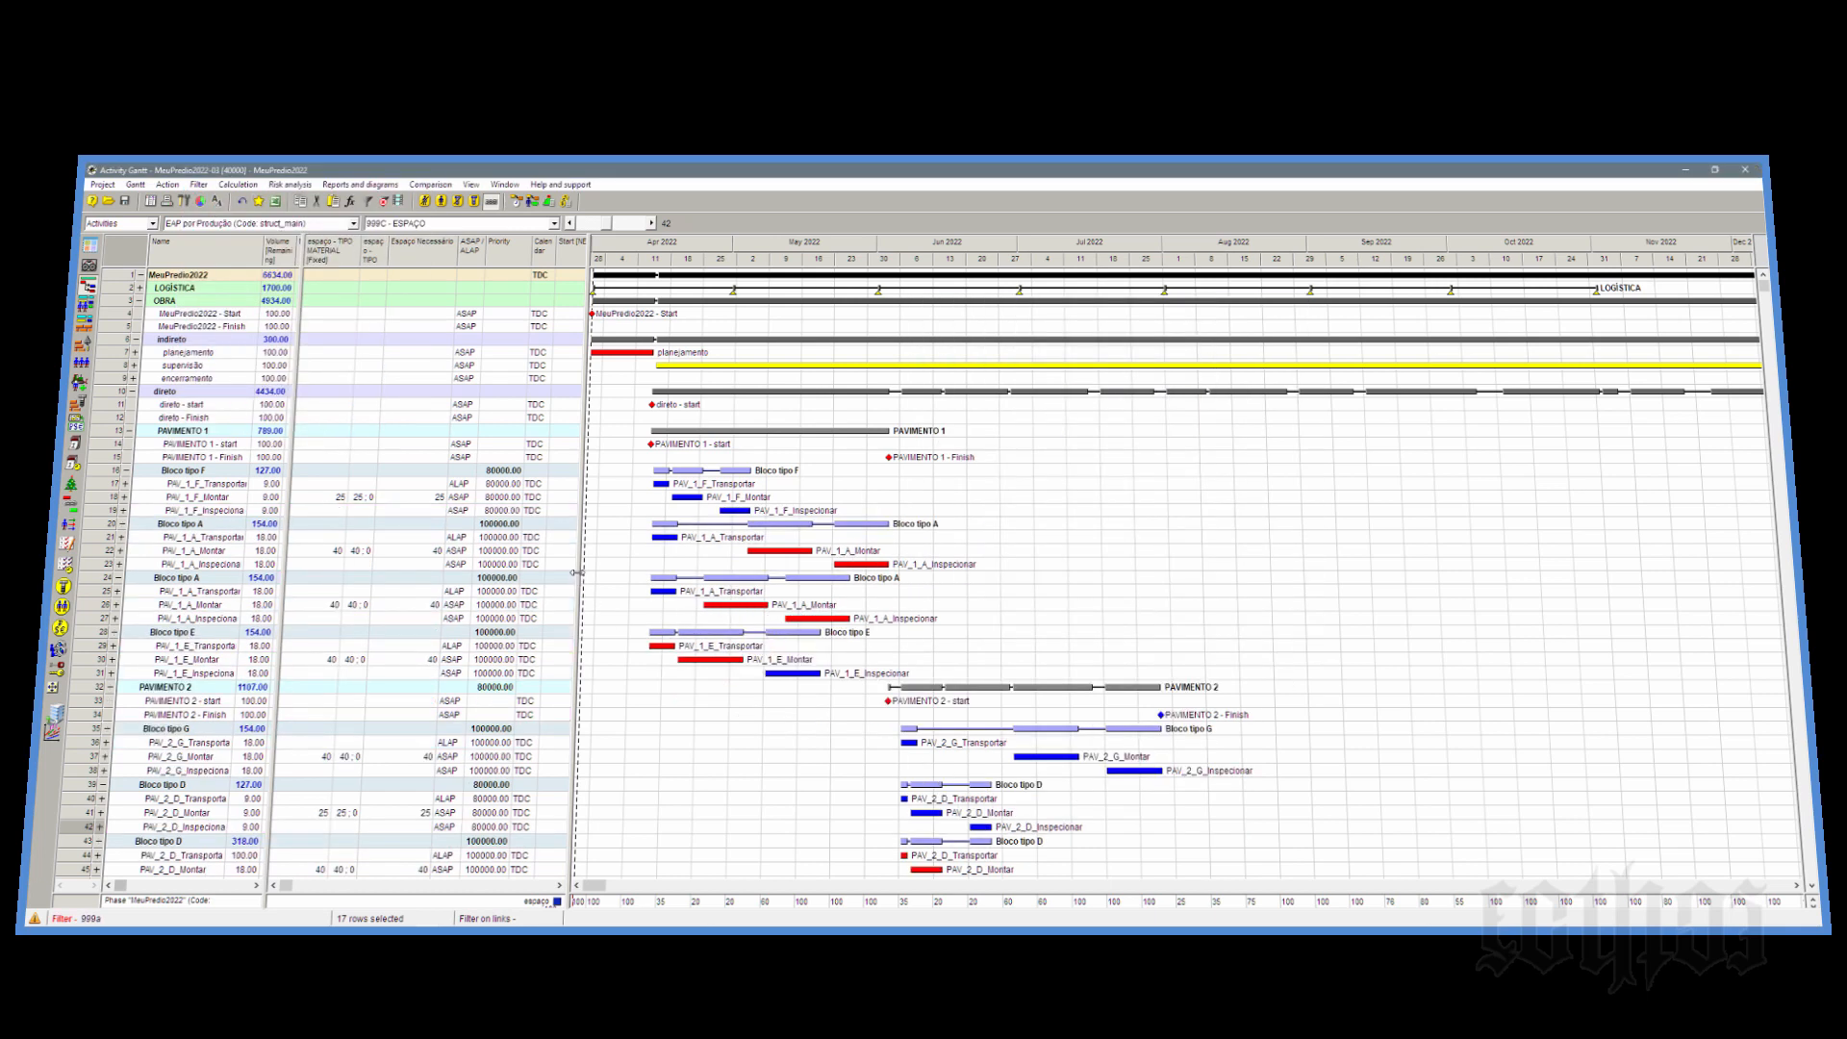
Step: Show the links between activities in the Gantt and restore the espaço diagrams beneath it
left_click_drag(575, 571, 568, 571)
left_click(491, 201)
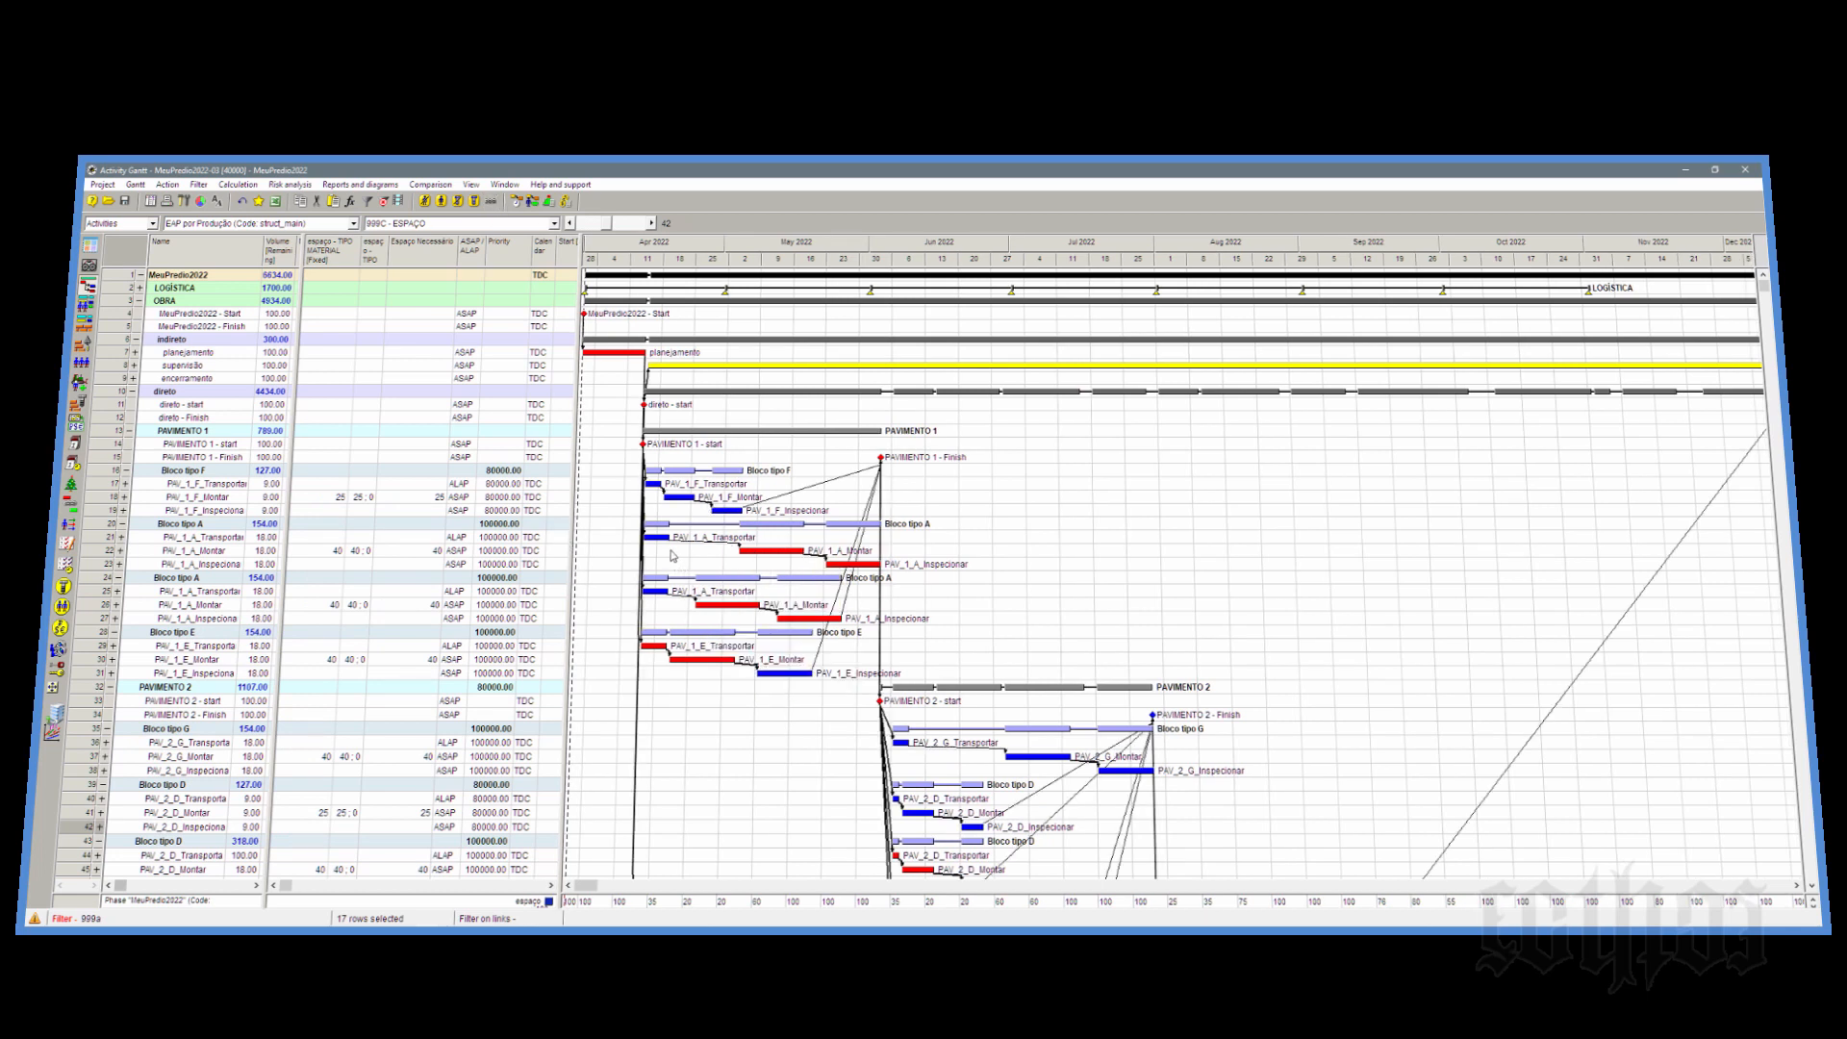
mouse_move(737, 552)
left_click_drag(692, 894, 731, 454)
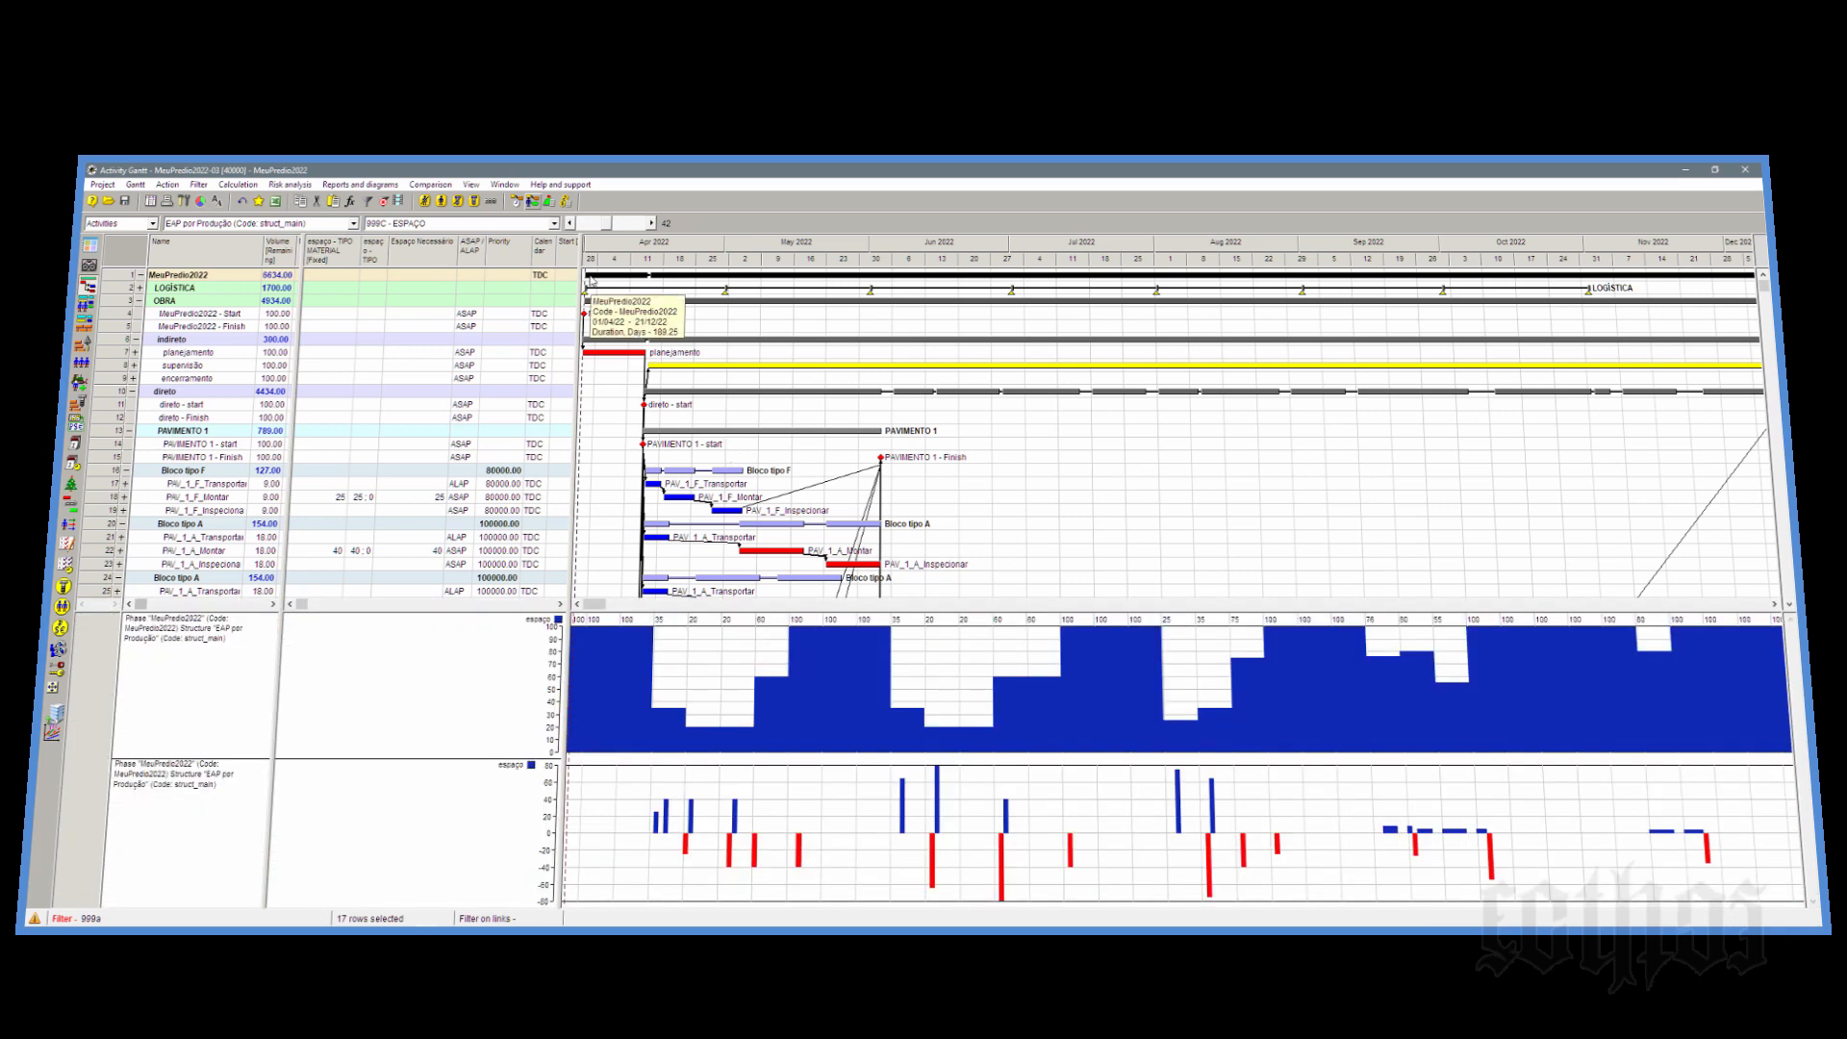
Step: Run resource-constrained scheduling, decline further consumption messages, and inspect the Bloco tipo F and Bloco tipo A activities under PAVIMENTO 1
left_click(532, 201)
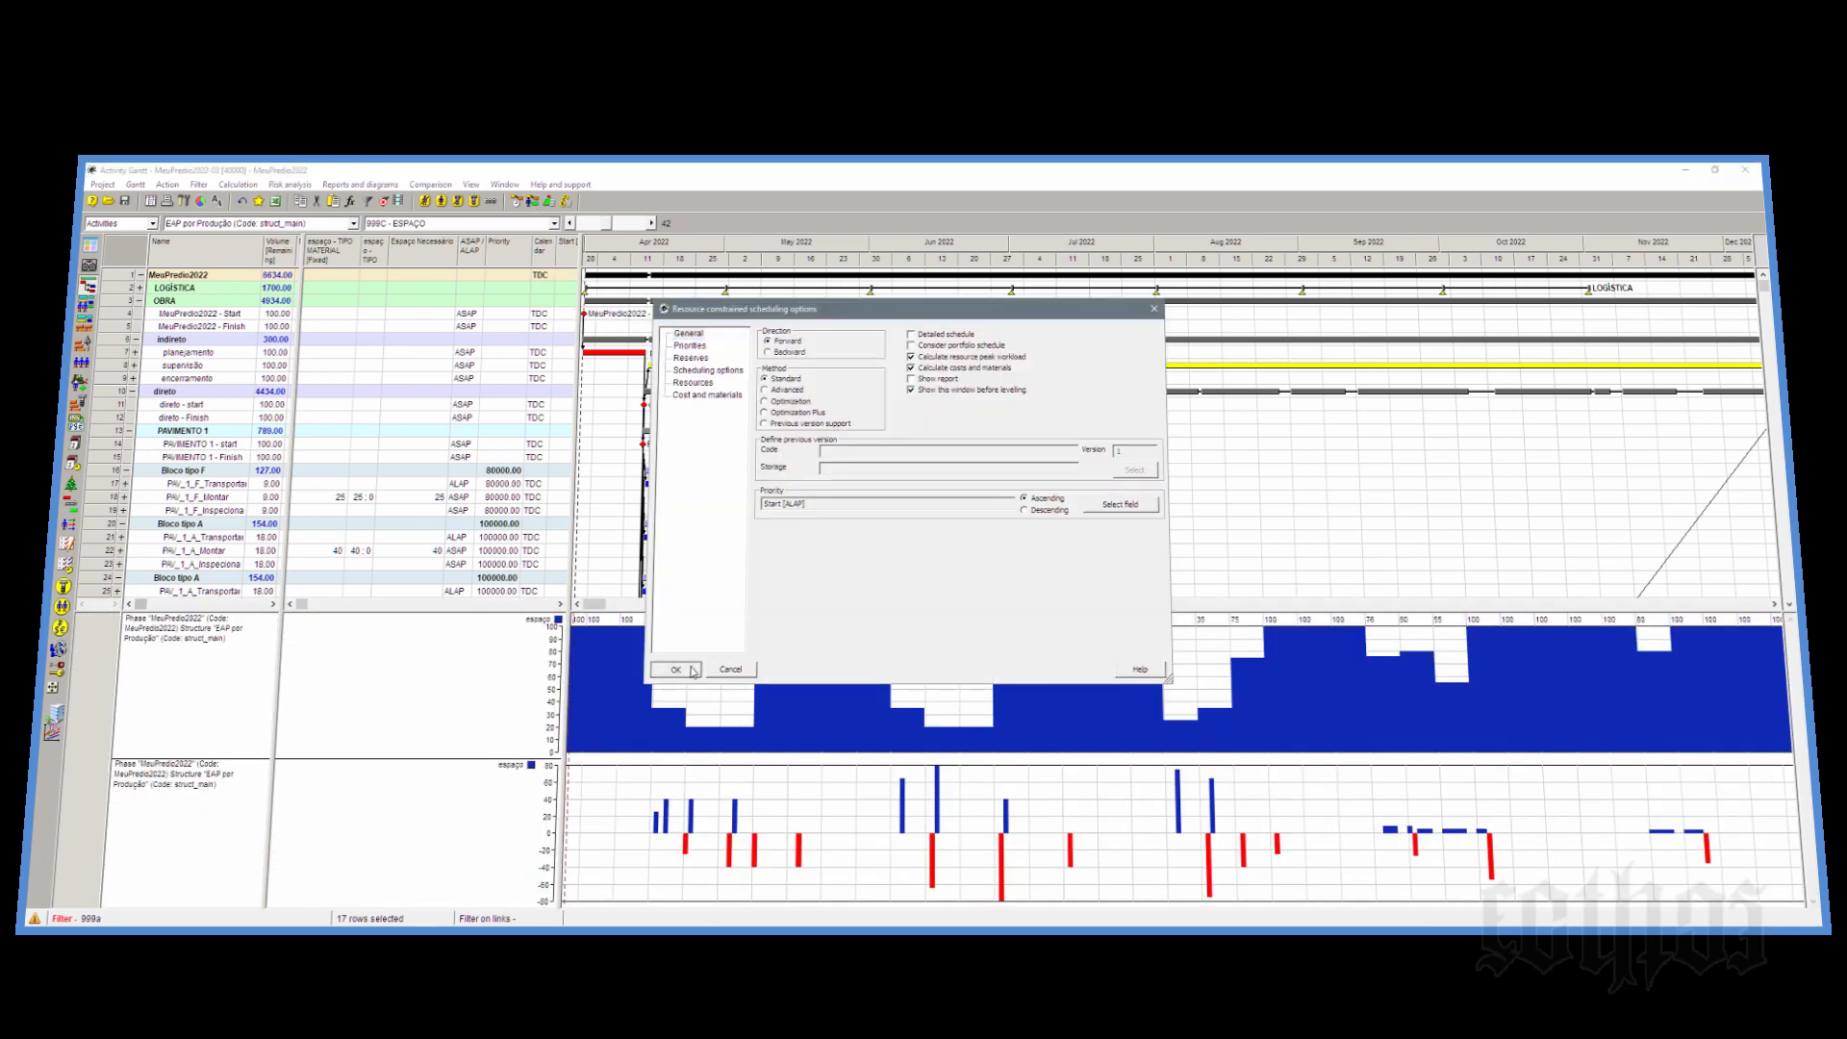
left_click(676, 670)
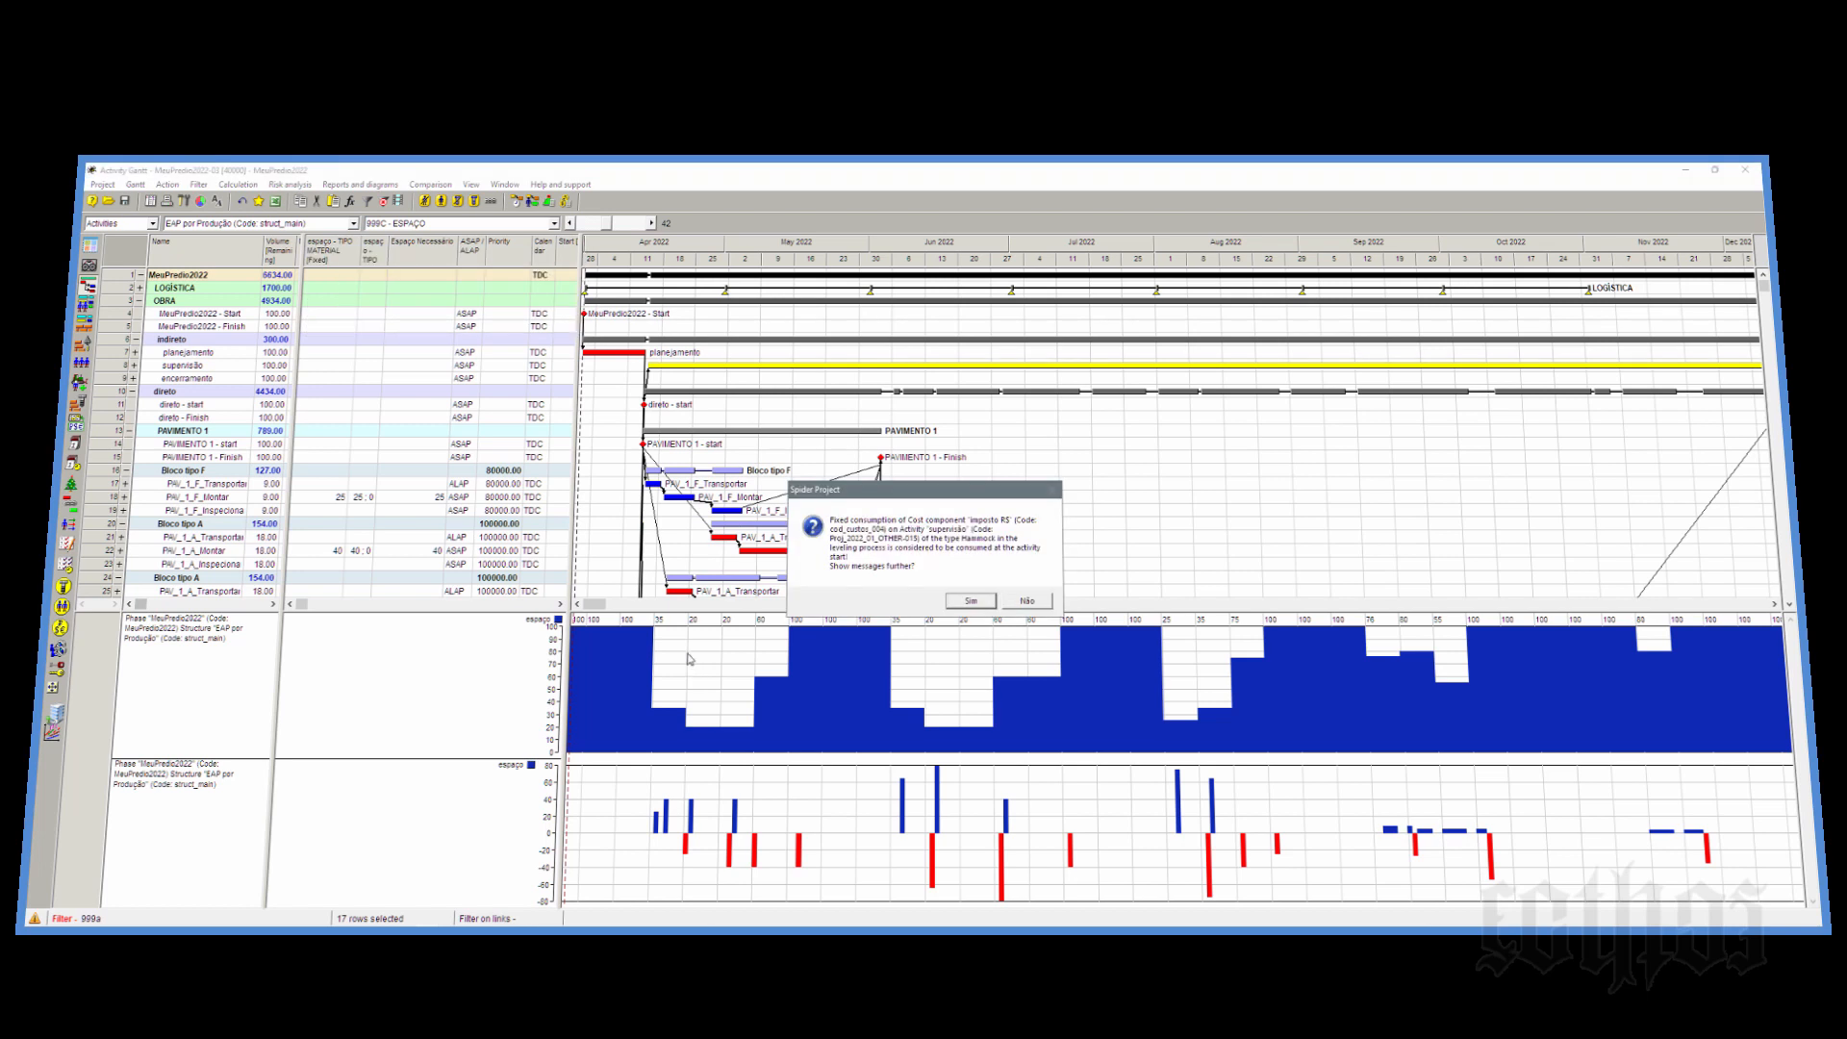
left_click(1026, 600)
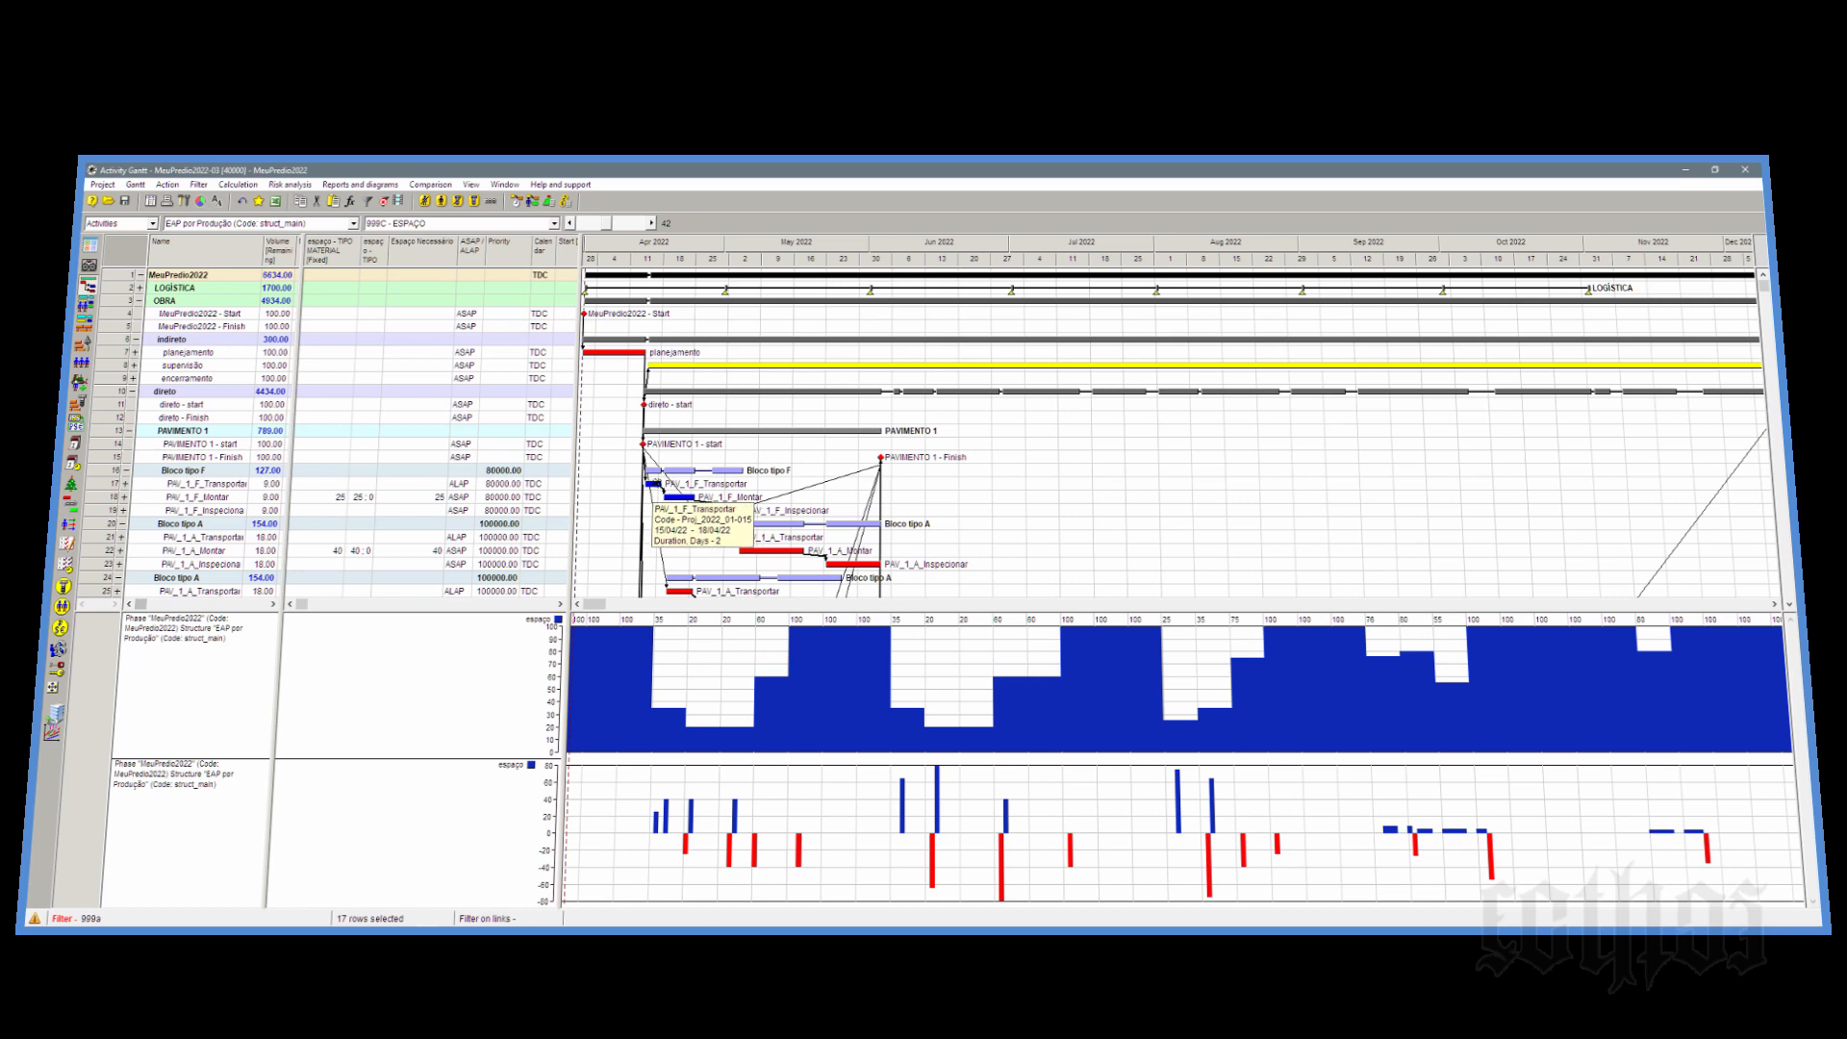
left_click(112, 498)
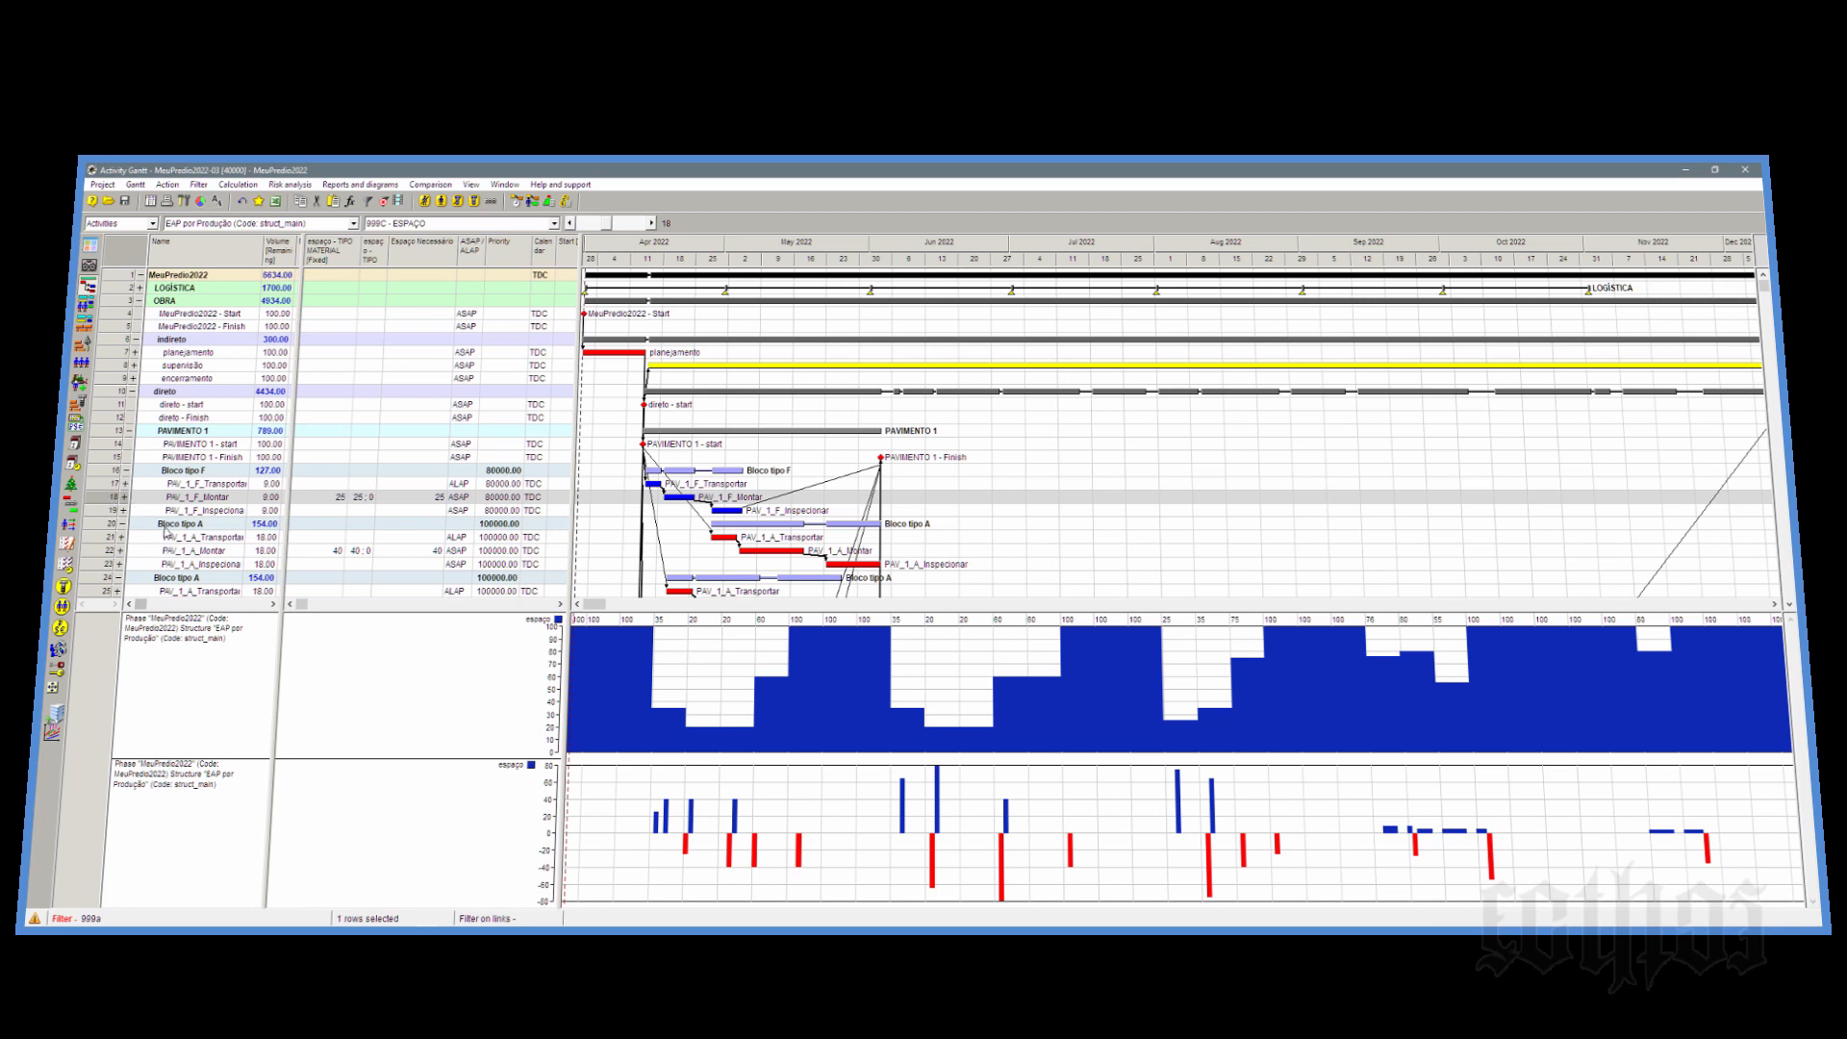
left_click(98, 540)
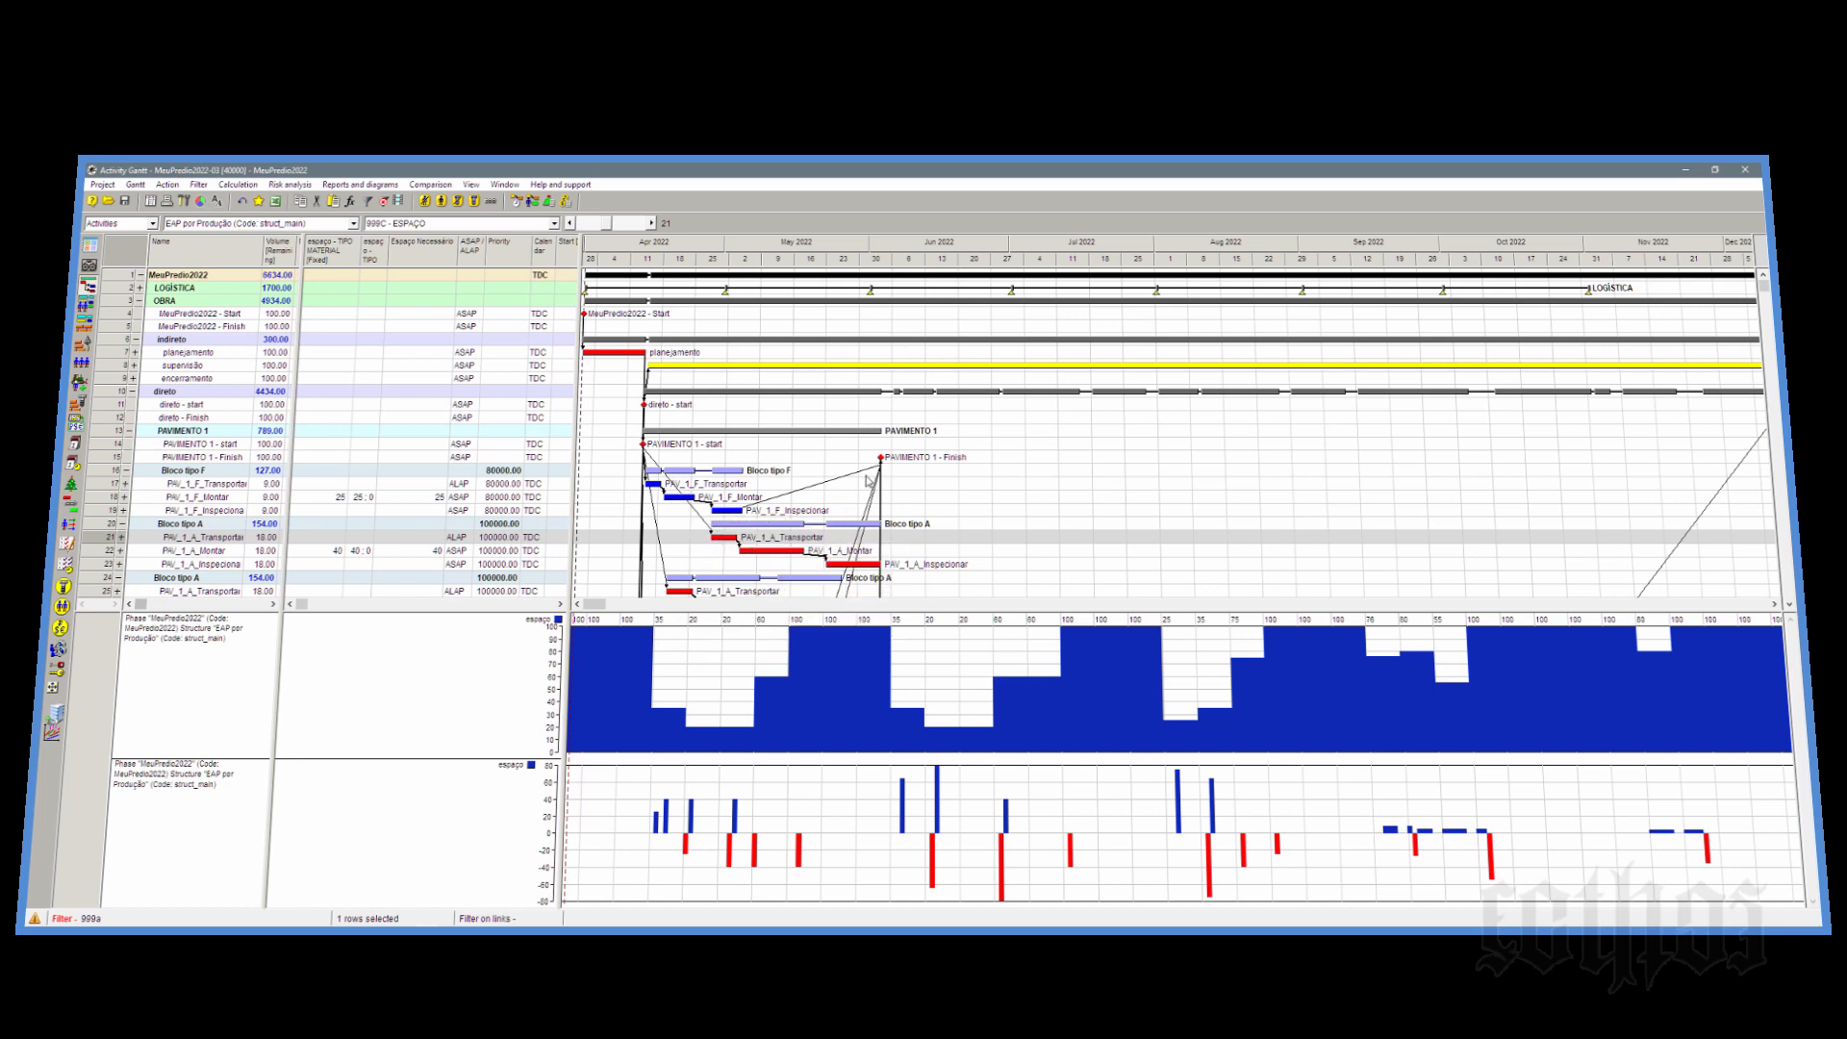
scroll(865, 473, "down", 3)
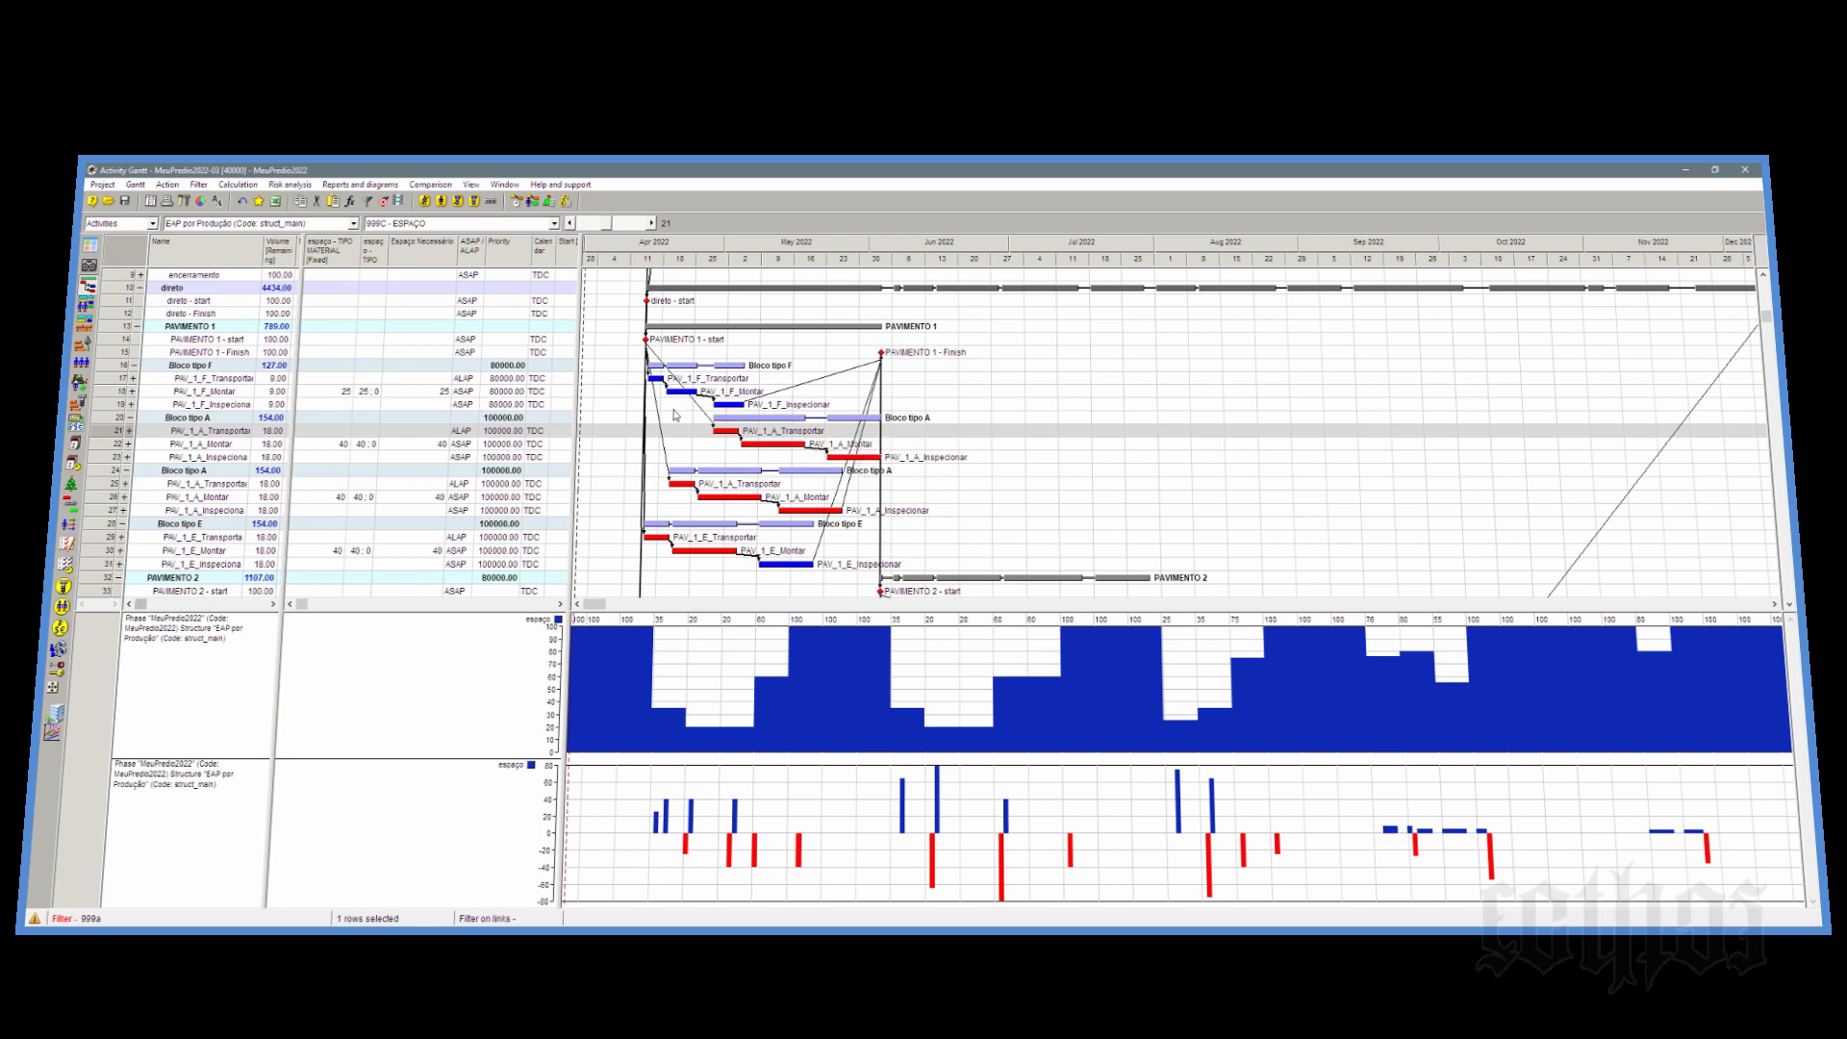
mouse_move(676, 393)
Step: Add the remaining custo total R$ cost center as a column of the activity table and fit the table width to it
left_click_drag(574, 327, 762, 317)
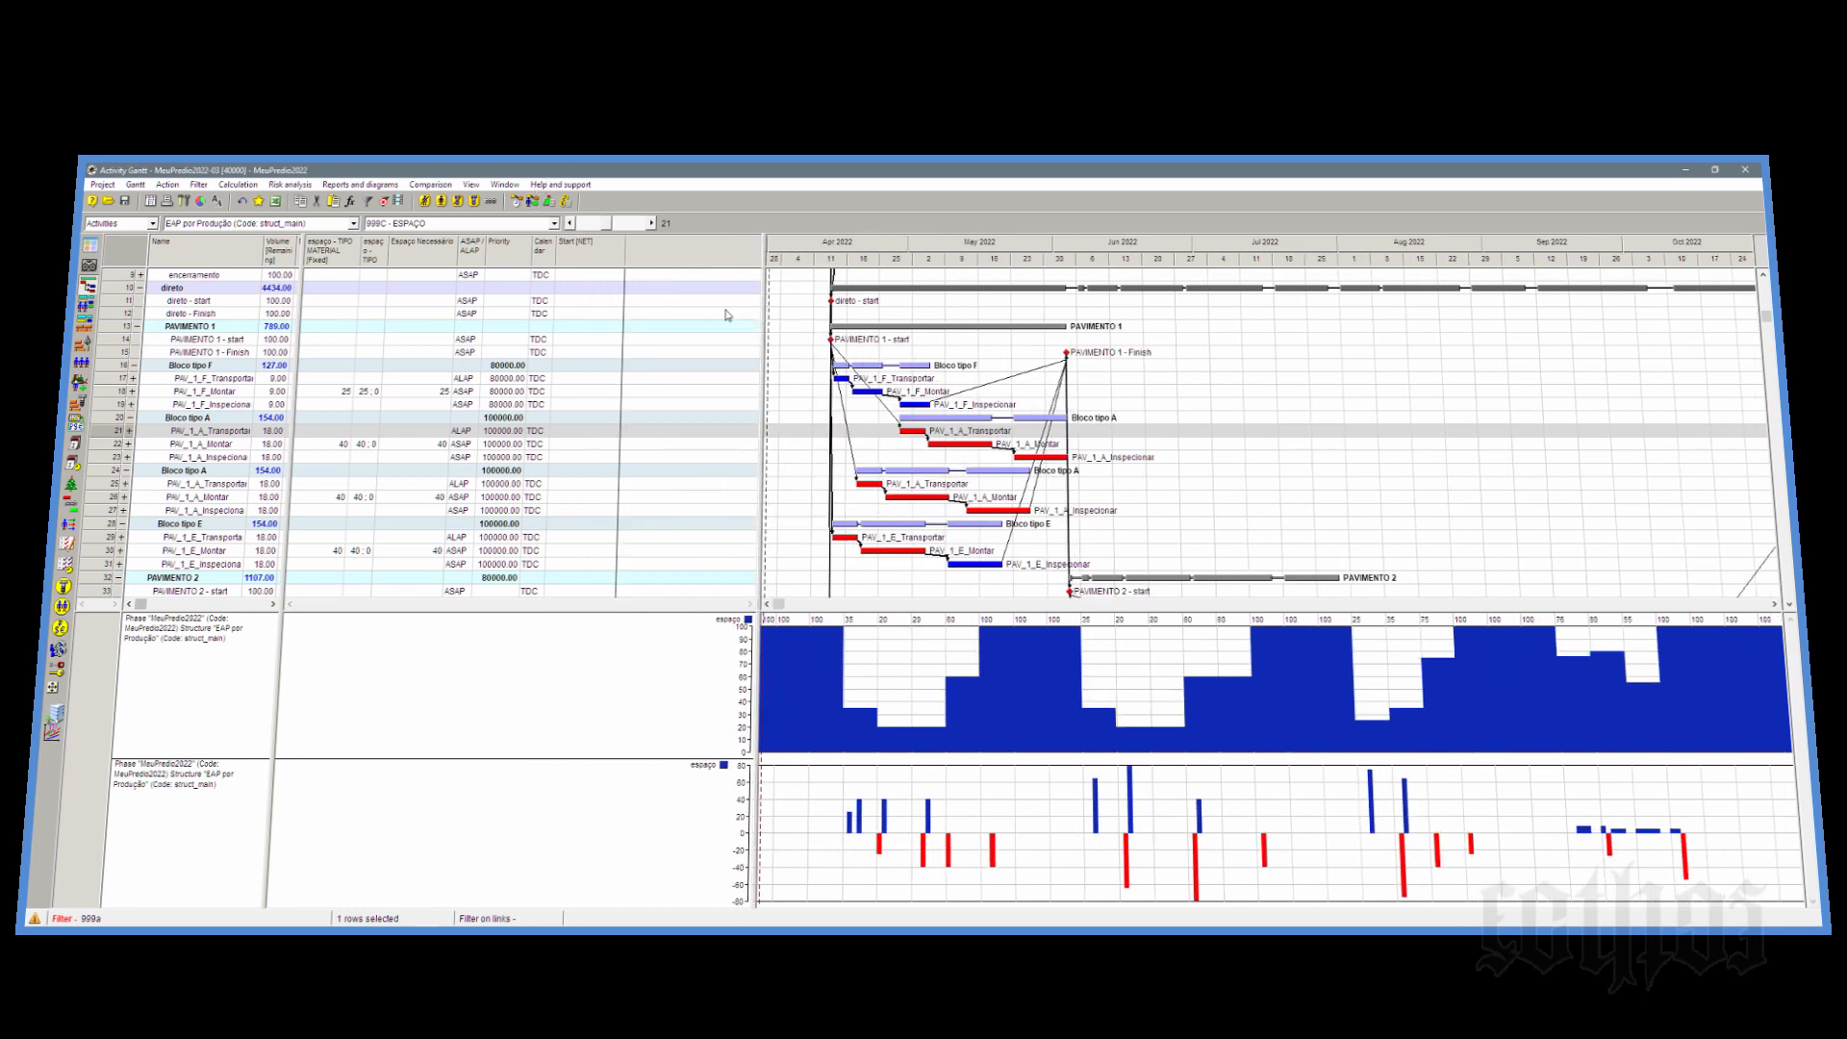
right_click(683, 254)
left_click(728, 272)
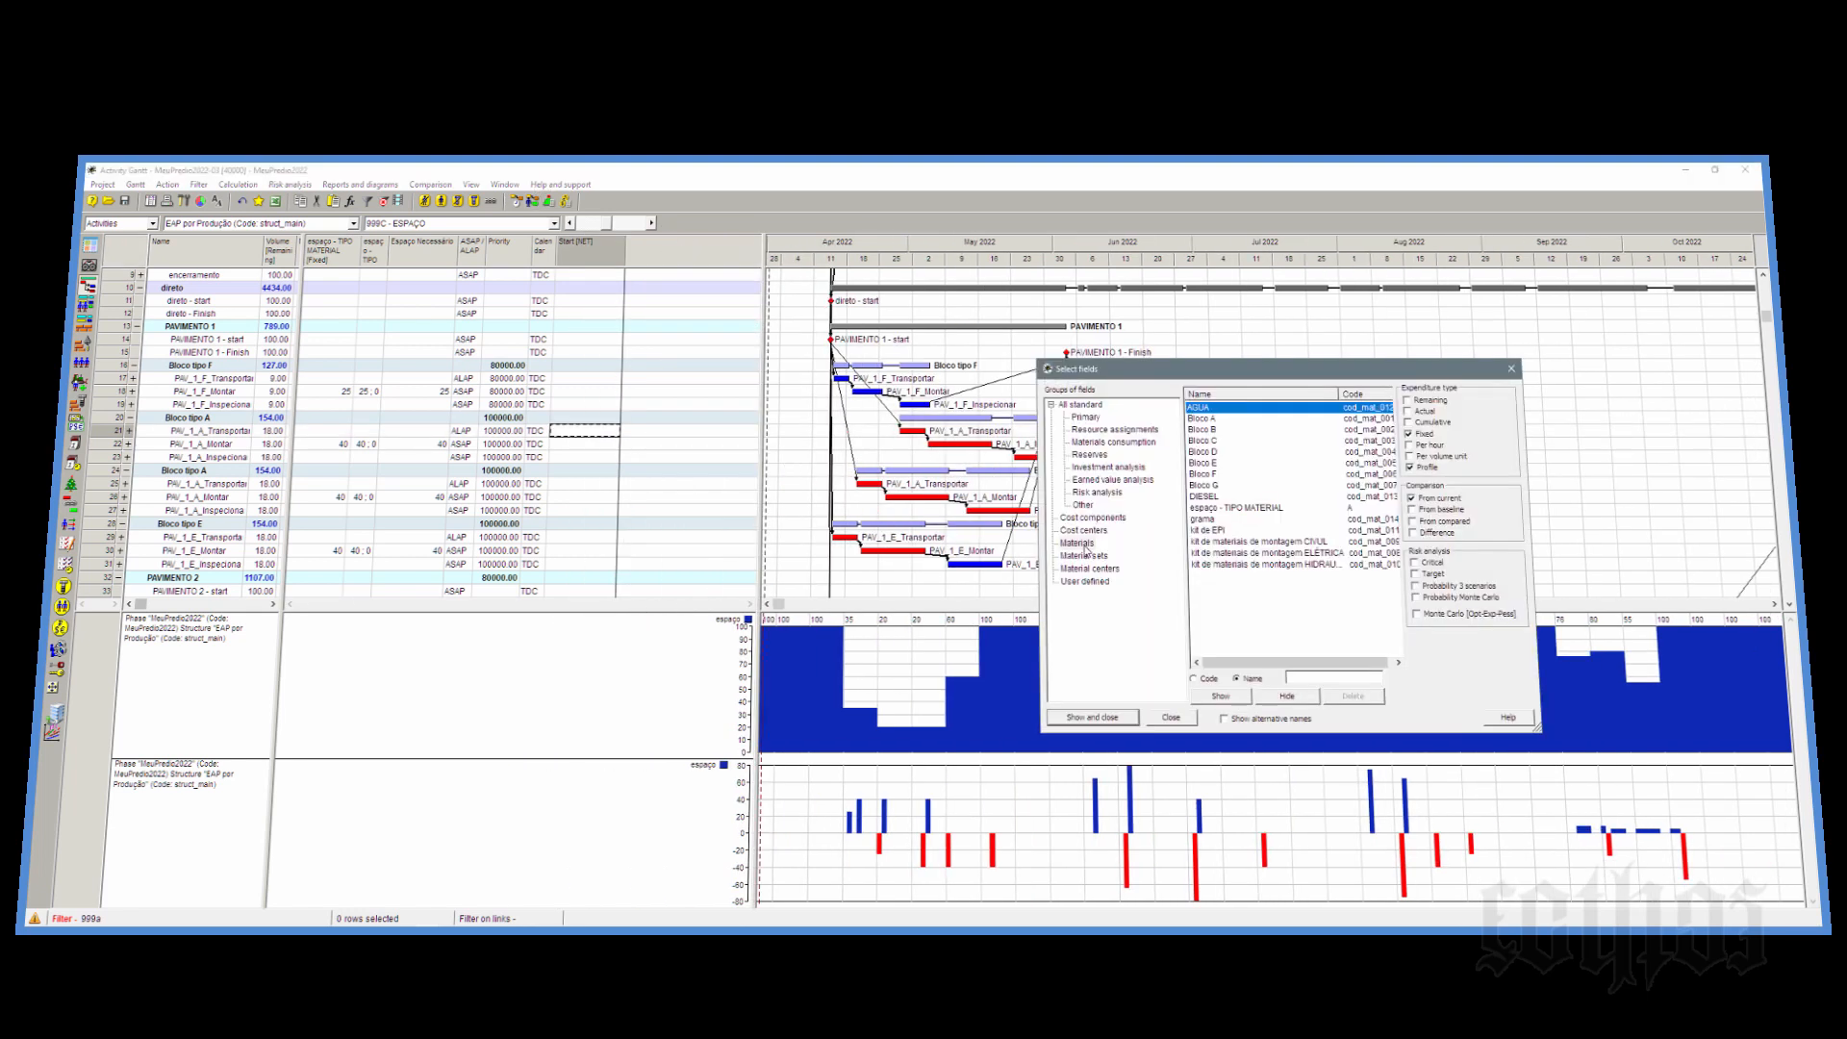
left_click(1084, 530)
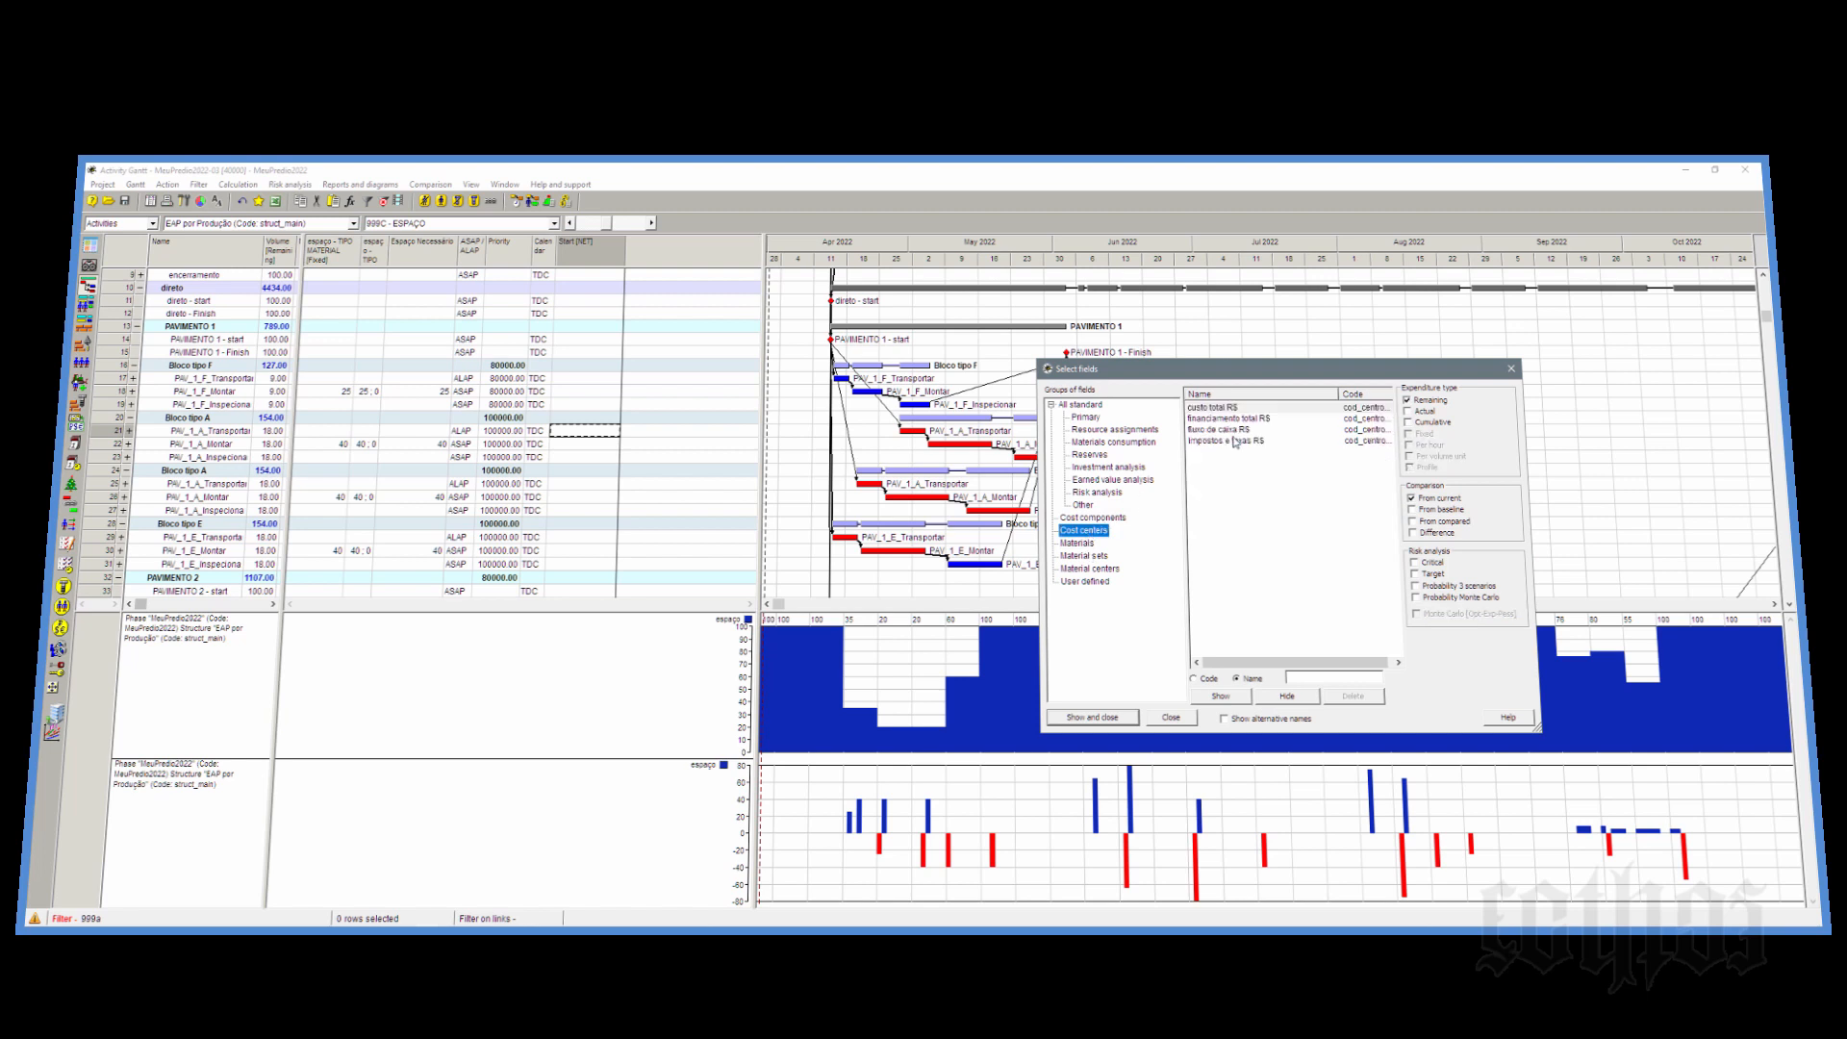
left_click(1214, 407)
left_click(1092, 716)
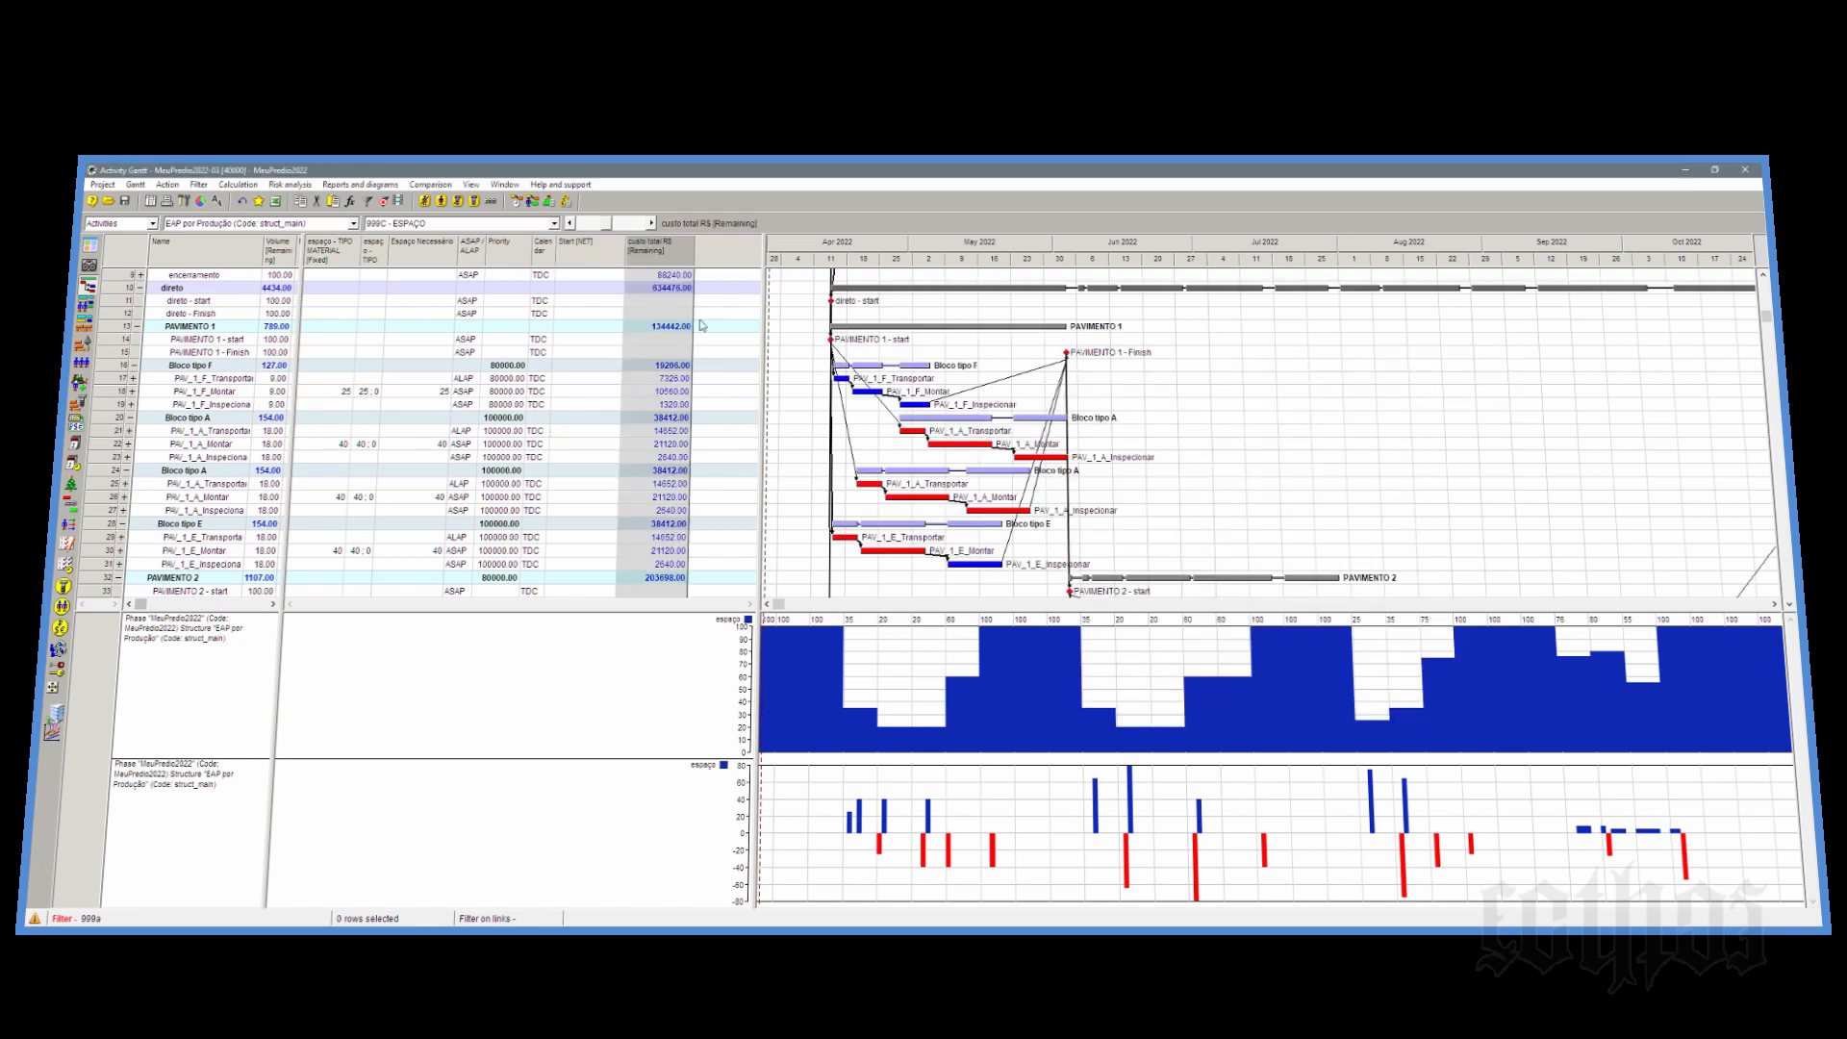
left_click_drag(765, 265, 700, 274)
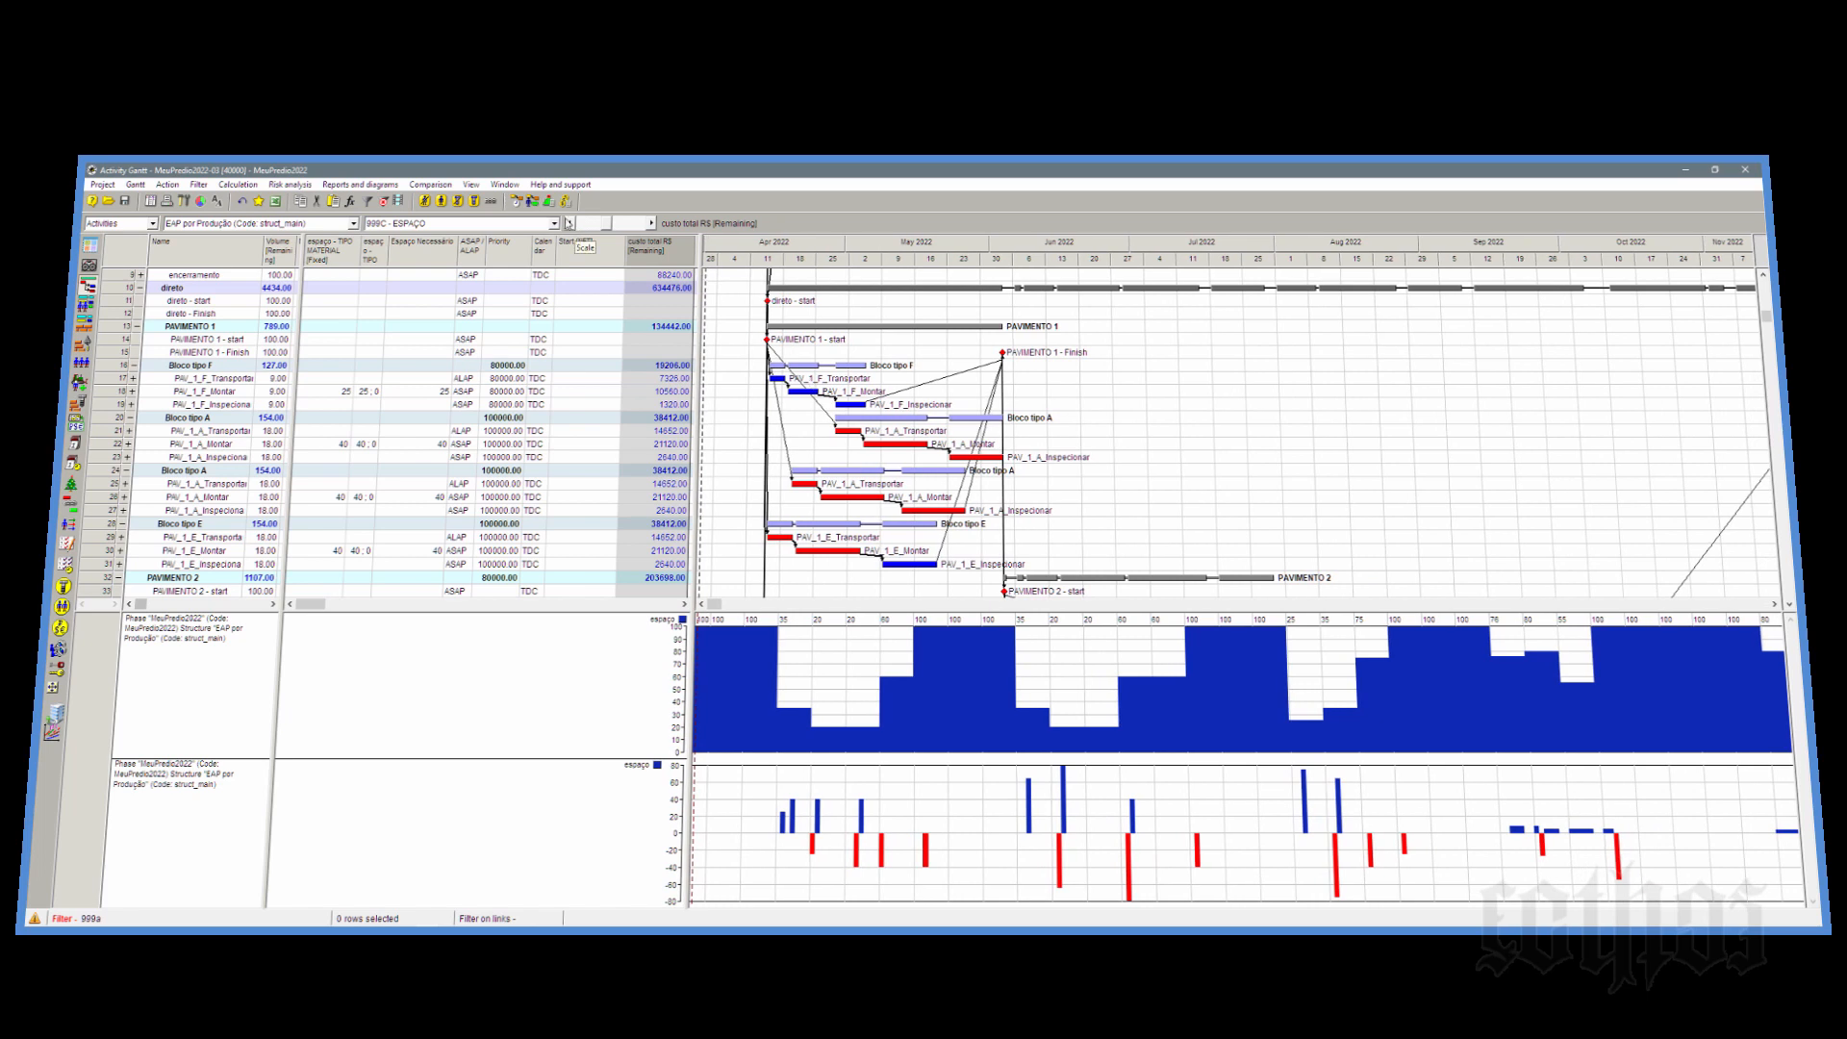
Step: Recalculate the project with simple forward scheduling, keeping the existing options
left_click(516, 202)
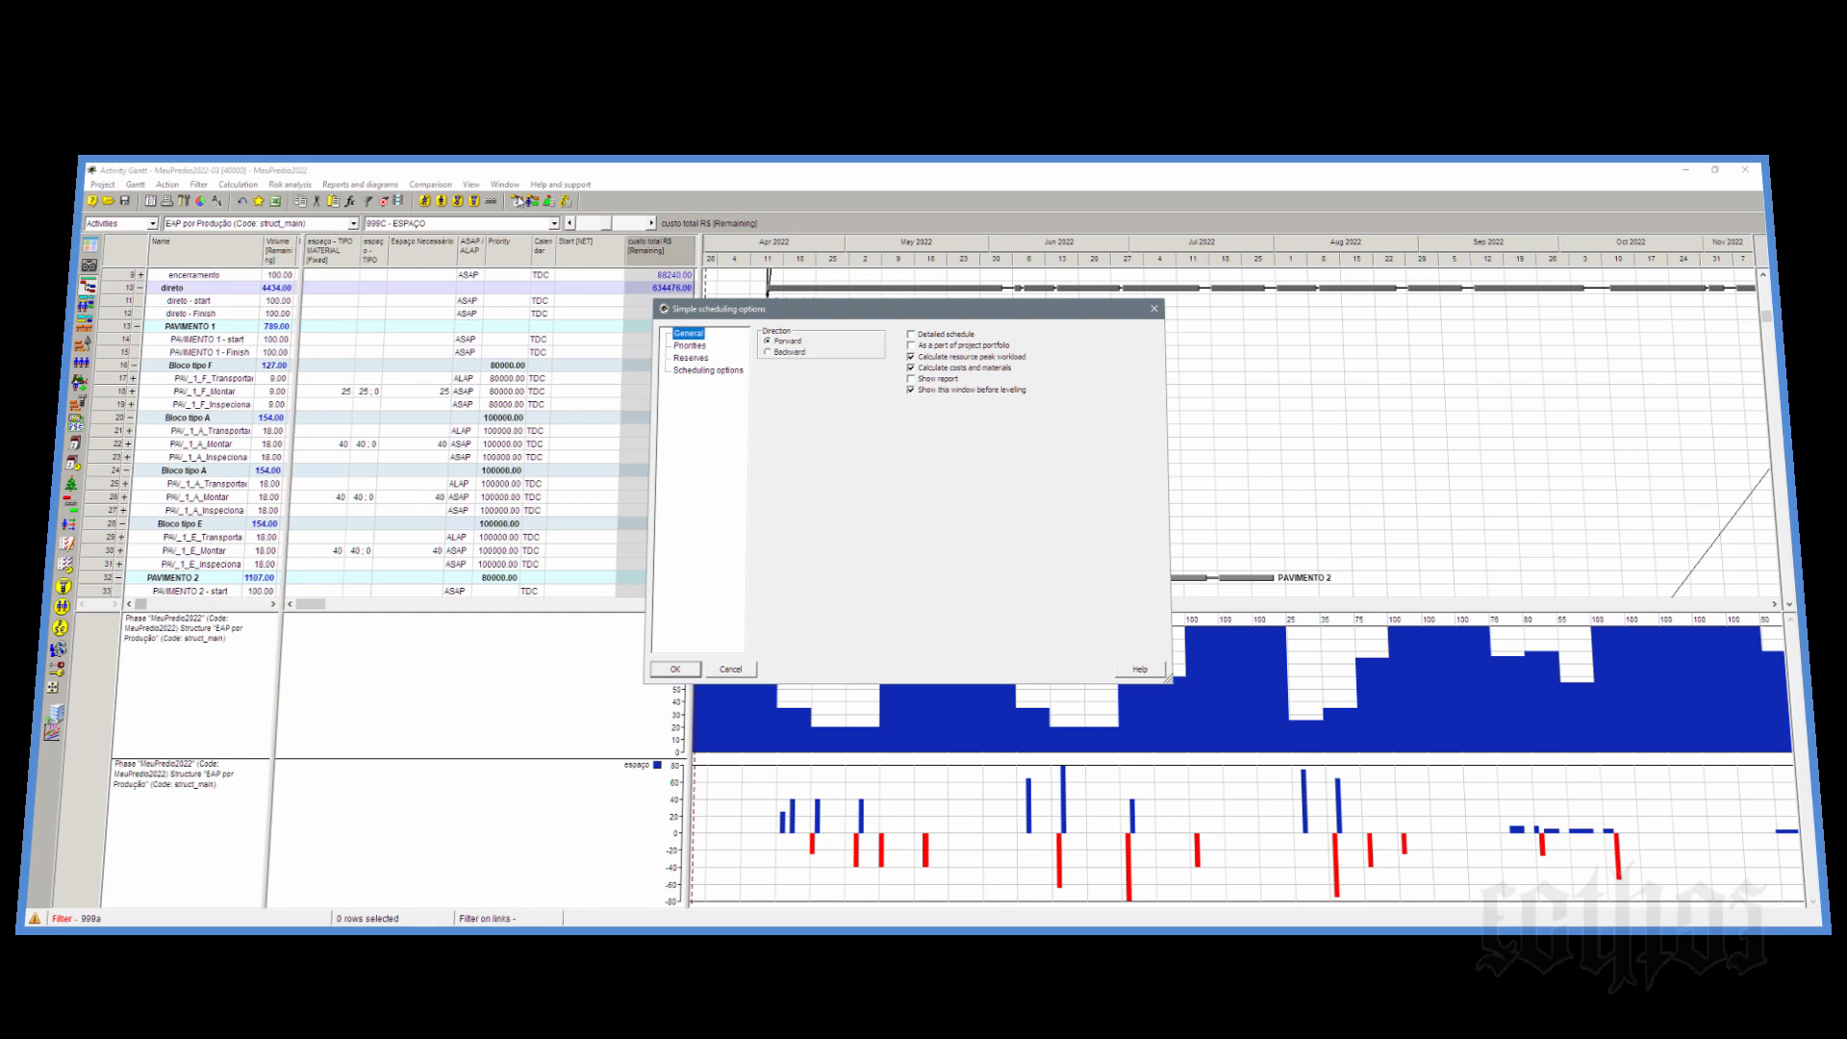
key("Return")
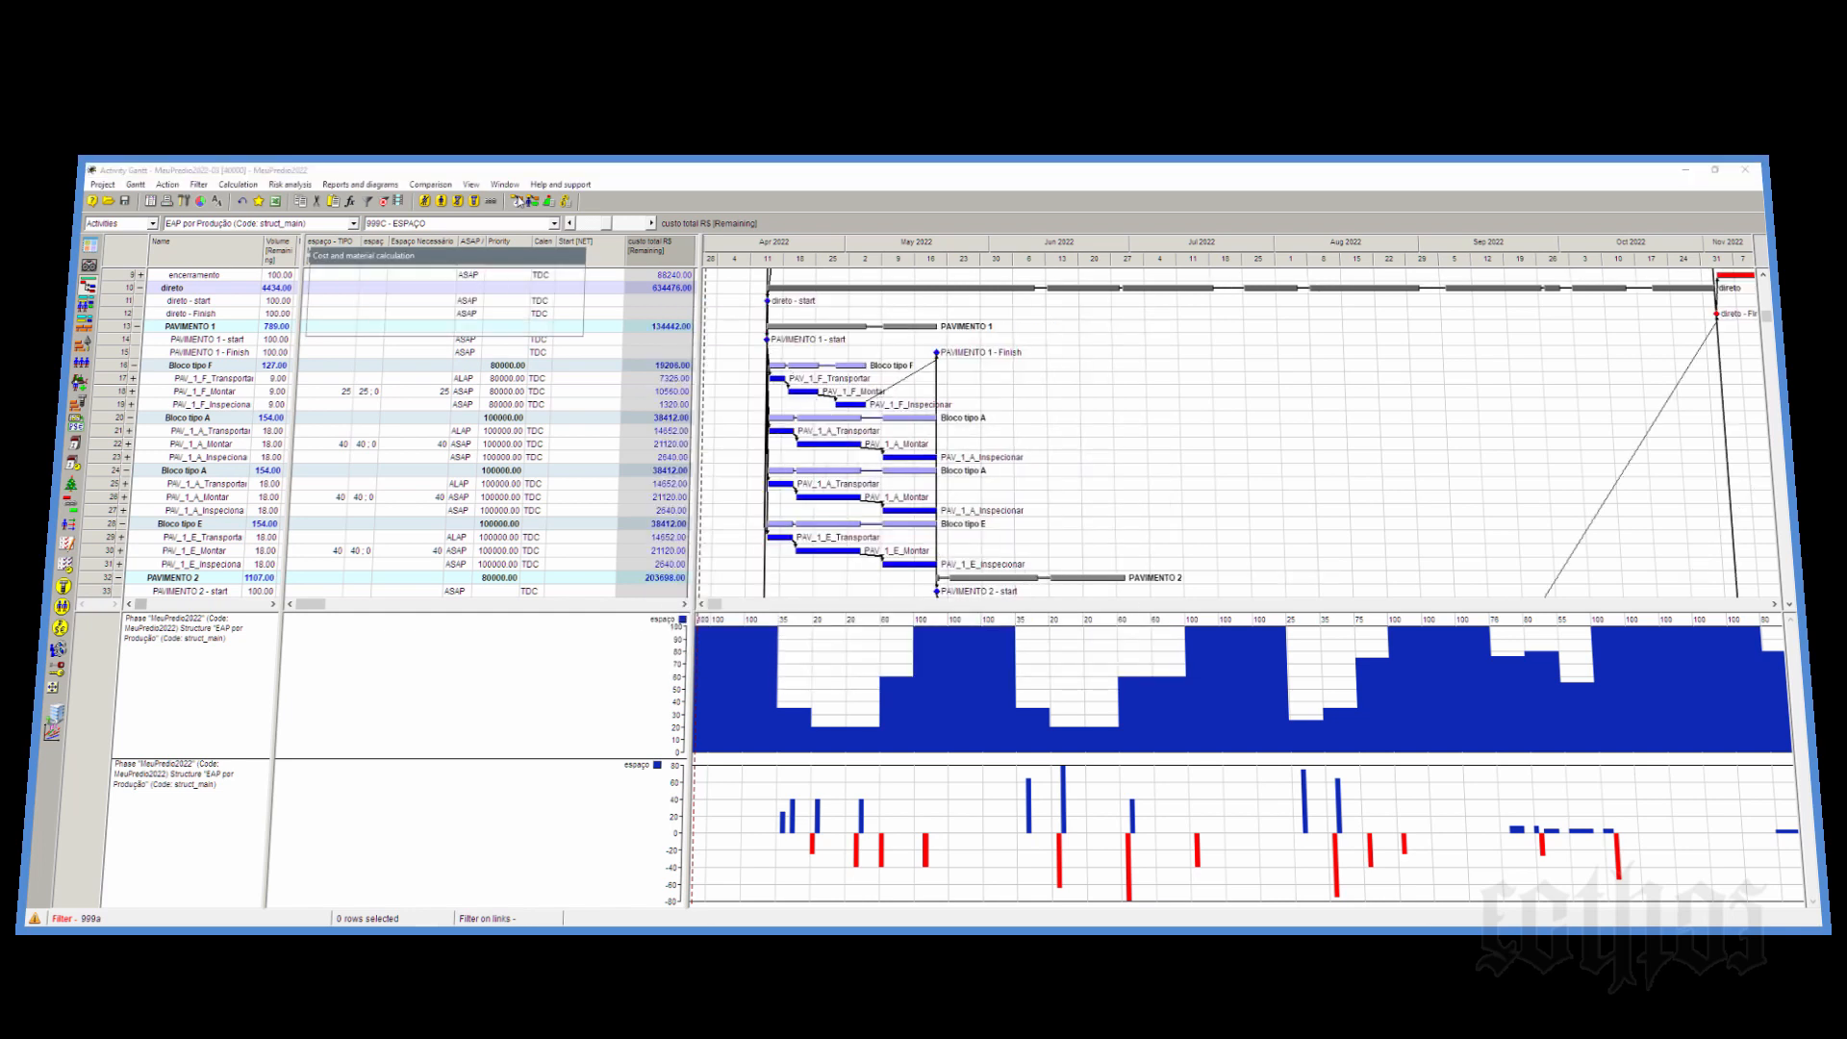
scroll(442, 409, "up", 3)
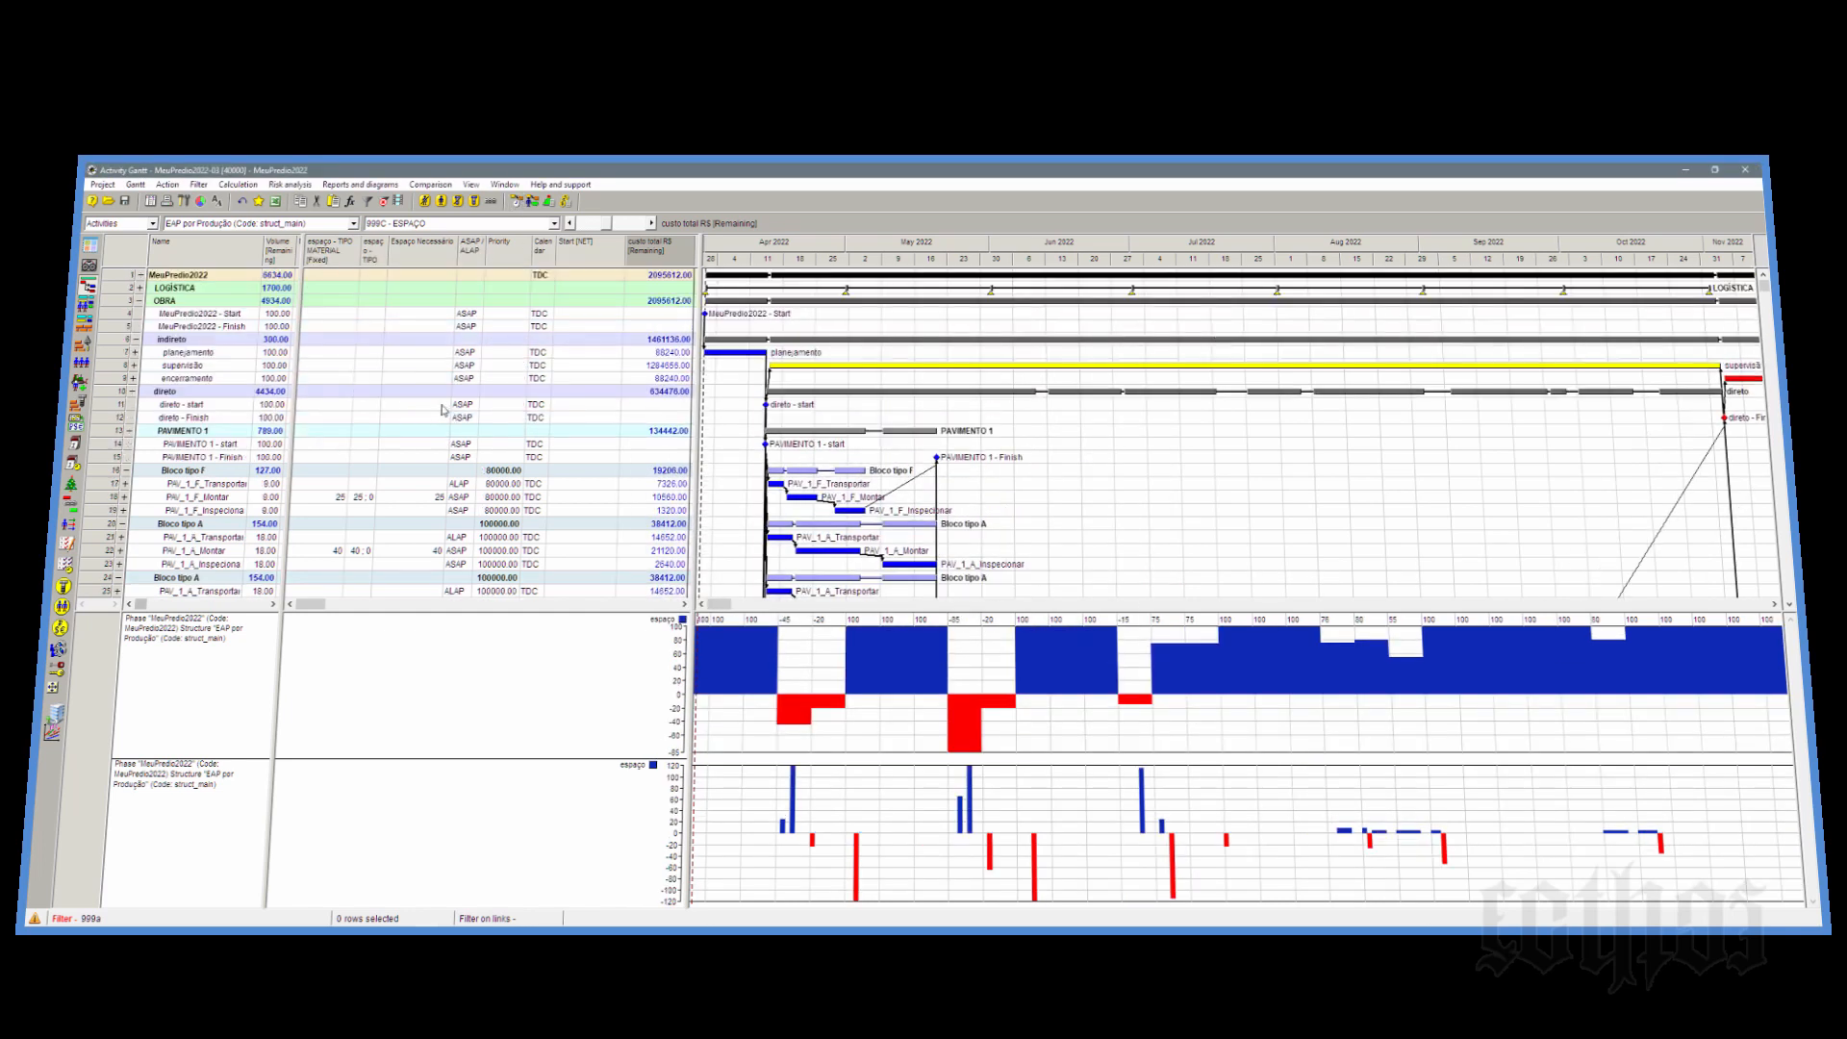
Step: Collapse the indireto and direto phases under OBRA and check the total cost of OBRA
left_click(140, 301)
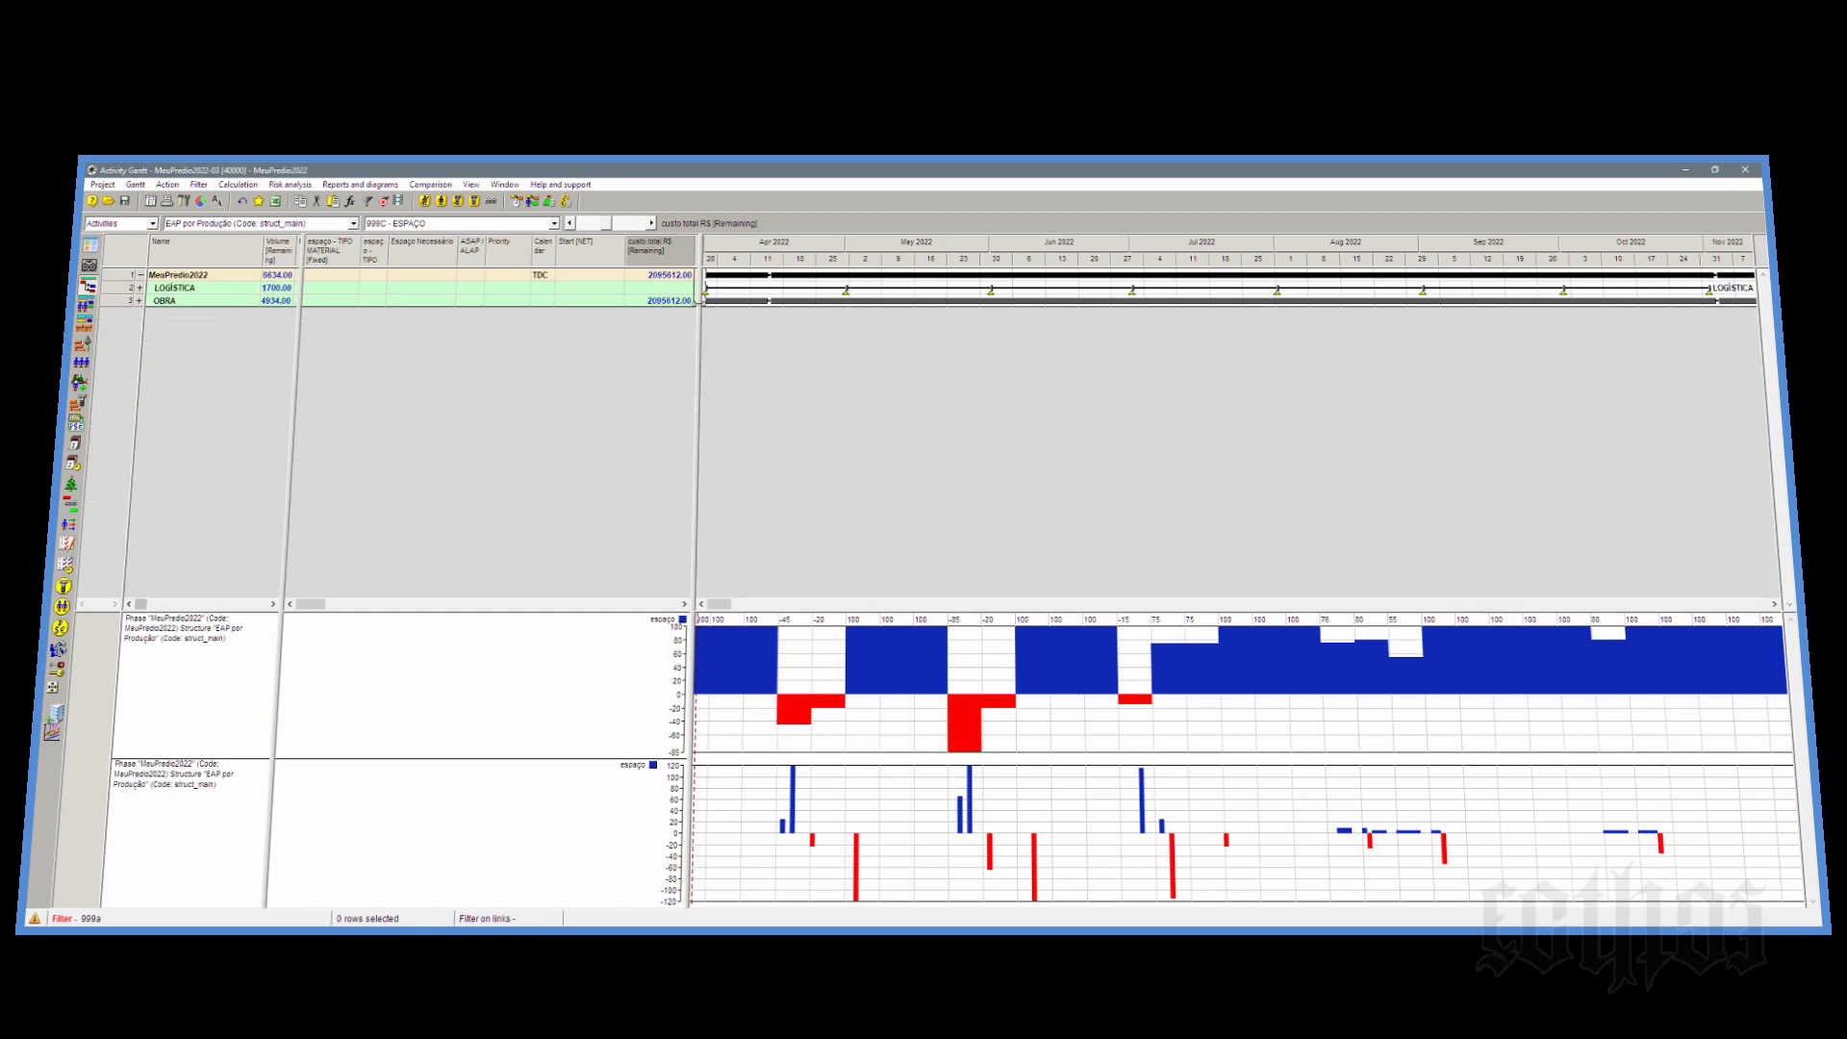
left_click(140, 301)
left_click(135, 340)
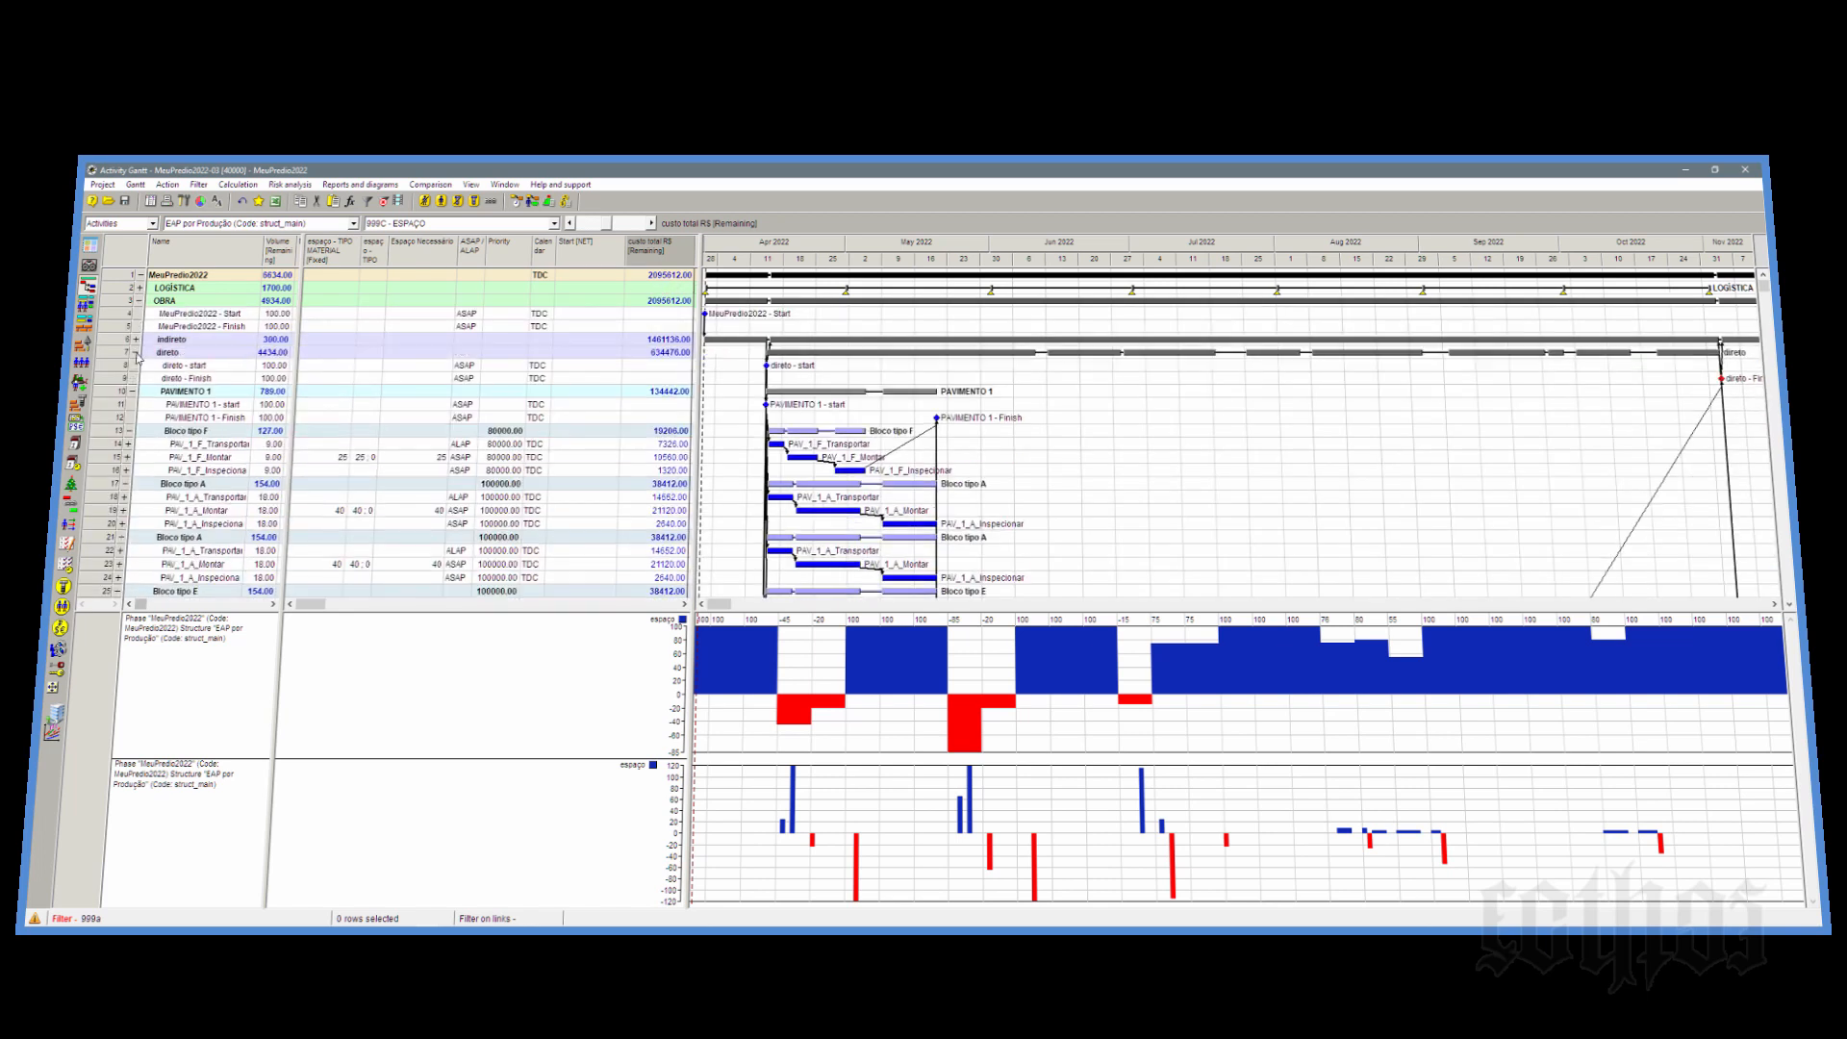
left_click(136, 352)
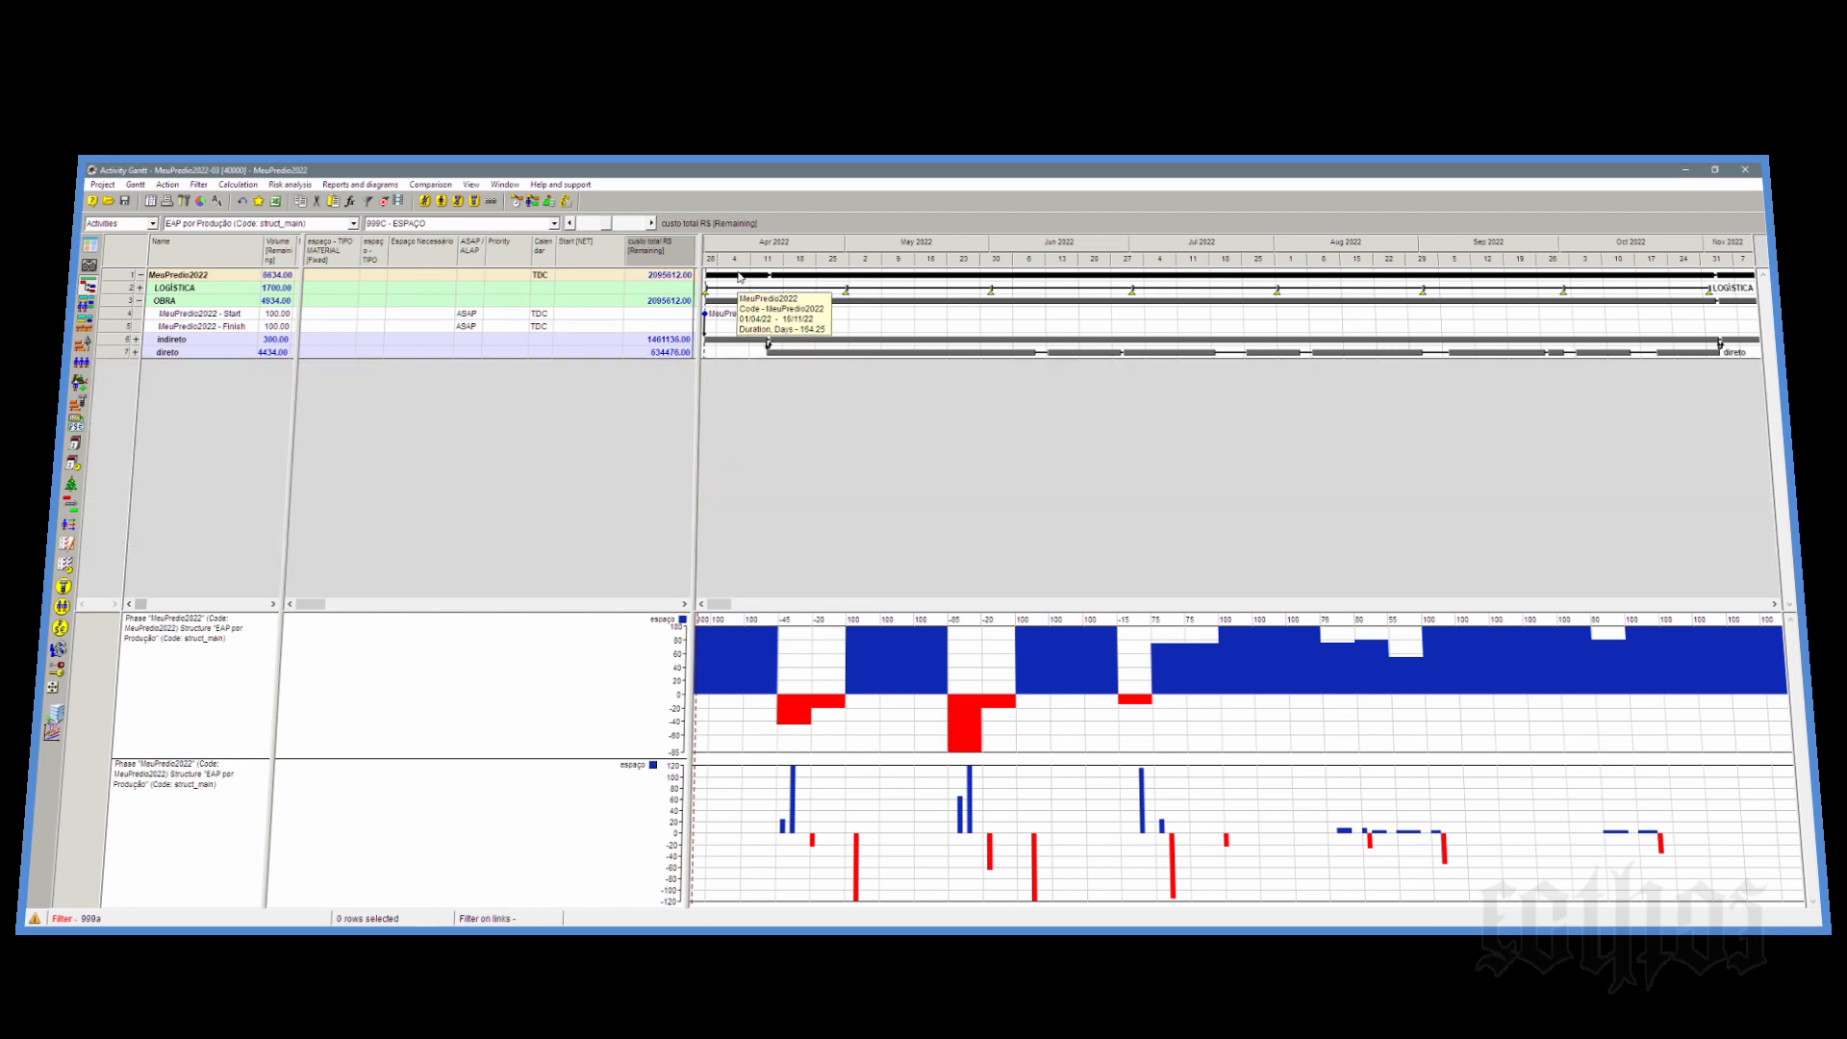
left_click(659, 301)
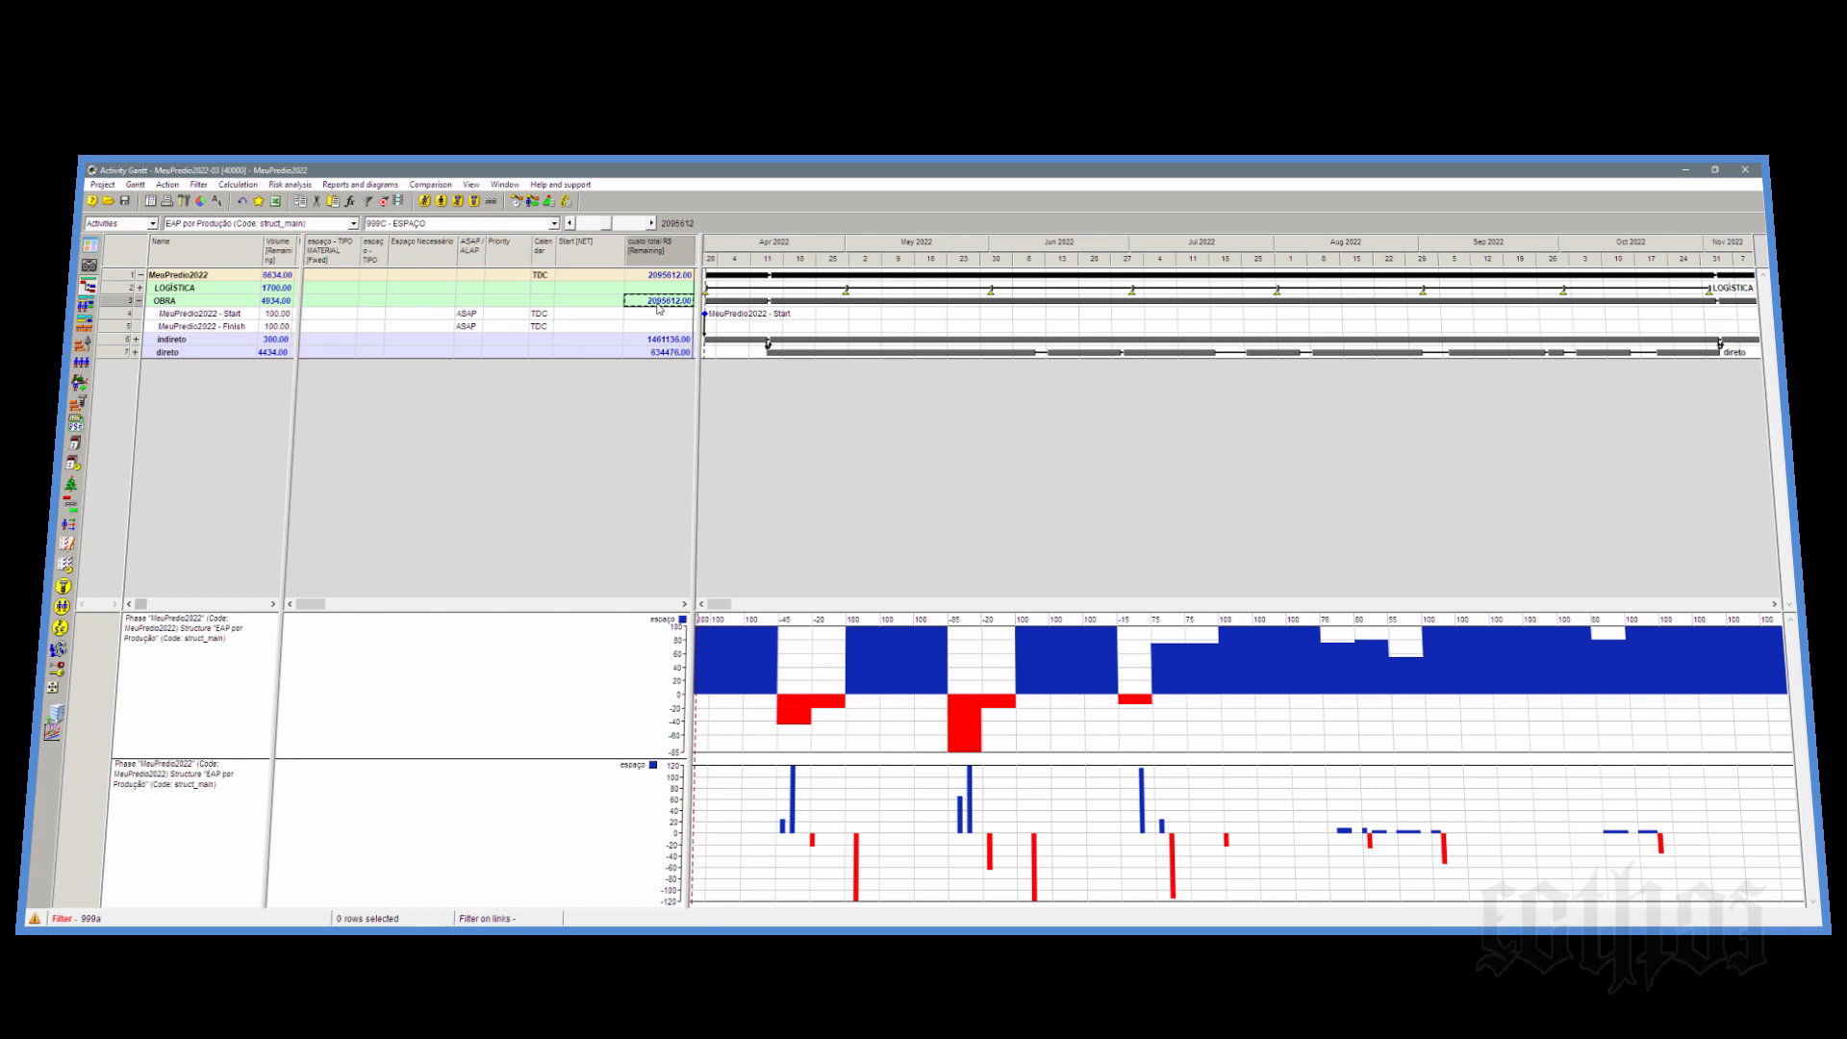
Step: Level the project again with resource-constrained scheduling, declining further messages, and fit the Gantt time scale to the whole project
left_click(531, 206)
left_click(675, 669)
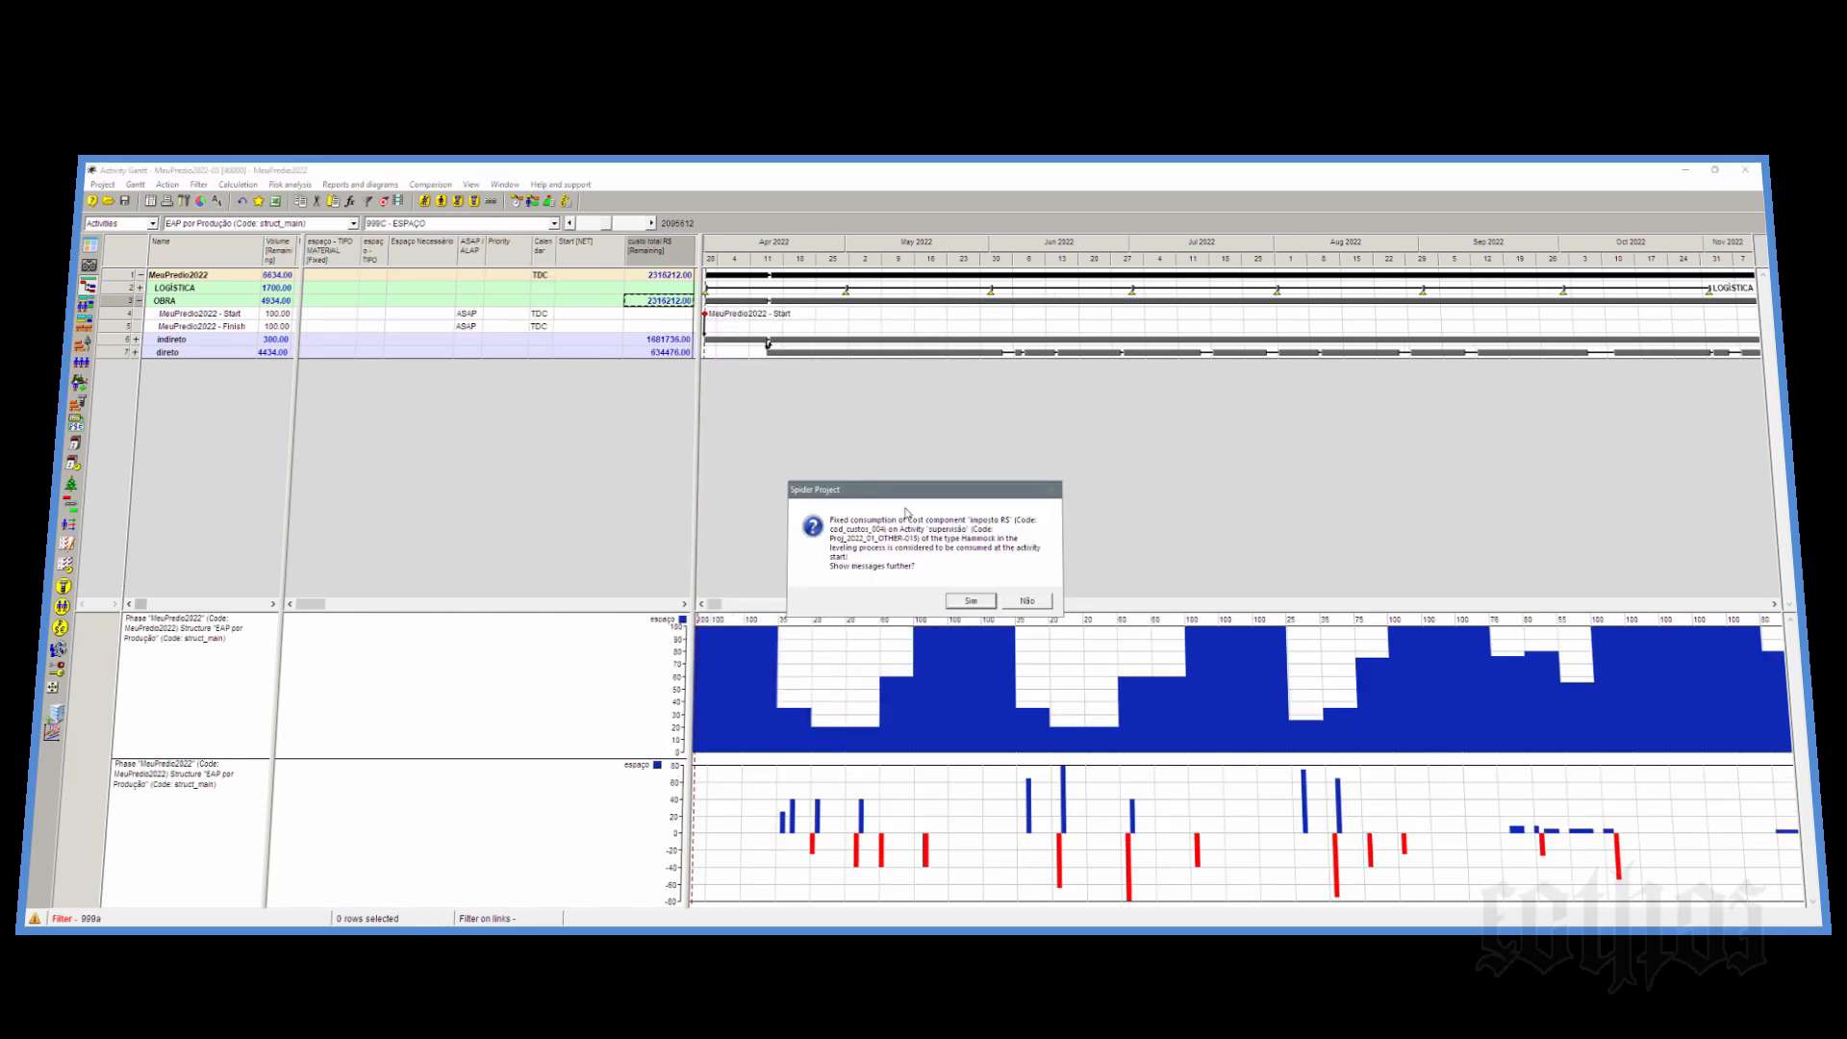
left_click(1027, 603)
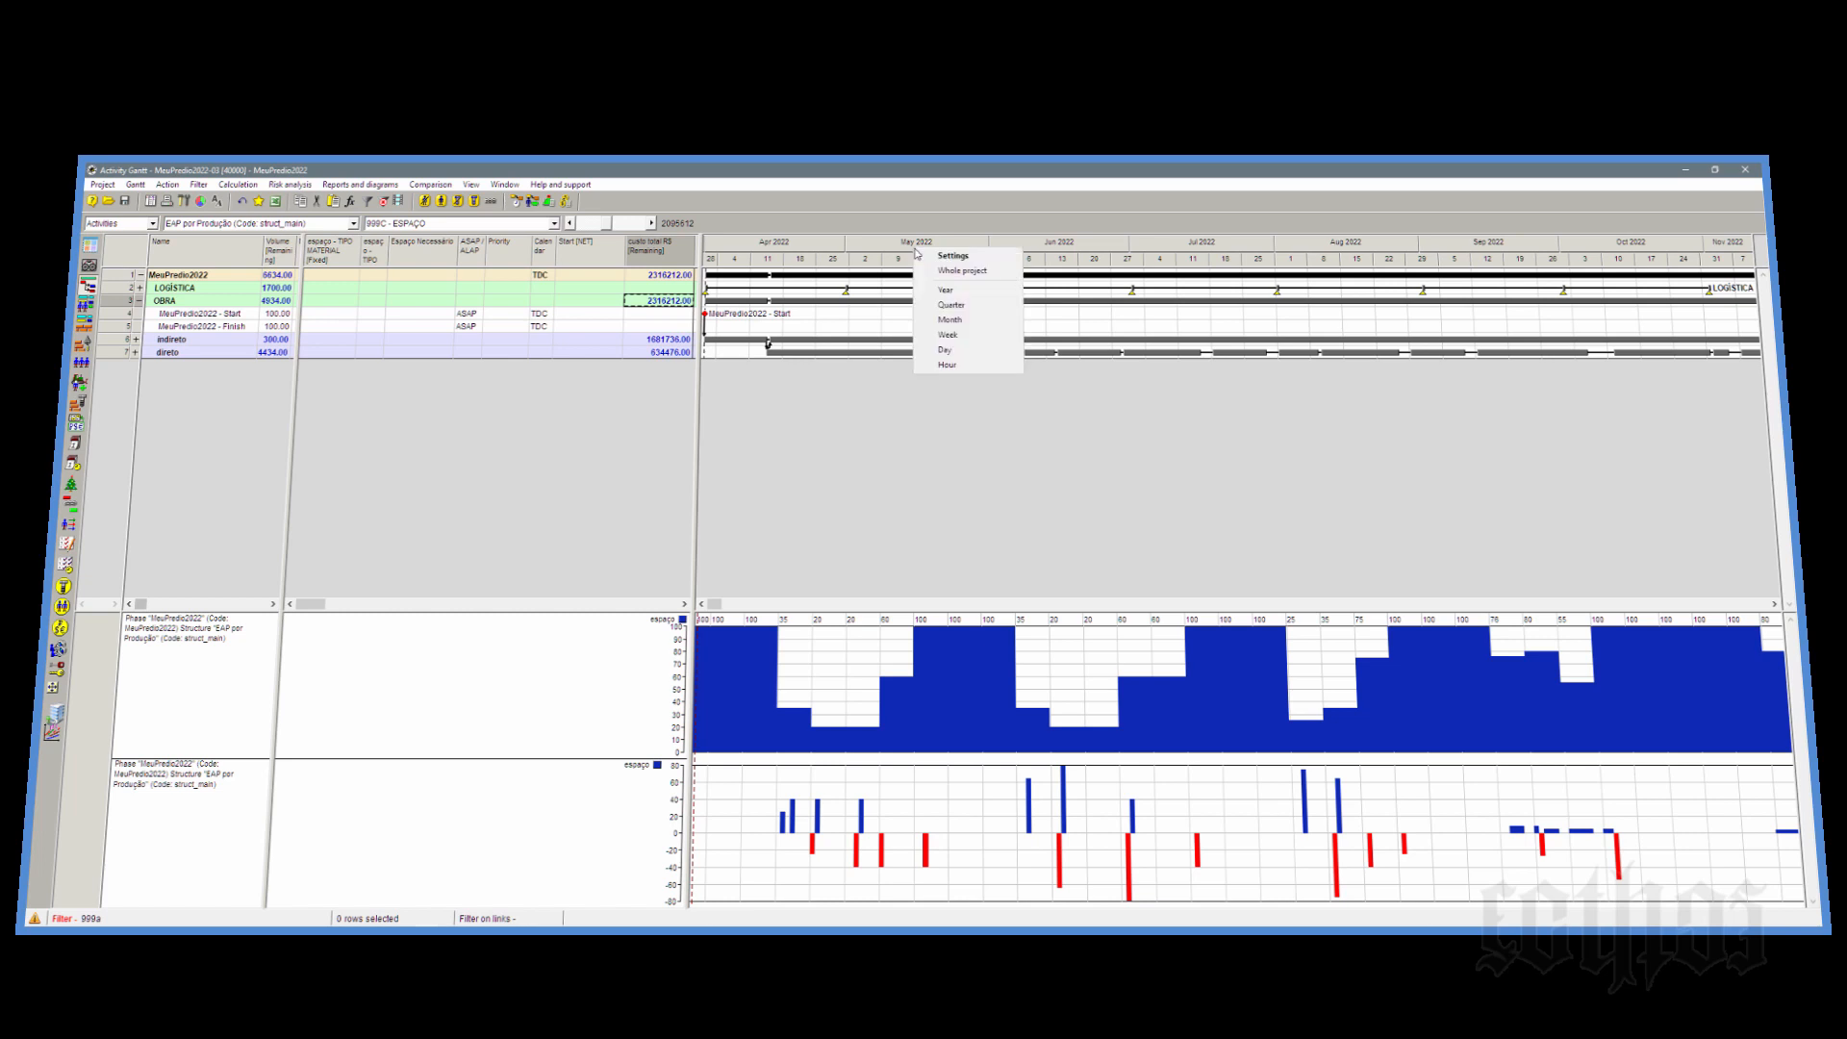
double_click(932, 264)
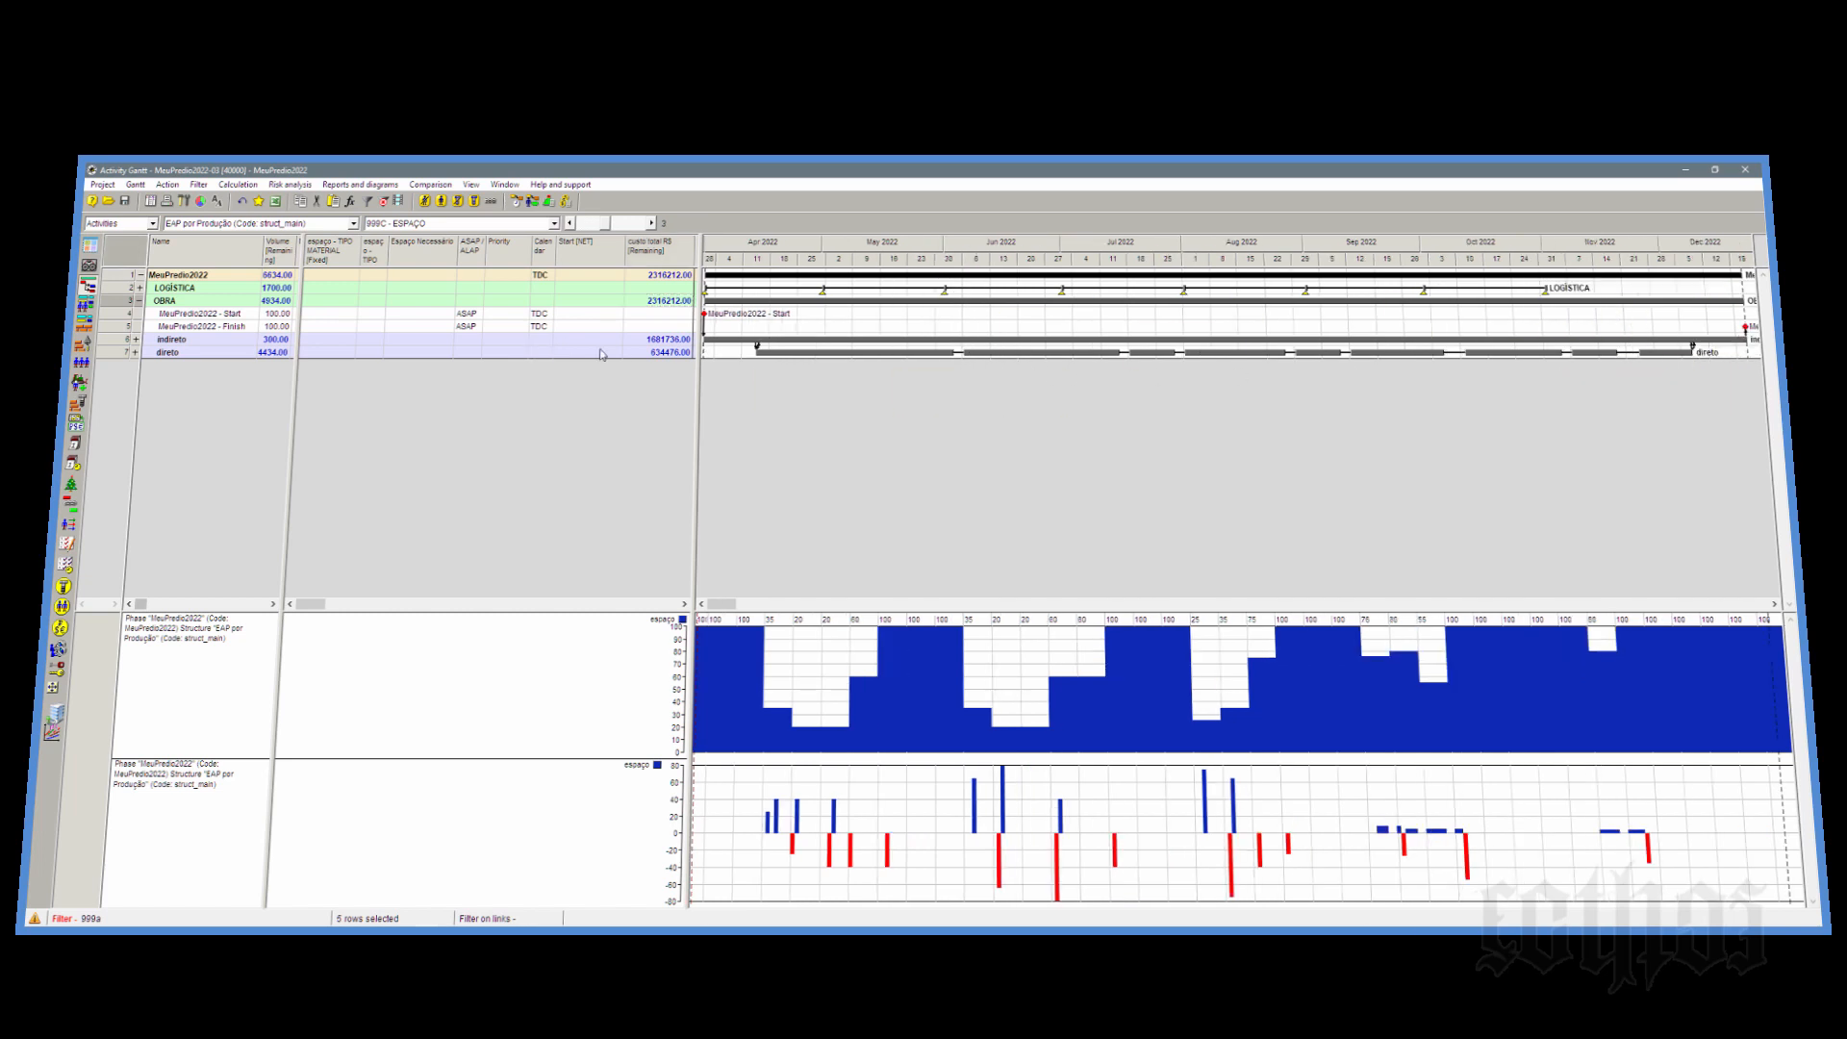
Step: Compare the total costs of indireto and direto in the leveled schedule with those after recalculating with simple scheduling
left_click(661, 341)
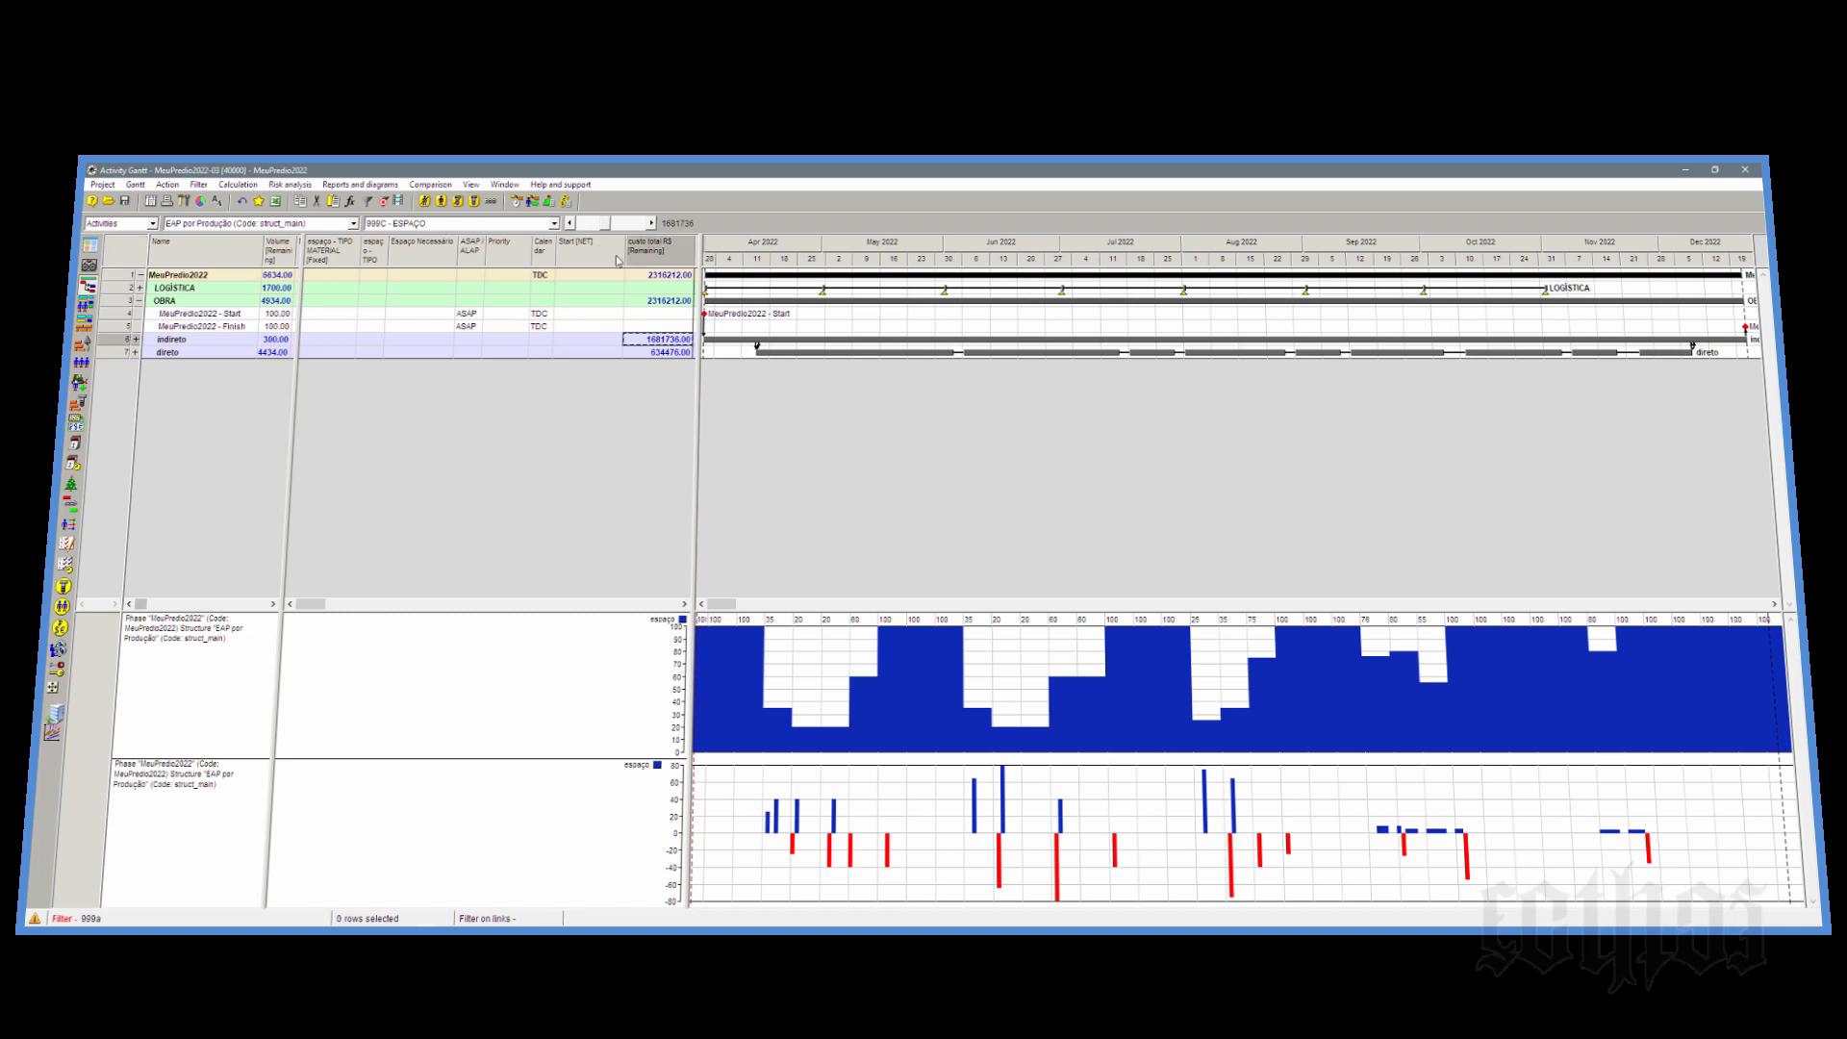
left_click(658, 353)
left_click(659, 342)
left_click(514, 201)
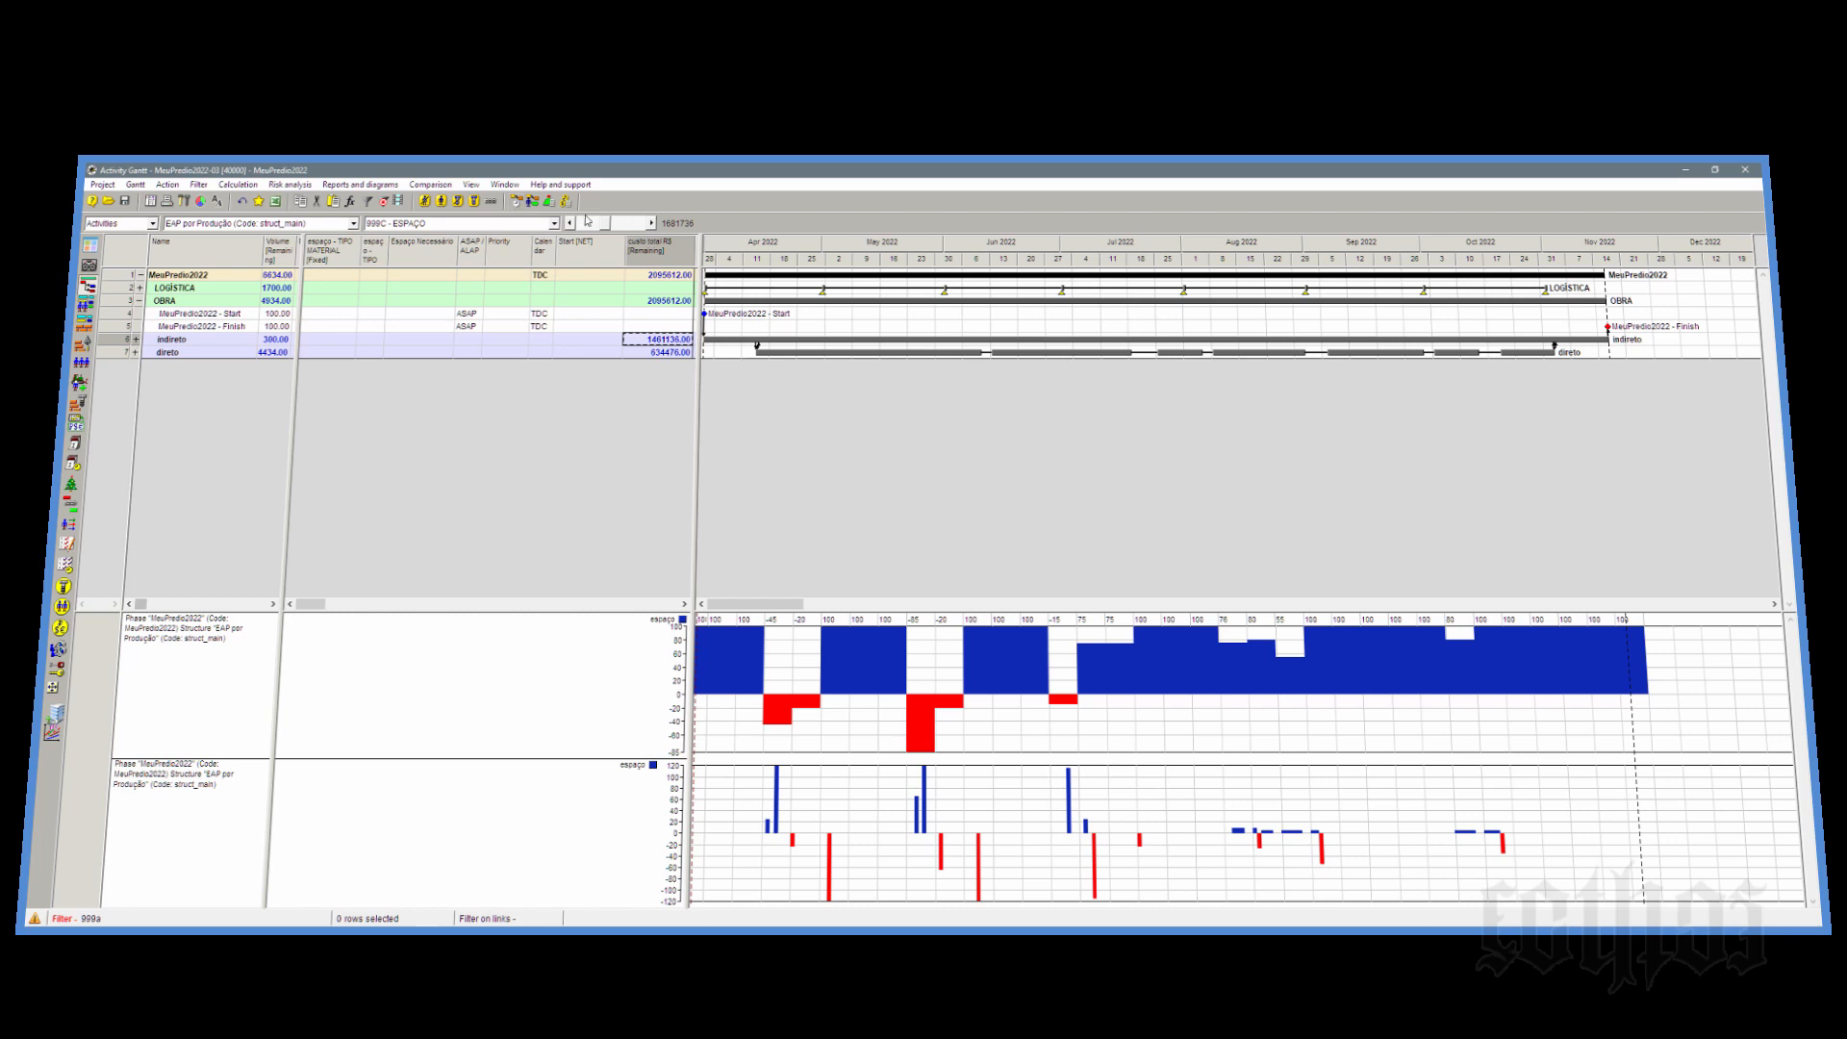
left_click(658, 355)
Step: Remove the activity filter, expand LOGÍSTICA, and check the fixed espaço quantity of the AQUISIÇÃO DE ESPAÇO activity
left_click(384, 203)
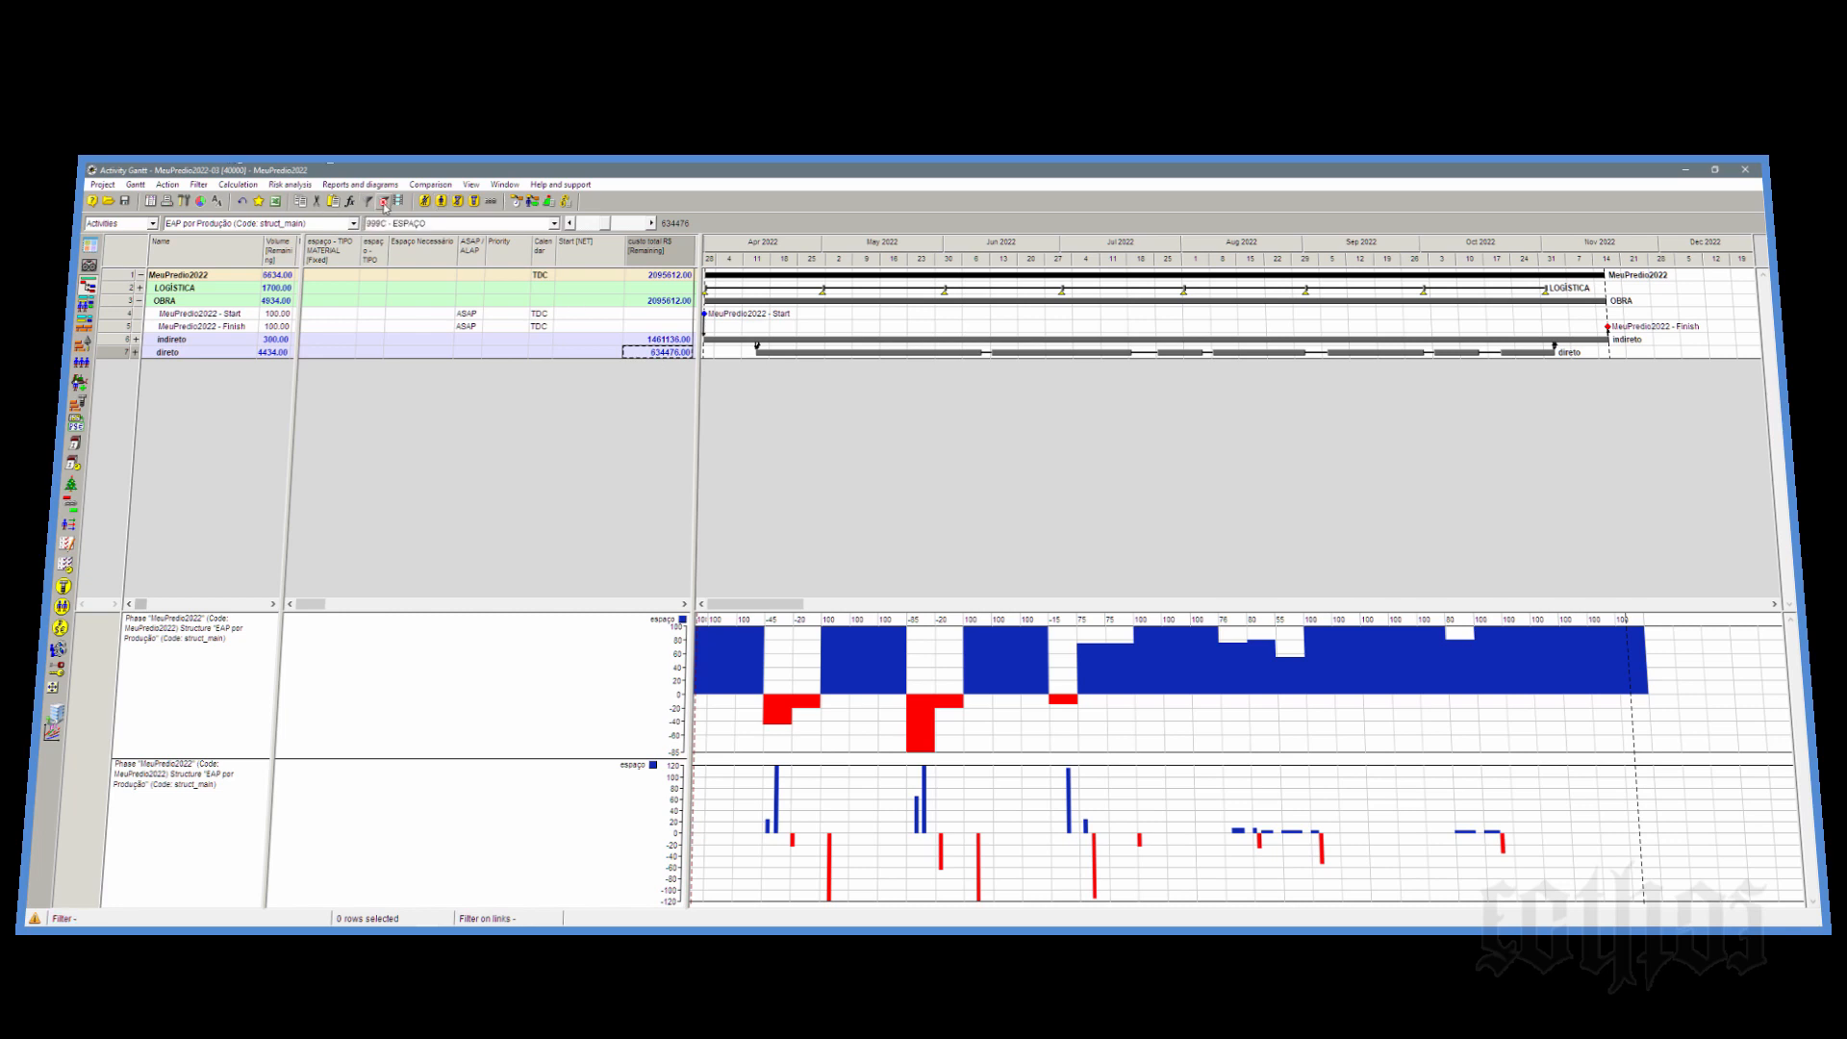
left_click(140, 288)
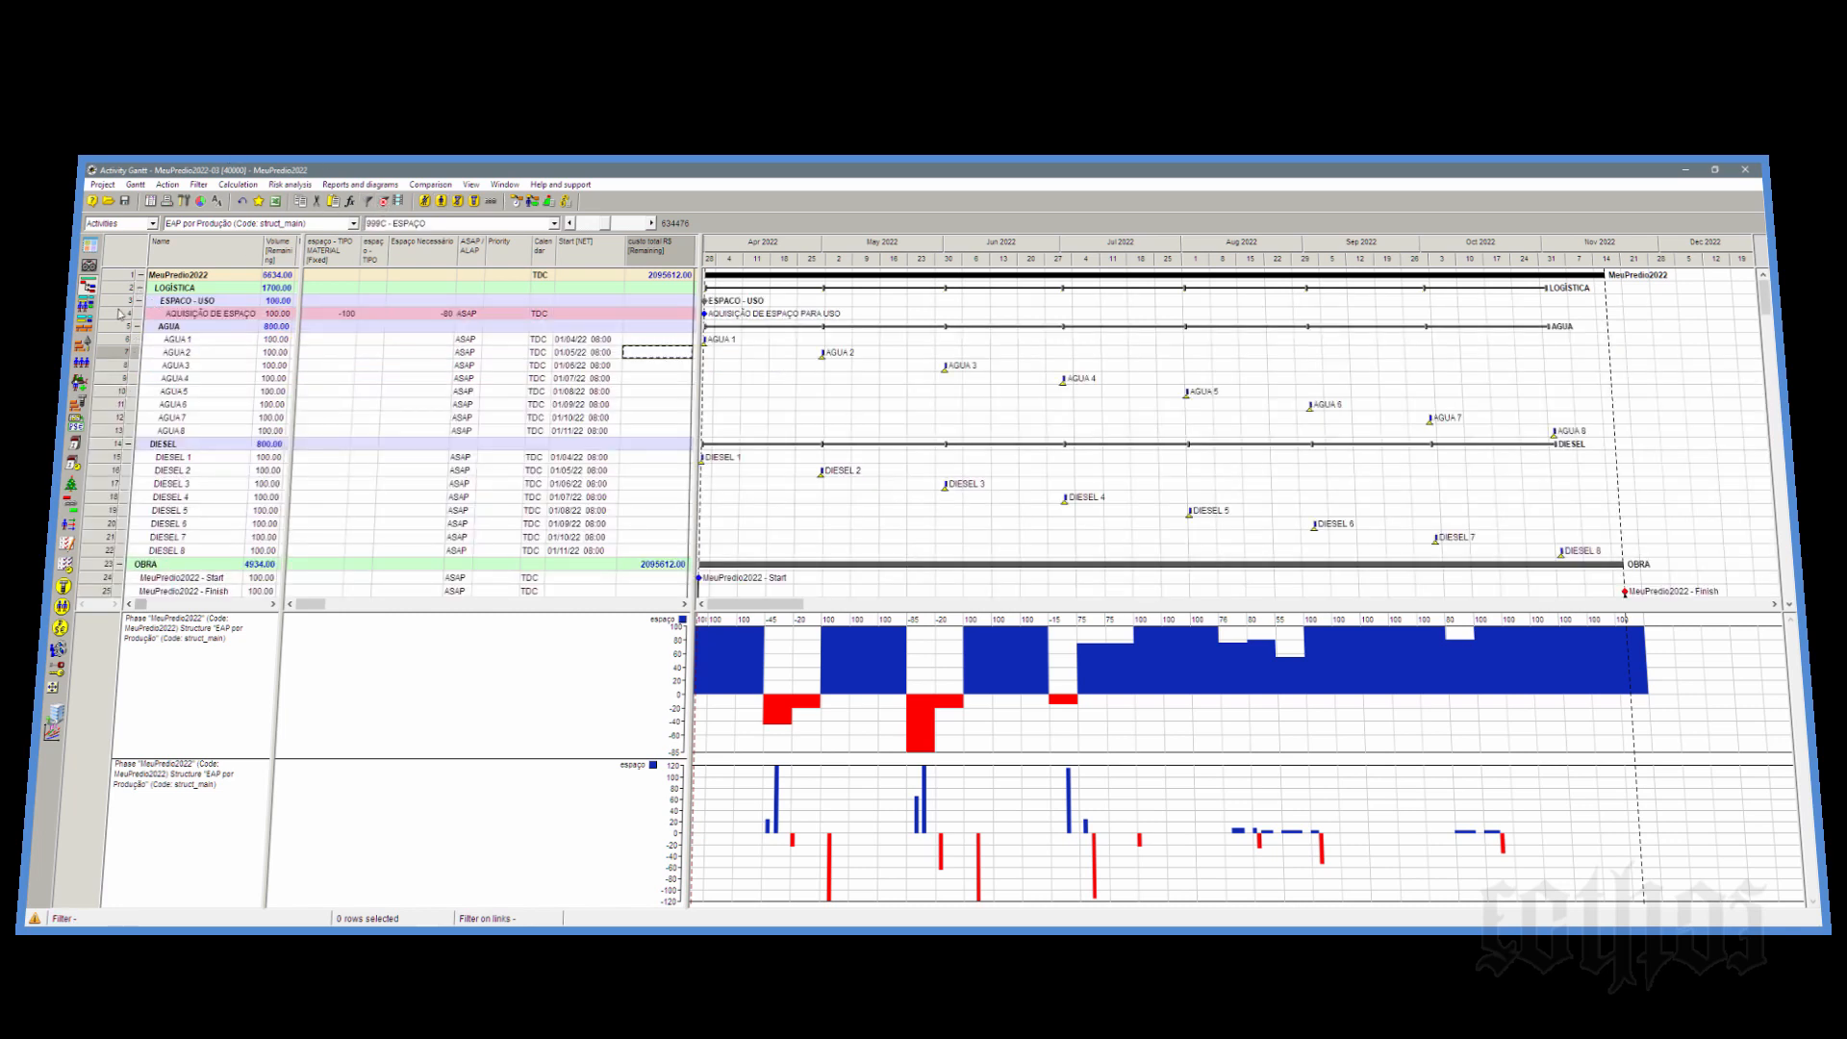
left_click(120, 313)
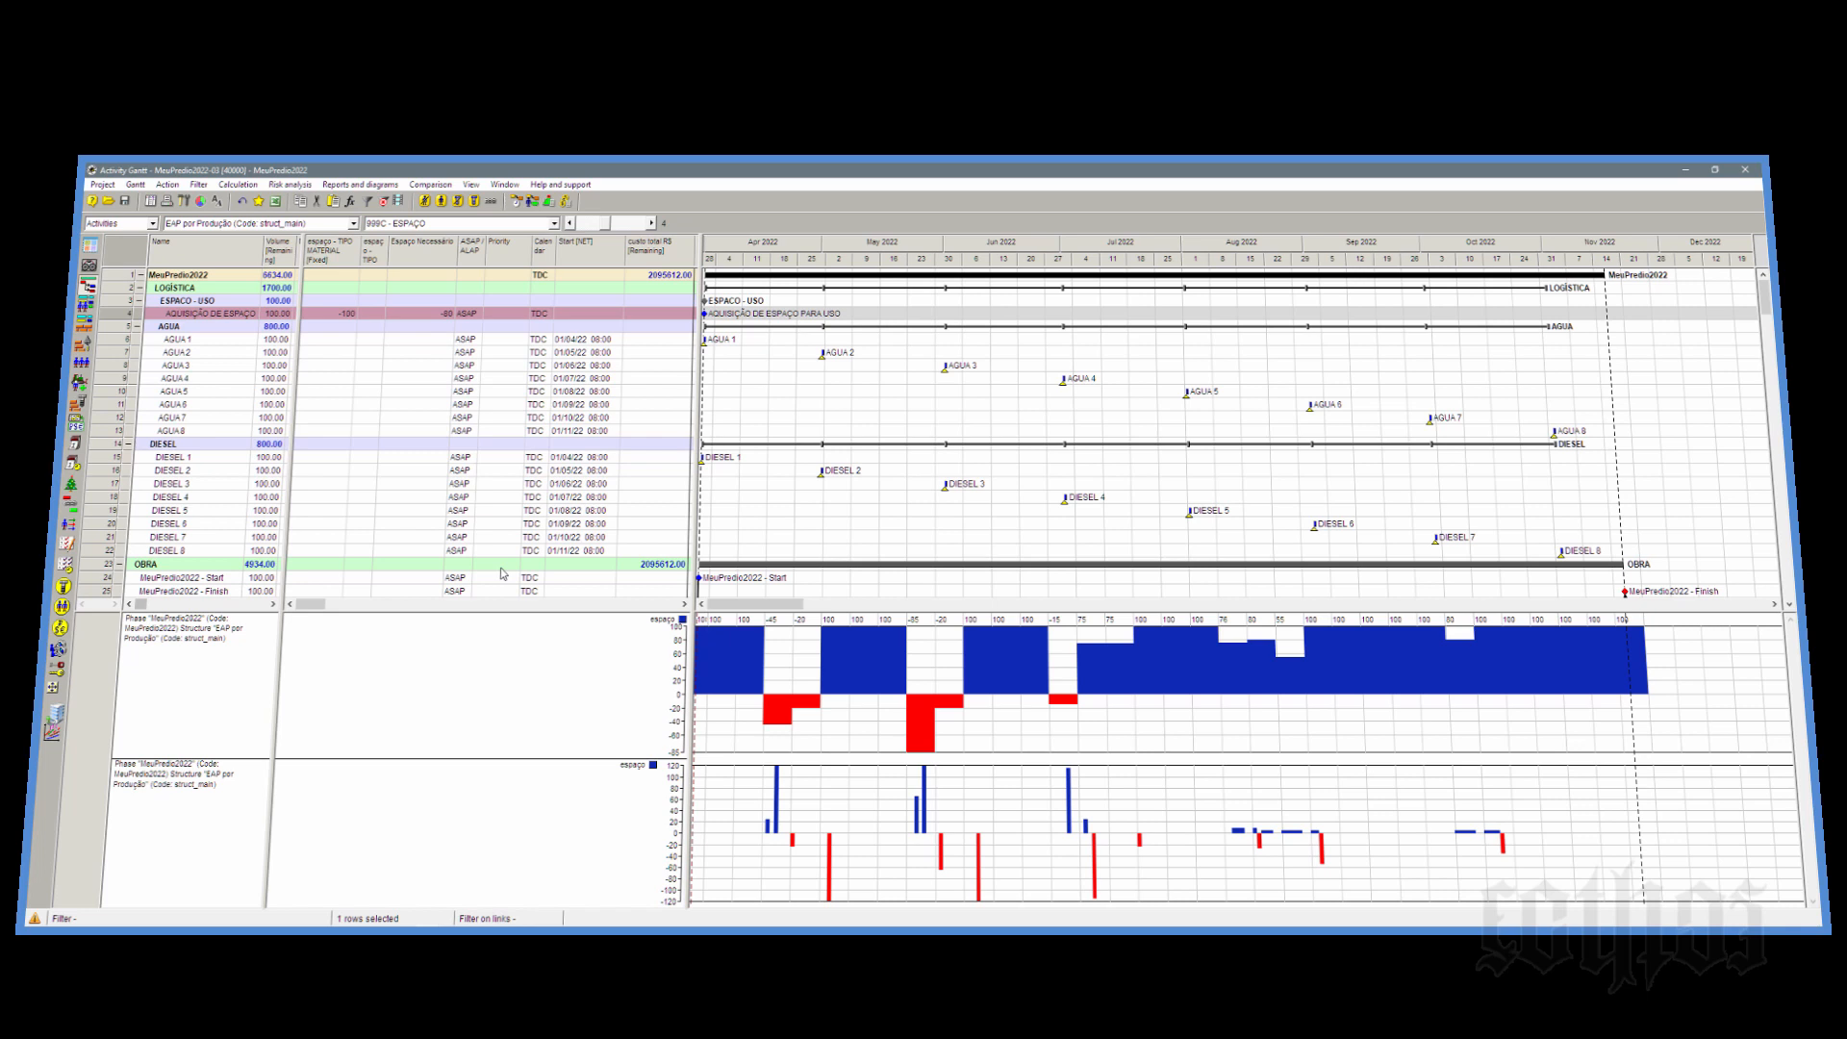
left_click(337, 315)
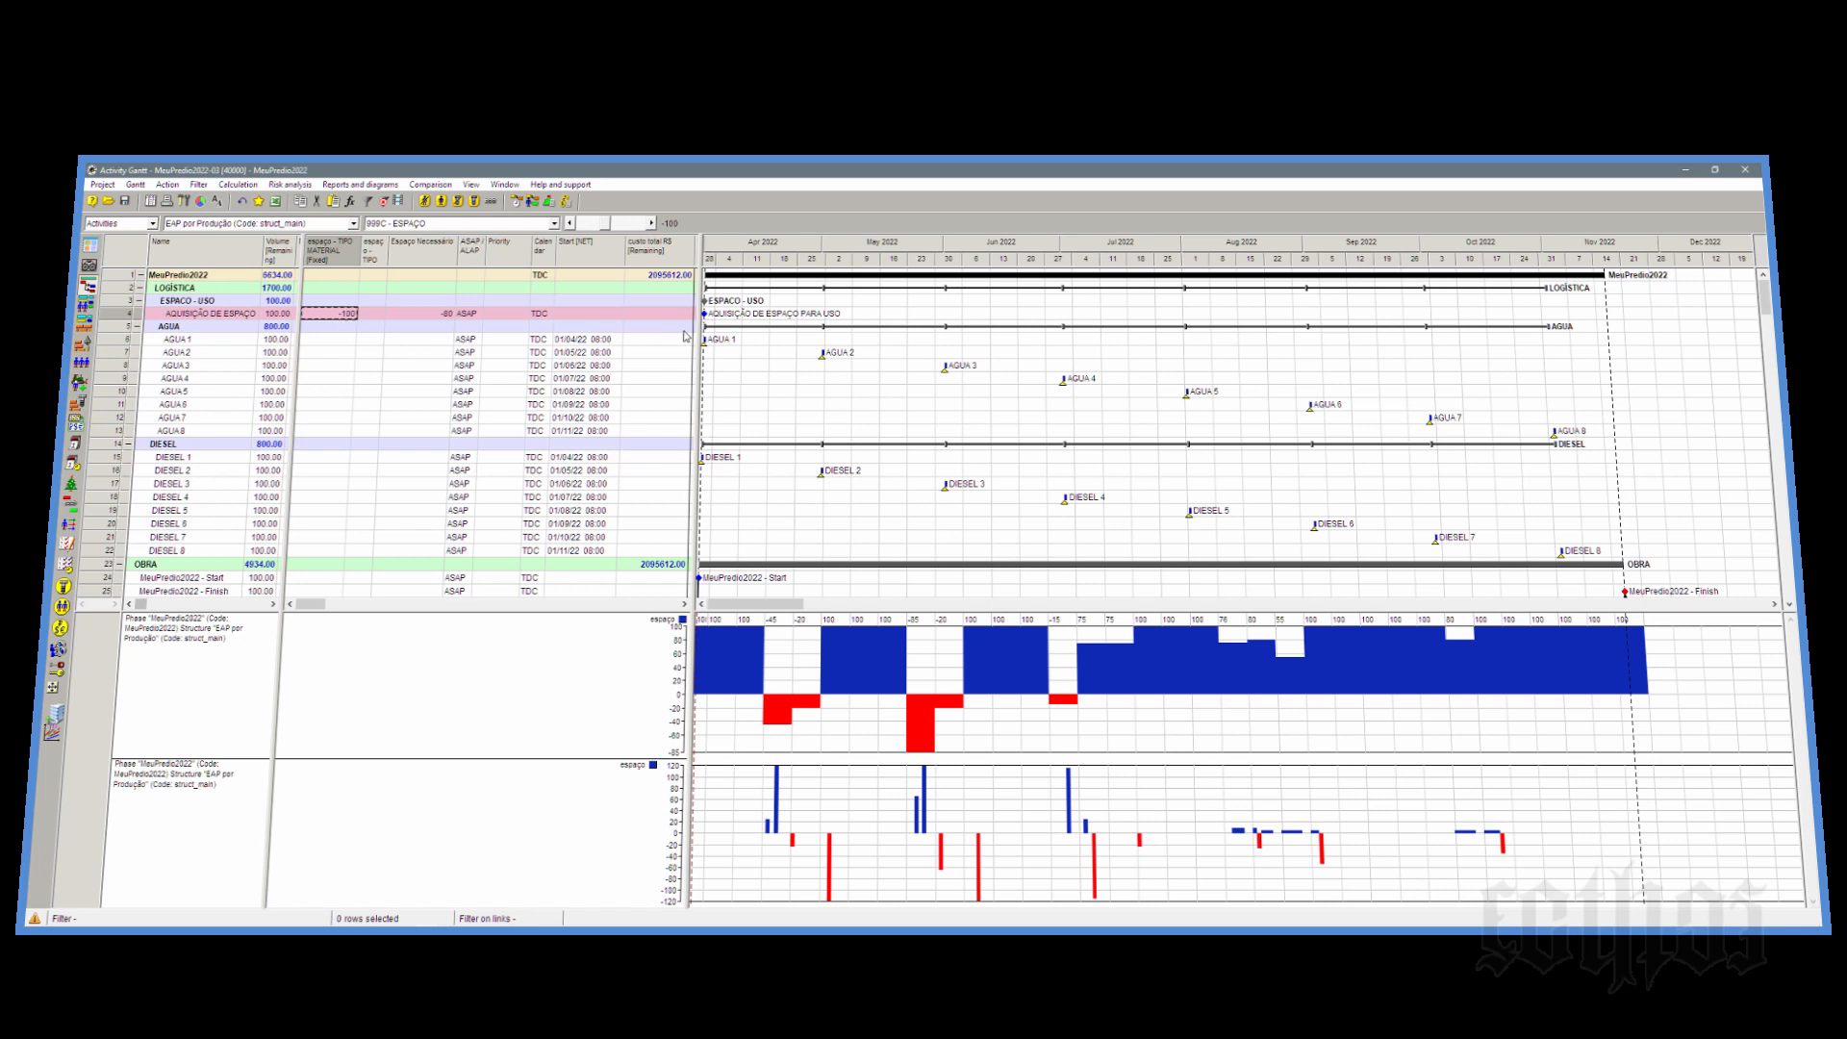
Step: Enlarge the Gantt area and rerun resource-constrained scheduling after reviewing its resource and cost-and-material settings, declining further messages
left_click_drag(695, 337, 402, 377)
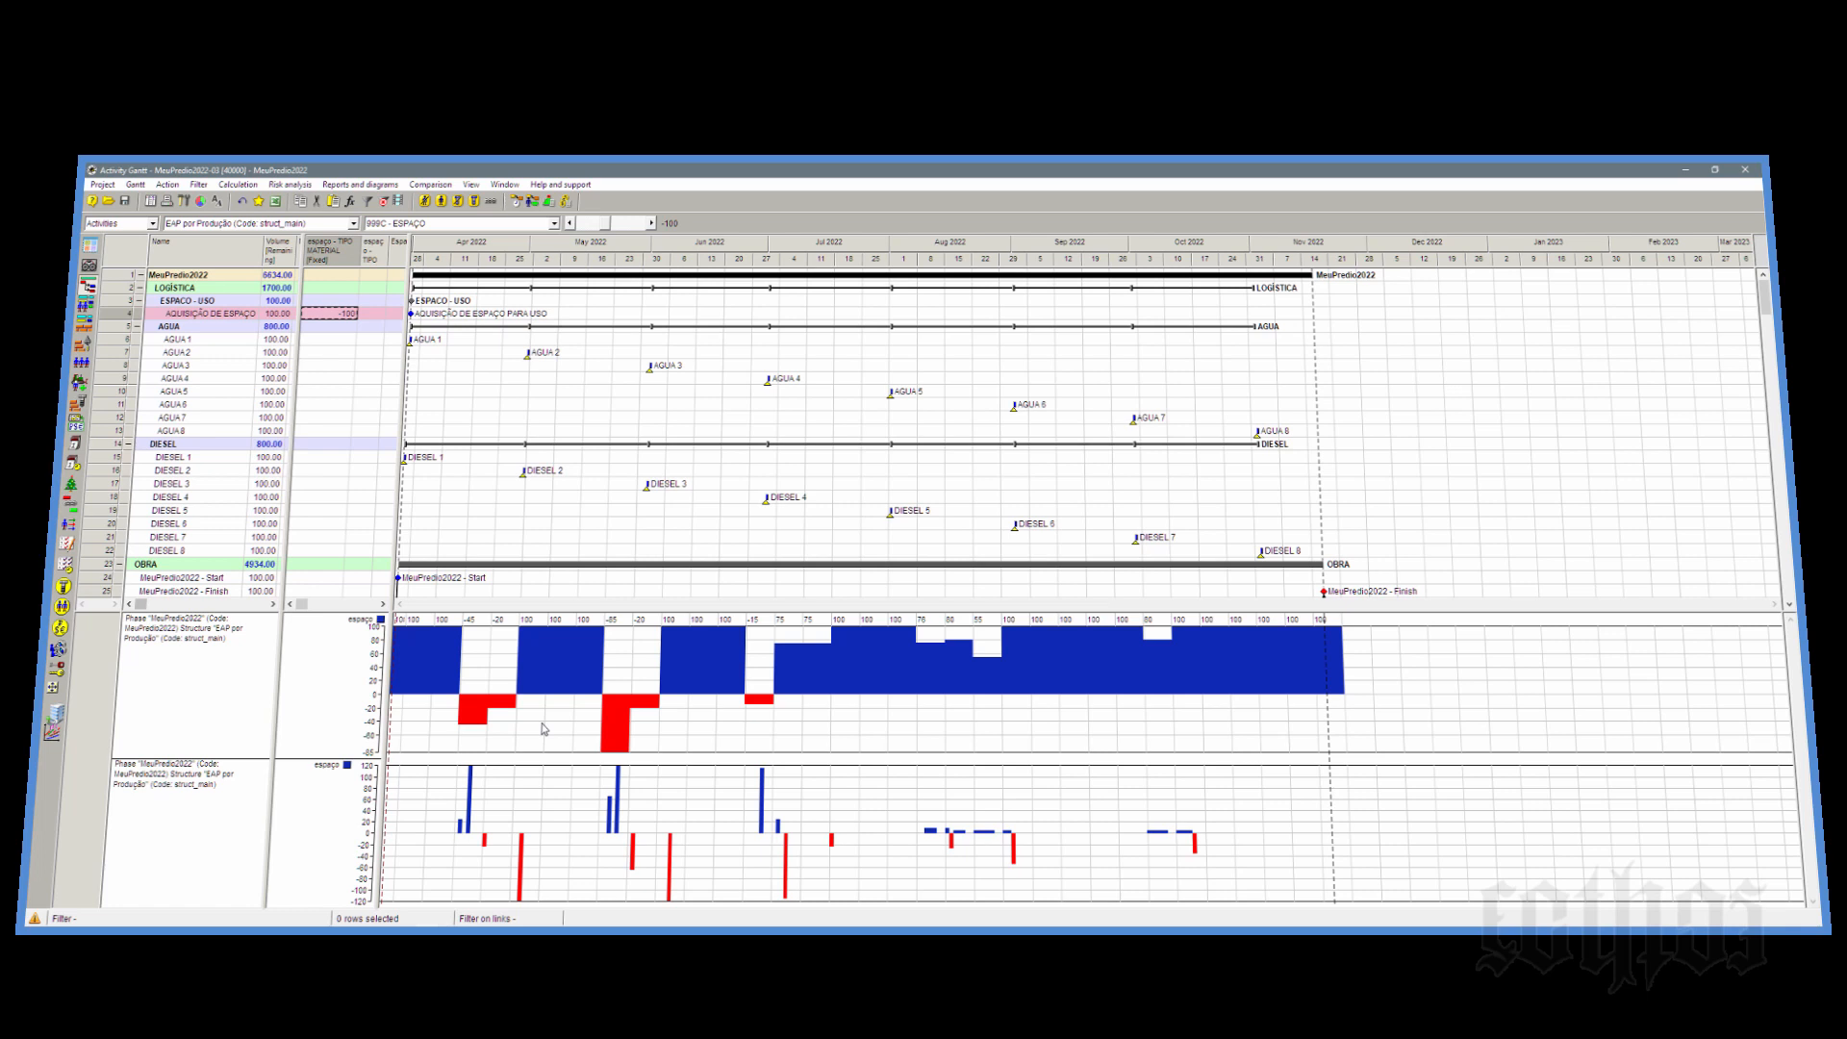
left_click(529, 201)
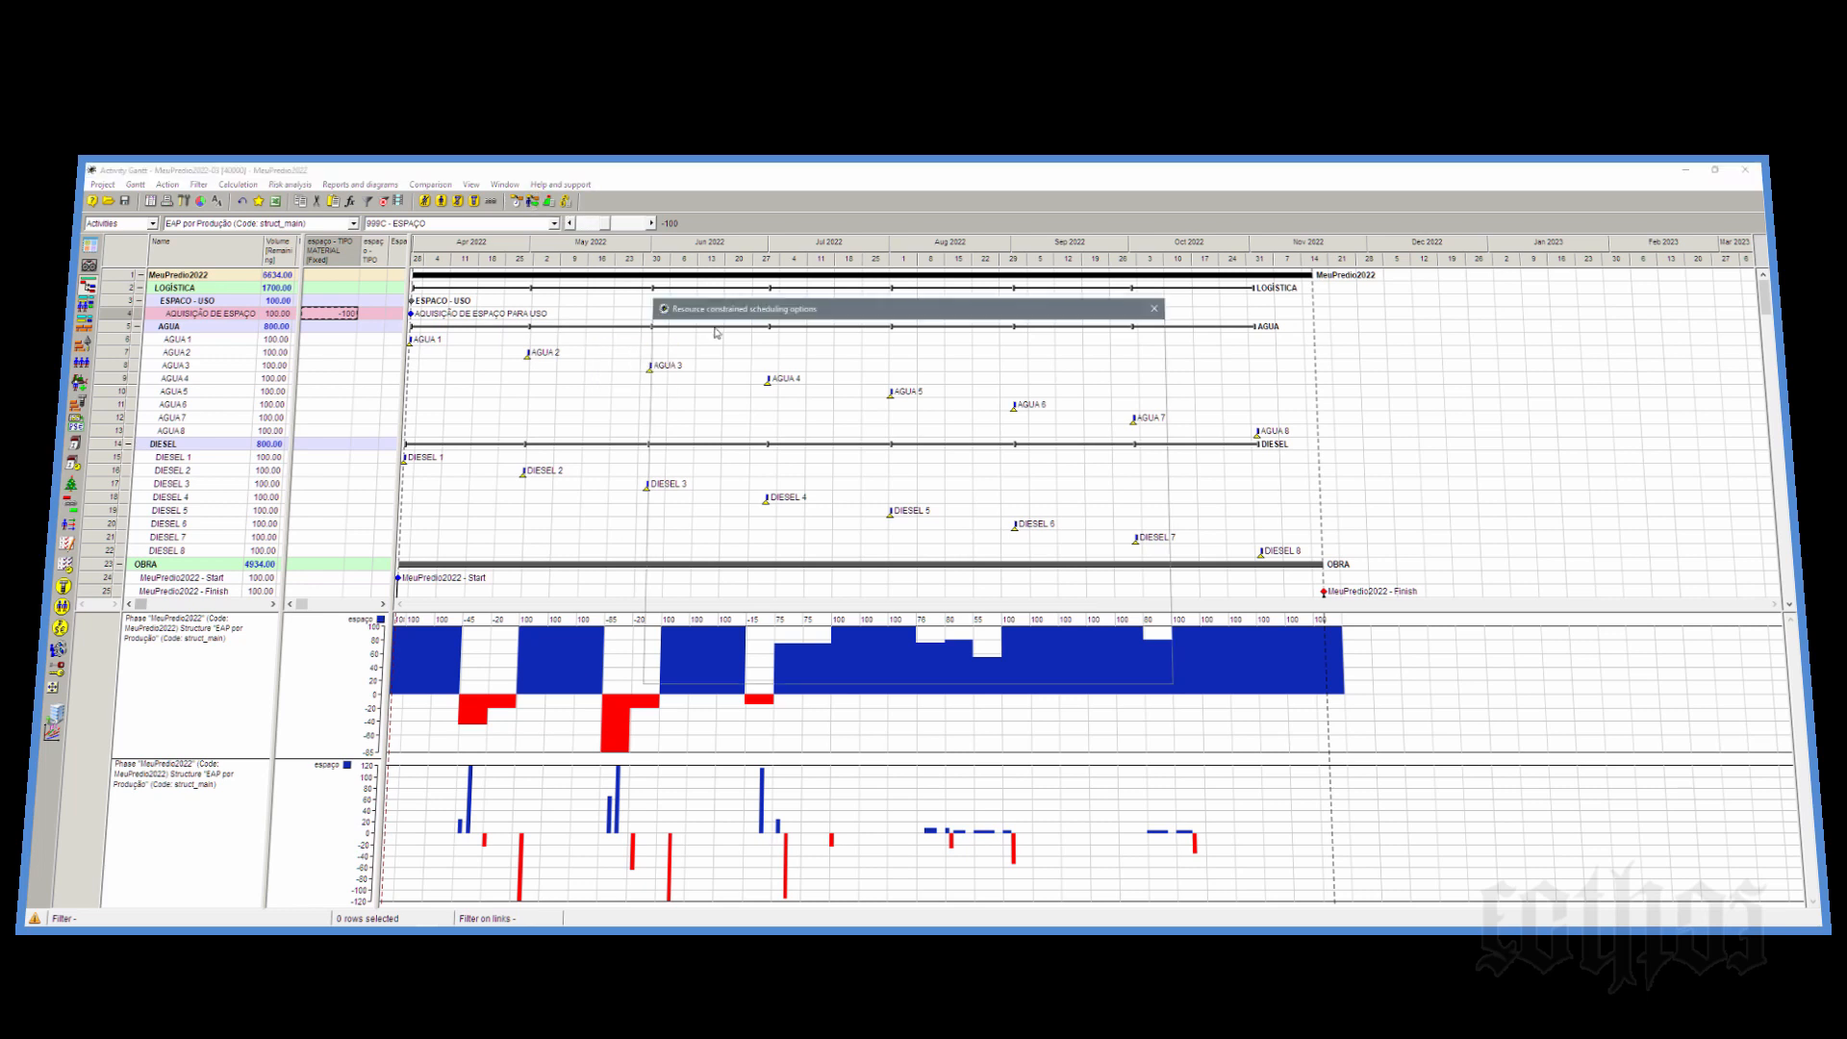
left_click(694, 385)
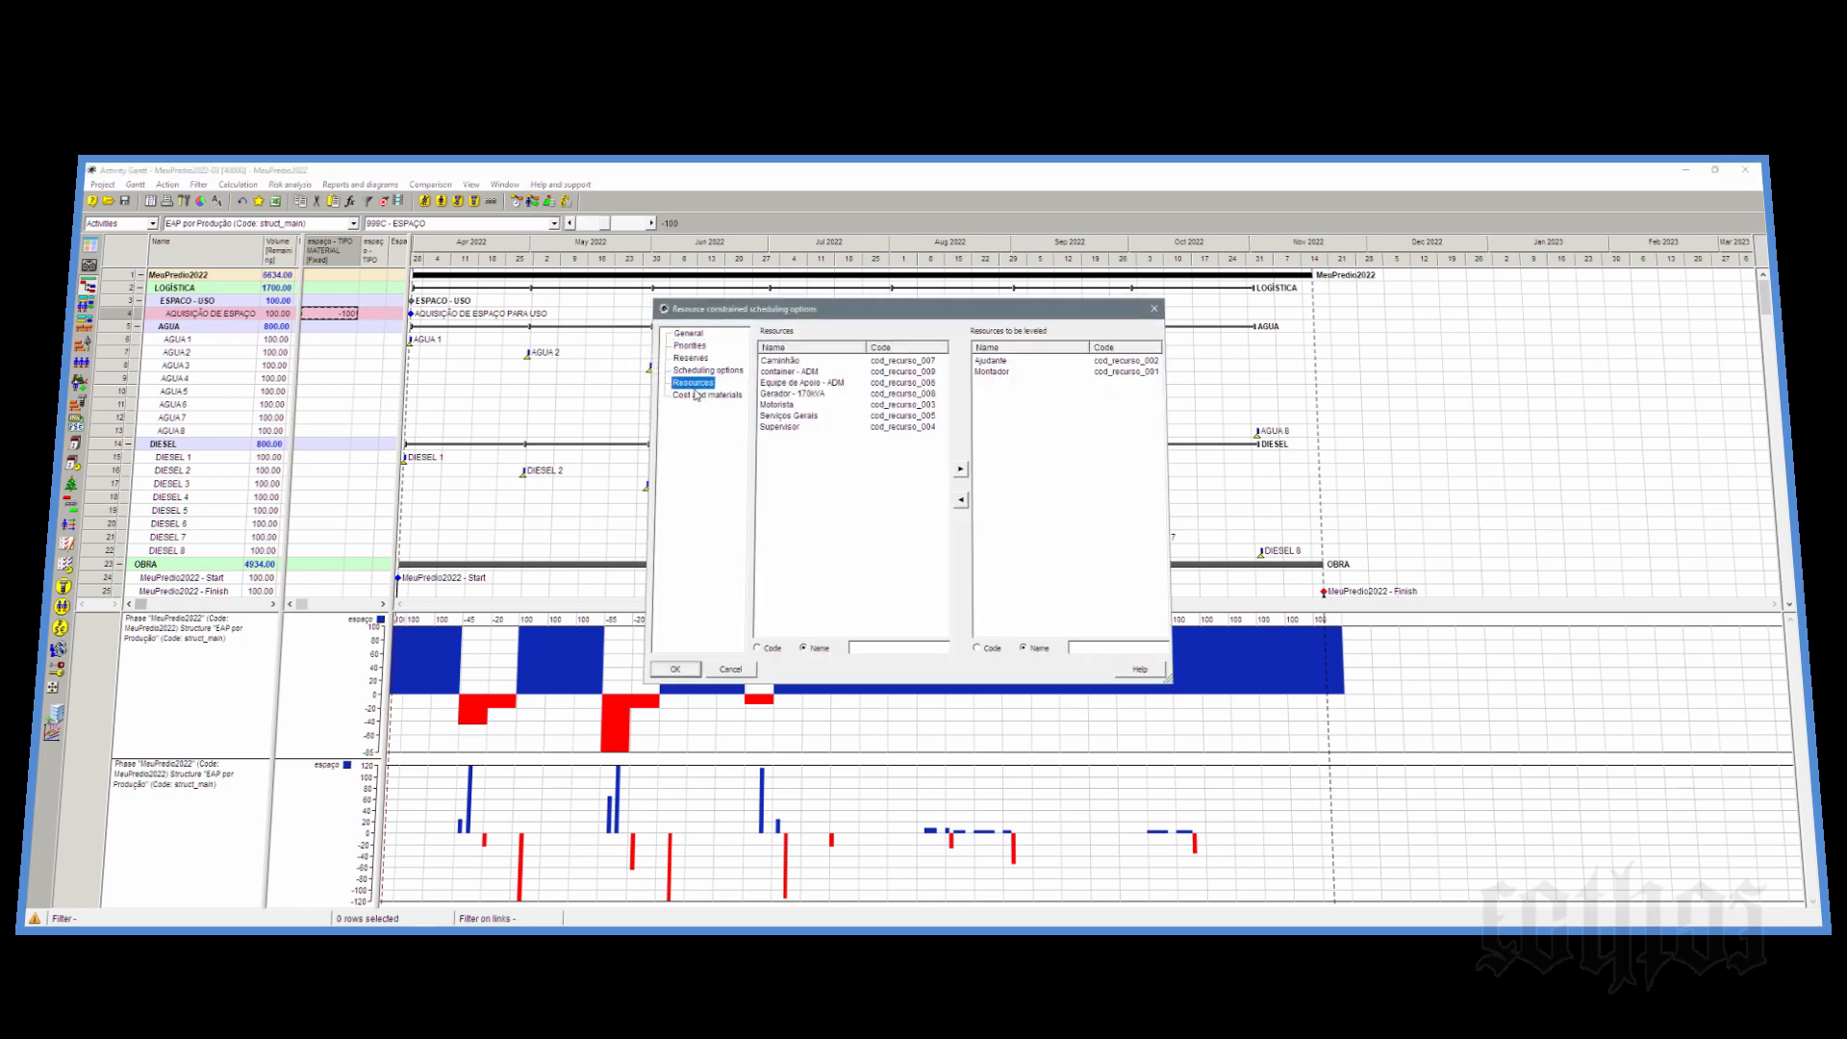
left_click(697, 395)
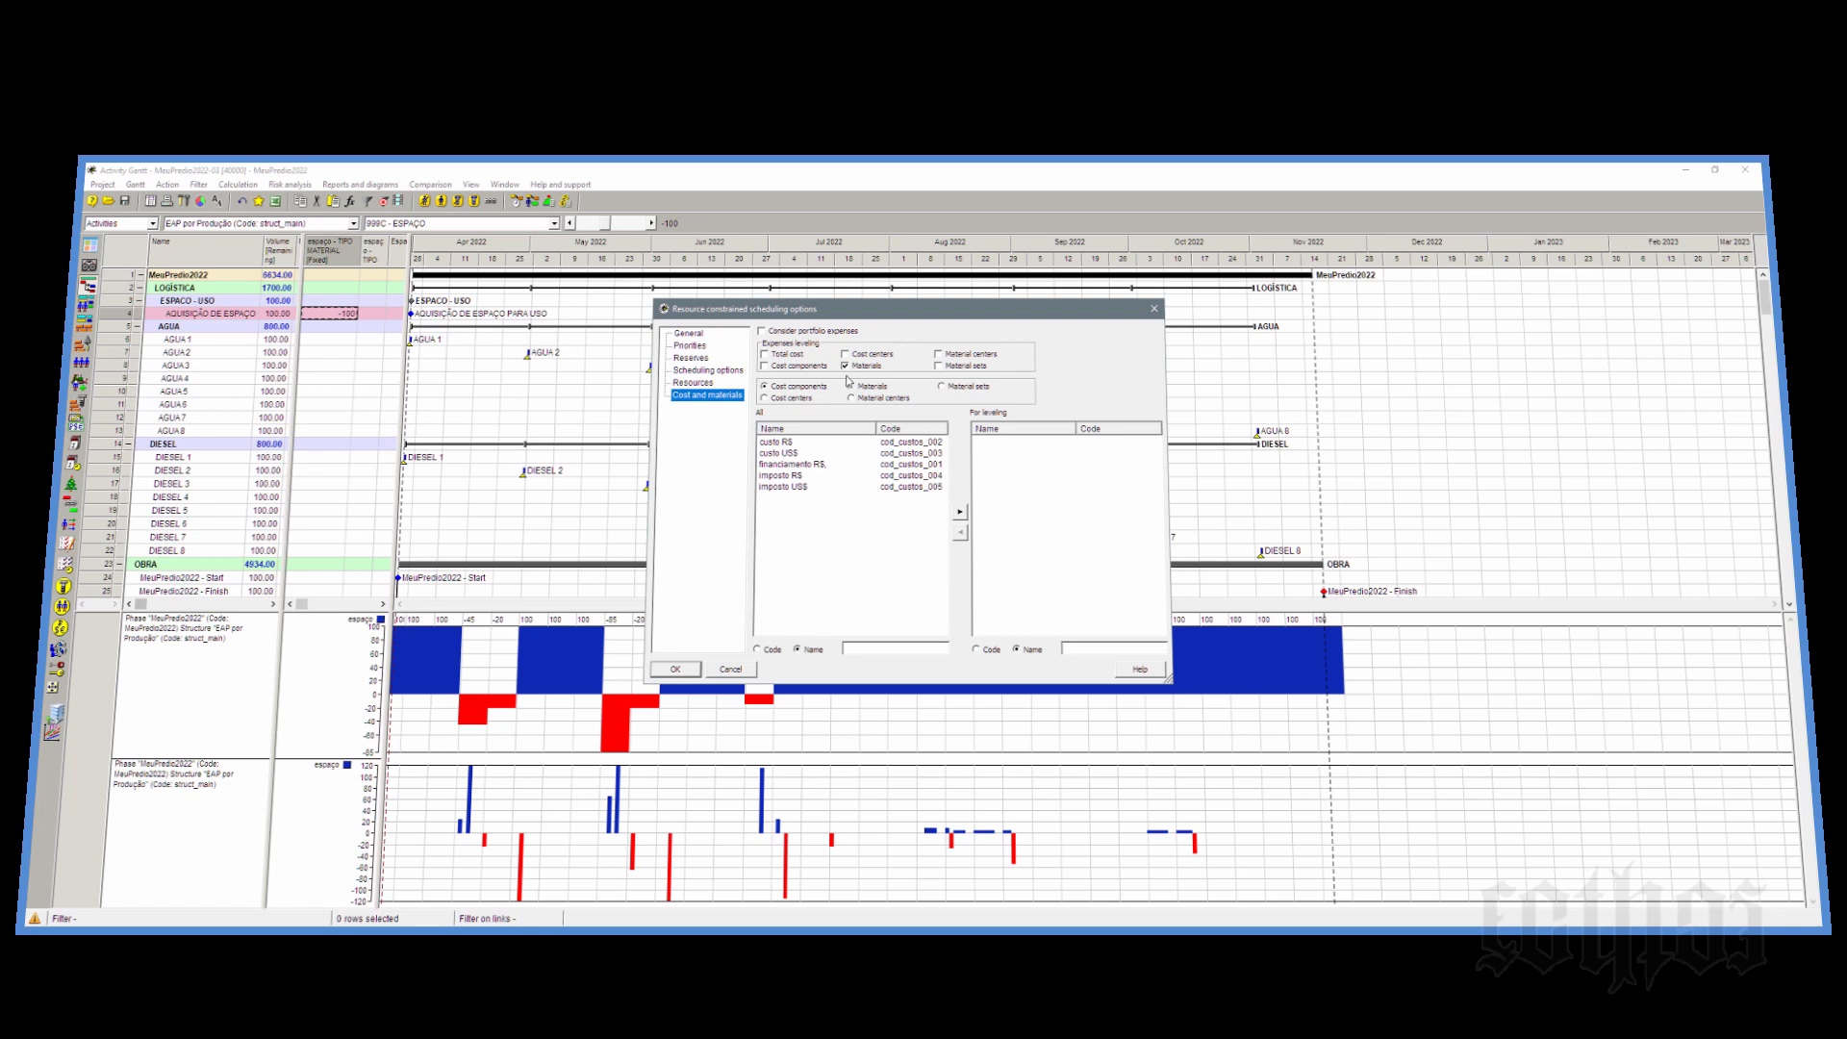
left_click(681, 668)
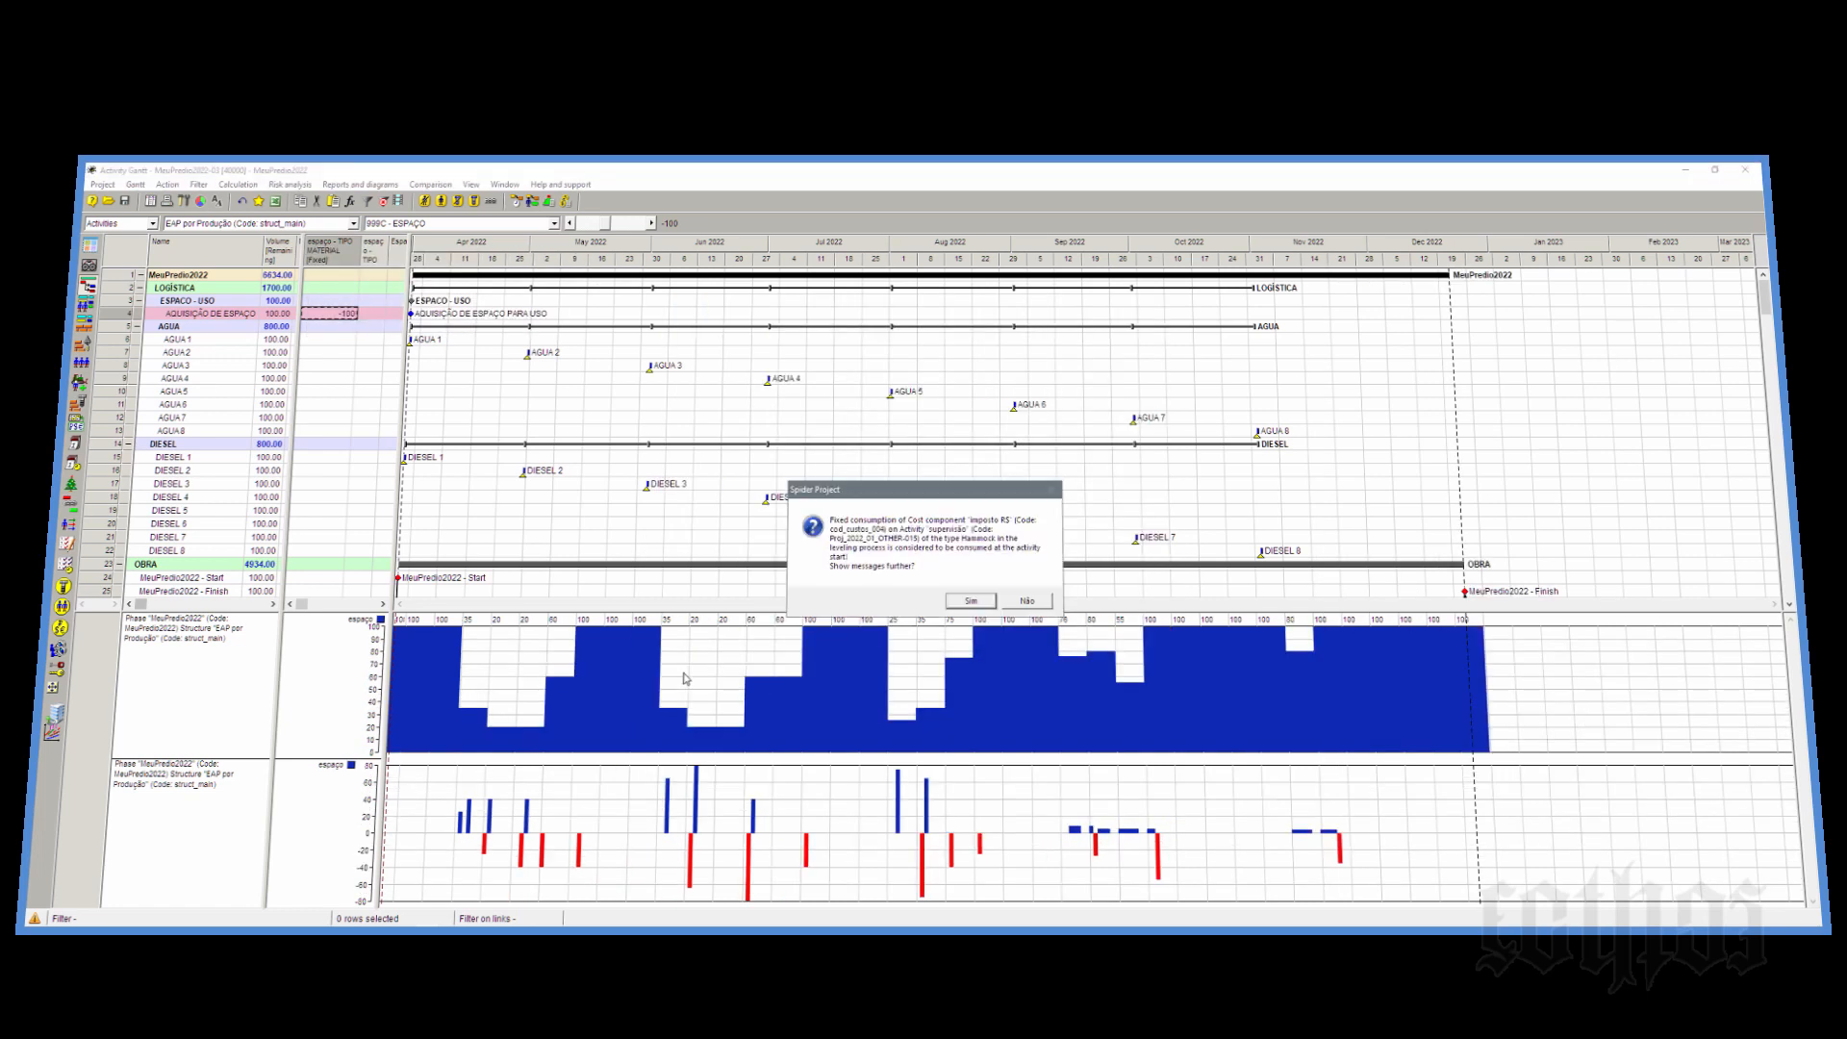
left_click(1020, 604)
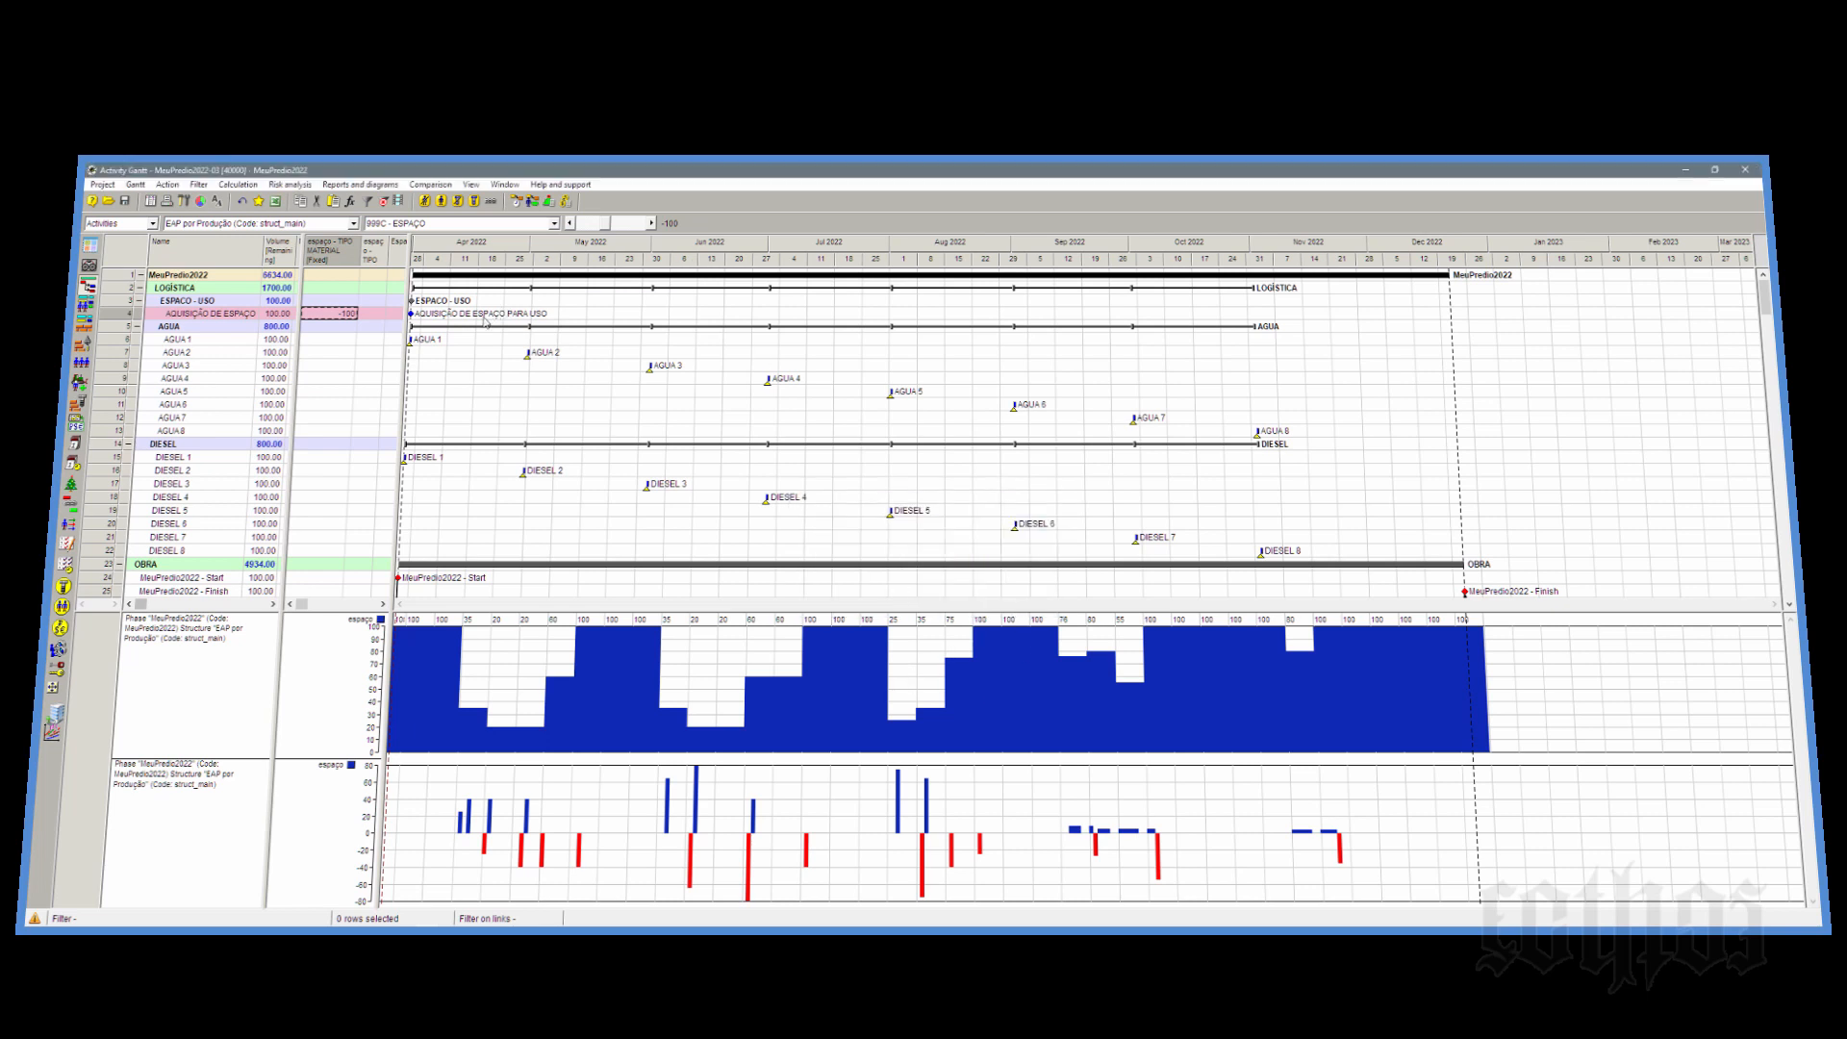
Step: Reveal the total cost column, collapse LOGÍSTICA, and adjust the table width to show the main phases alongside the Gantt
left_click_drag(400, 378, 795, 352)
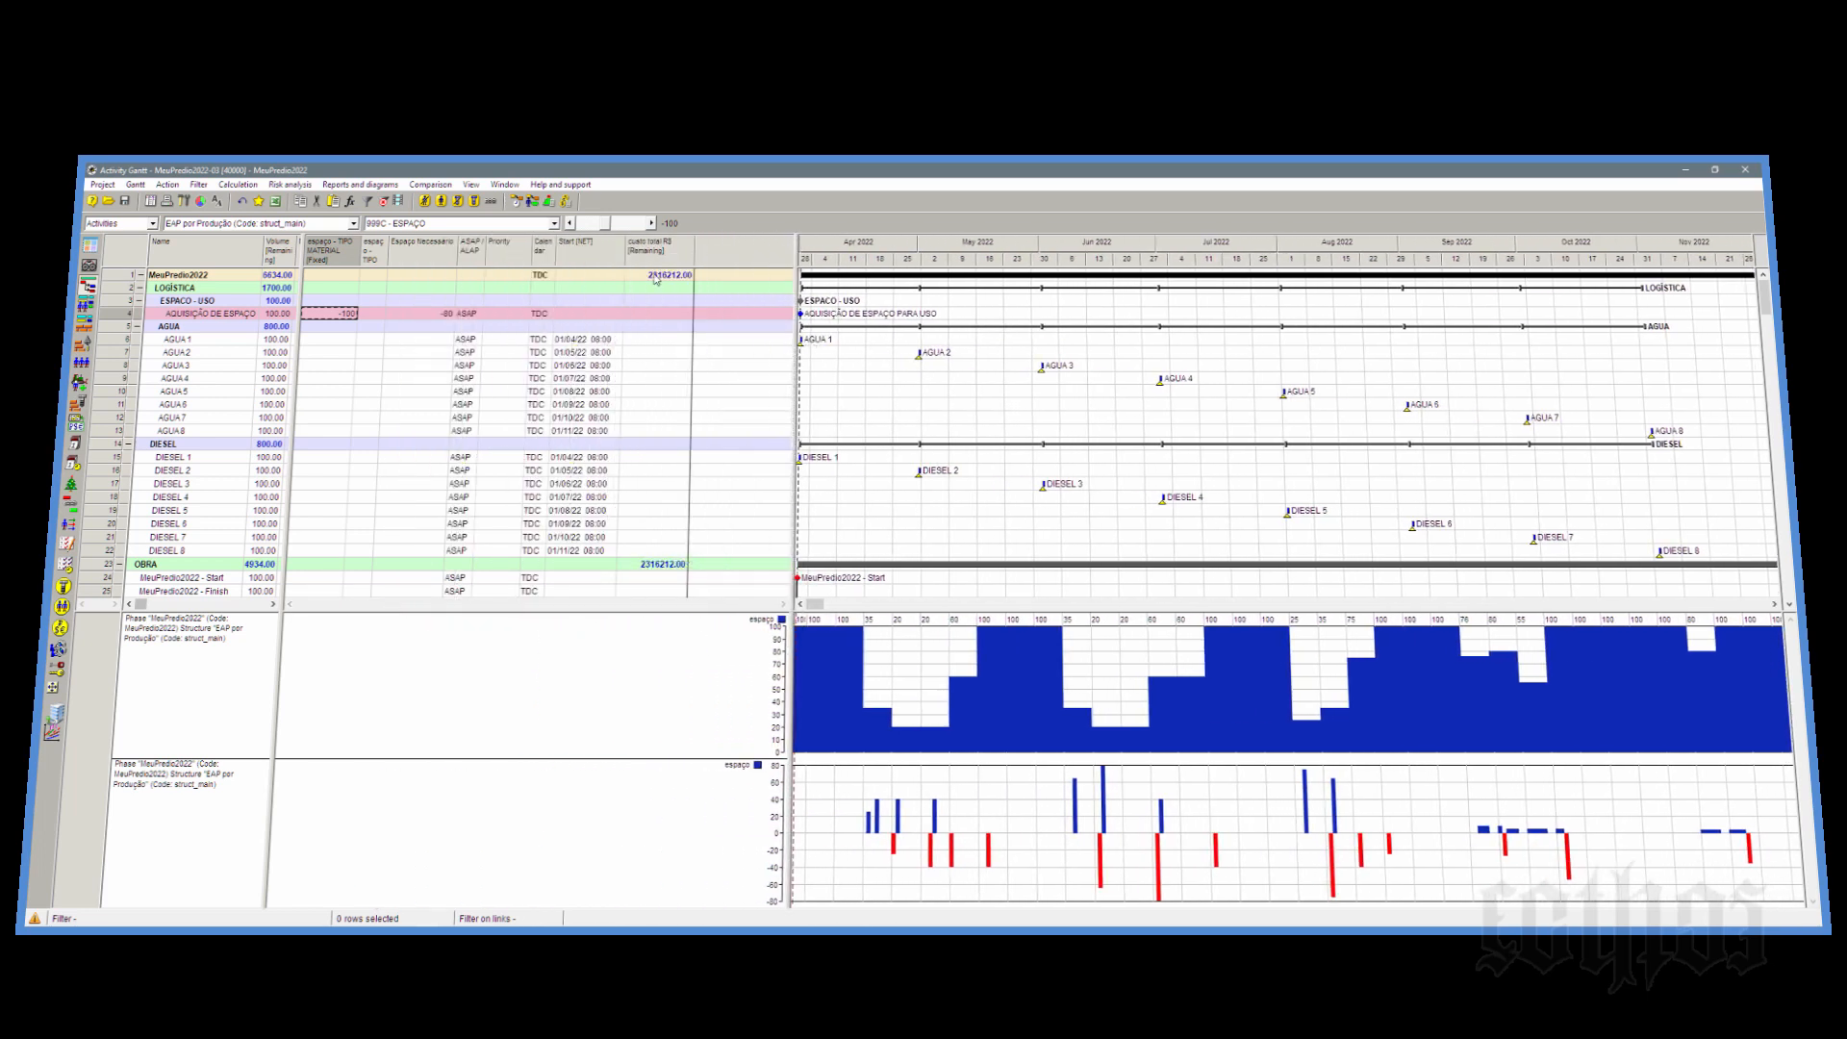
left_click(141, 287)
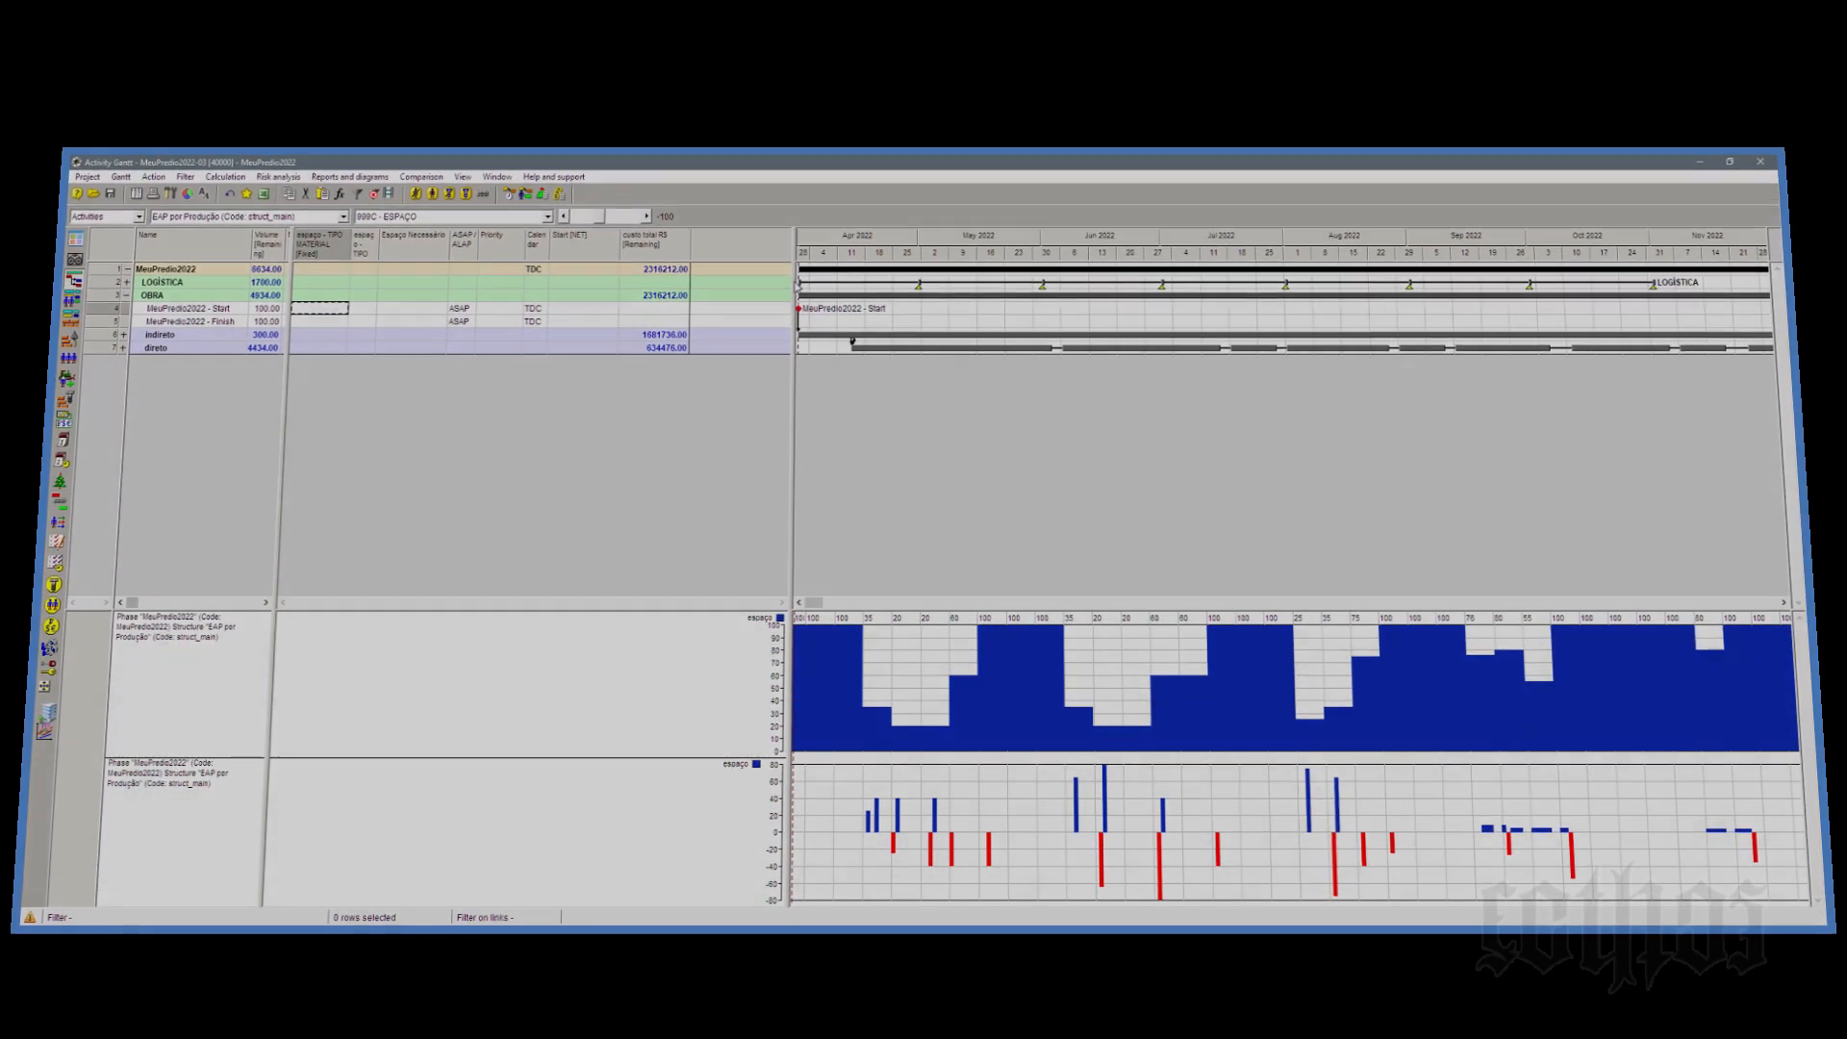
left_click_drag(796, 286, 689, 325)
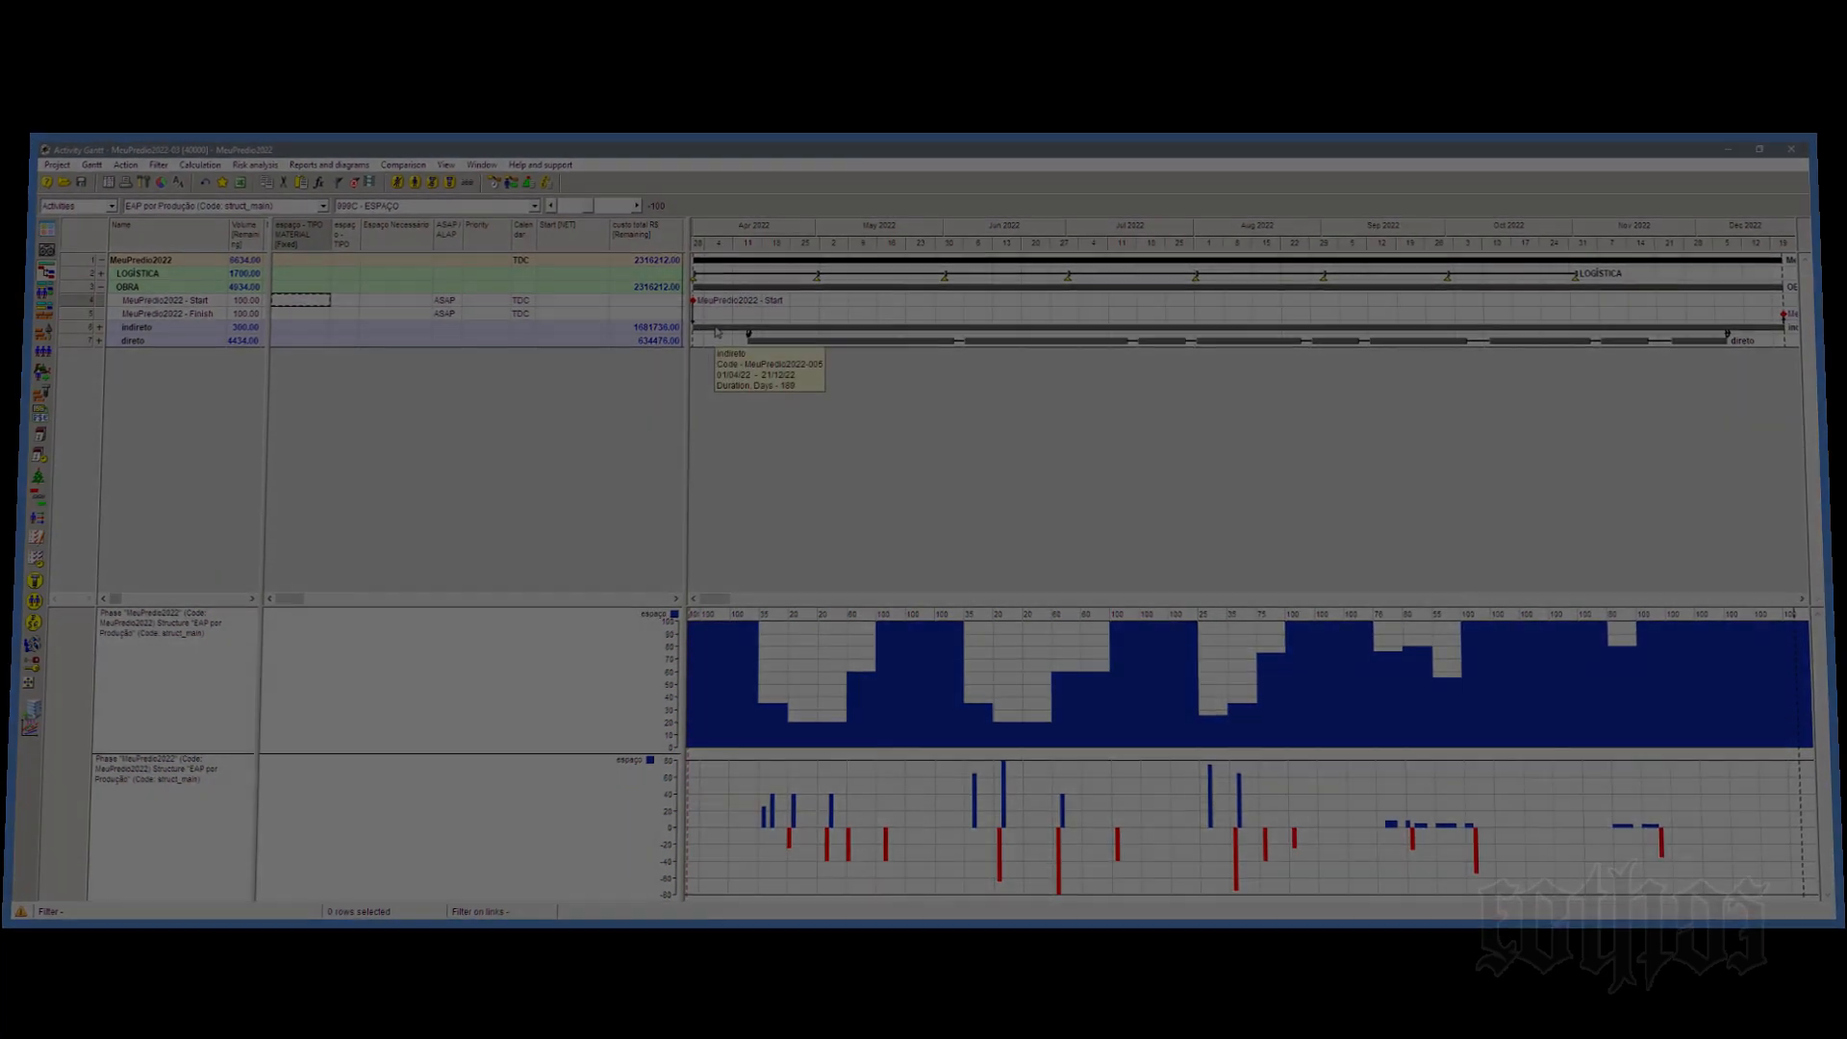